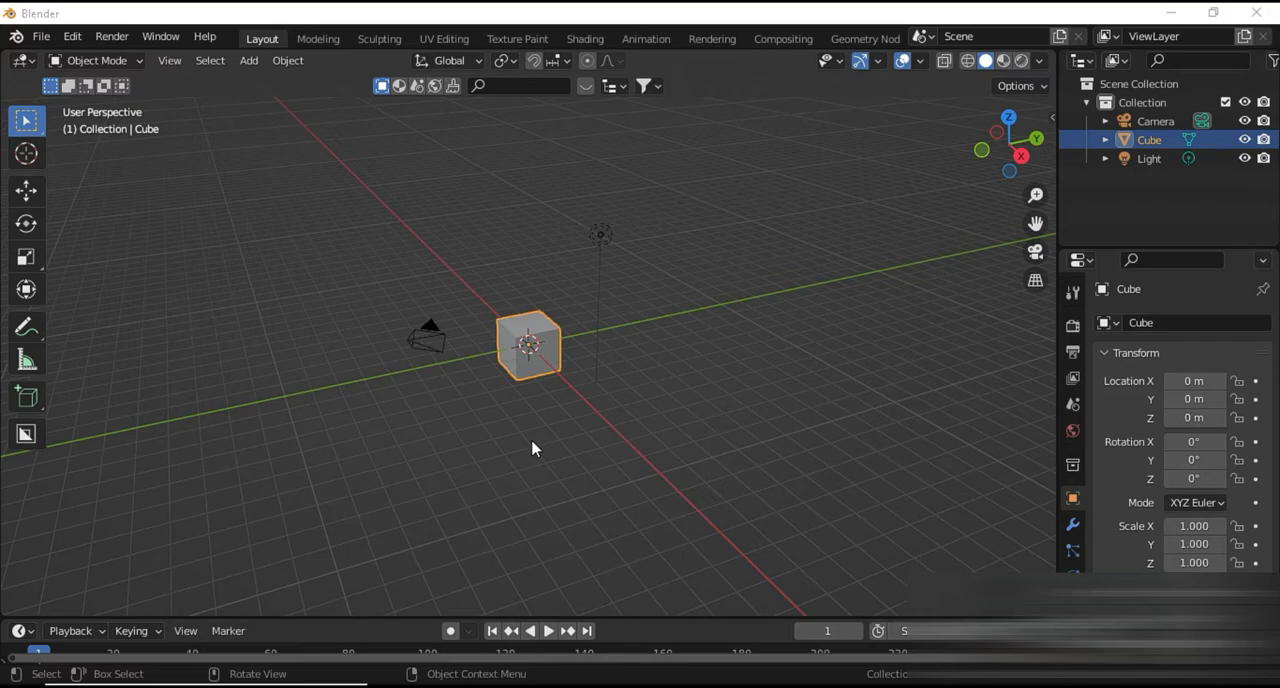
Delete all default objects from the scene and switch to the front orthographic view
{"action": "left_click", "coordinate": [533, 447]}
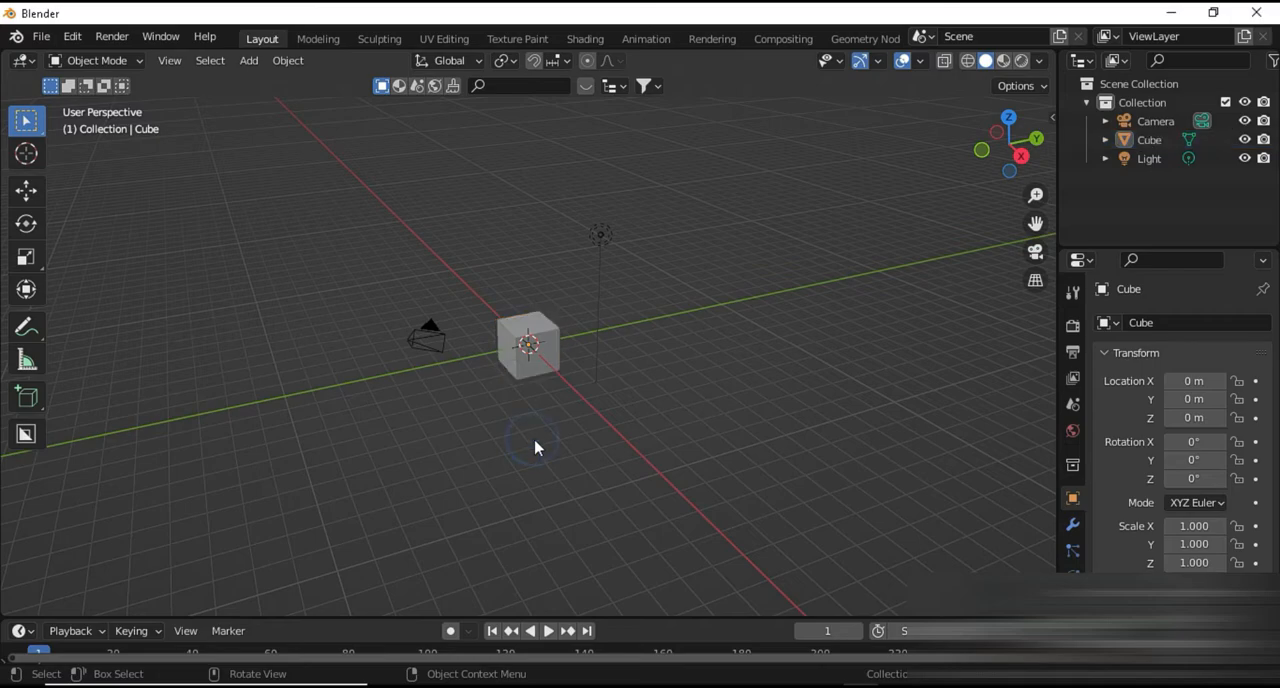
{"action": "key", "text": "a"}
{"action": "key", "text": "Delete"}
{"action": "key", "text": "KP_5"}
{"action": "key", "text": "KP_1"}
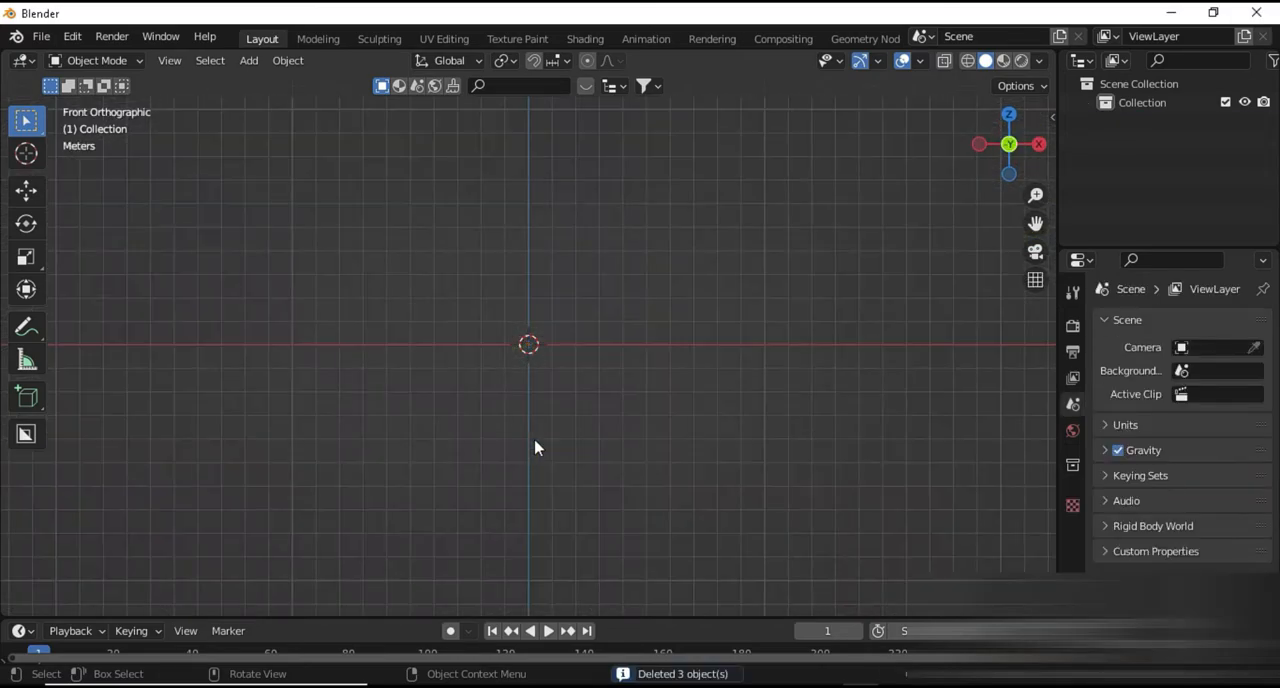
Add the TV table drawing from the folder 17. tv table 1 as a reference image aligned to the front view
{"action": "key", "text": "shift+a"}
{"action": "mouse_move", "coordinate": [486, 506]}
{"action": "left_click", "coordinate": [620, 505]}
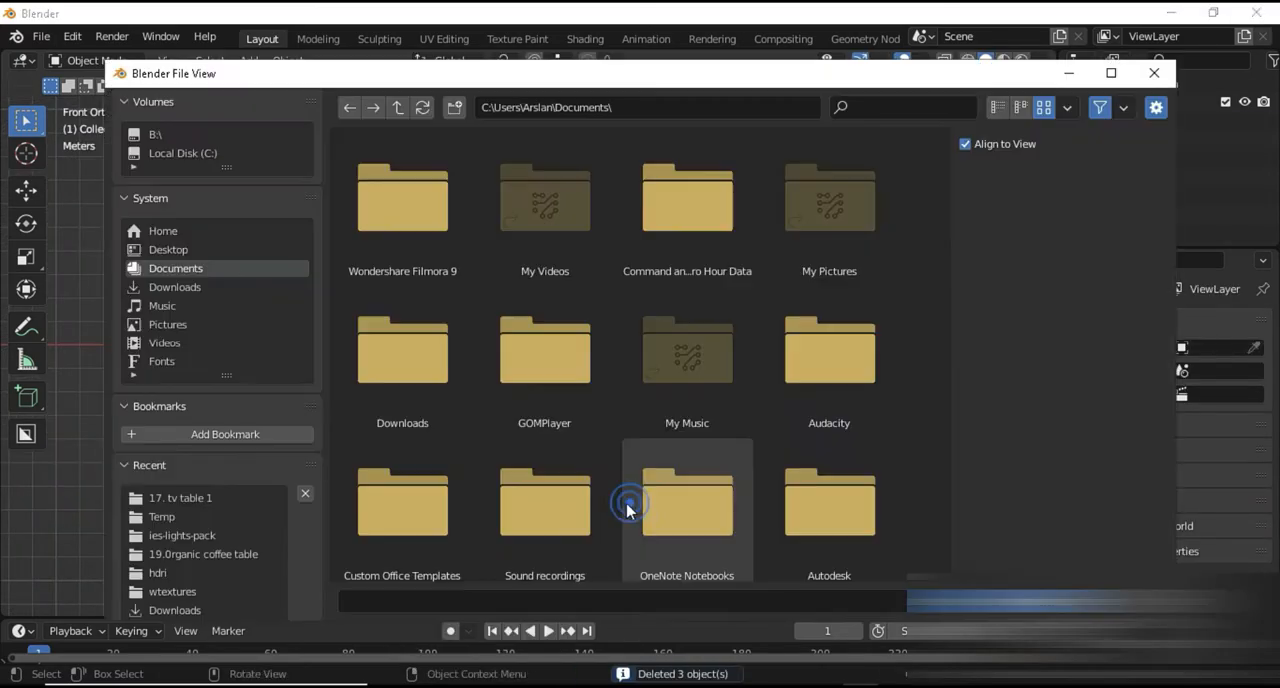
{"action": "left_click", "coordinate": [155, 134]}
{"action": "double_click", "coordinate": [418, 192]}
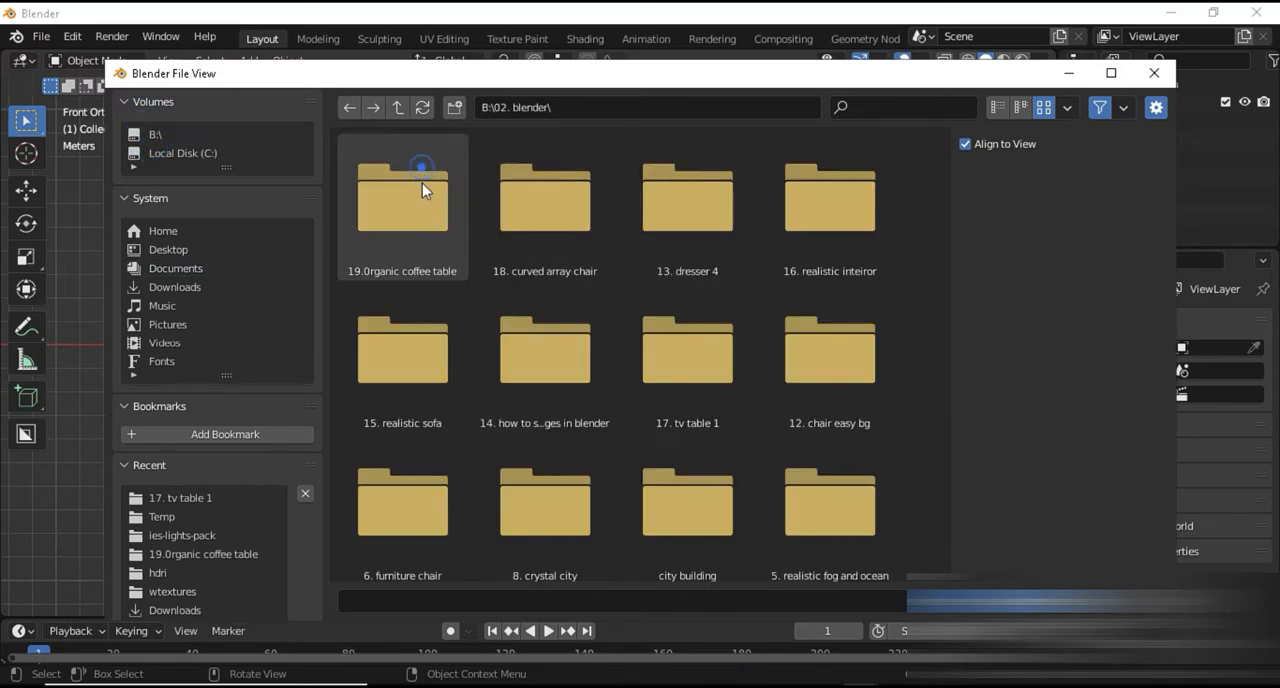
{"action": "double_click", "coordinate": [673, 334]}
{"action": "double_click", "coordinate": [402, 198]}
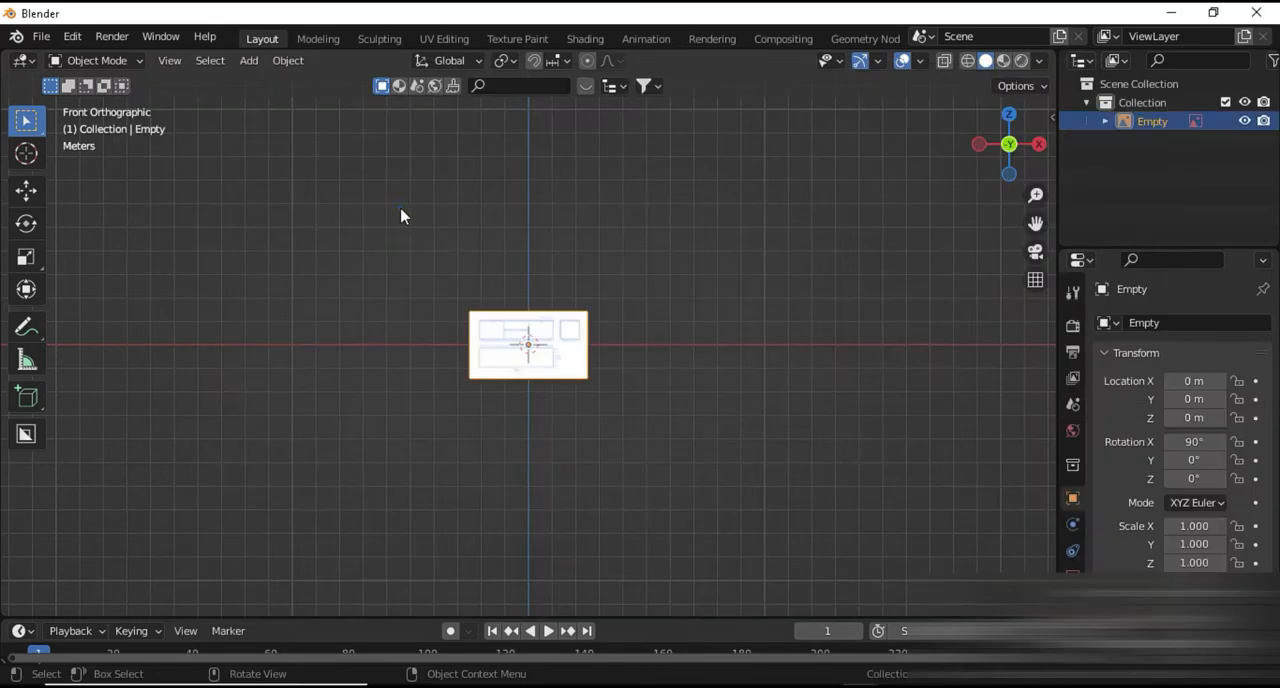
Move the reference image about 0.49 m along X and about -0.30 m along Z, bringing the front elevation over the origin
{"action": "scroll", "coordinate": [587, 418], "scroll_direction": "up", "scroll_amount": 7}
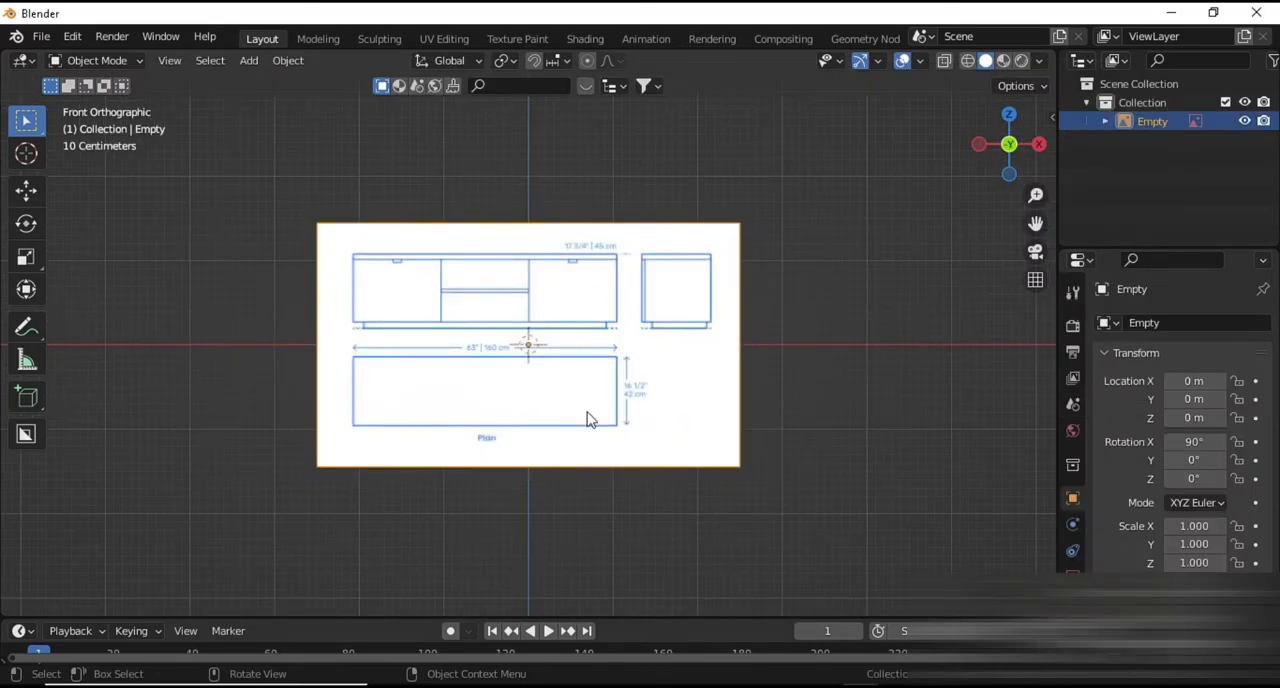
{"action": "scroll", "coordinate": [565, 497], "scroll_direction": "up", "scroll_amount": 1}
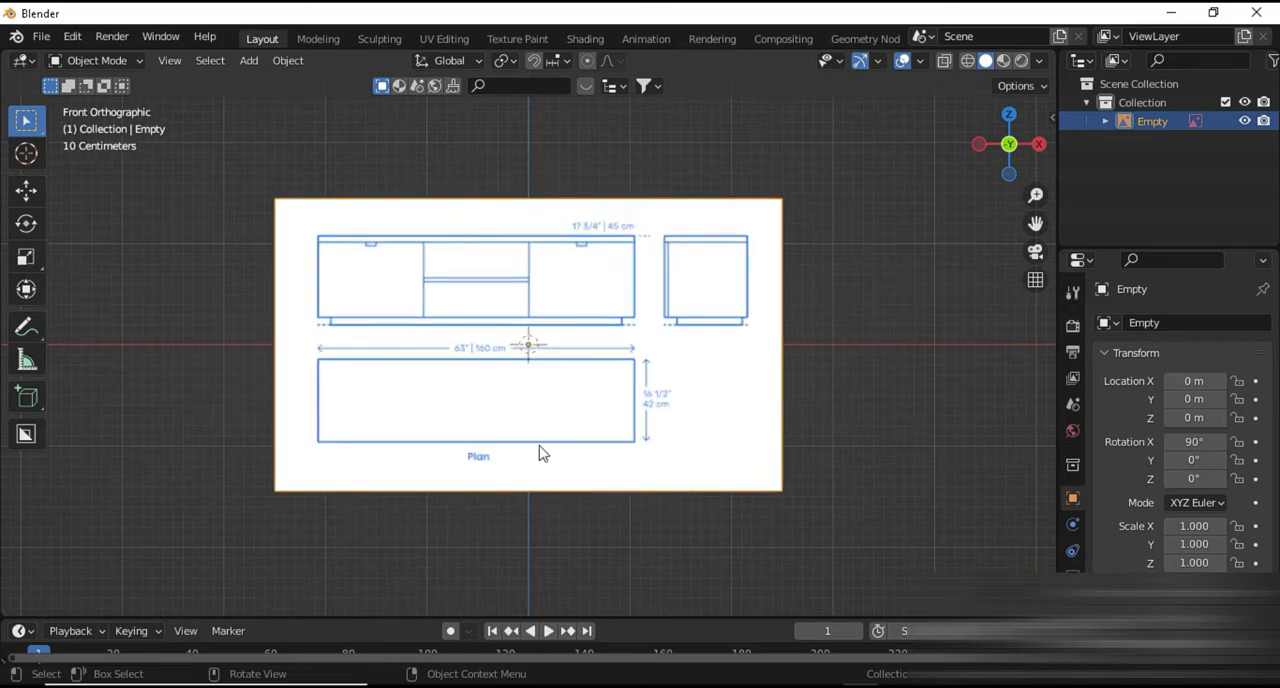
{"action": "key", "text": "g"}
{"action": "key", "text": "x"}
{"action": "left_click", "coordinate": [571, 420]}
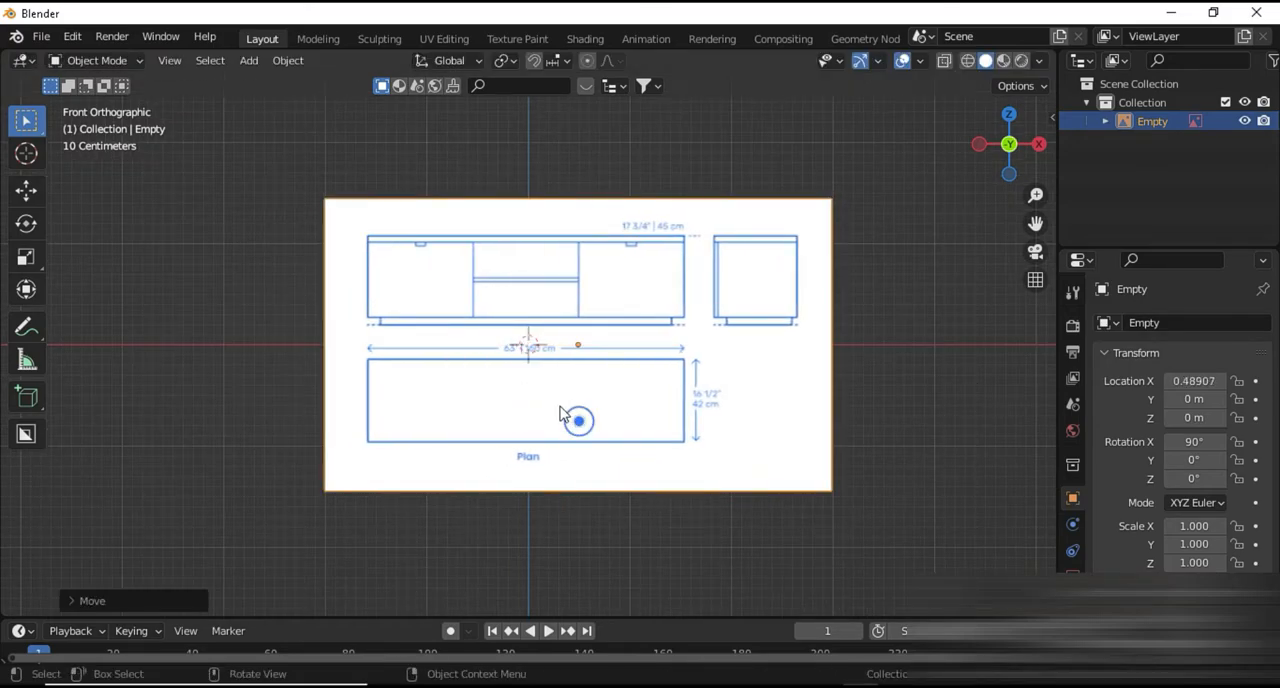
{"action": "scroll", "coordinate": [565, 415], "scroll_direction": "up", "scroll_amount": 6}
{"action": "key", "text": "g"}
{"action": "key", "text": "z"}
{"action": "left_click", "coordinate": [571, 491]}
{"action": "scroll", "coordinate": [571, 491], "scroll_direction": "down", "scroll_amount": 5}
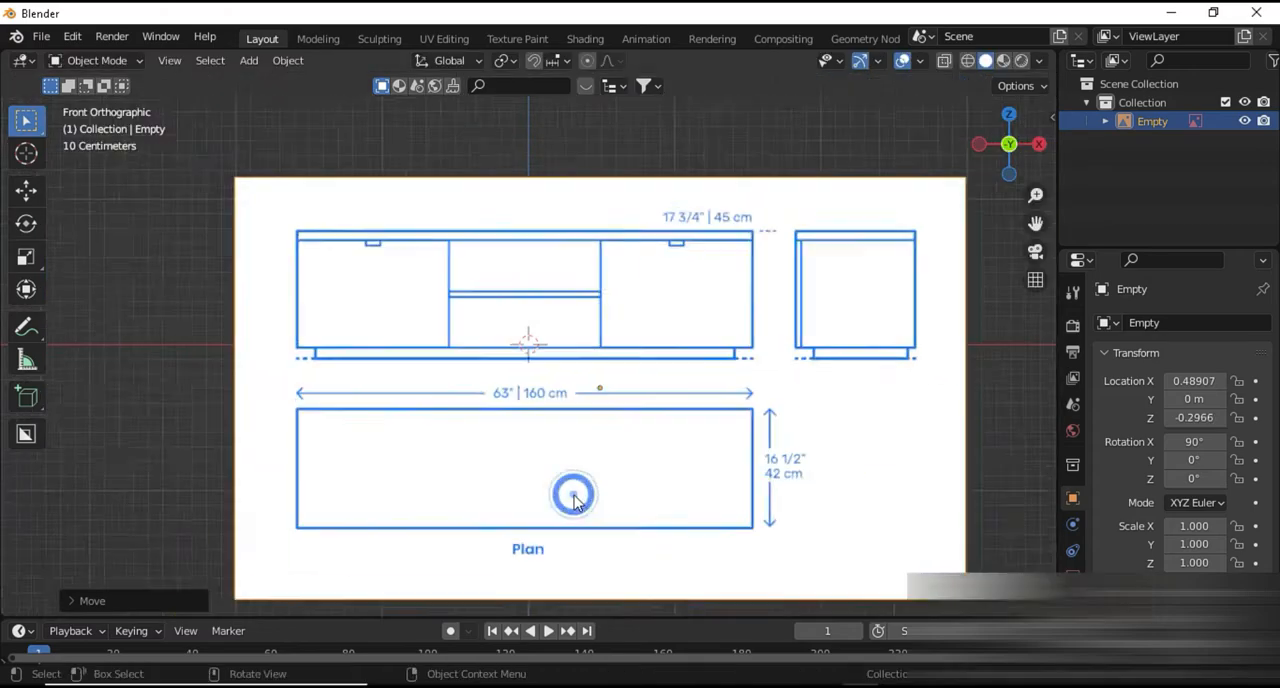
Enable the reference image's opacity at 0.5 and nudge the image slightly along X
{"action": "left_click", "coordinate": [1073, 566]}
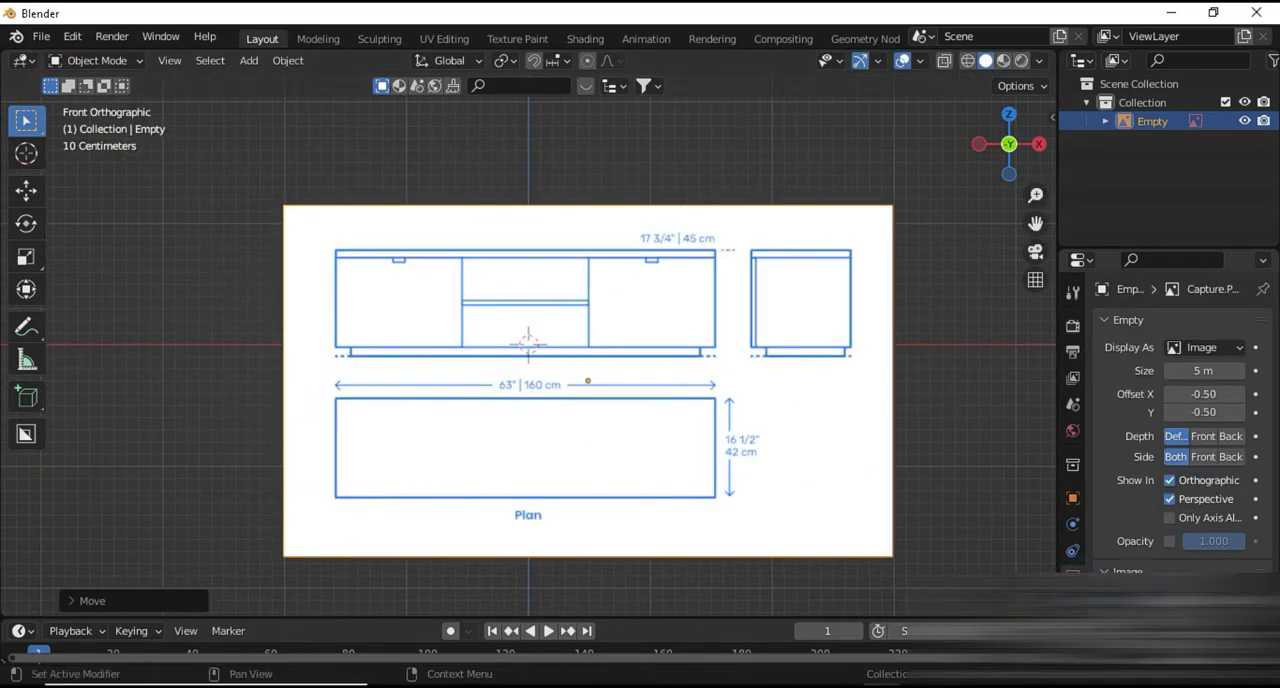
{"action": "left_click", "coordinate": [1169, 541]}
{"action": "left_click", "coordinate": [1203, 543]}
{"action": "type", "text": "0.5"}
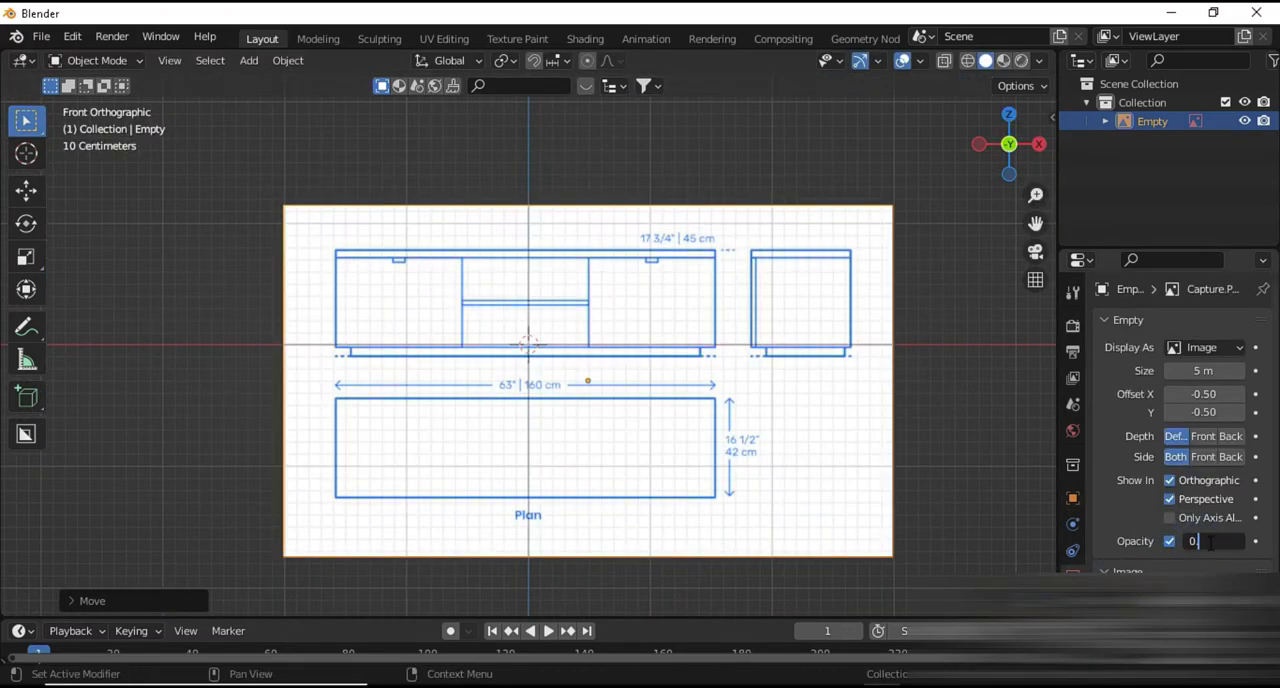
{"action": "key", "text": "Return"}
{"action": "scroll", "coordinate": [555, 490], "scroll_direction": "up", "scroll_amount": 1}
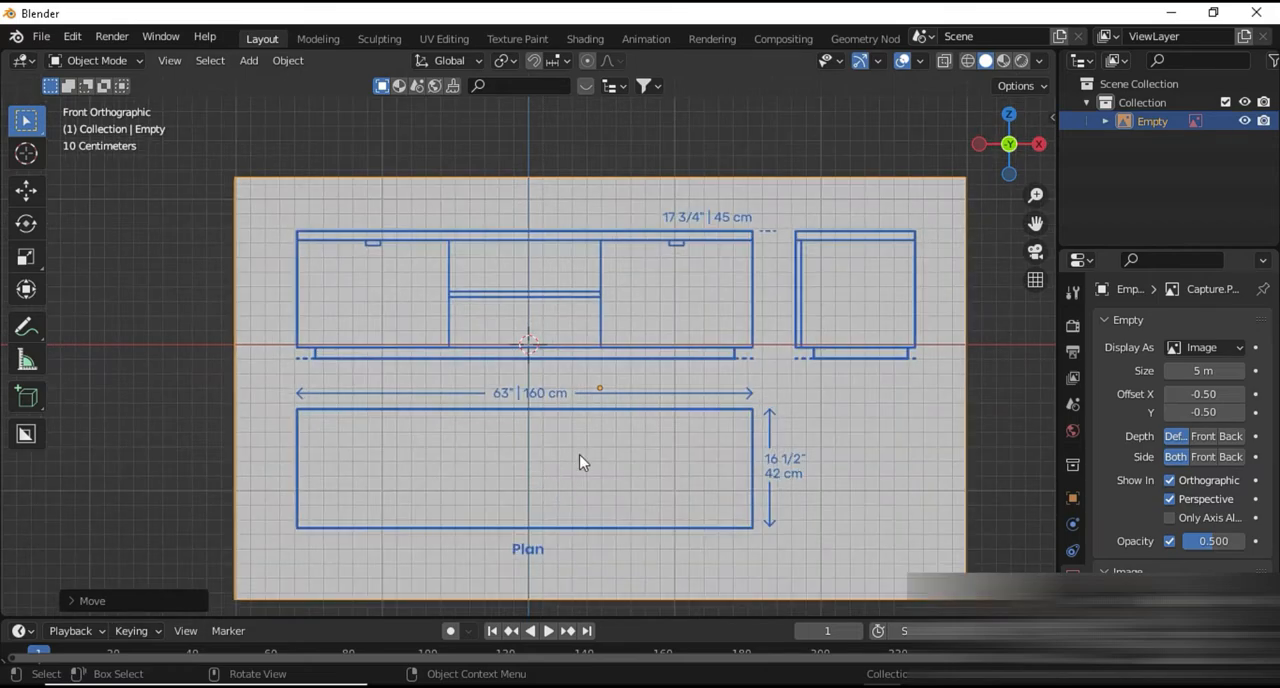
{"action": "key", "text": "s"}
{"action": "left_click", "coordinate": [588, 458]}
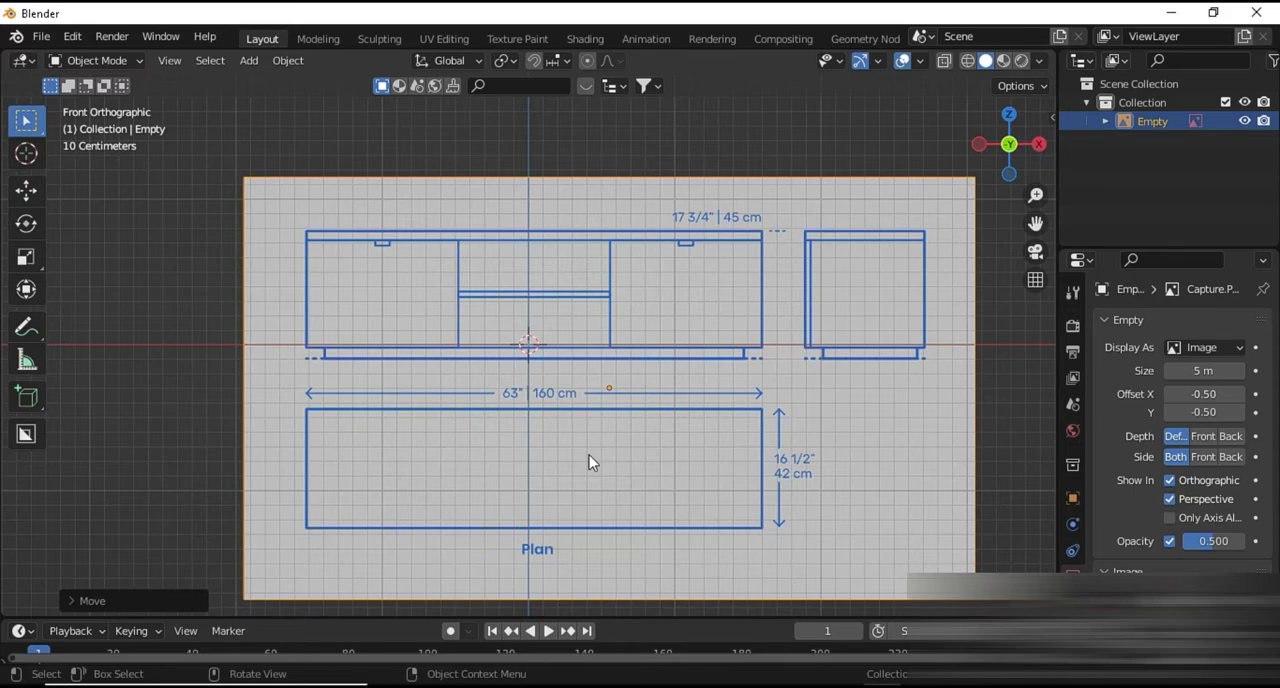
{"action": "left_click", "coordinate": [148, 390]}
{"action": "key", "text": "shift+a"}
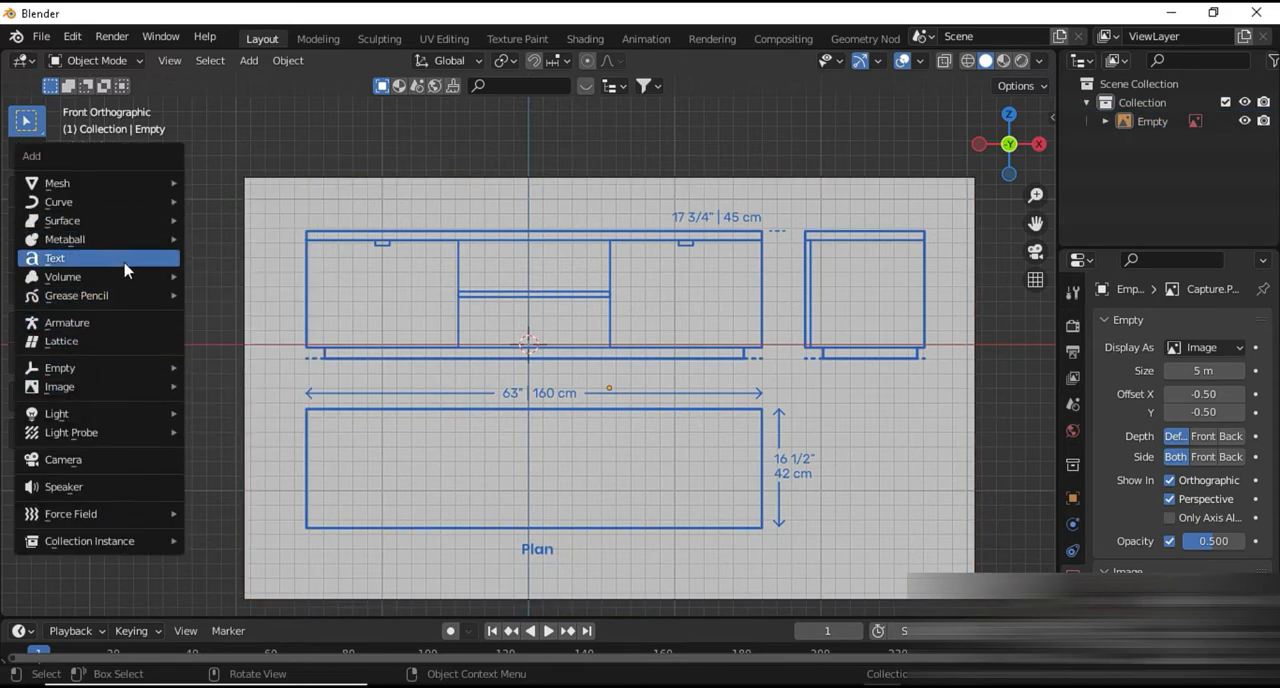
{"action": "mouse_move", "coordinate": [148, 376]}
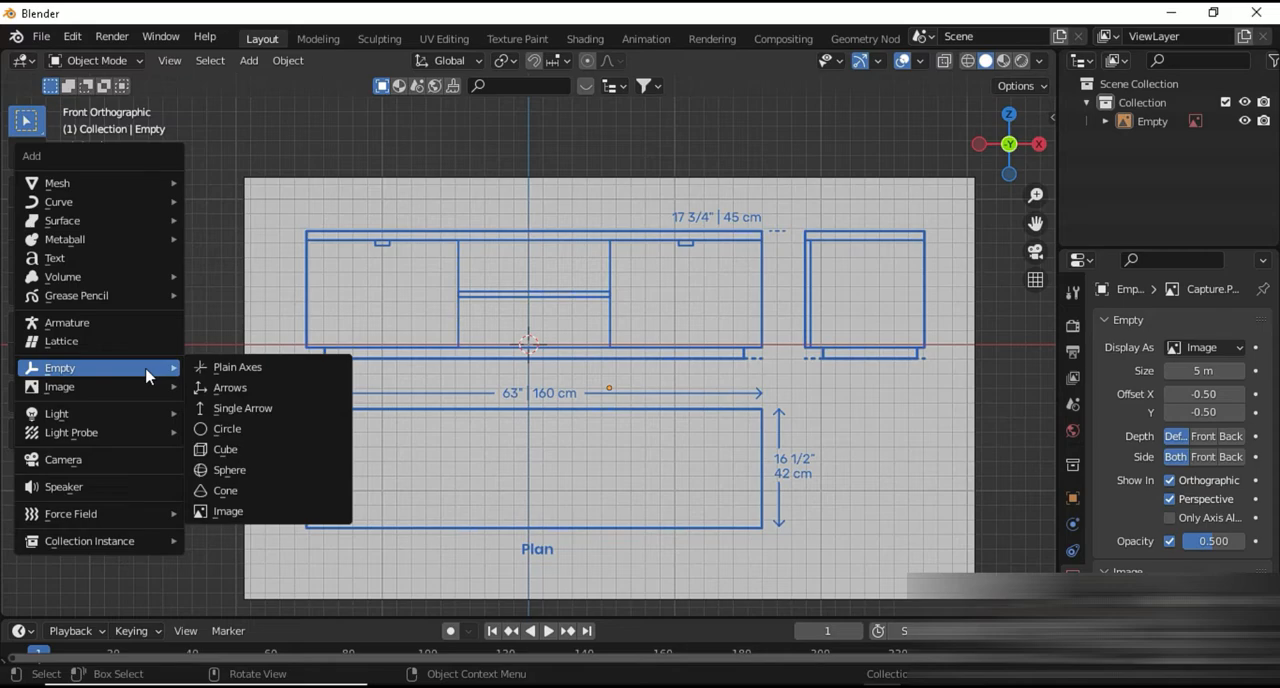
{"action": "mouse_move", "coordinate": [133, 190]}
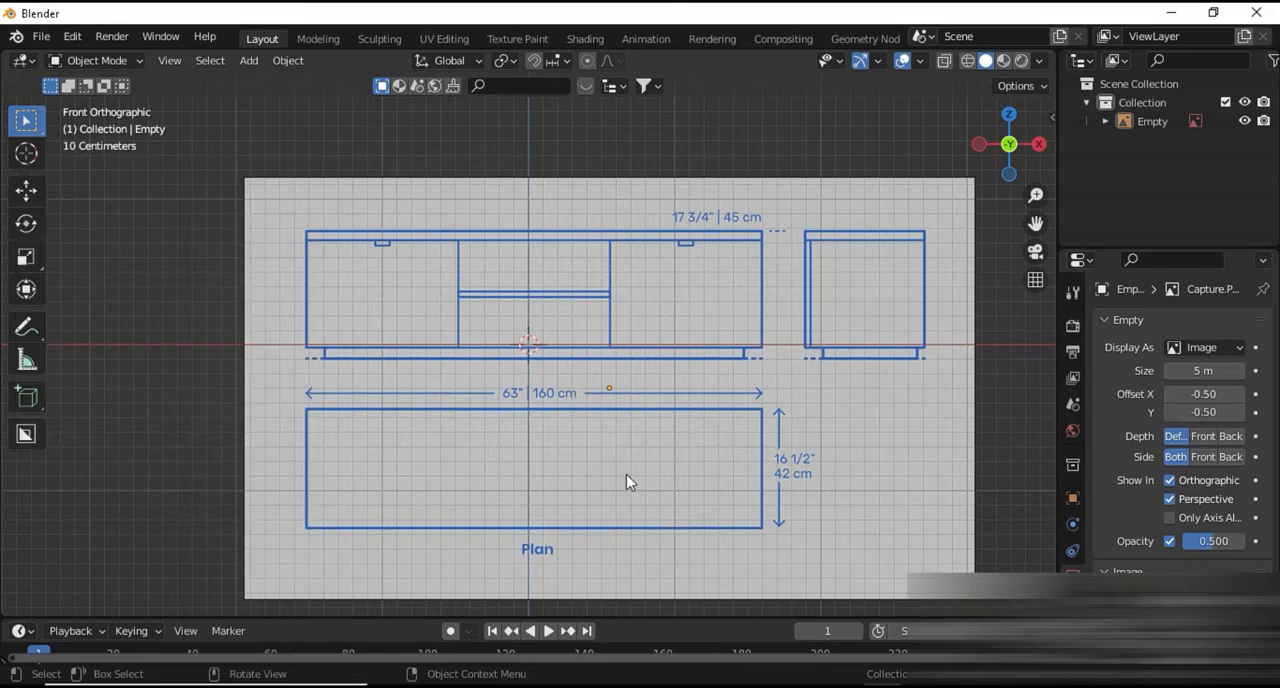
Move the reference image slightly up along Z so the cabinet body's bottom edge lies on the X axis
{"action": "left_click", "coordinate": [626, 434]}
{"action": "key", "text": "g"}
{"action": "key", "text": "z"}
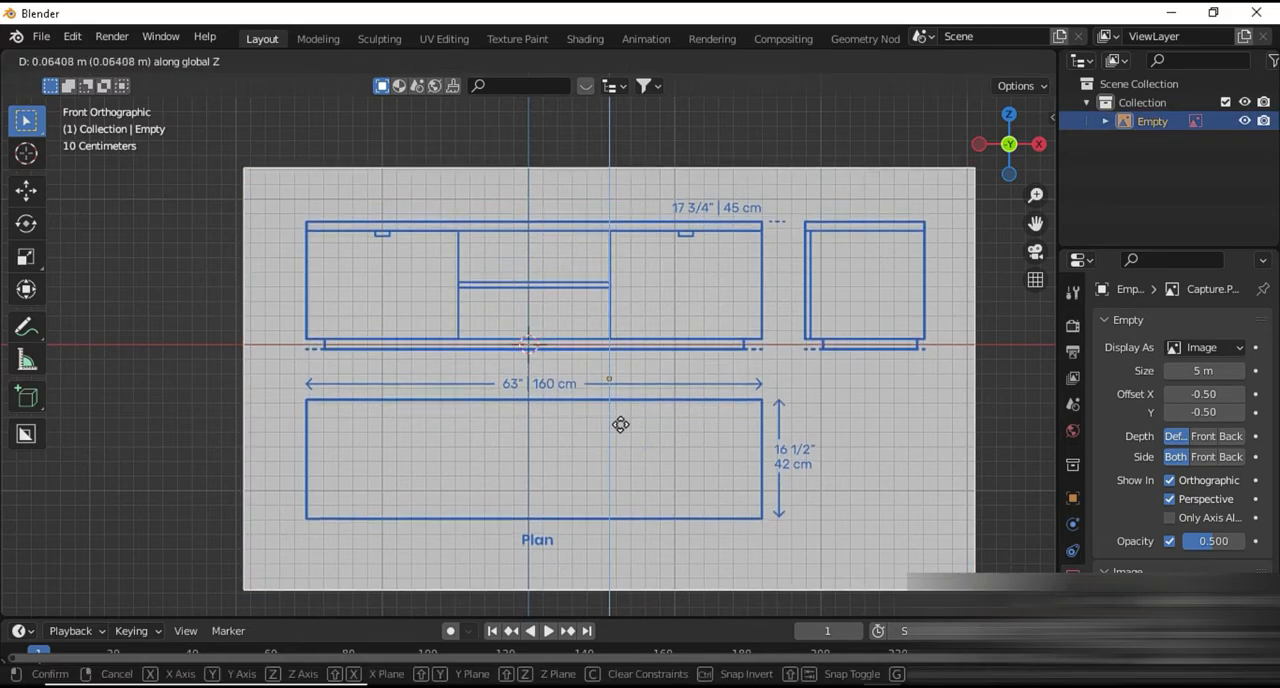
{"action": "left_click", "coordinate": [623, 434]}
{"action": "scroll", "coordinate": [600, 435], "scroll_direction": "up", "scroll_amount": 3}
{"action": "middle_click_drag", "start_coordinate": [595, 436], "coordinate": [479, 521], "text": "shift"}
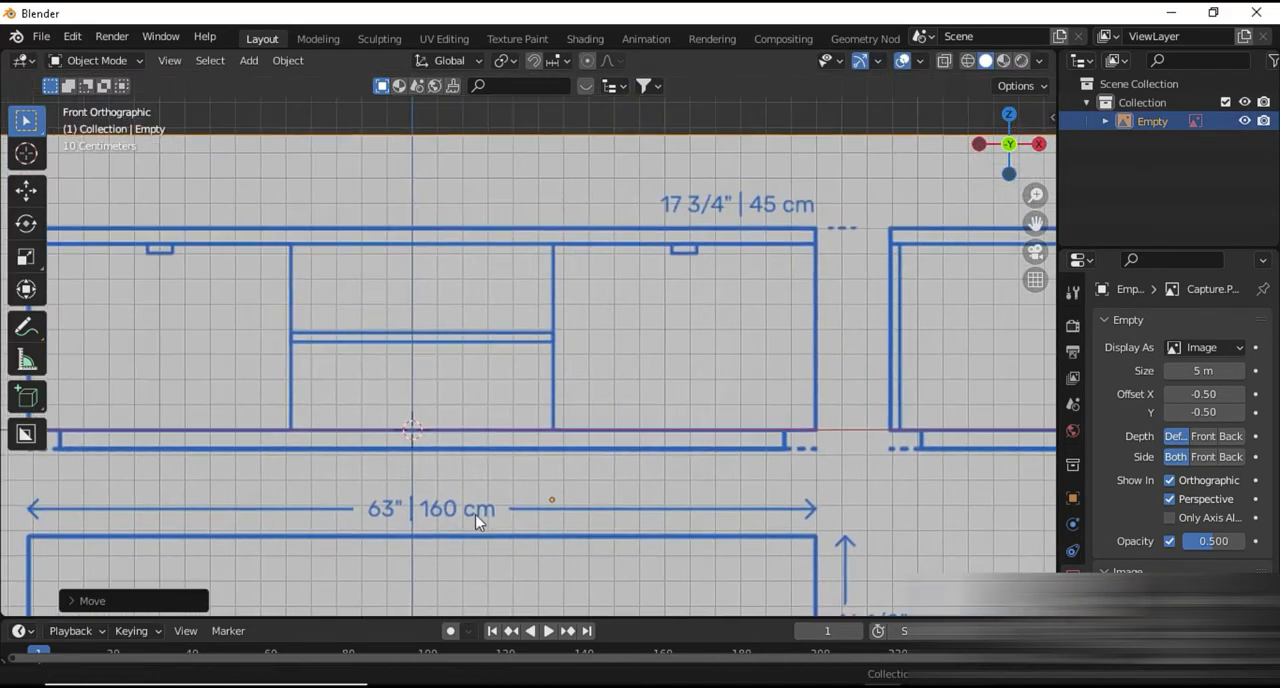
{"action": "scroll", "coordinate": [668, 412], "scroll_direction": "down", "scroll_amount": 2}
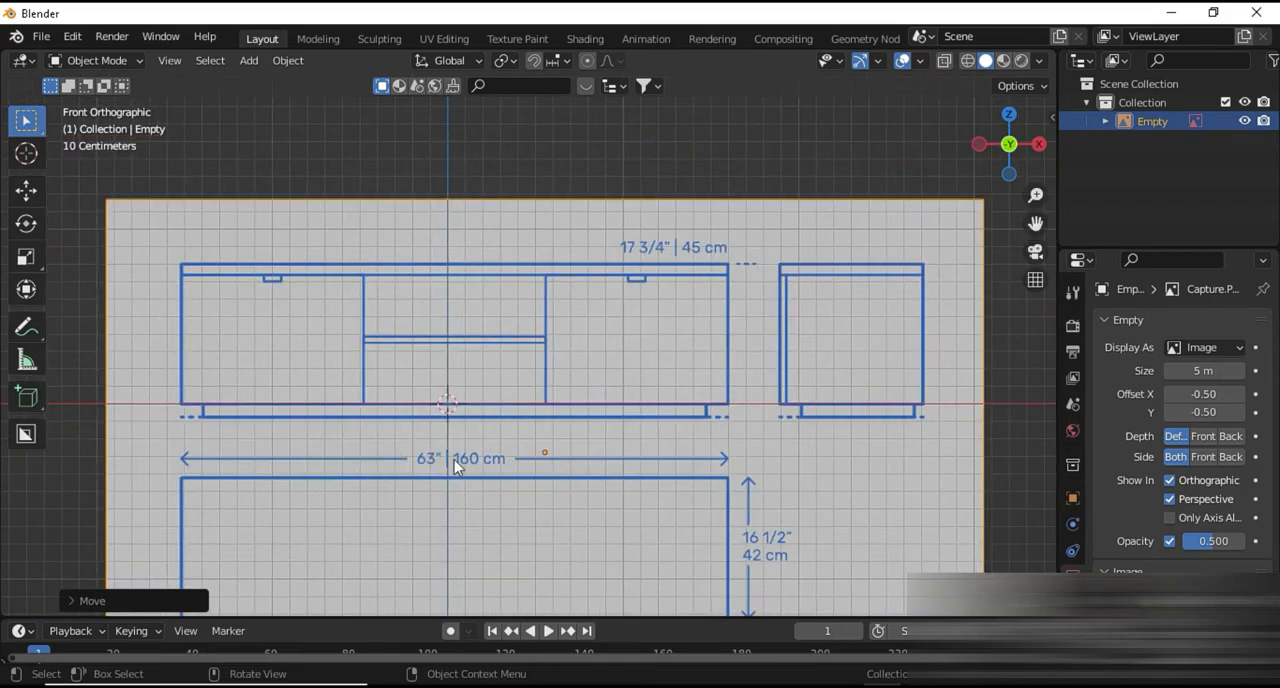
Move the reference image about 2.39 m along X, clear of the origin, and deselect it
{"action": "key", "text": "g"}
{"action": "key", "text": "x"}
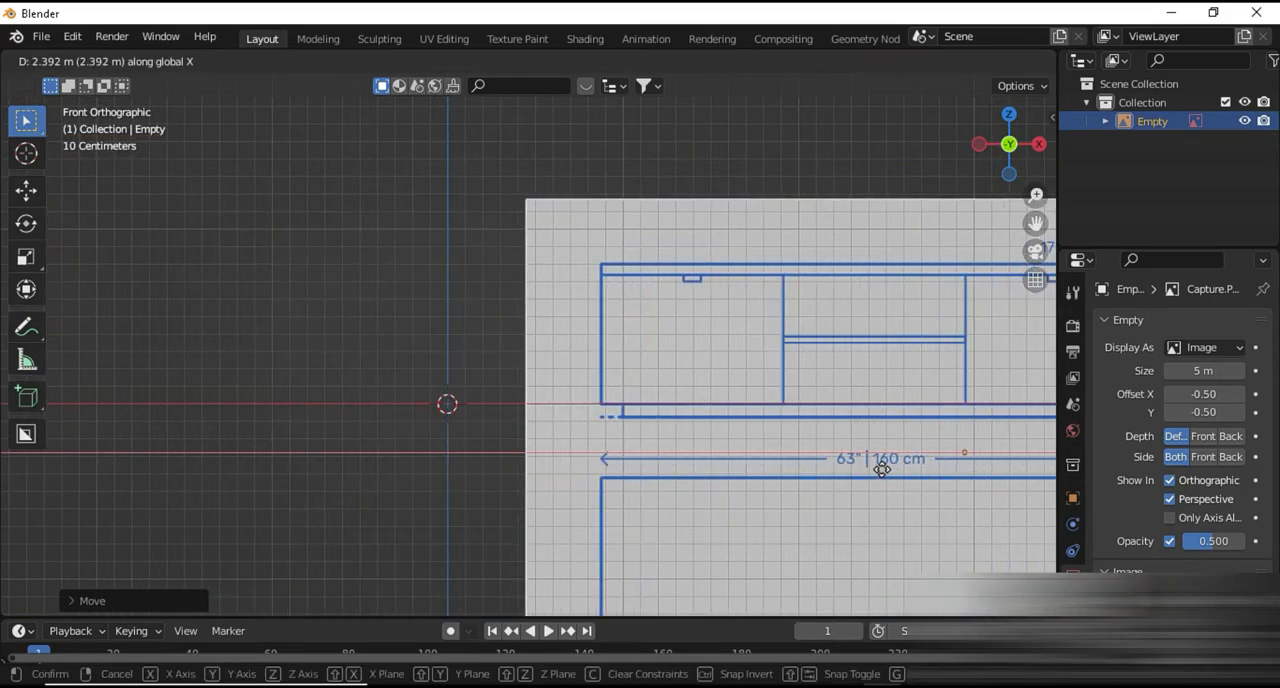
{"action": "left_click", "coordinate": [881, 470]}
{"action": "left_click", "coordinate": [394, 474]}
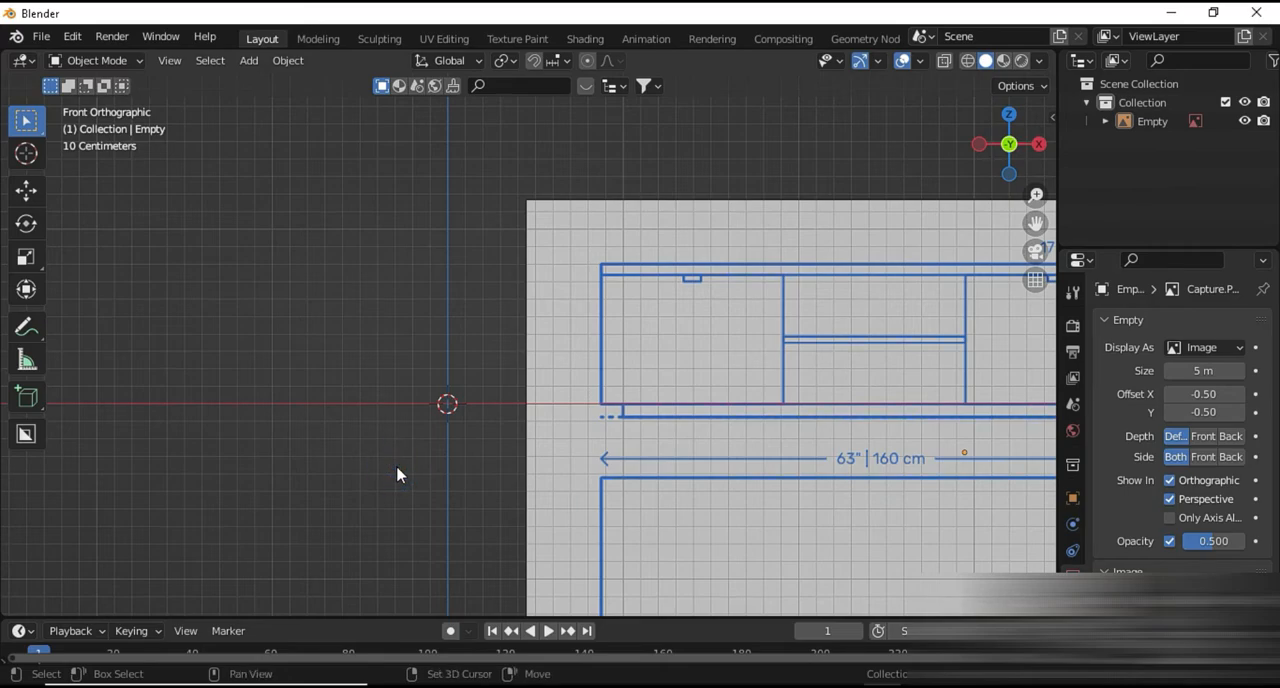
Add a single-vertex mesh at the origin and extrude the vertex about 0.75 m up along Z
{"action": "key", "text": "shift+a"}
{"action": "mouse_move", "coordinate": [365, 265]}
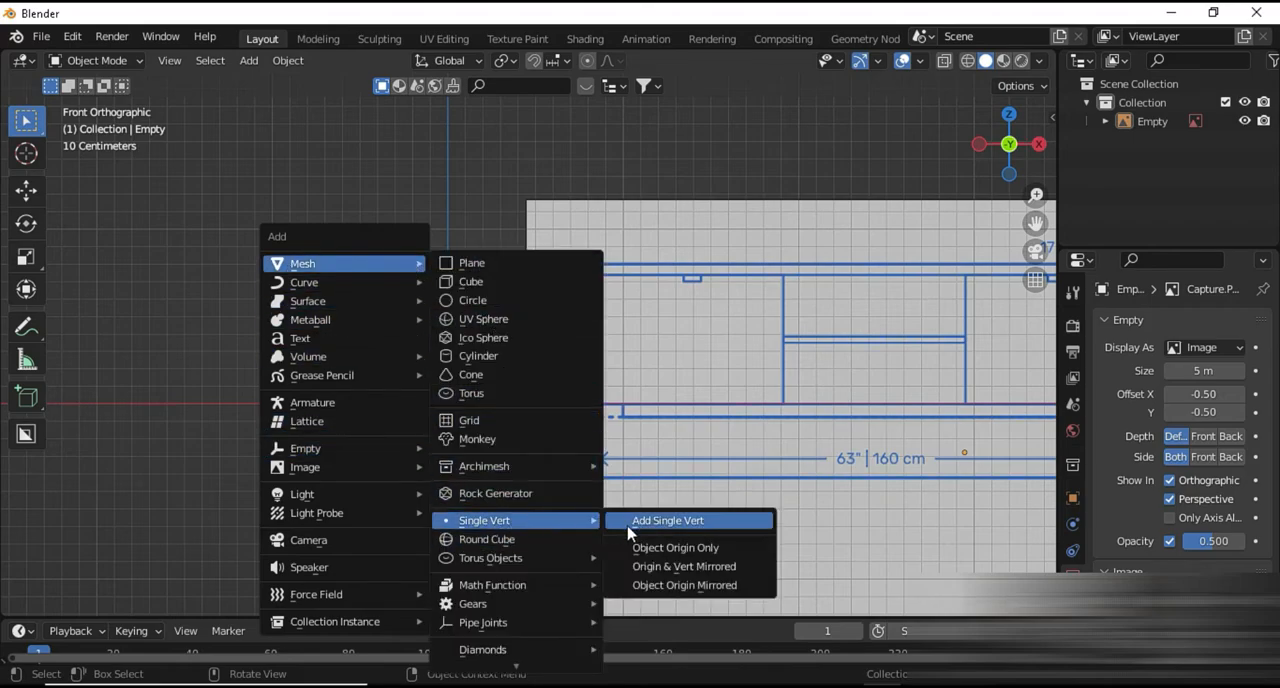
{"action": "left_click", "coordinate": [634, 521]}
{"action": "middle_click_drag", "start_coordinate": [599, 479], "coordinate": [397, 481], "text": "shift"}
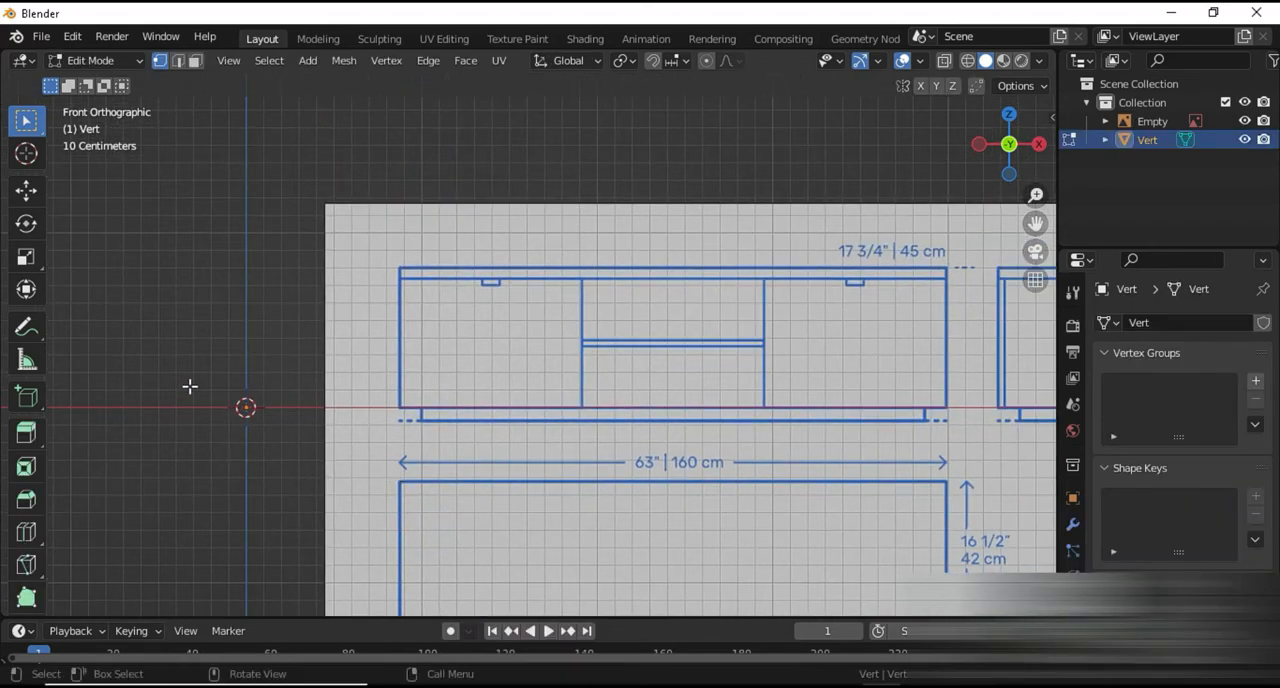
{"action": "key", "text": "g"}
{"action": "key", "text": "z"}
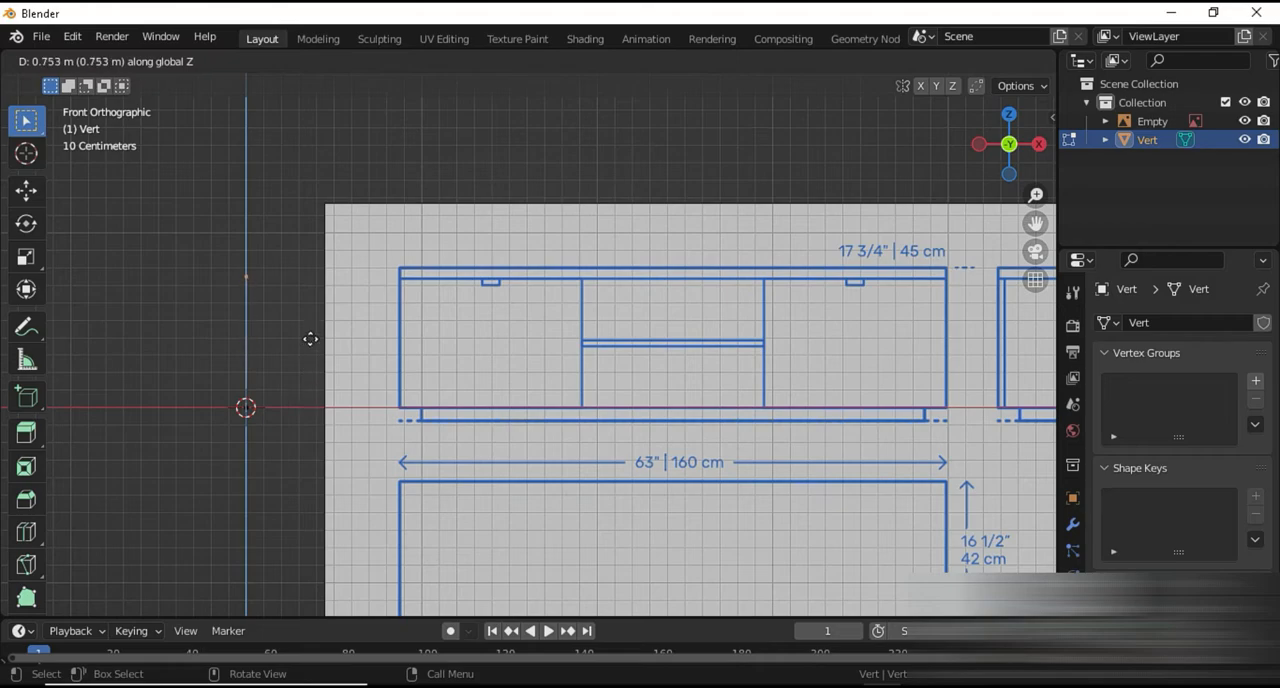
{"action": "left_click", "coordinate": [310, 339]}
Extrude the origin vertex about 0.65 m along X and show its coordinates
{"action": "left_click", "coordinate": [222, 398]}
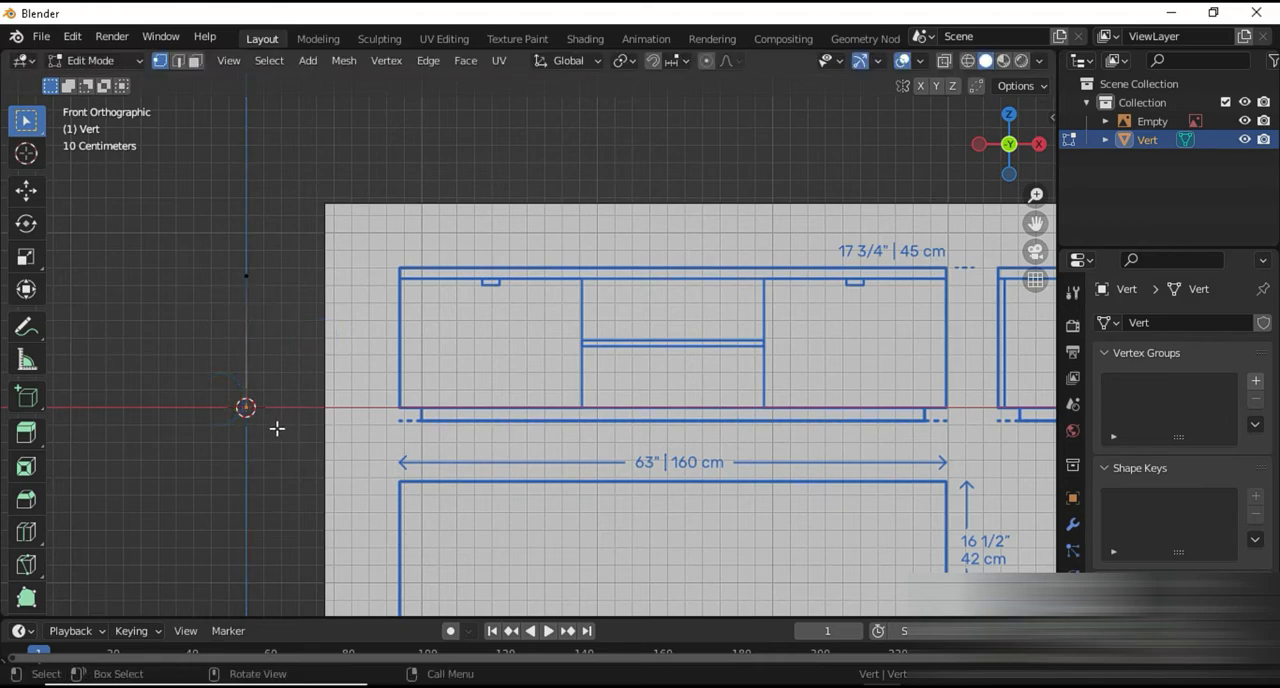
{"action": "key", "text": "e"}
{"action": "key", "text": "x"}
{"action": "left_click", "coordinate": [392, 434]}
{"action": "key", "text": "n"}
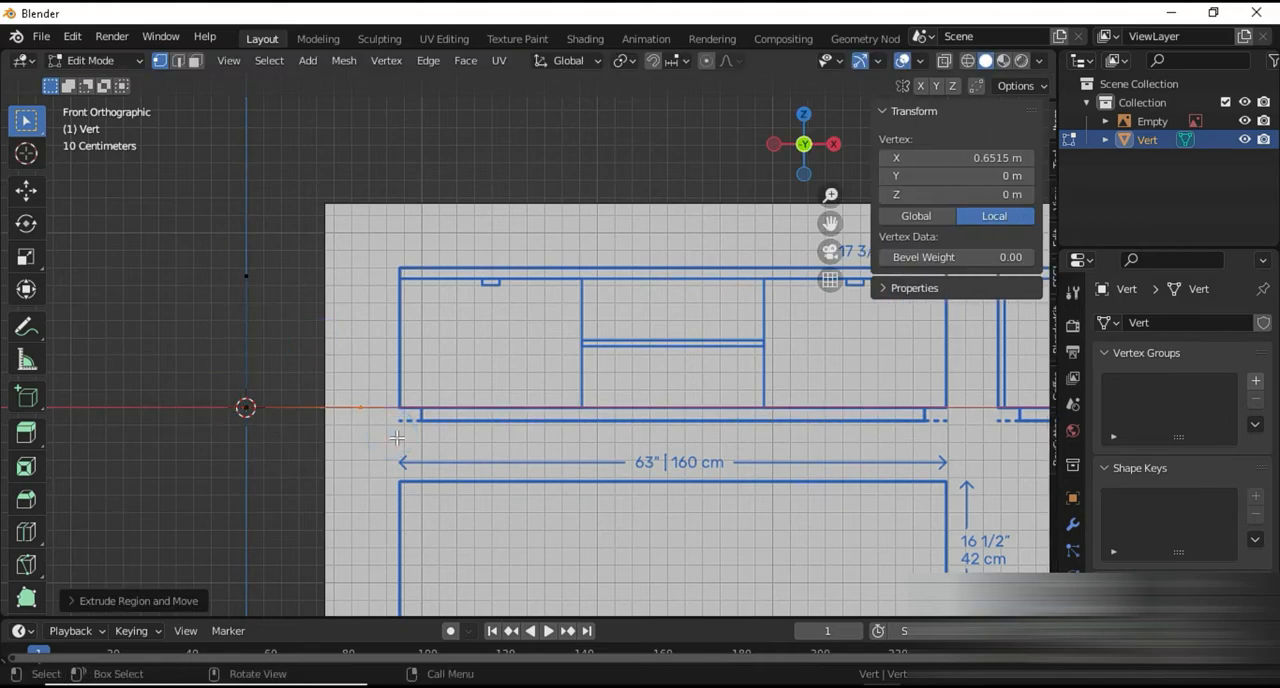
Set the scene's length unit to Centimeters
{"action": "left_click", "coordinate": [1072, 404]}
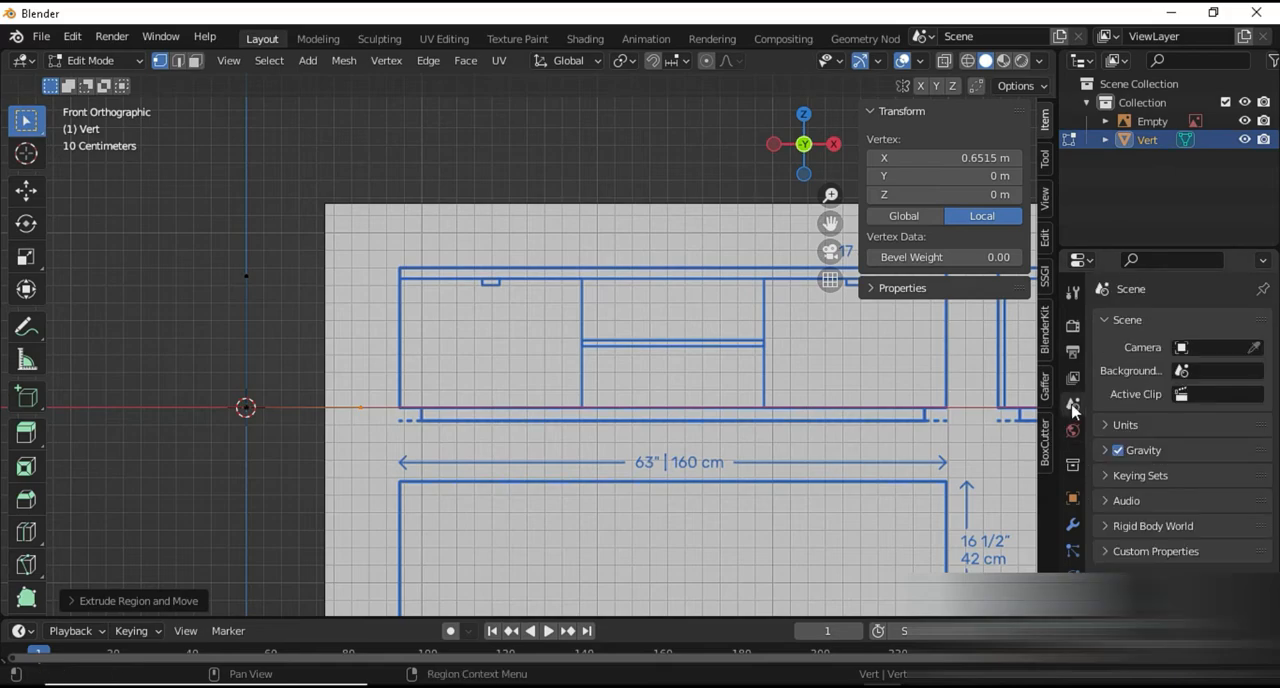
{"action": "left_click", "coordinate": [1165, 425]}
{"action": "left_click", "coordinate": [1202, 541]}
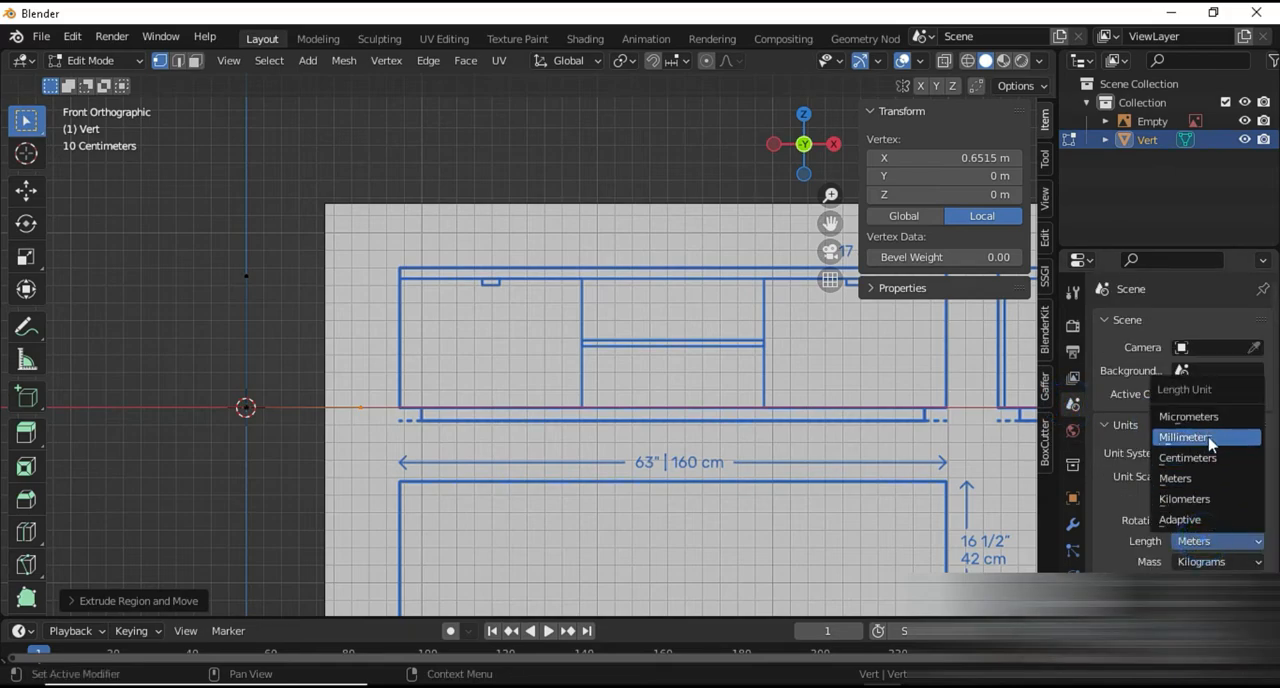
{"action": "left_click", "coordinate": [1188, 457]}
Set the X coordinate of the horizontal edge's end vertex to 160 cm
{"action": "left_click", "coordinate": [353, 379]}
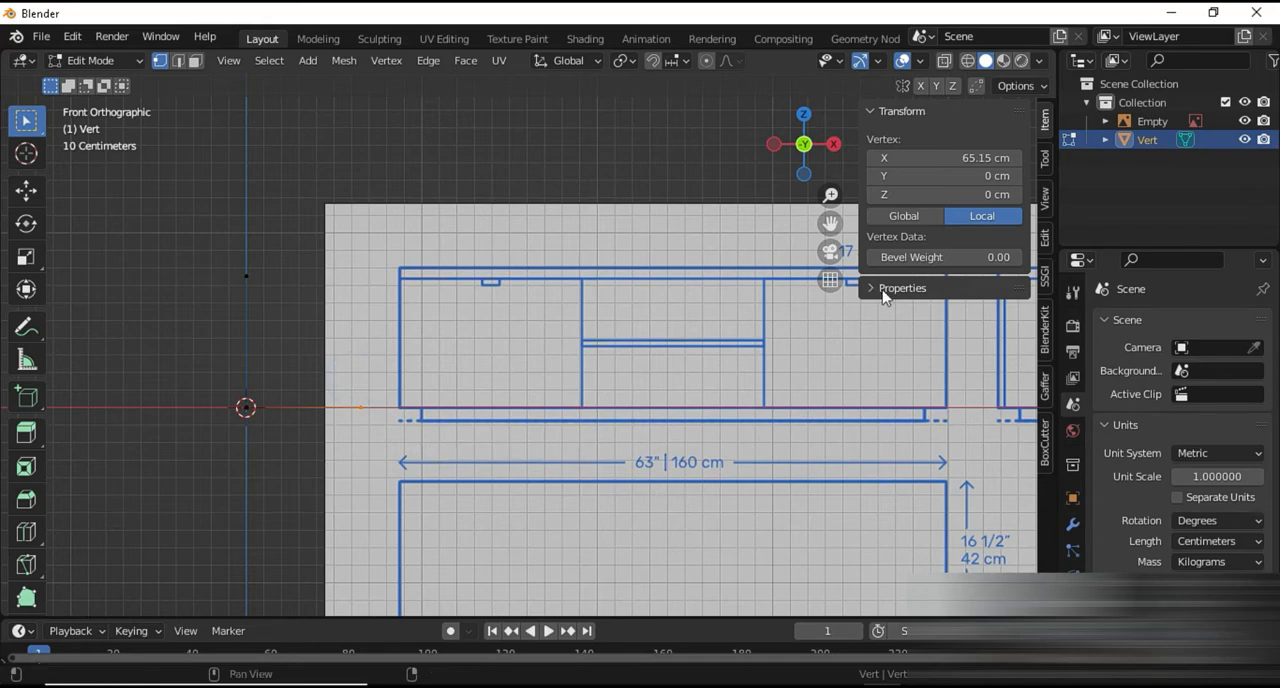
{"action": "left_click", "coordinate": [949, 159]}
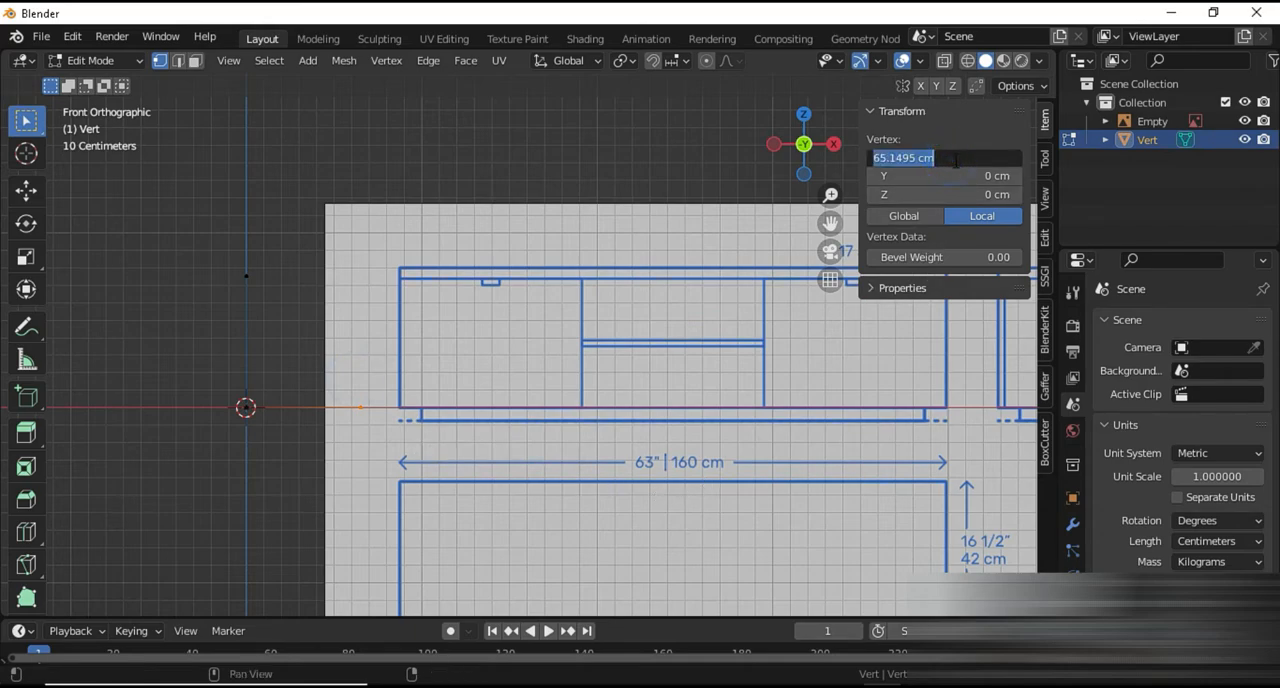
{"action": "type", "text": "160"}
{"action": "key", "text": "Return"}
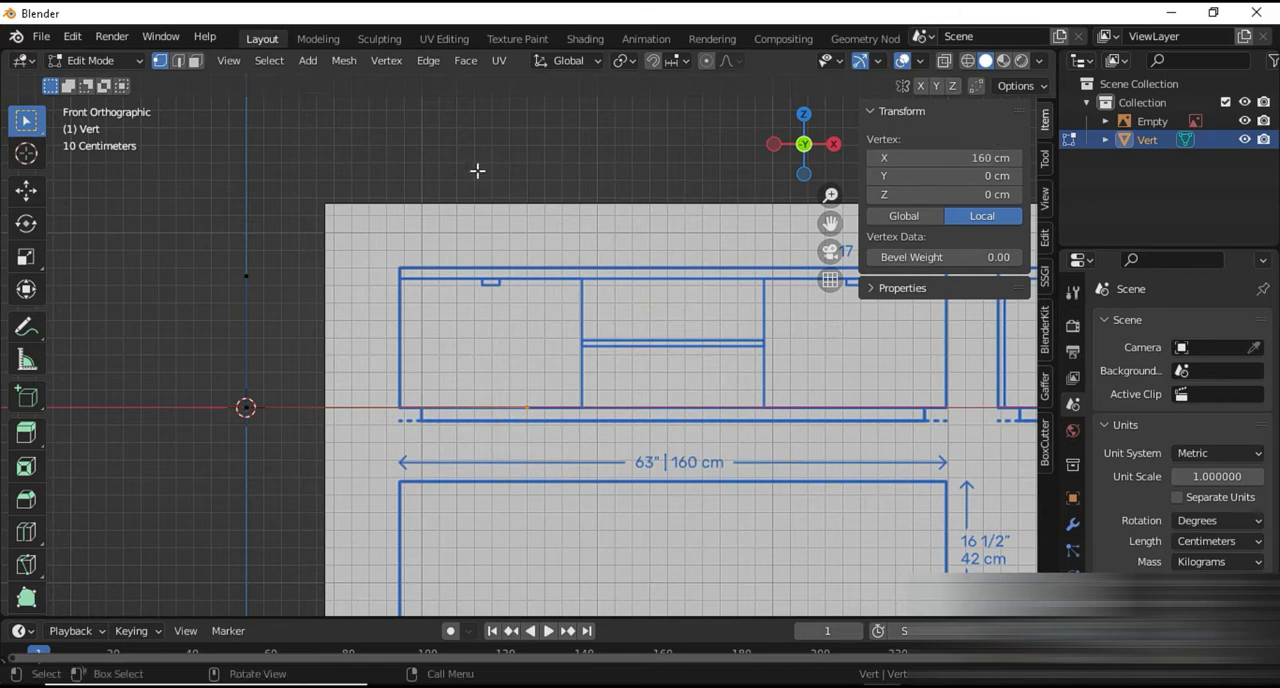
Set the Z coordinate of the vertical edge's upper vertex to 45 cm and leave mesh editing
{"action": "left_click_drag", "start_coordinate": [231, 260], "coordinate": [274, 292]}
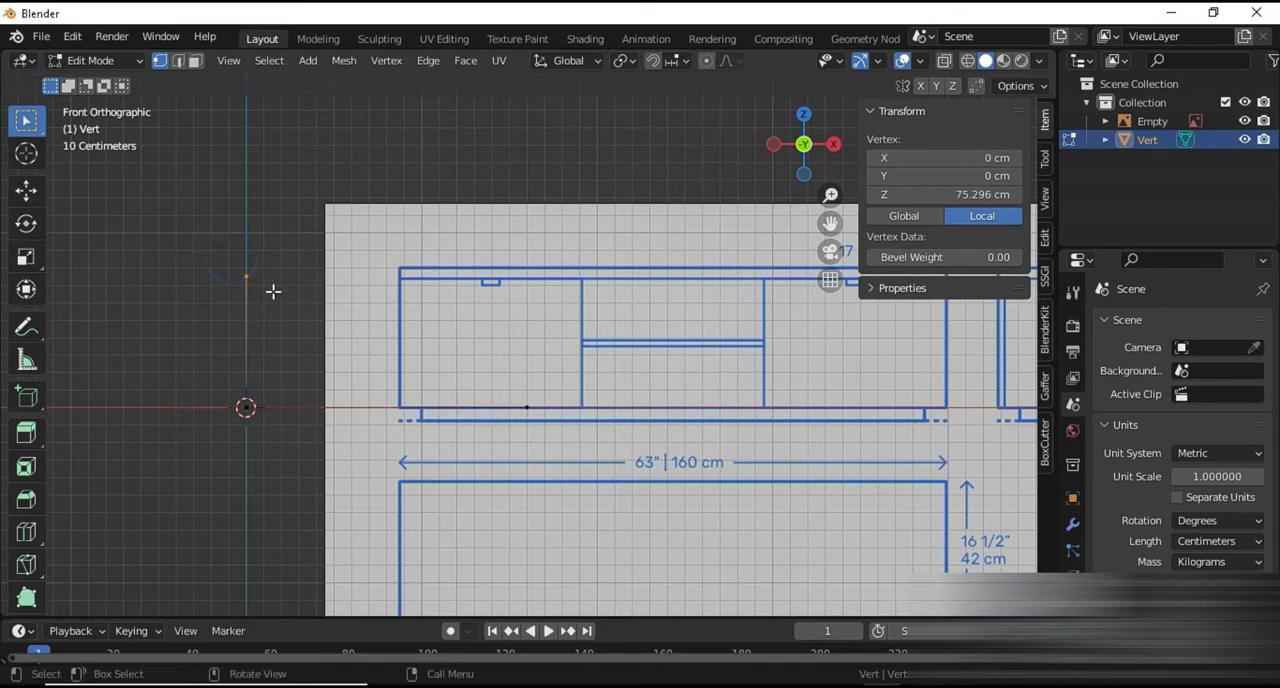
{"action": "left_click", "coordinate": [949, 194]}
{"action": "type", "text": "45"}
{"action": "key", "text": "Return"}
{"action": "key", "text": "Tab"}
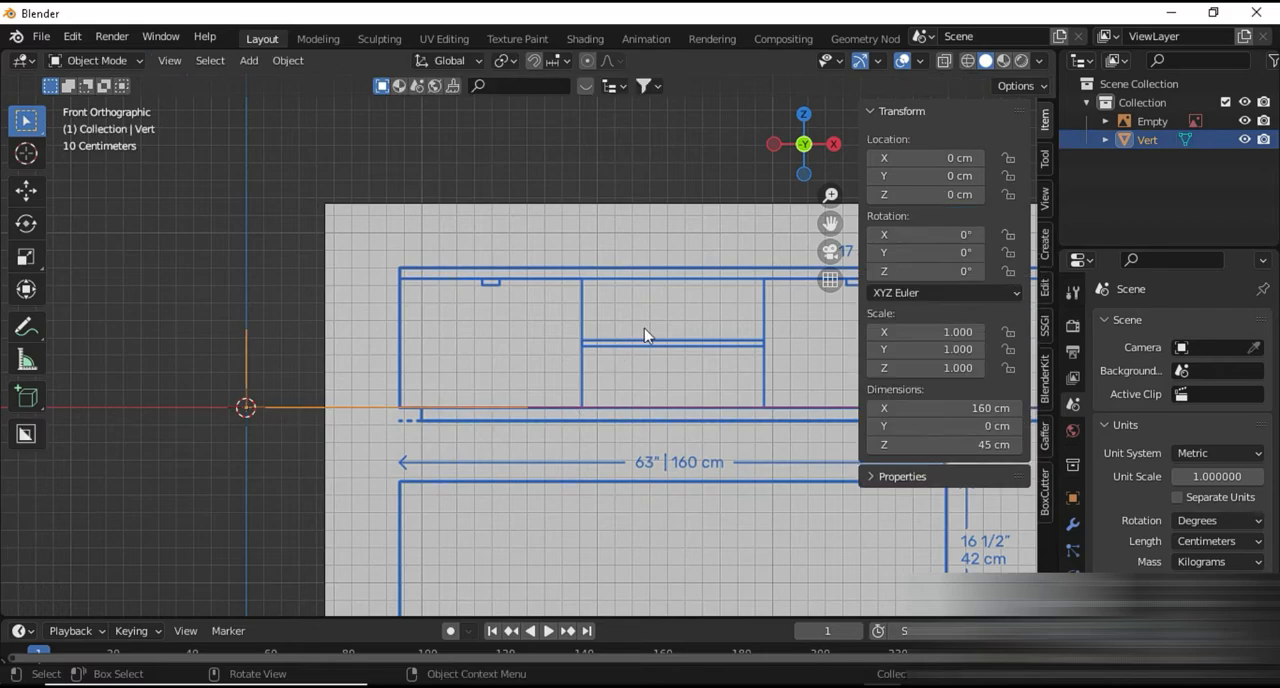
Move the reference drawing so the front view's lower-left corner sits on the world origin
{"action": "left_click", "coordinate": [647, 332]}
{"action": "key", "text": "g"}
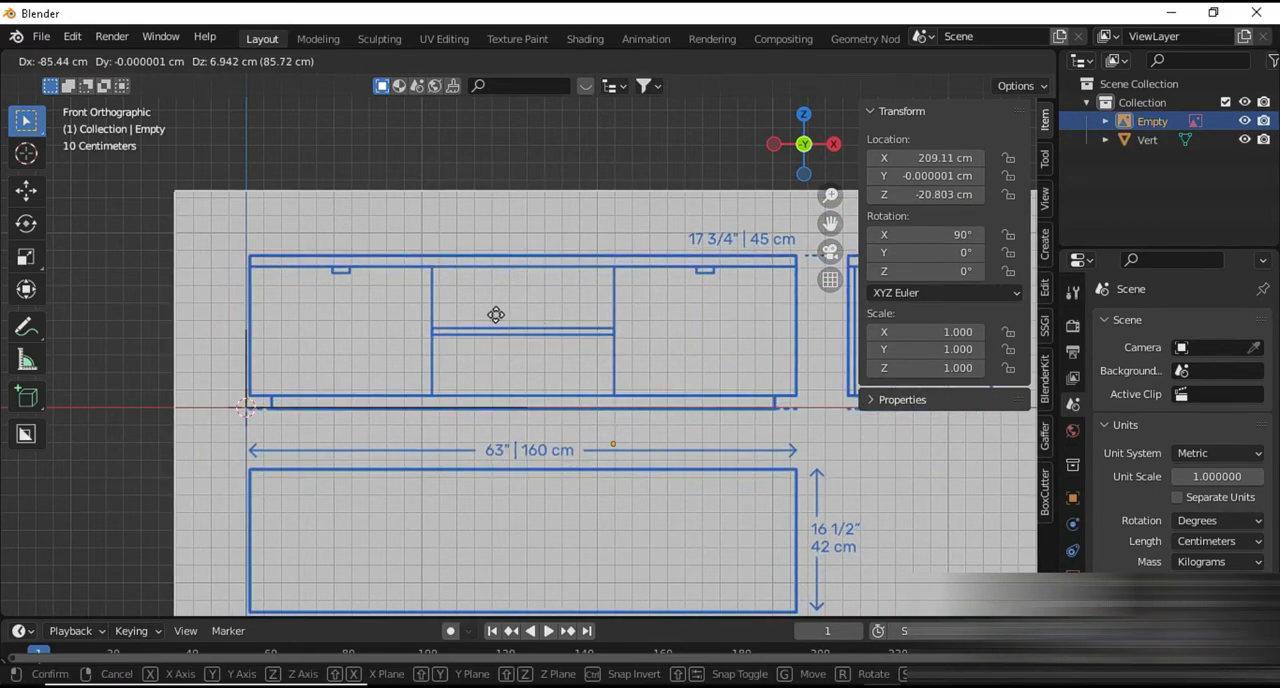
{"action": "left_click", "coordinate": [491, 317]}
{"action": "scroll", "coordinate": [368, 441], "scroll_direction": "up", "scroll_amount": 4}
{"action": "middle_click_drag", "start_coordinate": [368, 436], "coordinate": [556, 367], "text": "shift"}
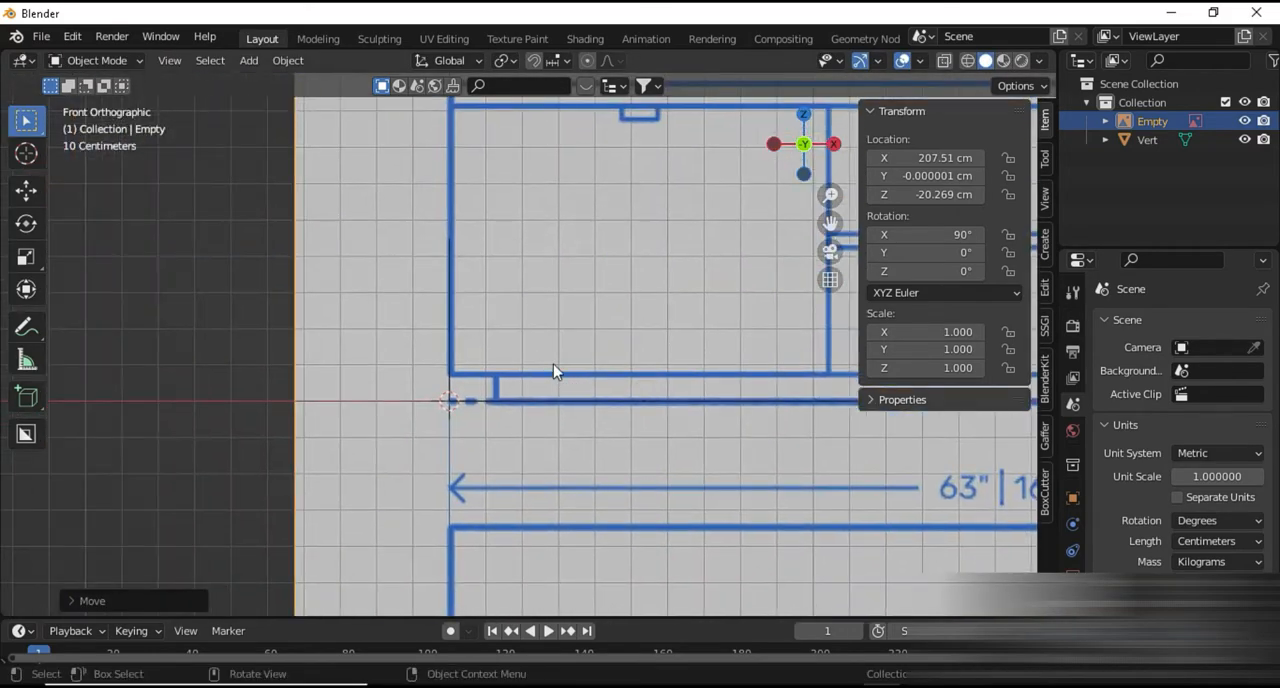
{"action": "key", "text": "g"}
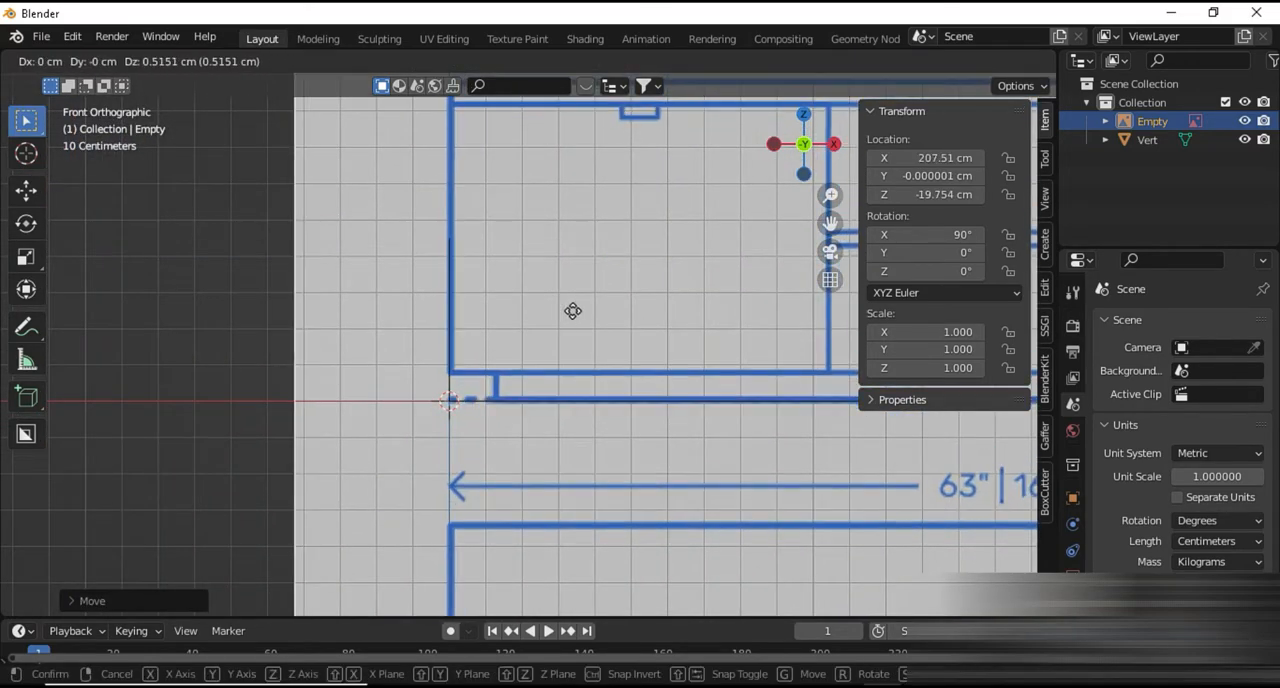
{"action": "left_click", "coordinate": [575, 311]}
{"action": "scroll", "coordinate": [573, 325], "scroll_direction": "down", "scroll_amount": 3}
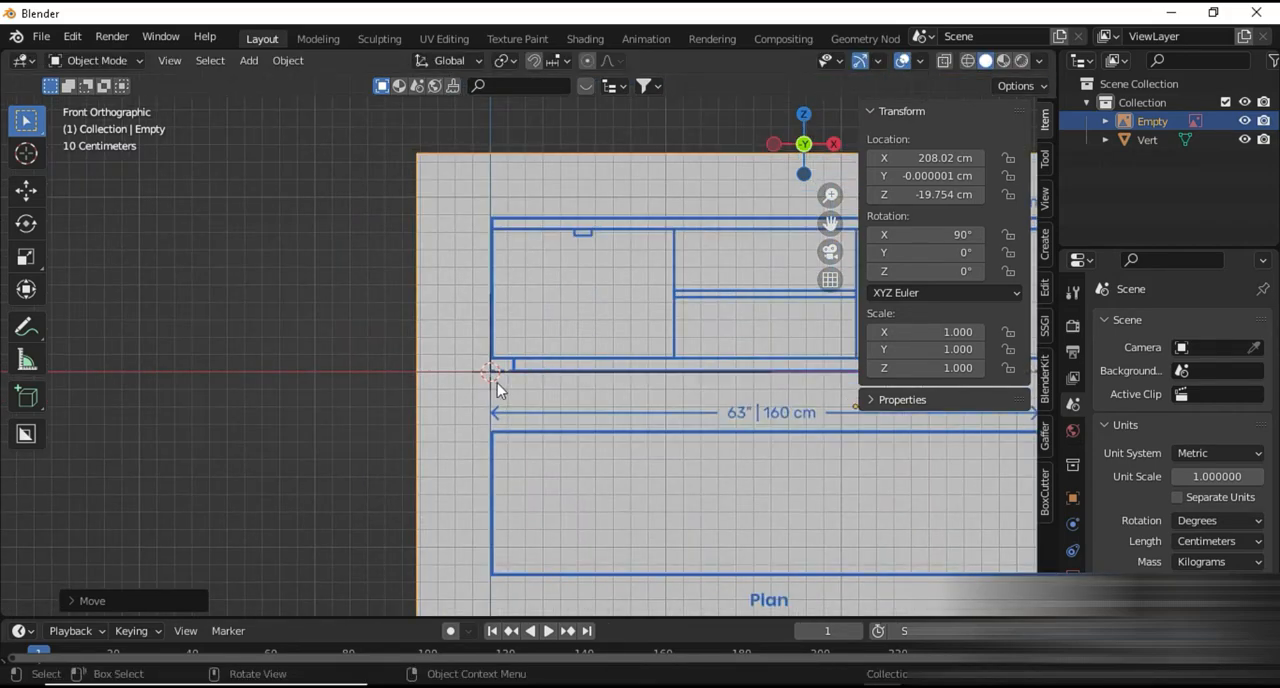
Set the pivot point to the 3D Cursor and scale the reference drawing down to about 0.503
{"action": "key", "text": "period"}
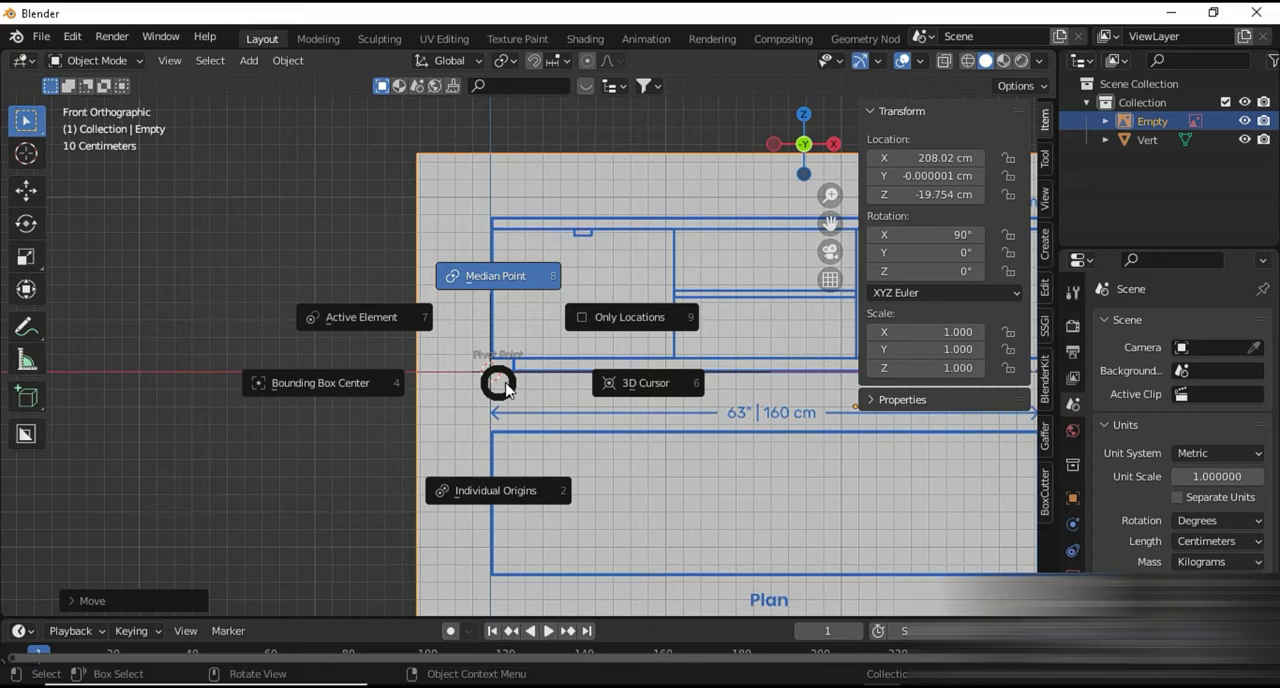
{"action": "left_click", "coordinate": [628, 385]}
{"action": "key", "text": "s"}
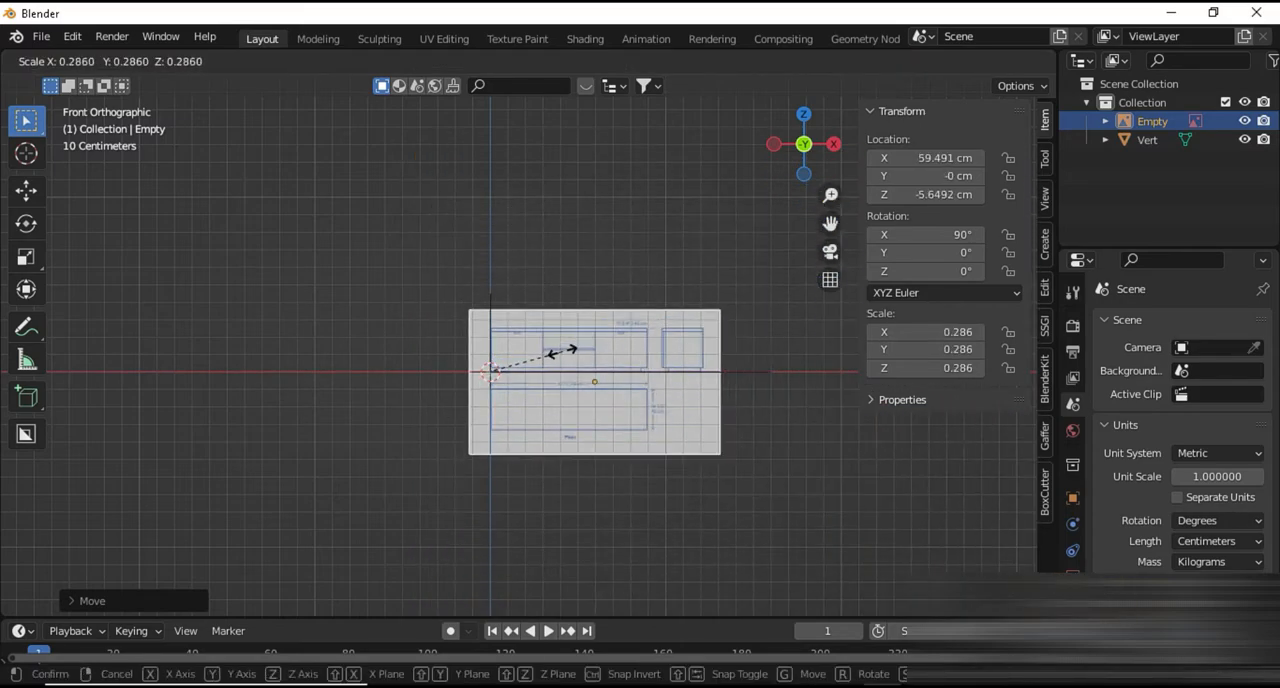
{"action": "left_click", "coordinate": [560, 350]}
{"action": "scroll", "coordinate": [560, 360], "scroll_direction": "up", "scroll_amount": 6}
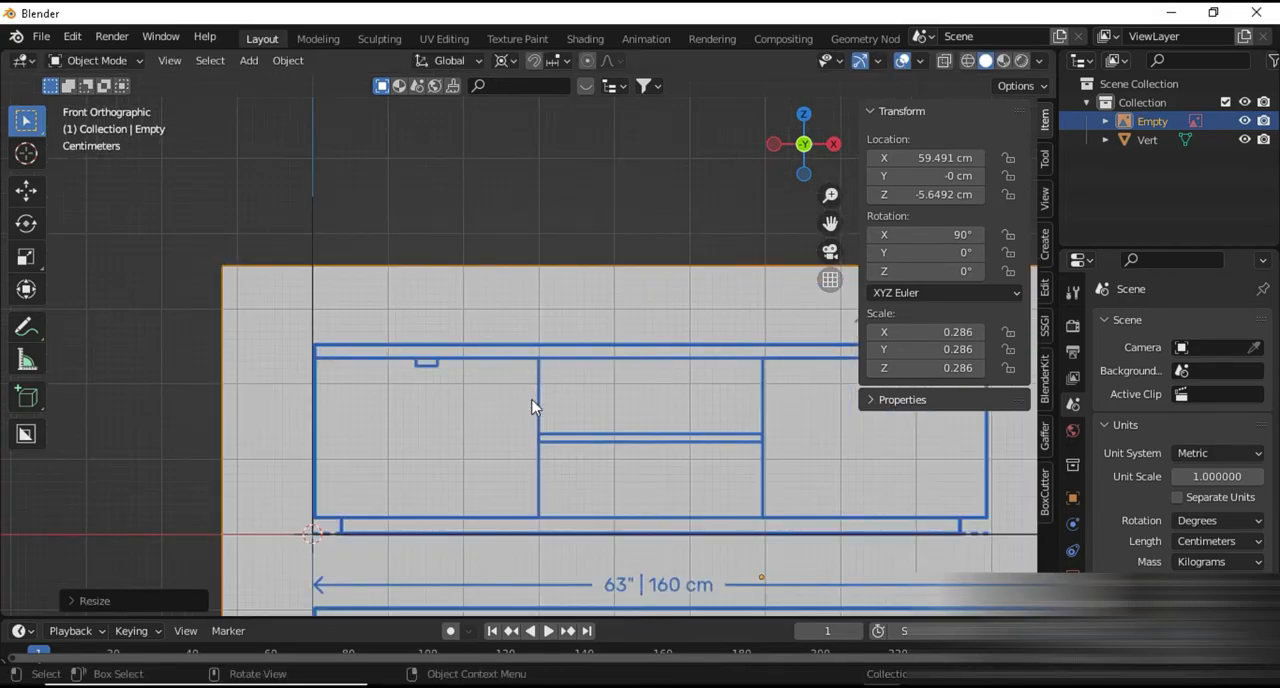
{"action": "key", "text": "s"}
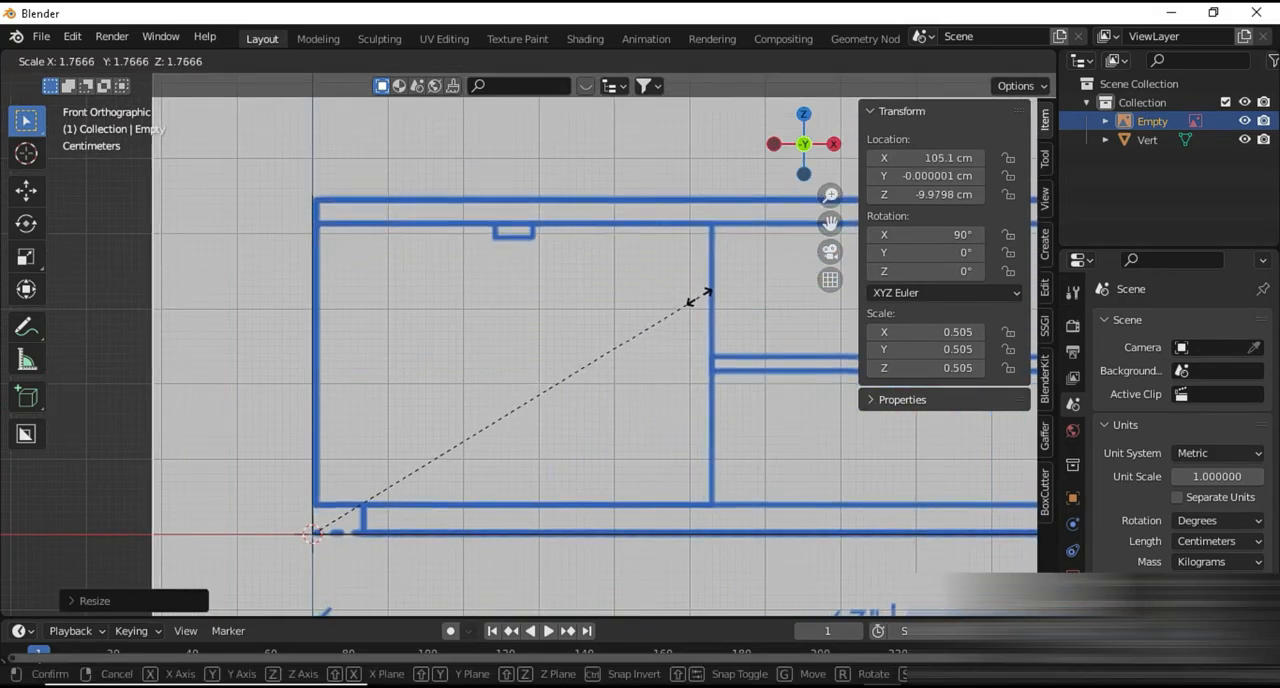
{"action": "left_click", "coordinate": [700, 296]}
{"action": "scroll", "coordinate": [609, 360], "scroll_direction": "up", "scroll_amount": 3}
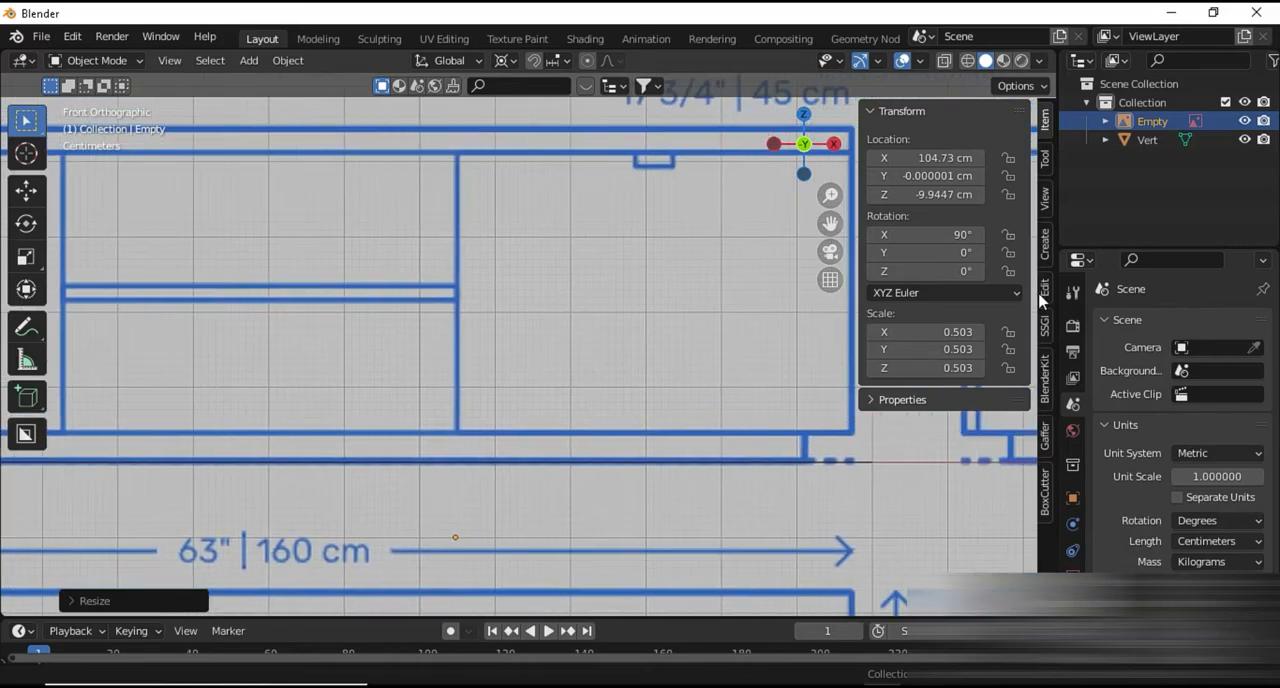
Fine-tune the reference drawing's scale to about 0.510 so the front view's right edge meets the end of the 160 cm guide
{"action": "middle_click_drag", "start_coordinate": [1040, 300], "coordinate": [1013, 303], "text": "shift"}
{"action": "left_click", "coordinate": [797, 466]}
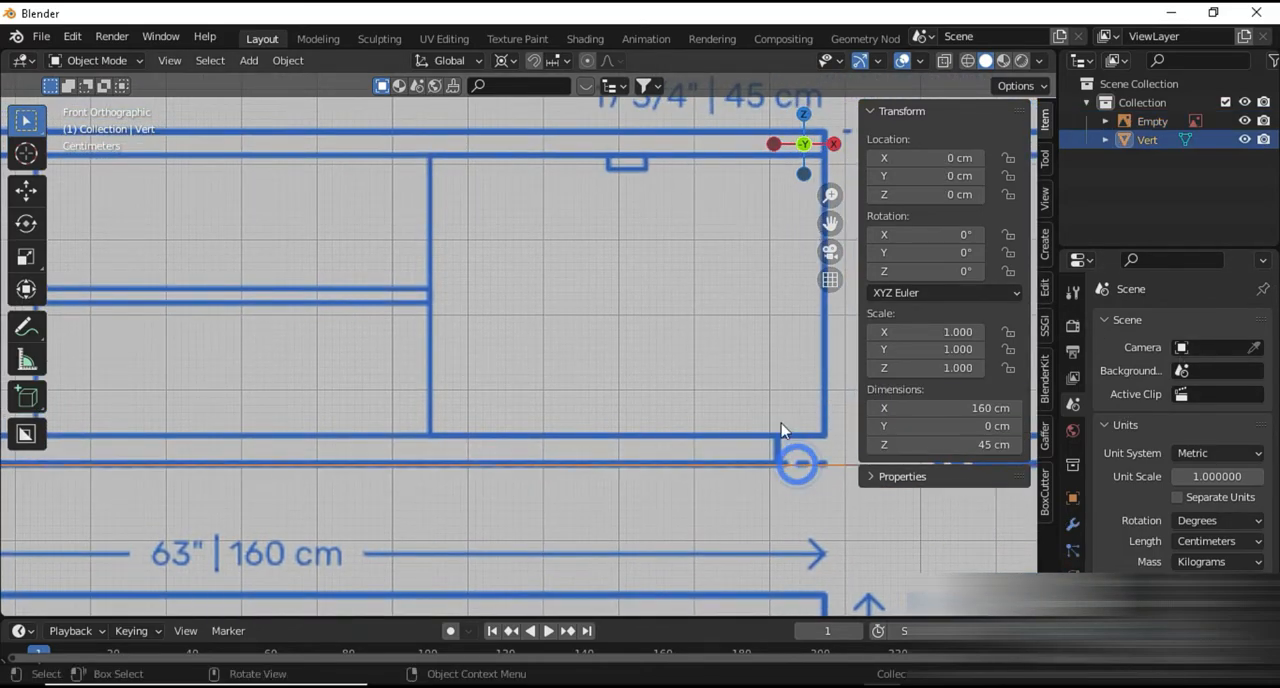
{"action": "middle_click_drag", "start_coordinate": [839, 449], "coordinate": [539, 409], "text": "shift"}
{"action": "scroll", "coordinate": [539, 409], "scroll_direction": "up", "scroll_amount": 4}
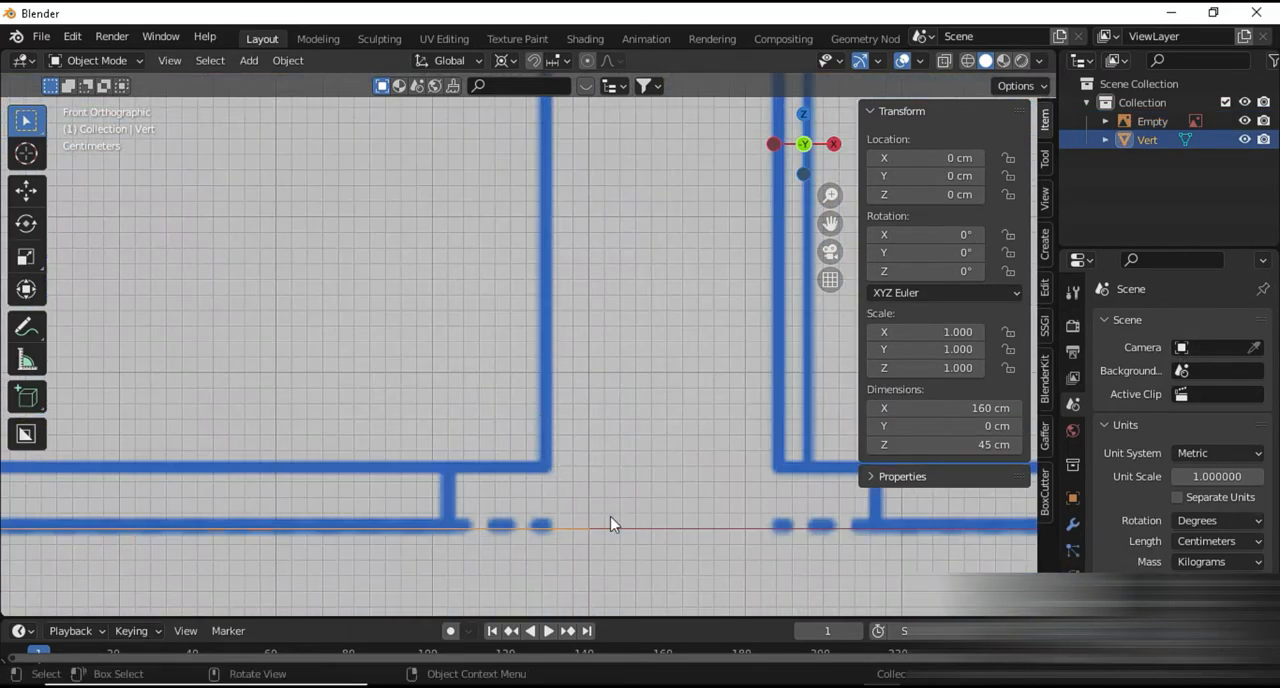
{"action": "left_click", "coordinate": [545, 407]}
{"action": "key", "text": "s"}
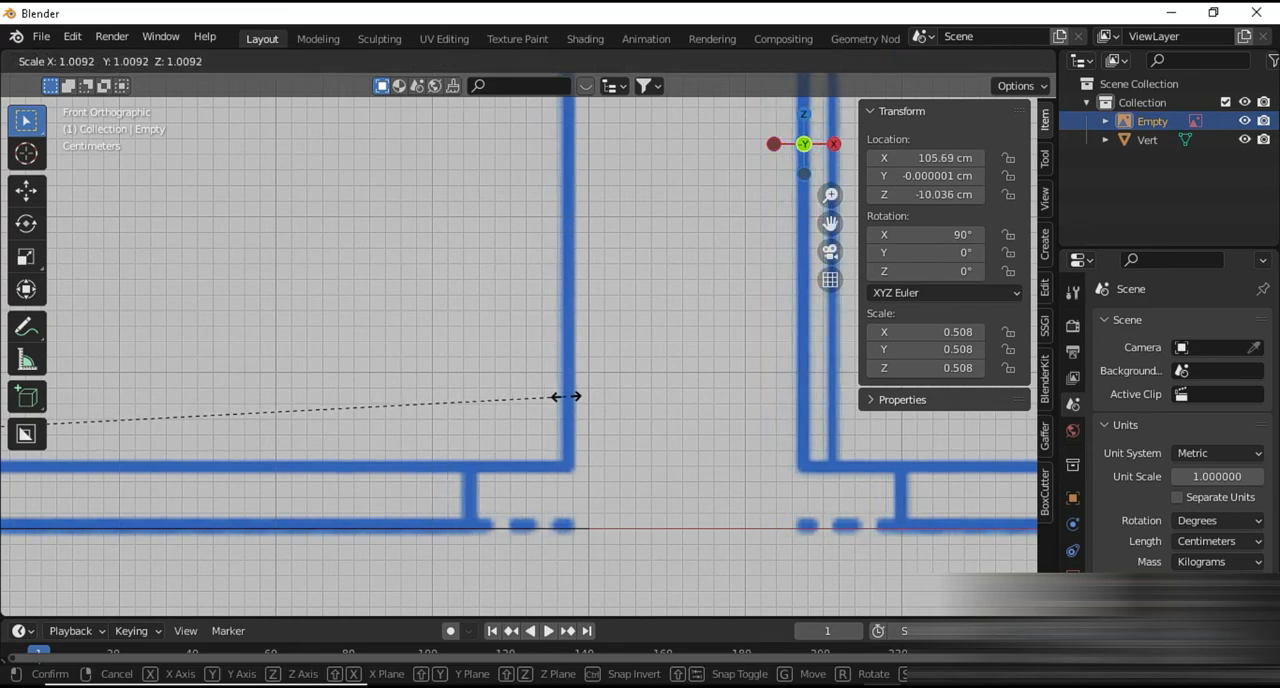
{"action": "left_click", "coordinate": [578, 397]}
Check the front view's upper-left and lower-right corners against the ends of the guide edges
{"action": "scroll", "coordinate": [545, 417], "scroll_direction": "down", "scroll_amount": 3}
{"action": "mouse_move", "coordinate": [535, 421]}
{"action": "middle_mouse_down", "text": "shift"}
{"action": "mouse_move", "coordinate": [278, 492]}
{"action": "mouse_move", "coordinate": [681, 479]}
{"action": "mouse_move", "coordinate": [659, 612]}
{"action": "middle_mouse_up", "text": "shift"}
{"action": "left_click", "coordinate": [437, 235]}
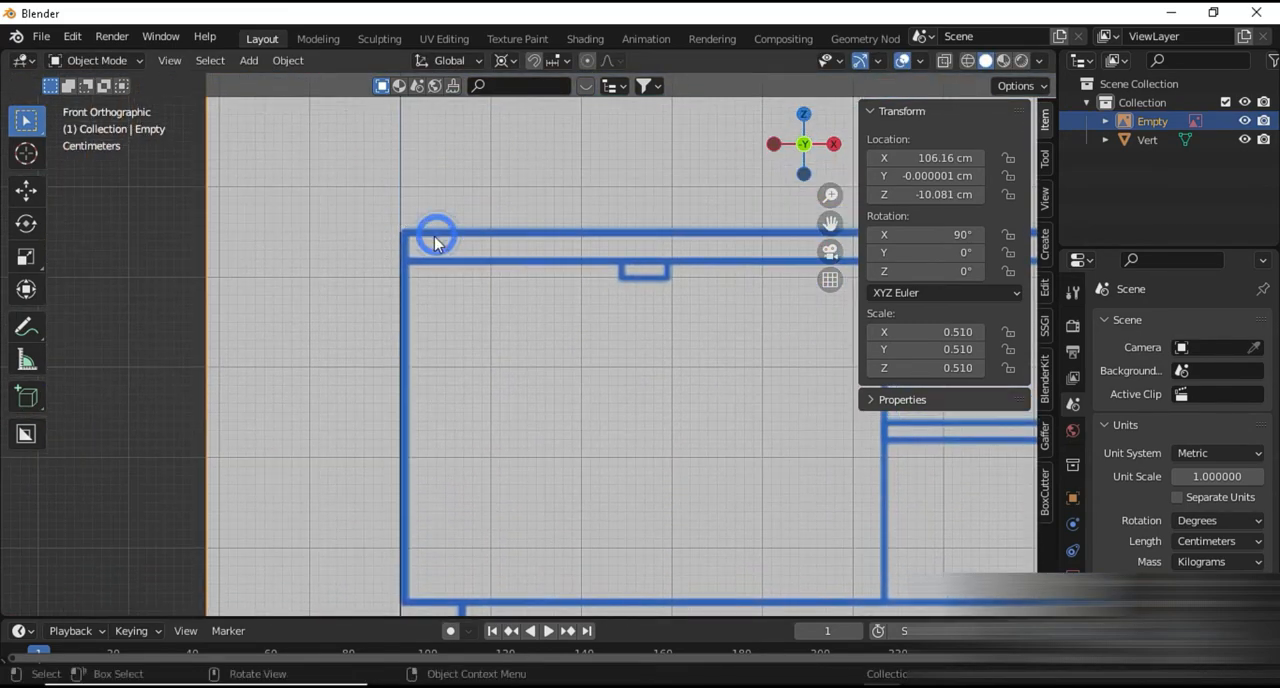
{"action": "left_click", "coordinate": [391, 258]}
{"action": "left_click", "coordinate": [395, 264]}
{"action": "left_click", "coordinate": [396, 265]}
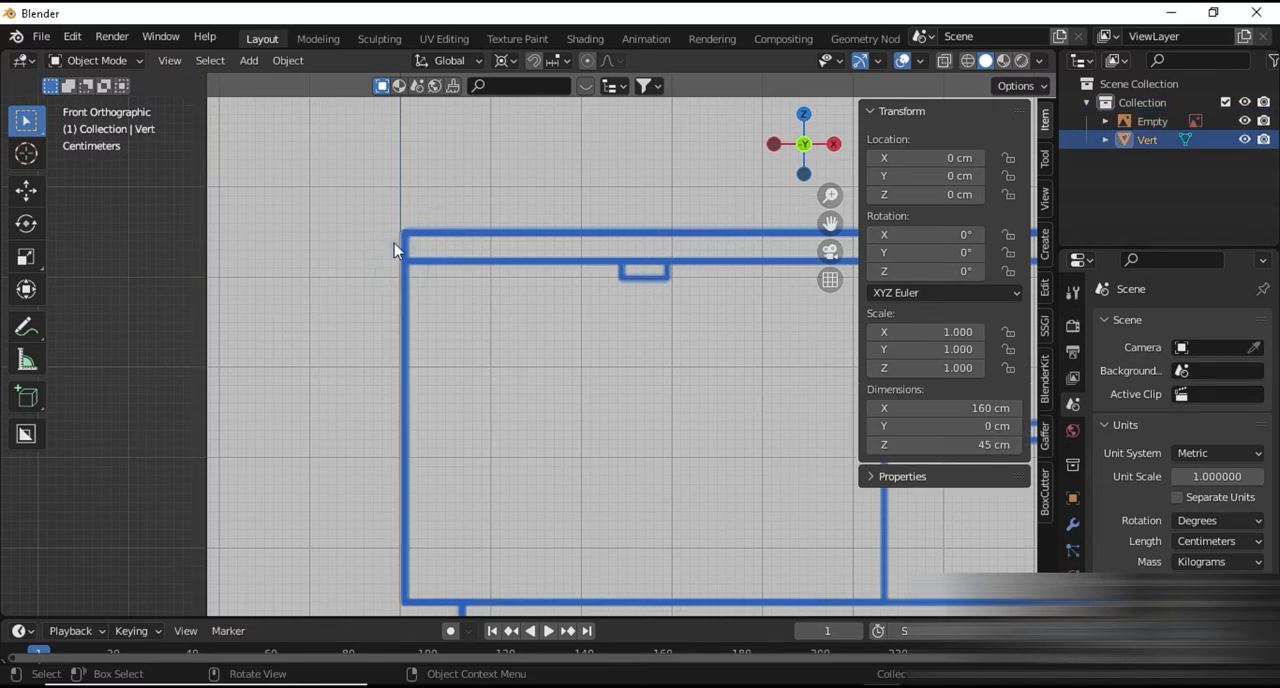
{"action": "scroll", "coordinate": [394, 242], "scroll_direction": "up", "scroll_amount": 3}
{"action": "middle_click_drag", "start_coordinate": [367, 231], "coordinate": [586, 420], "text": "shift"}
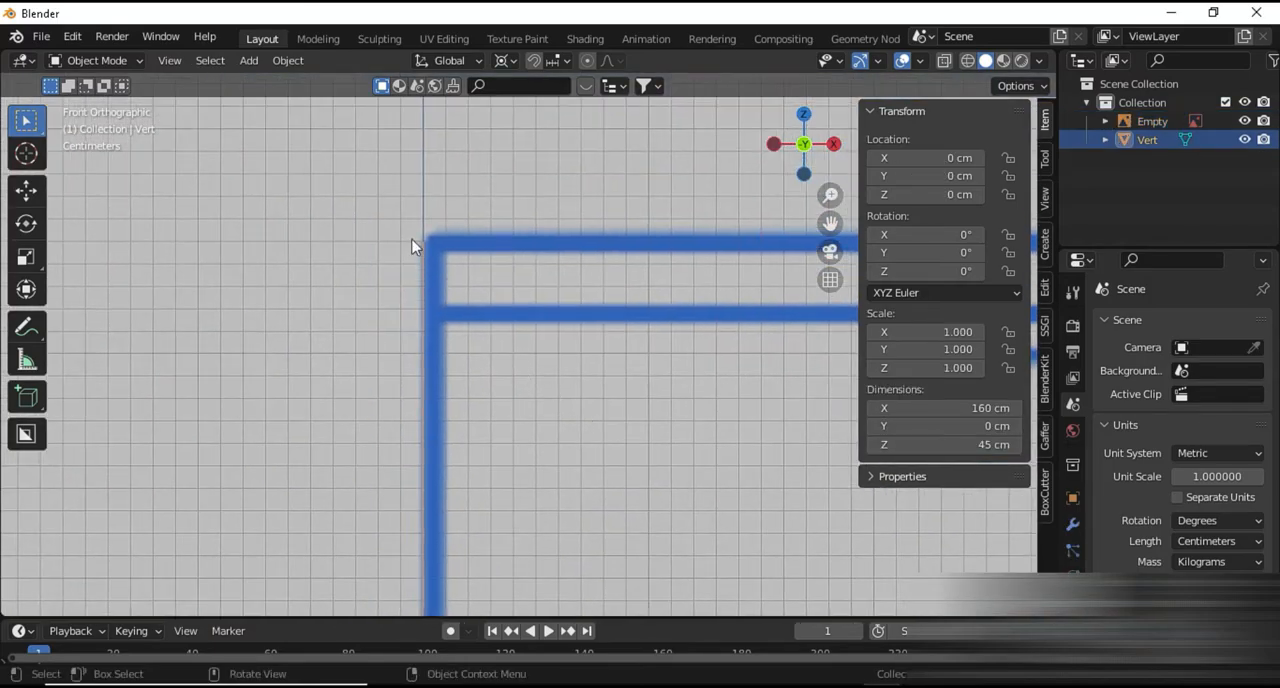
{"action": "scroll", "coordinate": [530, 260], "scroll_direction": "down", "scroll_amount": 3}
{"action": "mouse_move", "coordinate": [543, 300]}
{"action": "middle_mouse_down", "text": "shift"}
{"action": "mouse_move", "coordinate": [566, 194]}
{"action": "mouse_move", "coordinate": [460, 146]}
{"action": "middle_mouse_up", "text": "shift"}
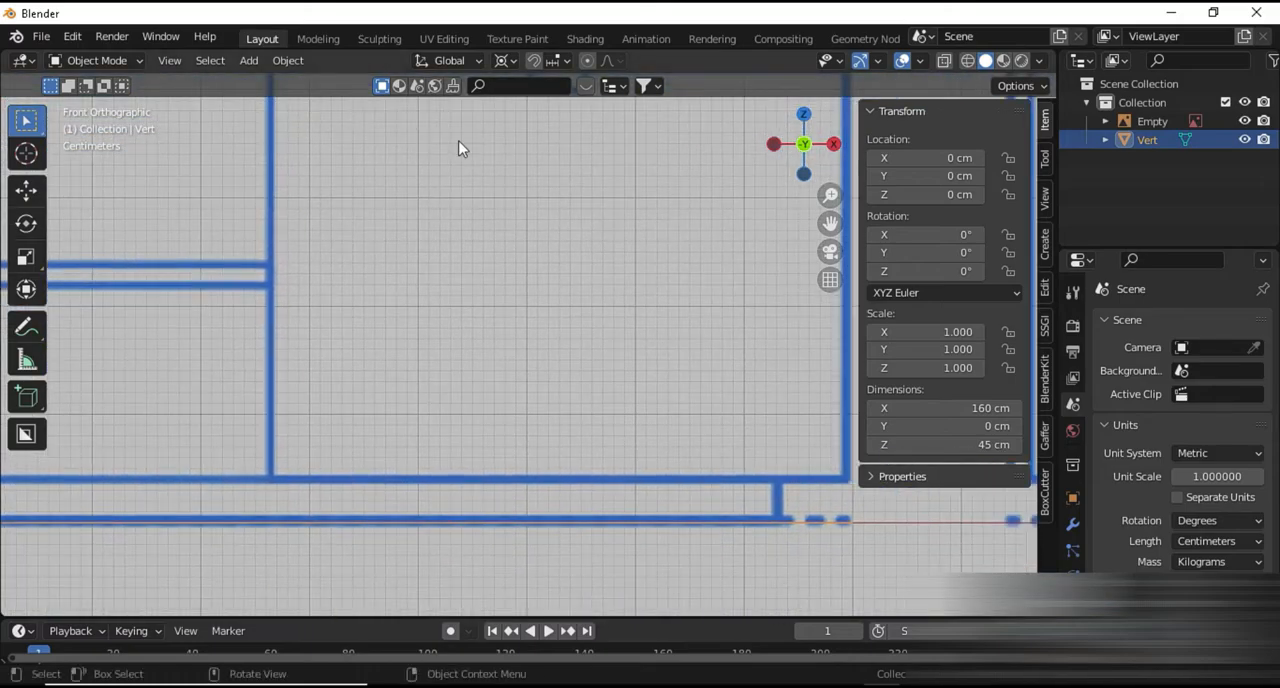
{"action": "middle_click_drag", "start_coordinate": [700, 500], "coordinate": [380, 380], "text": "shift"}
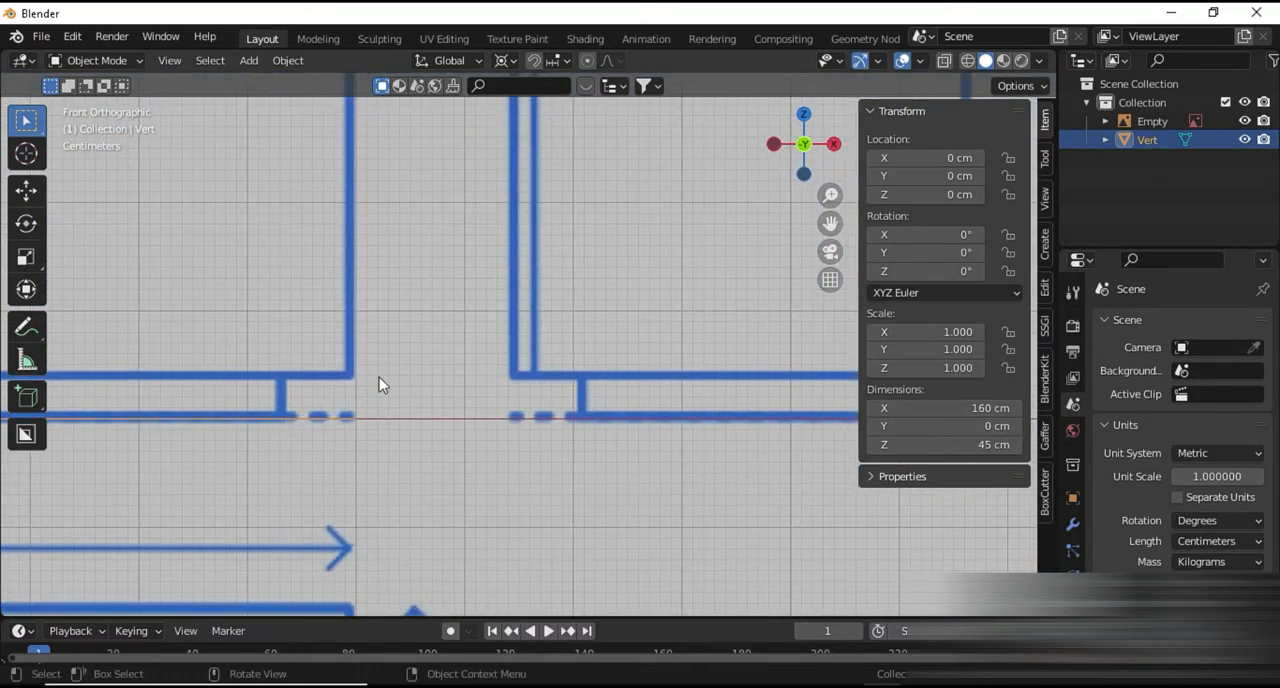
Delete the guide edges object from the scene
{"action": "left_click", "coordinate": [430, 424]}
{"action": "left_click", "coordinate": [310, 418]}
{"action": "scroll", "coordinate": [371, 350], "scroll_direction": "down", "scroll_amount": 5}
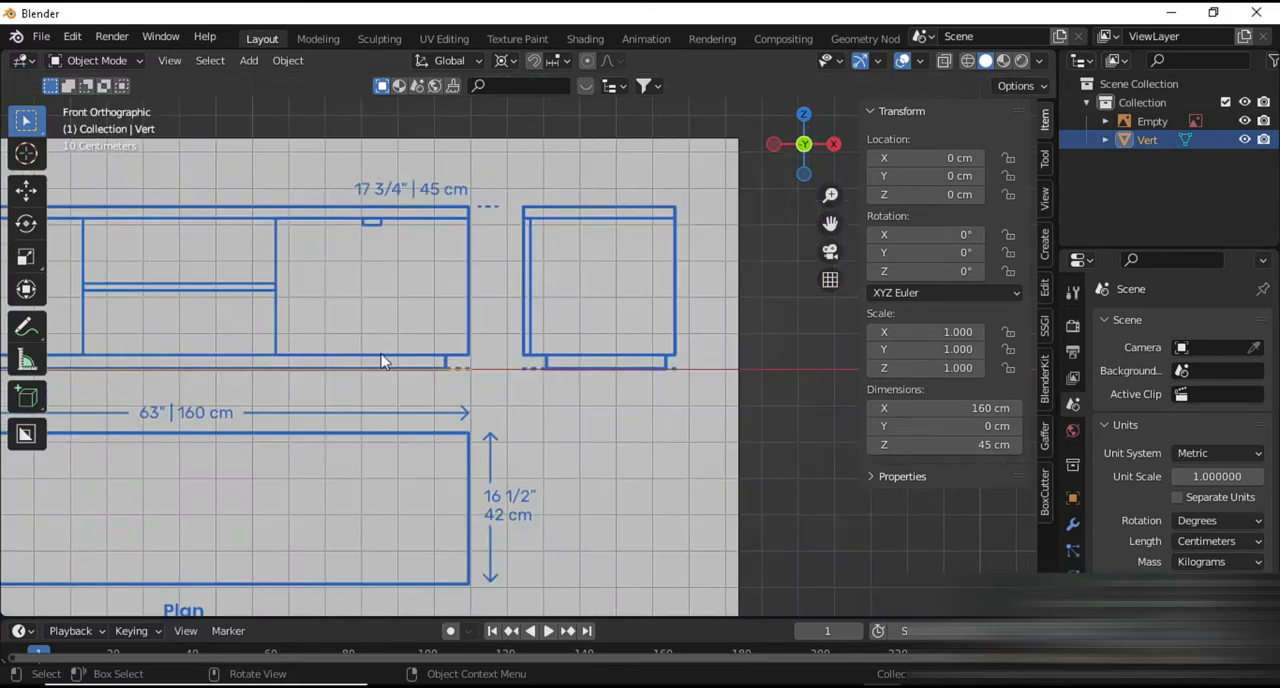
{"action": "key", "text": "x"}
{"action": "left_click", "coordinate": [385, 403]}
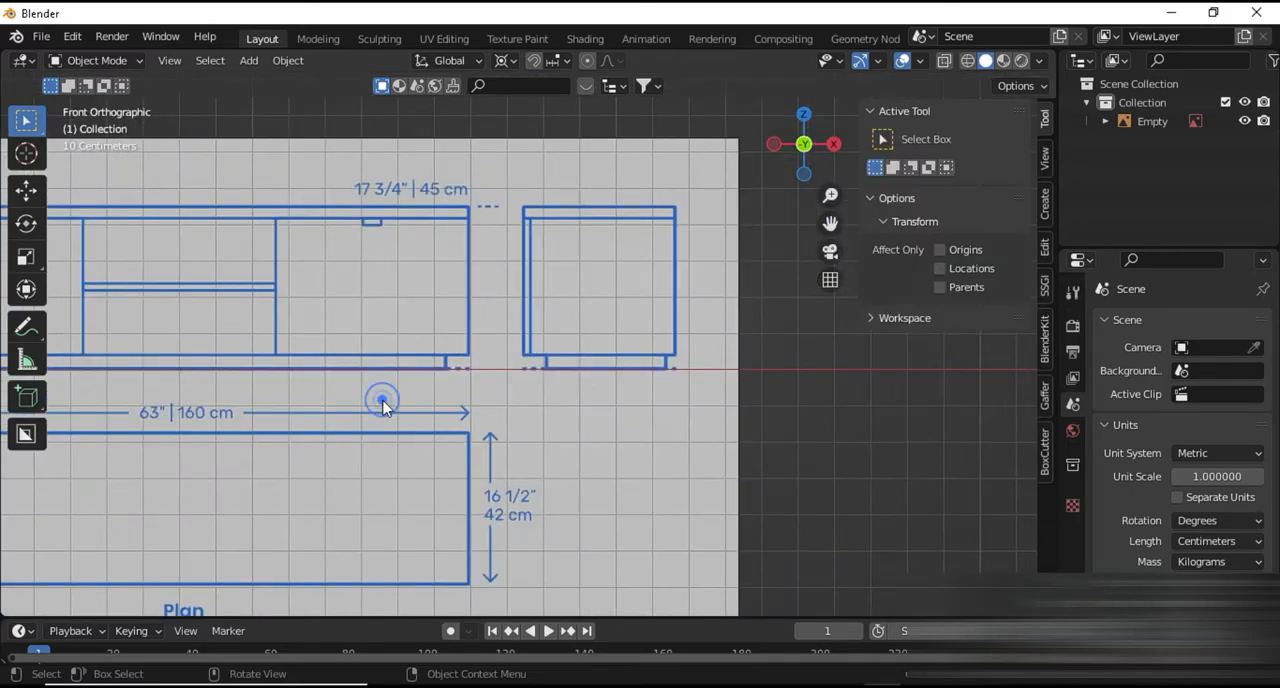
Move the reference drawing along X to about 27.9 cm, centring the front view on the world origin
{"action": "middle_click_drag", "start_coordinate": [383, 408], "coordinate": [640, 470], "text": "shift"}
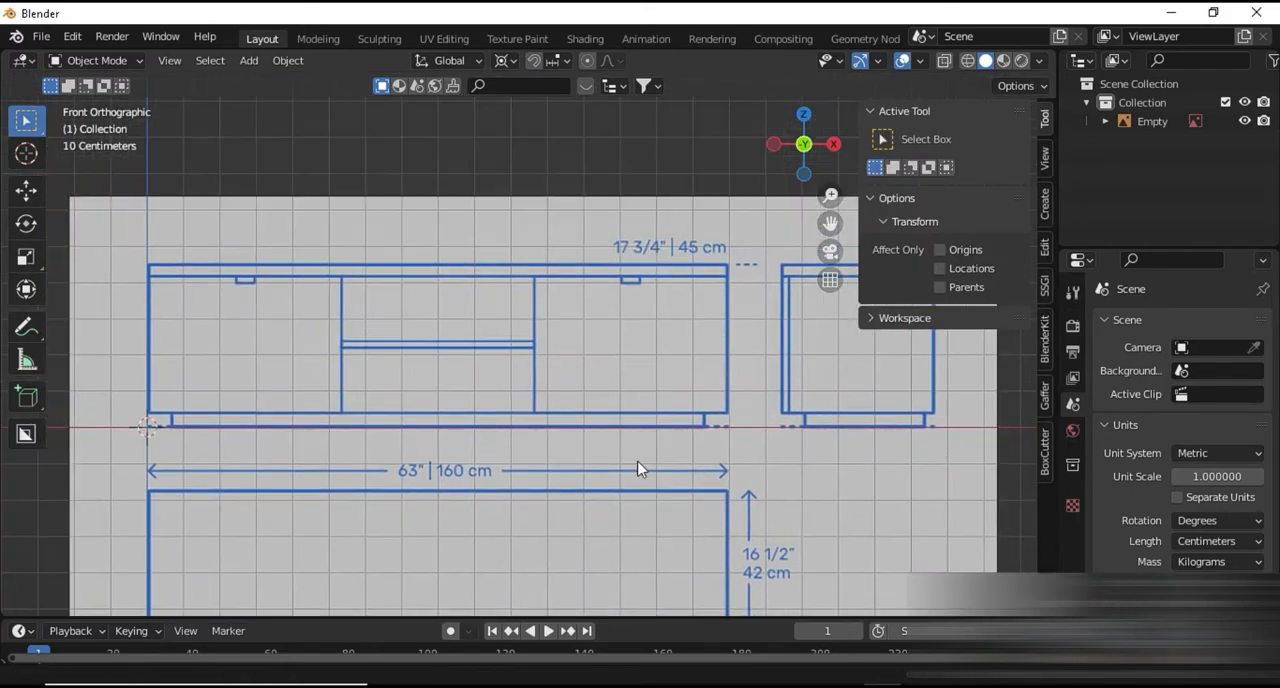
{"action": "left_click", "coordinate": [482, 355]}
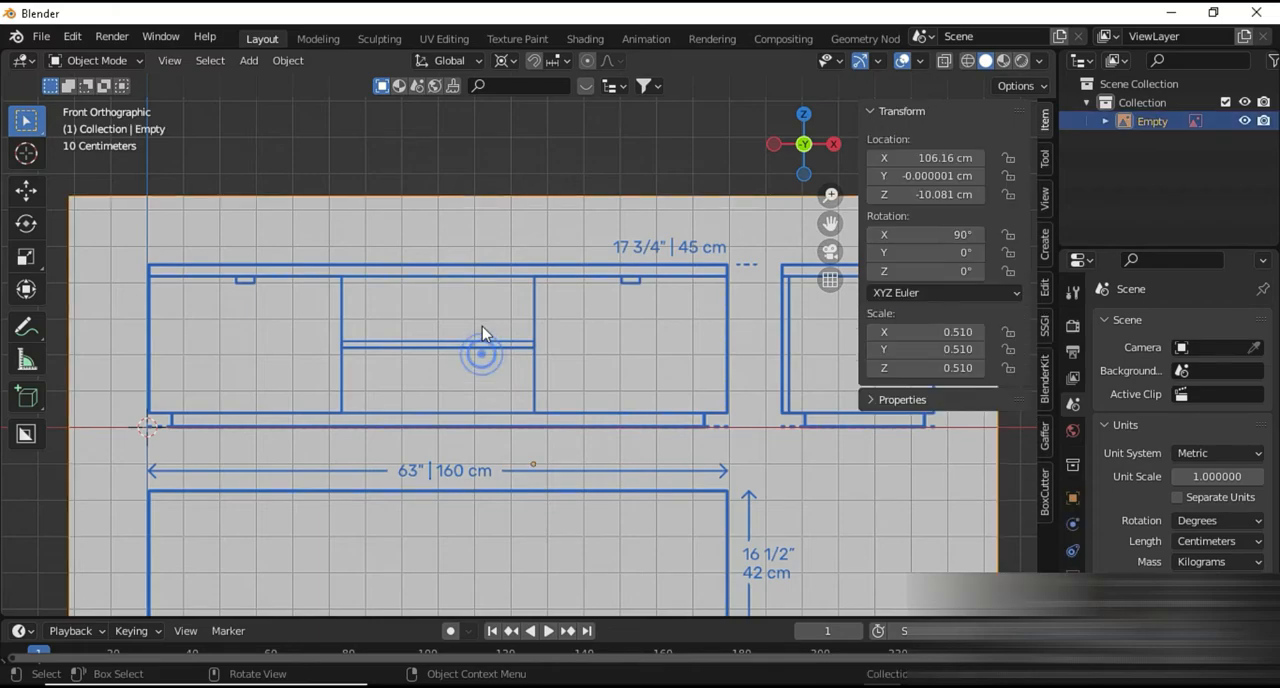
{"action": "key", "text": "g"}
{"action": "key", "text": "x"}
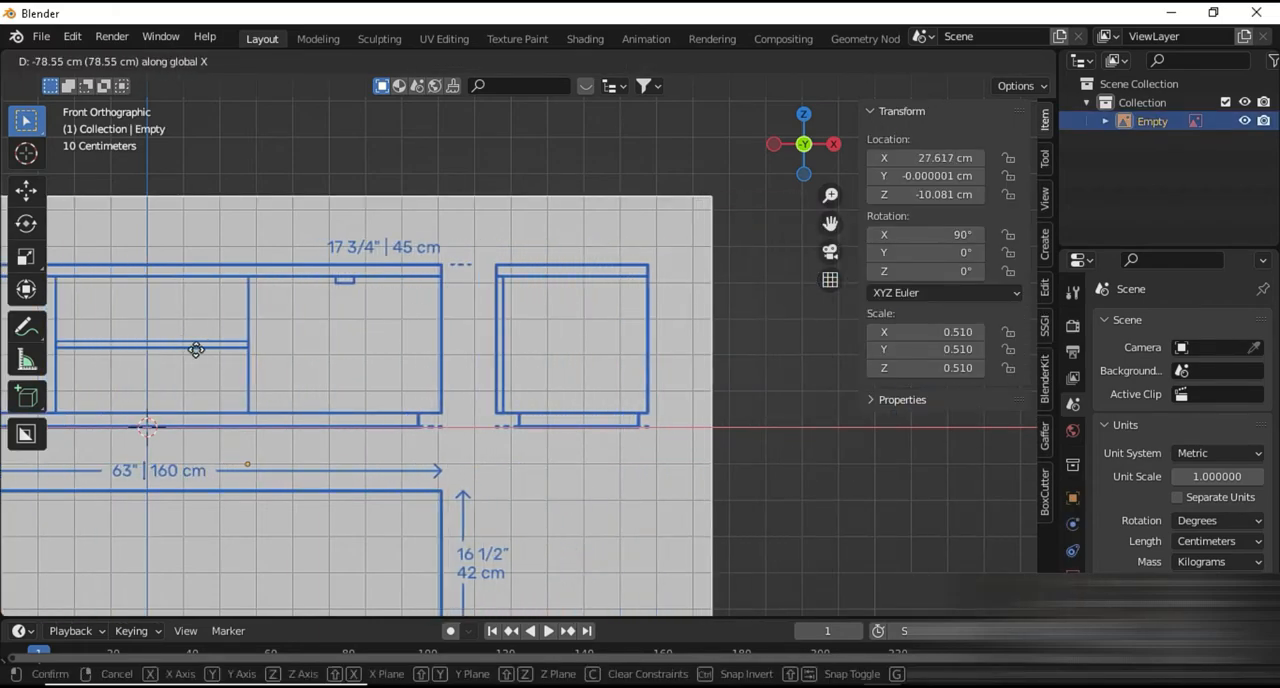
{"action": "left_click", "coordinate": [194, 350]}
{"action": "scroll", "coordinate": [194, 351], "scroll_direction": "down", "scroll_amount": 4}
Duplicate the reference drawing and rotate the copy 90° about the global Z axis
{"action": "middle_click_drag", "start_coordinate": [194, 351], "coordinate": [364, 454]}
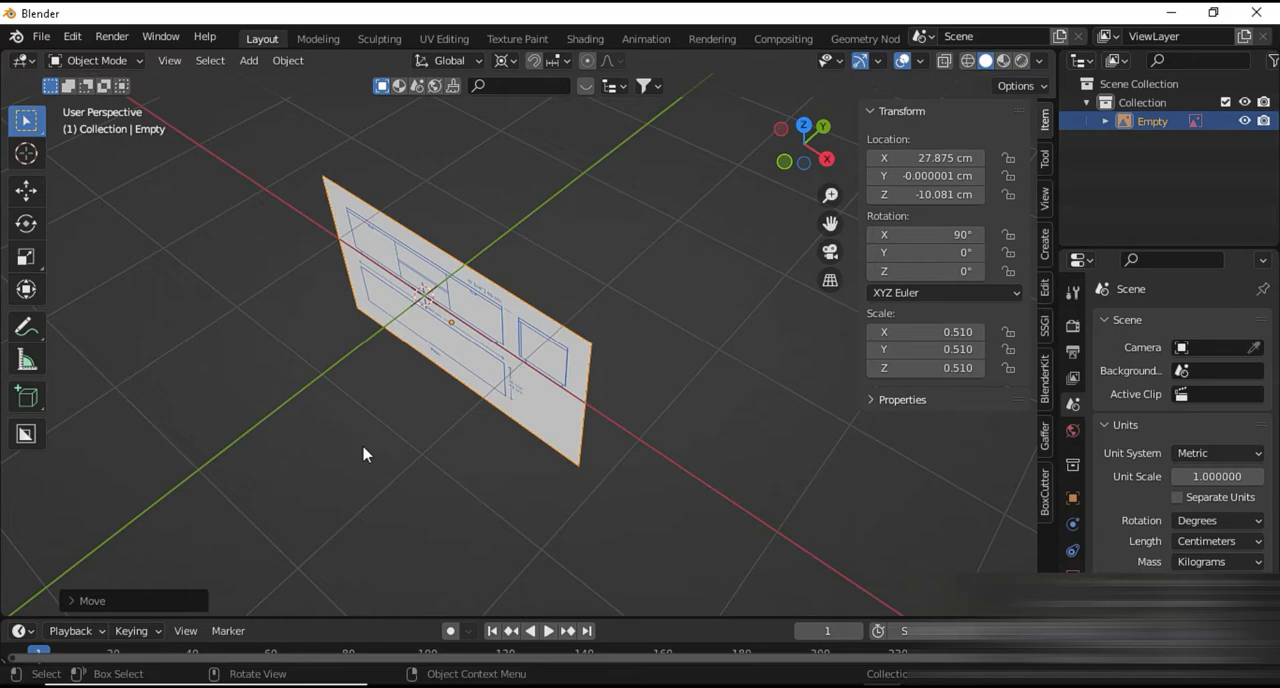
{"action": "key", "text": "shift+d"}
{"action": "key", "text": "r"}
{"action": "key", "text": "z"}
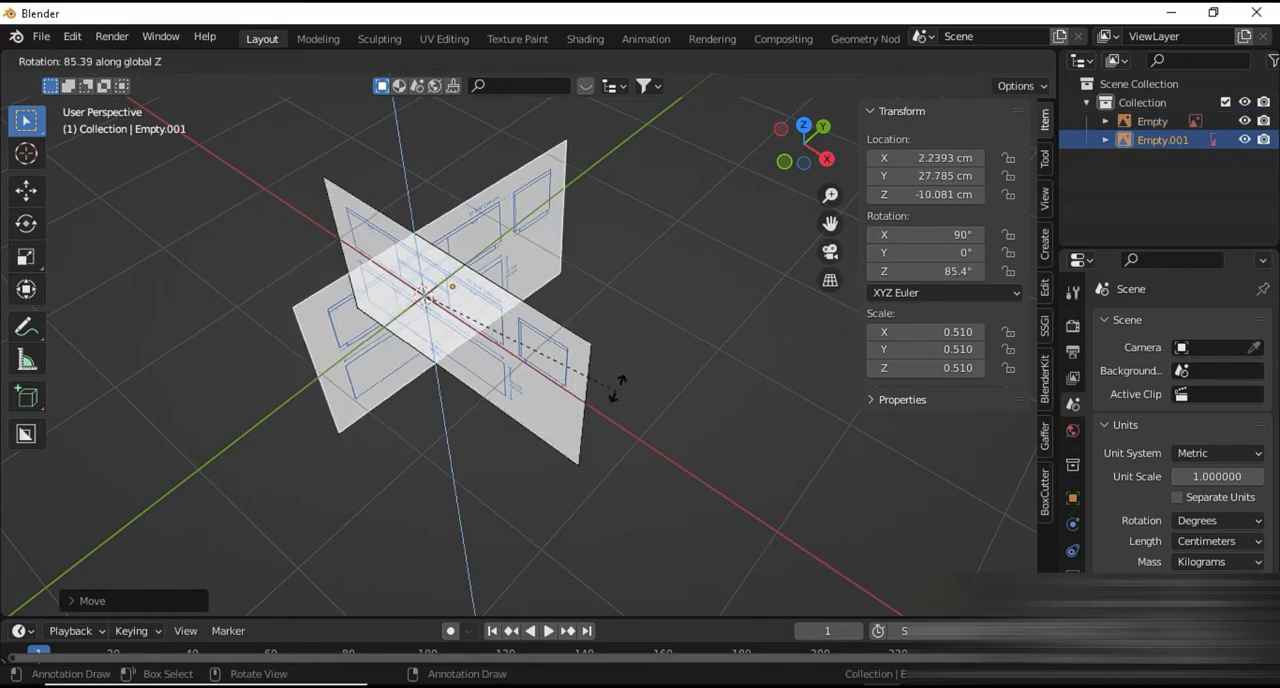
{"action": "type", "text": "90"}
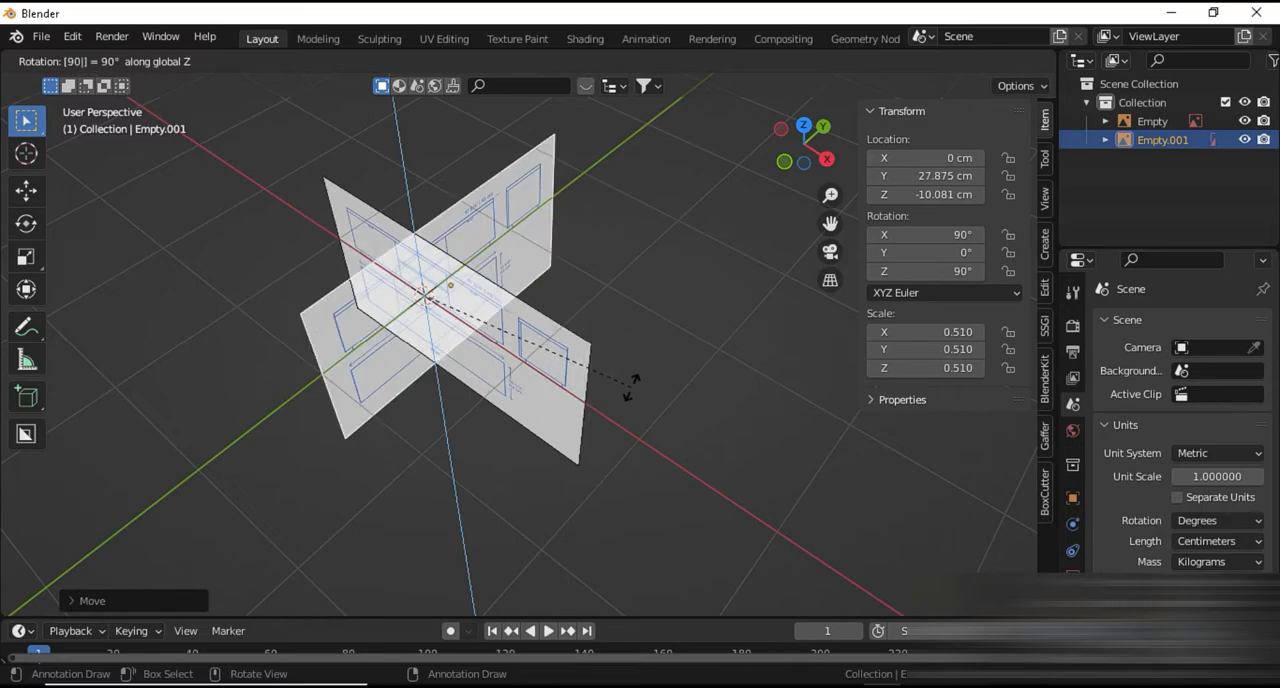
{"action": "key", "text": "Return"}
In the right view, move the rotated copy along Y to about -110.4 cm so the side view's right edge meets the vertical axis
{"action": "key", "text": "KP_3"}
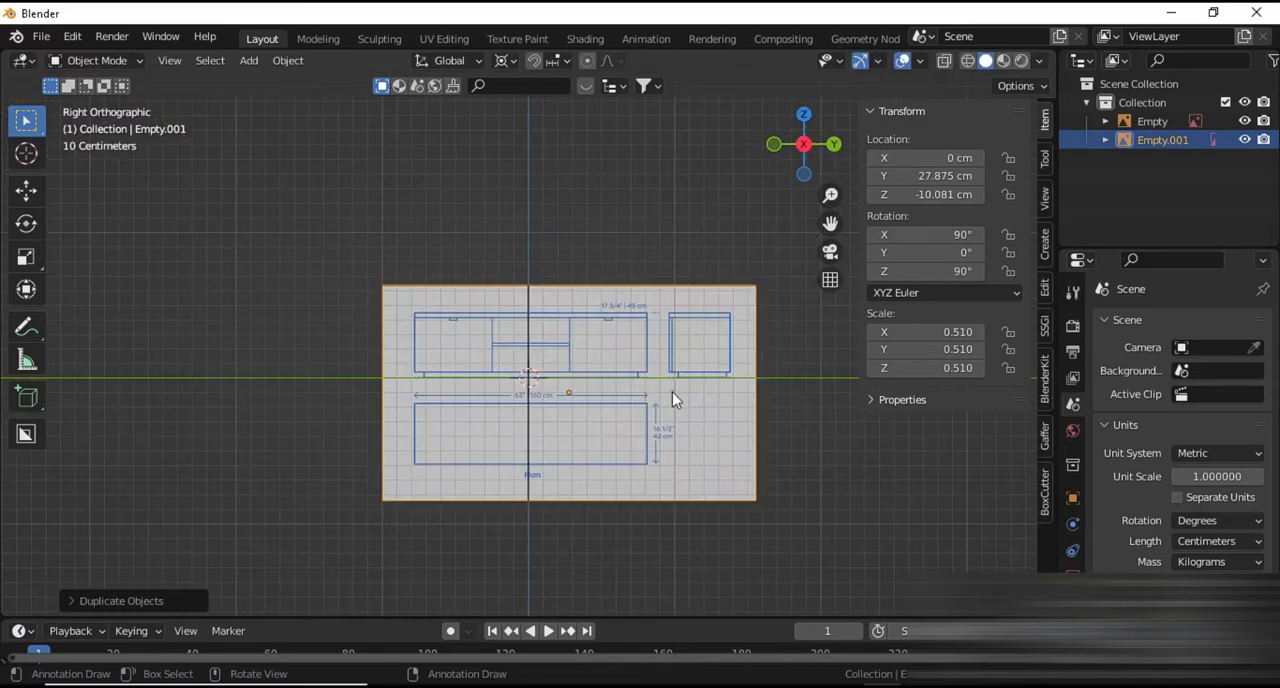
{"action": "key", "text": "g"}
{"action": "key", "text": "y"}
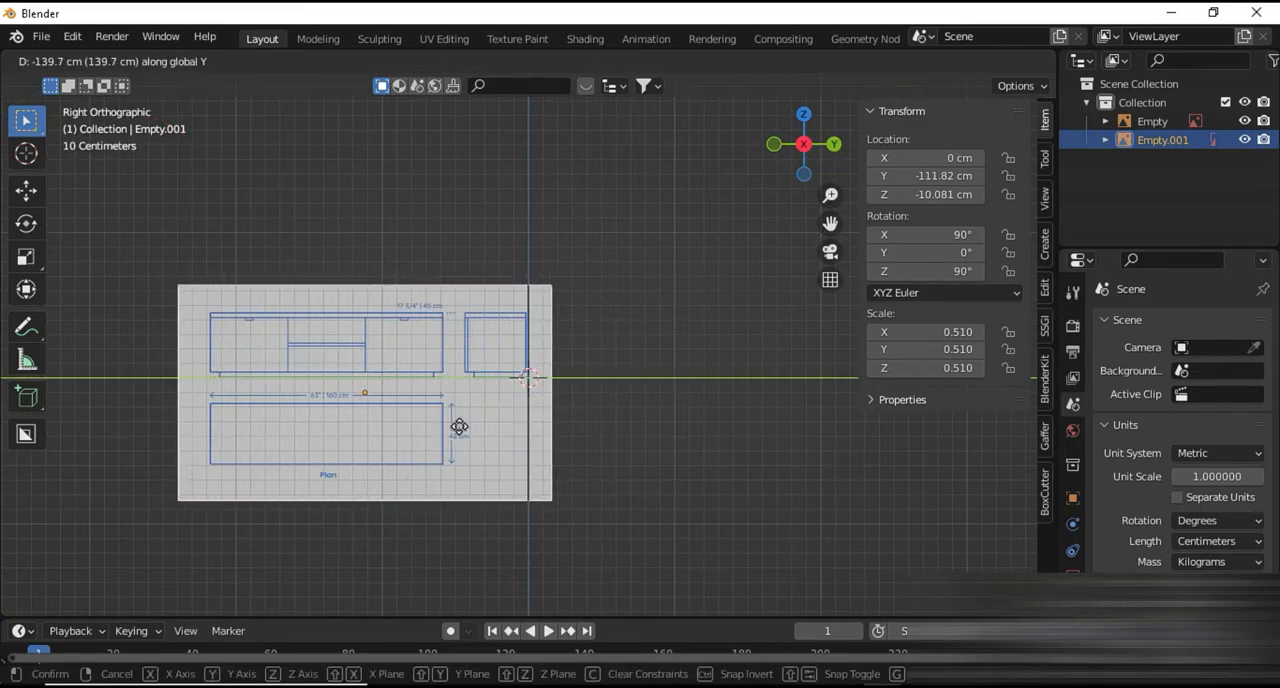
{"action": "left_click", "coordinate": [458, 427]}
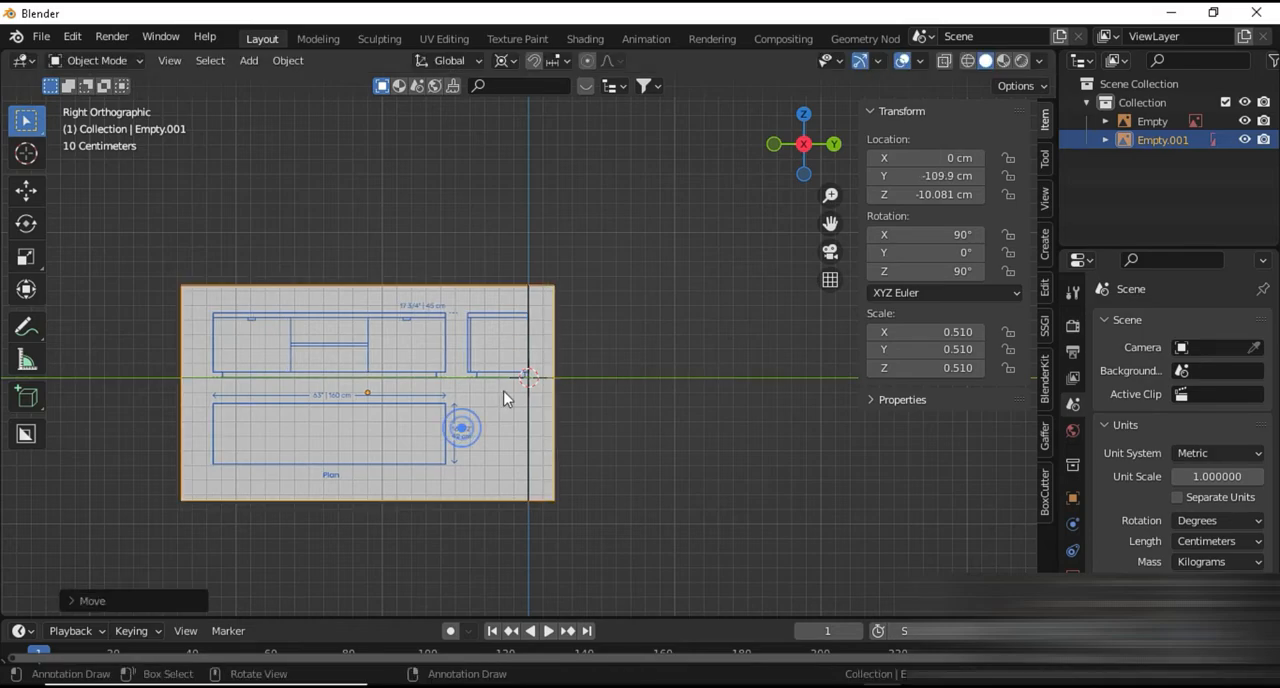
{"action": "scroll", "coordinate": [505, 398], "scroll_direction": "up", "scroll_amount": 5}
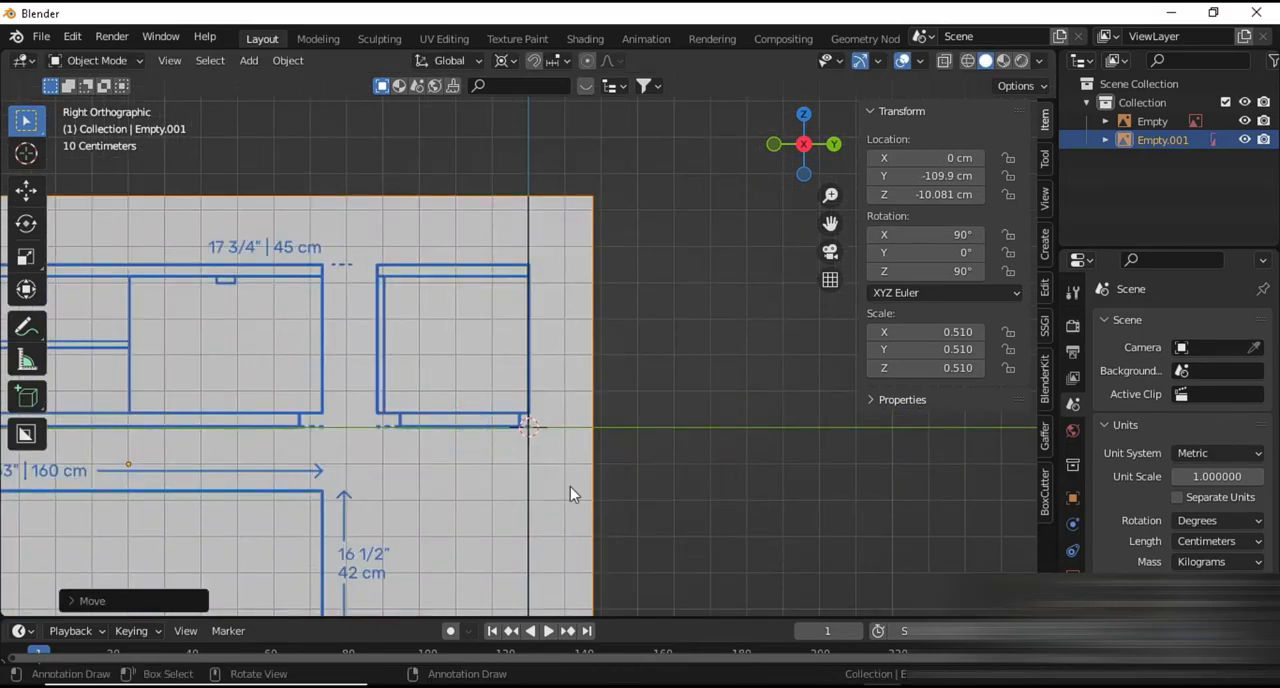
{"action": "key", "text": "g"}
{"action": "key", "text": "y"}
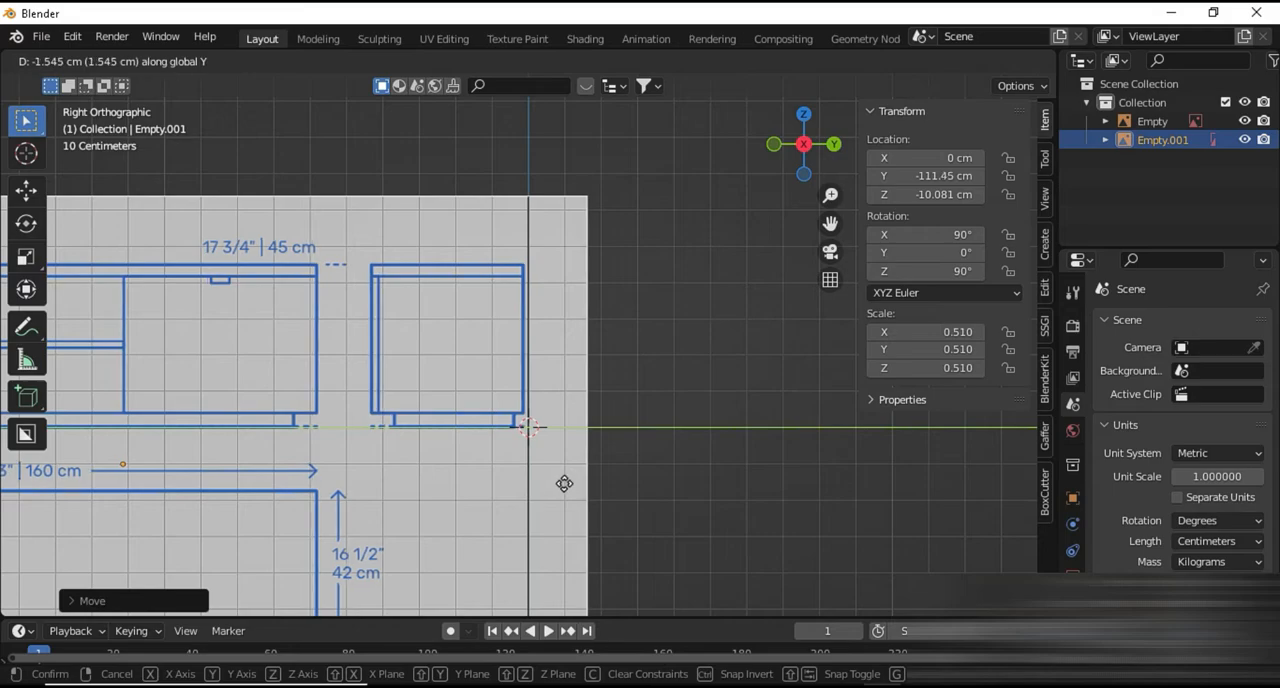
{"action": "left_click", "coordinate": [567, 489]}
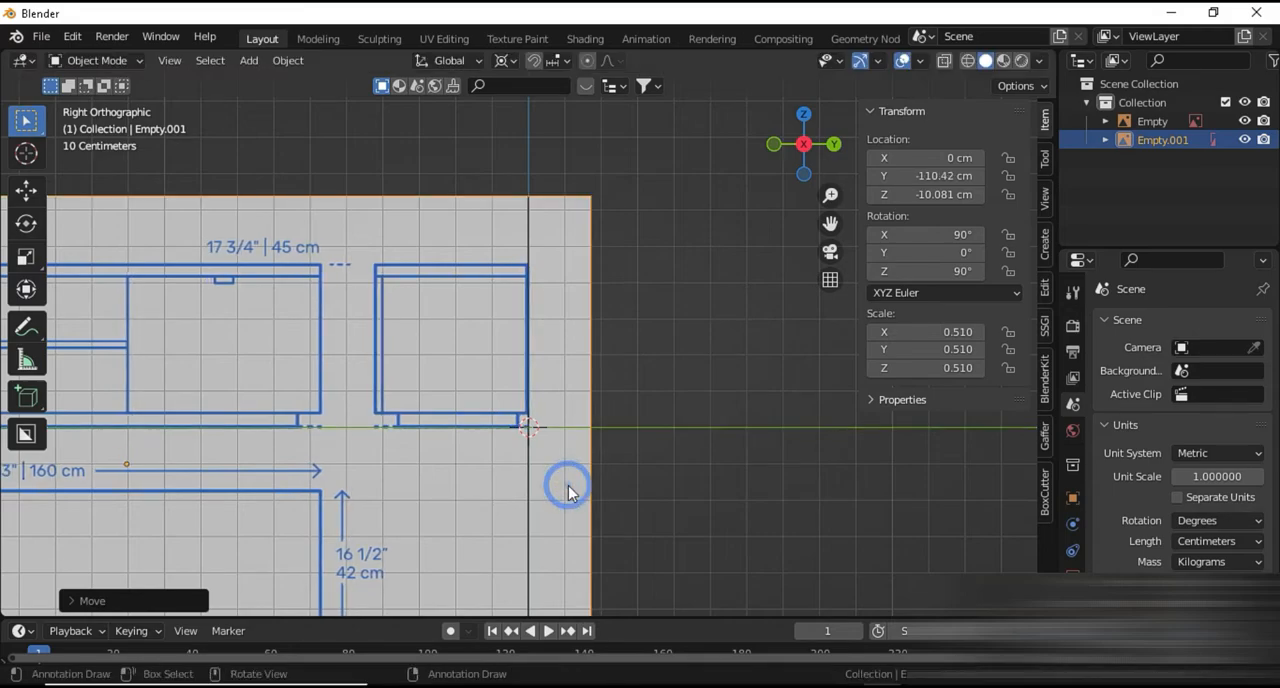
{"action": "scroll", "coordinate": [568, 487], "scroll_direction": "down", "scroll_amount": 1}
In the front view, add a cube at the origin, scale it to about 54.5 cm per side and enter mesh editing
{"action": "key", "text": "KP_1"}
{"action": "scroll", "coordinate": [568, 487], "scroll_direction": "down", "scroll_amount": 3}
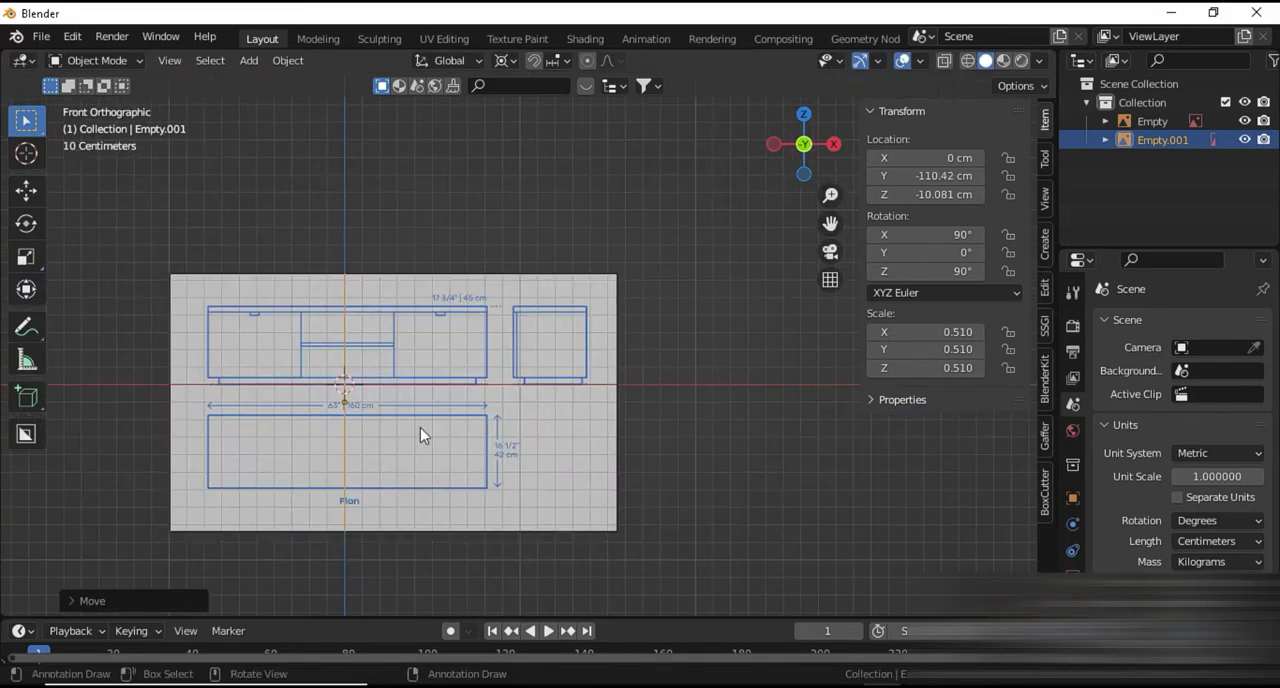
{"action": "scroll", "coordinate": [420, 428], "scroll_direction": "up", "scroll_amount": 3}
{"action": "middle_click_drag", "start_coordinate": [420, 428], "coordinate": [771, 386], "text": "shift"}
{"action": "key", "text": "shift+a"}
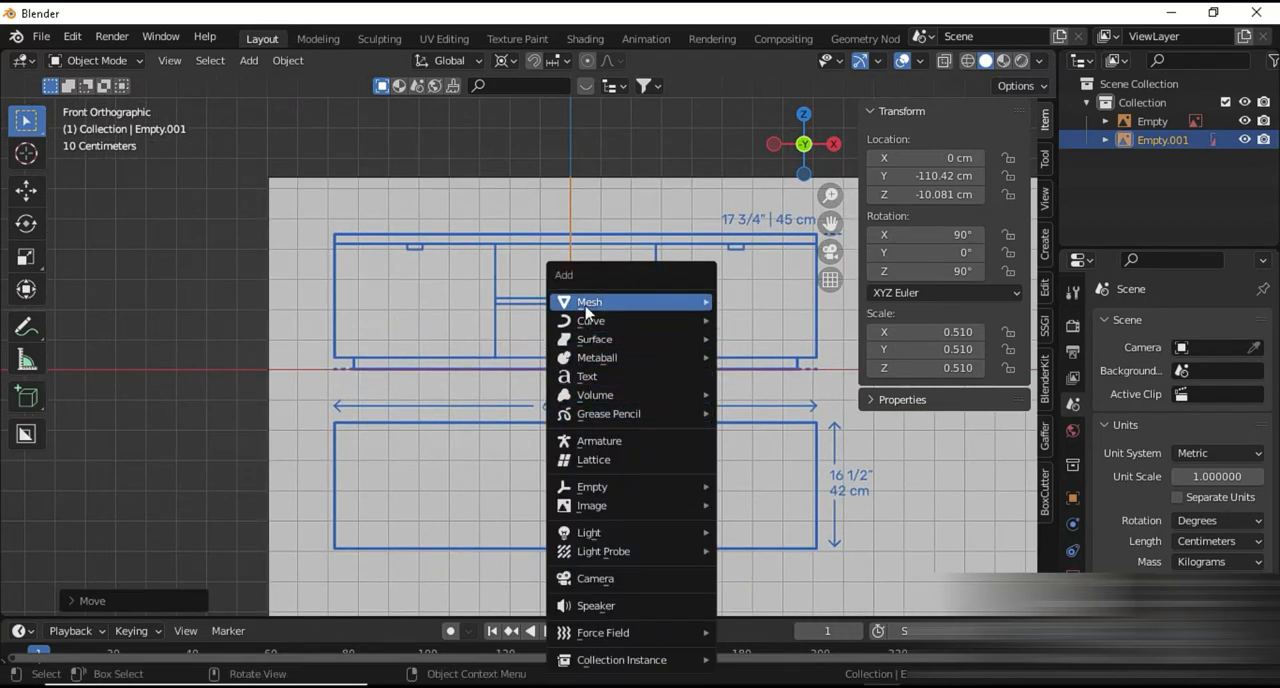
{"action": "mouse_move", "coordinate": [587, 310]}
{"action": "left_click", "coordinate": [767, 320]}
{"action": "key", "text": "s"}
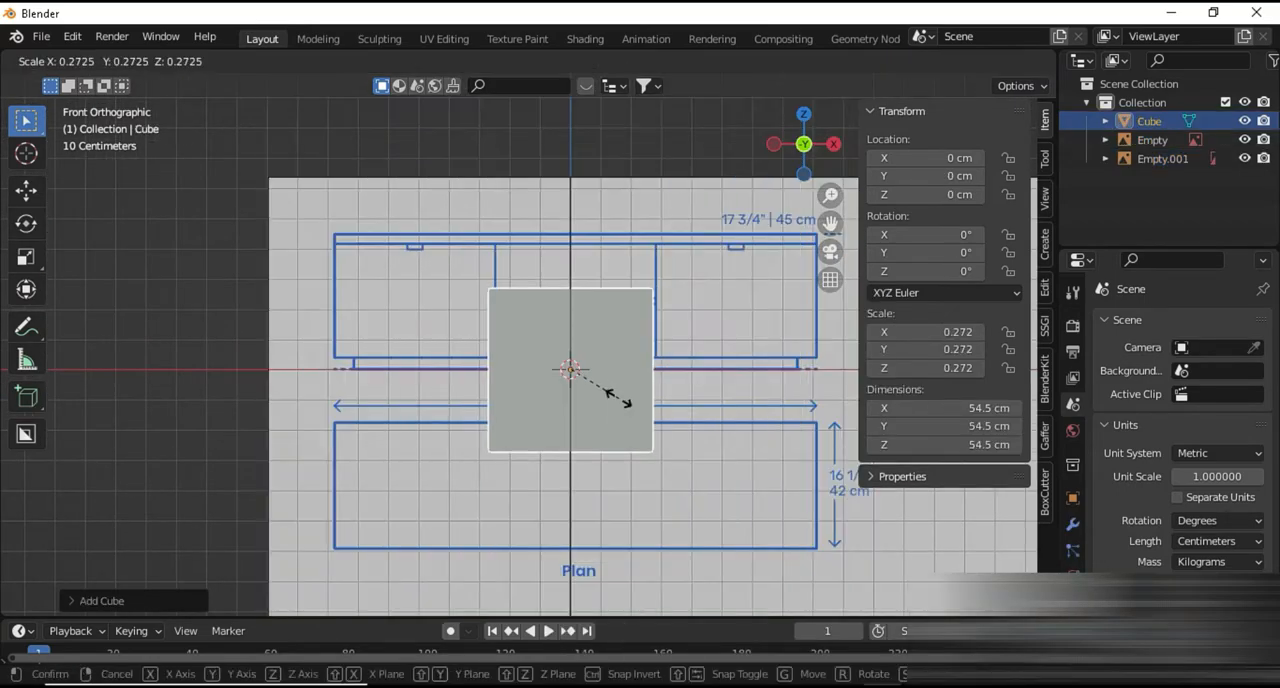
{"action": "left_click", "coordinate": [630, 418]}
{"action": "key", "text": "Tab"}
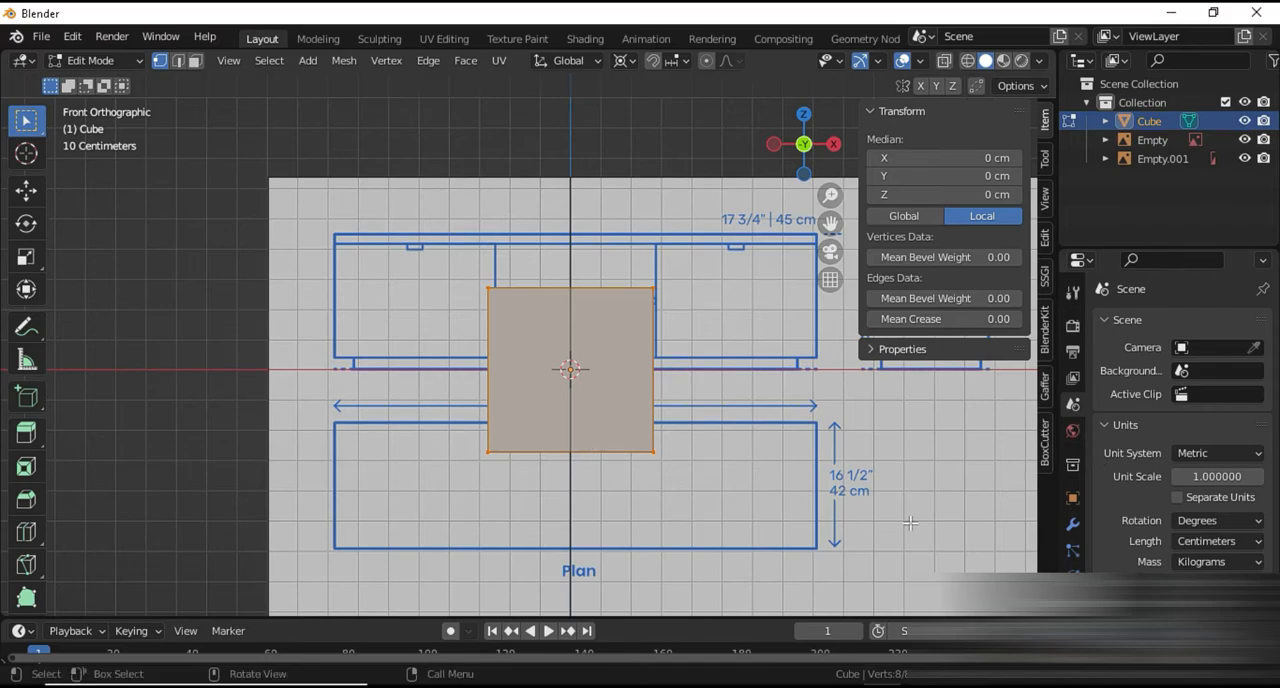
Add a centred vertical loop cut to the cube and delete the faces of its right half
{"action": "key", "text": "ctrl+r"}
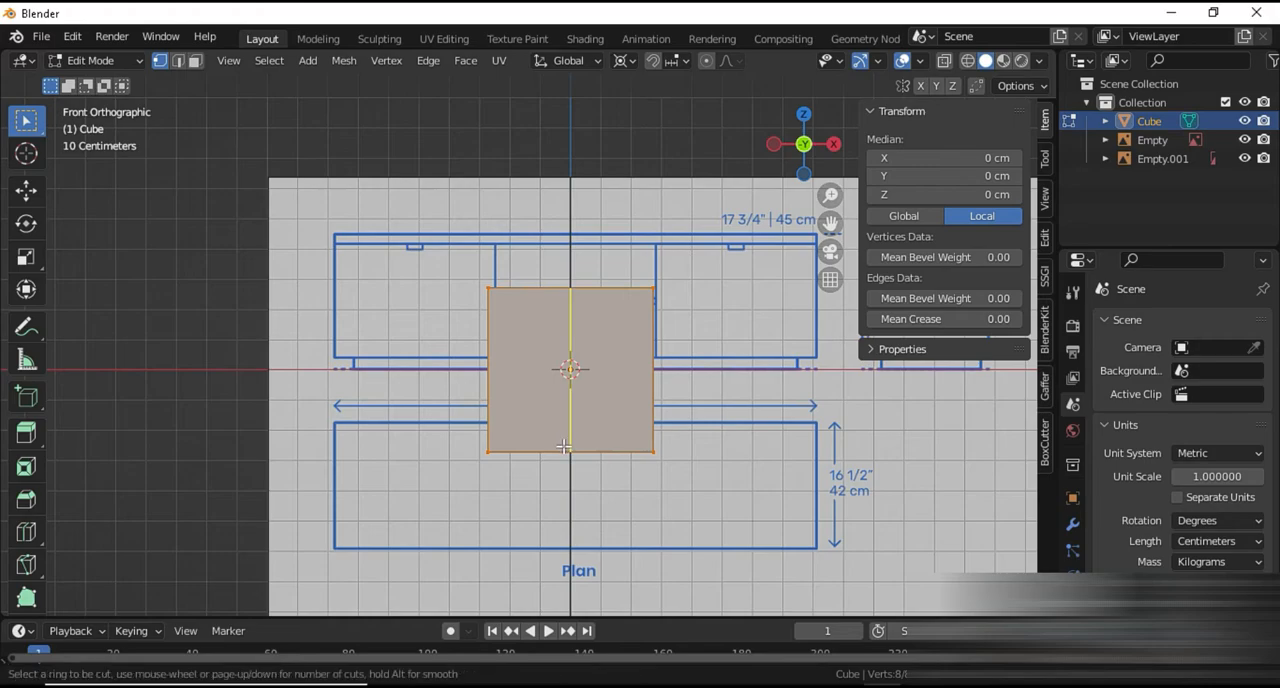
{"action": "left_click", "coordinate": [565, 446]}
{"action": "right_click", "coordinate": [620, 458]}
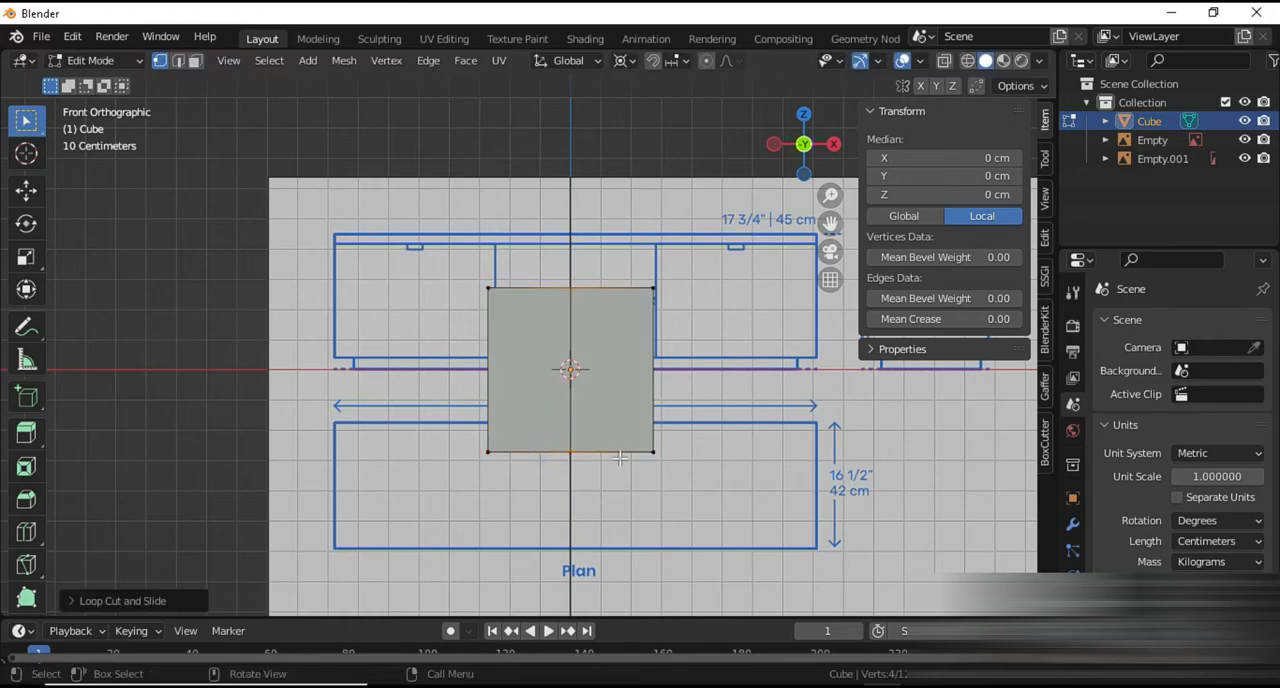
{"action": "key", "text": "shift+z"}
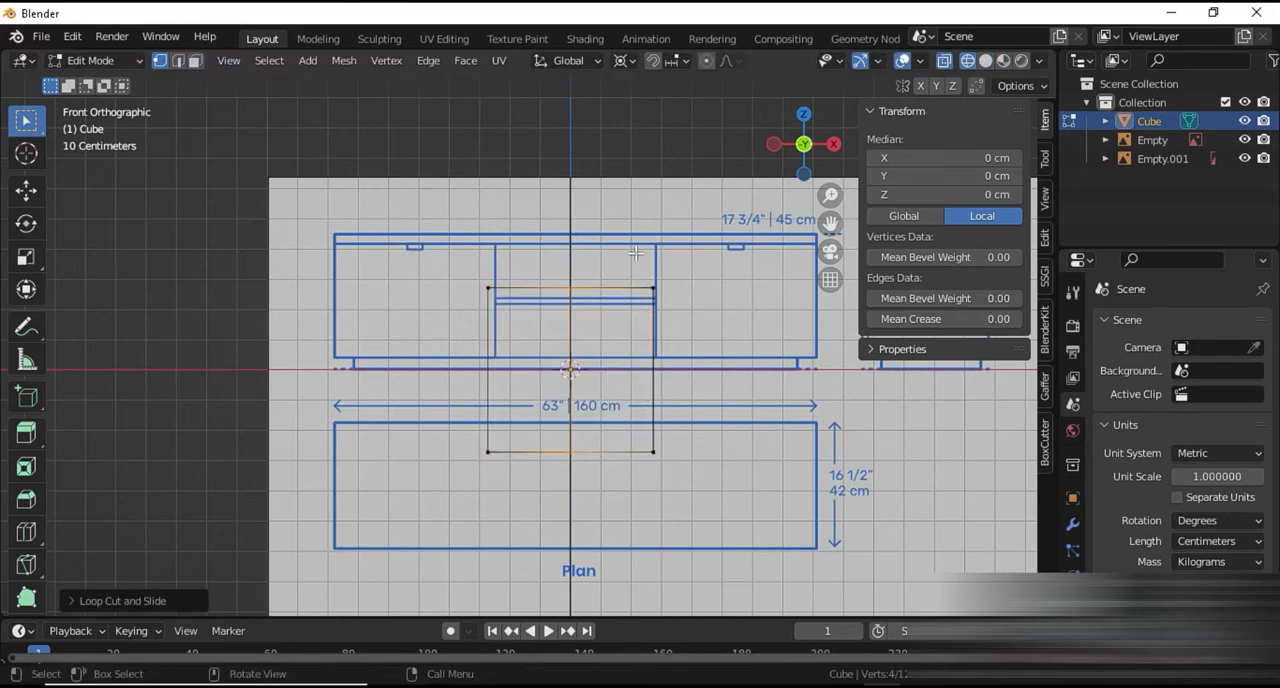
{"action": "left_click_drag", "start_coordinate": [630, 240], "coordinate": [708, 504]}
{"action": "key", "text": "x"}
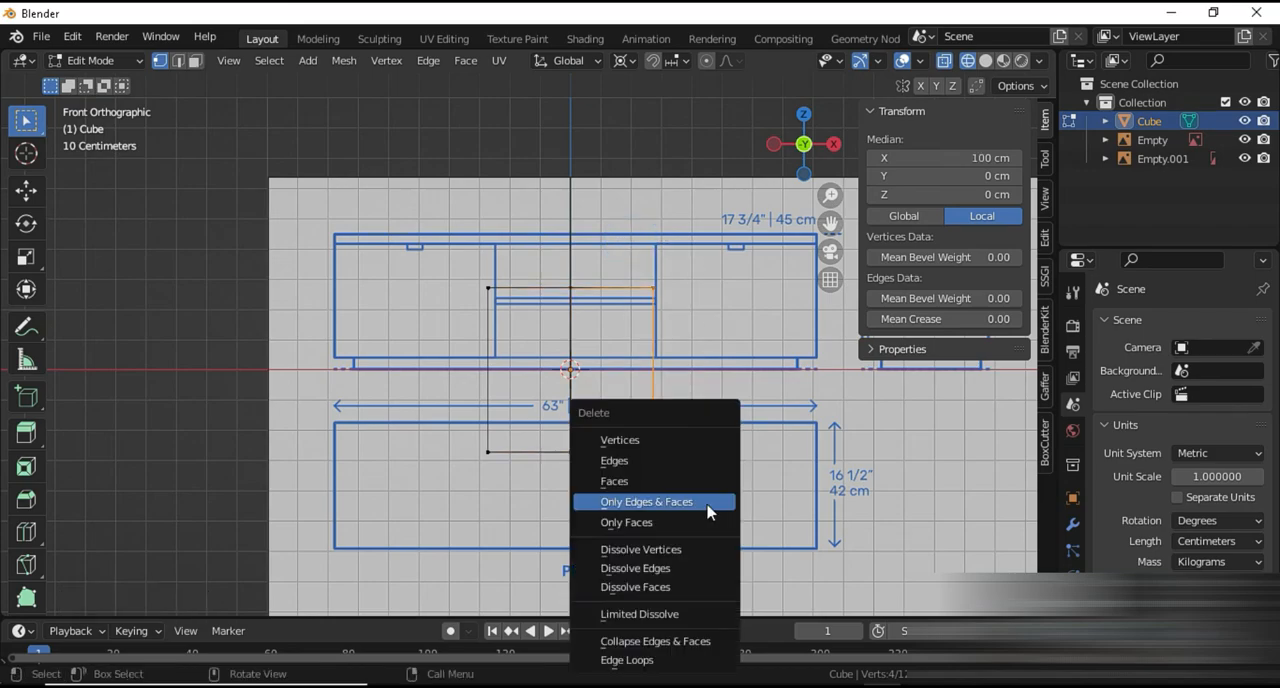
{"action": "left_click", "coordinate": [677, 482]}
{"action": "key", "text": "Tab"}
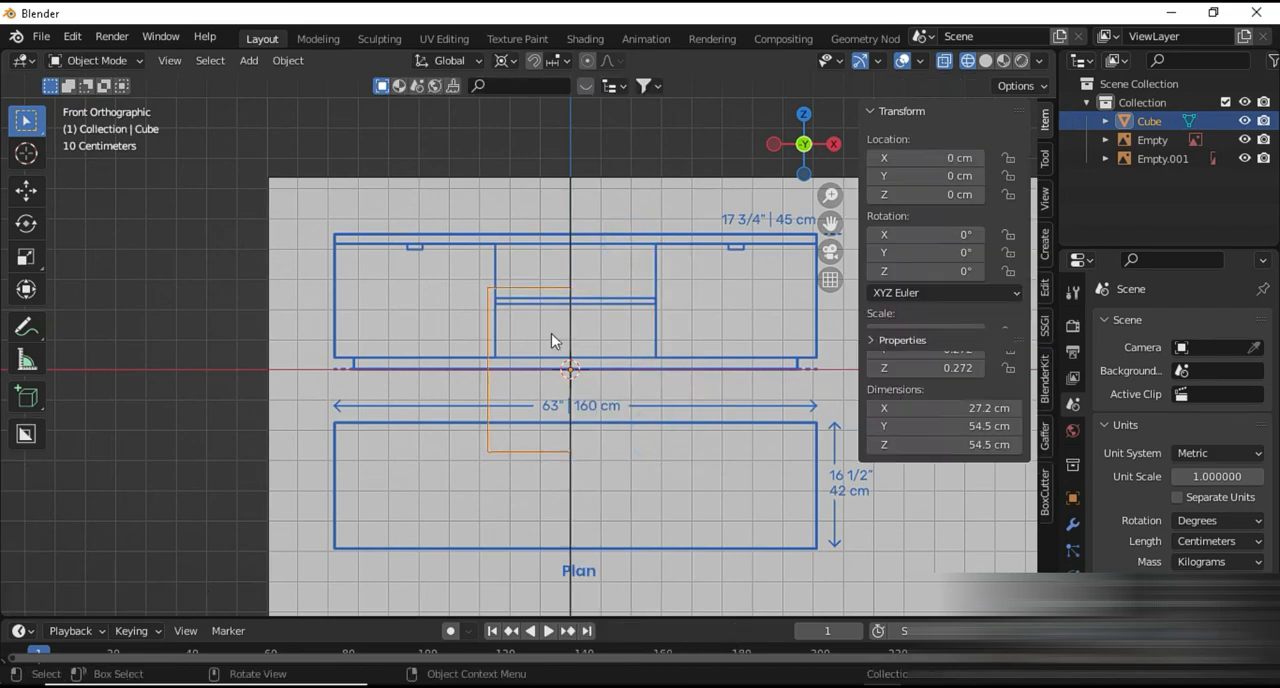
Add a Mirror modifier across the X axis to the half cube
{"action": "left_click", "coordinate": [1072, 524]}
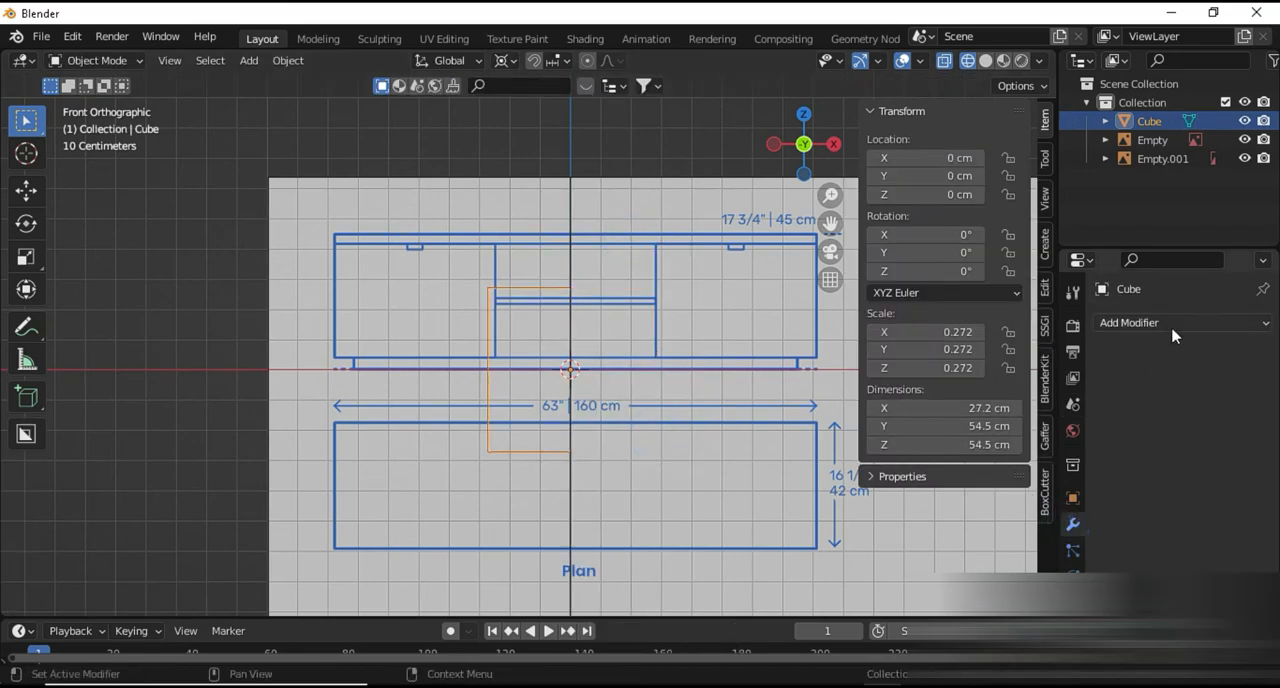
{"action": "left_click", "coordinate": [1130, 322]}
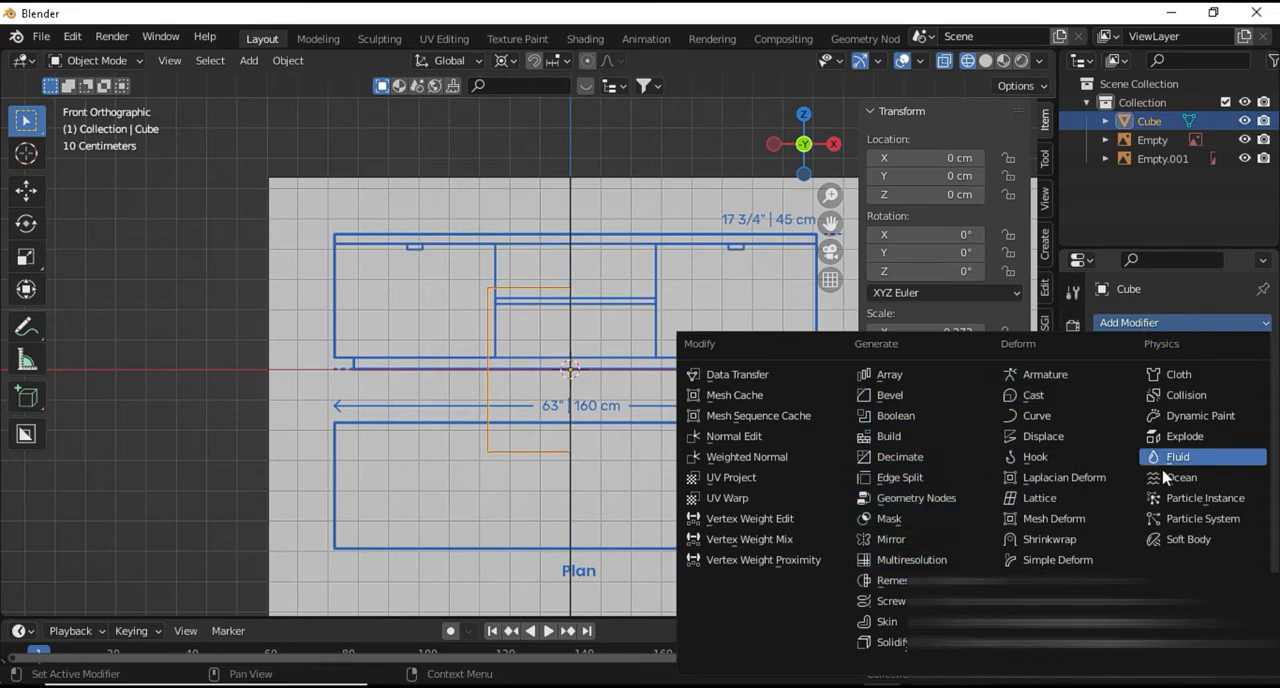
{"action": "left_click", "coordinate": [905, 539]}
Raise the cube along Z and scale it vertically about the 3D cursor to about 35.9 cm high, ending near Z 15.7 cm
{"action": "scroll", "coordinate": [524, 427], "scroll_direction": "up", "scroll_amount": 2}
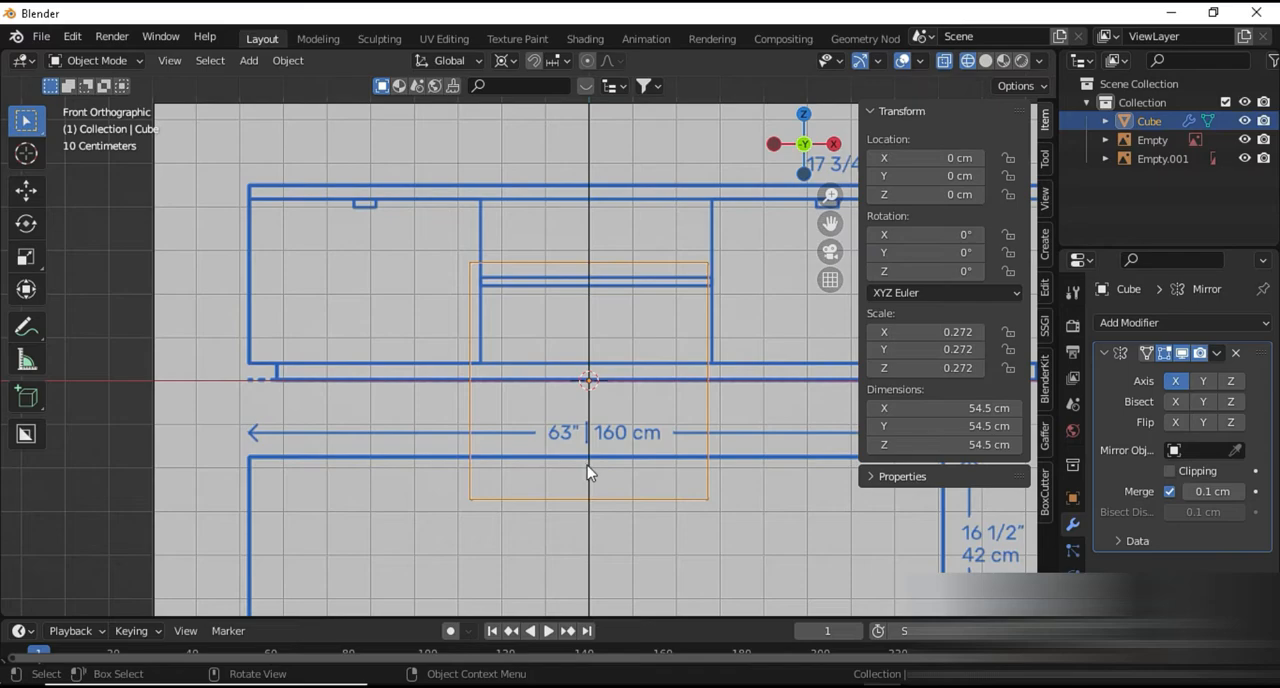
{"action": "key", "text": "g"}
{"action": "key", "text": "z"}
{"action": "left_click", "coordinate": [620, 360]}
{"action": "key", "text": "s"}
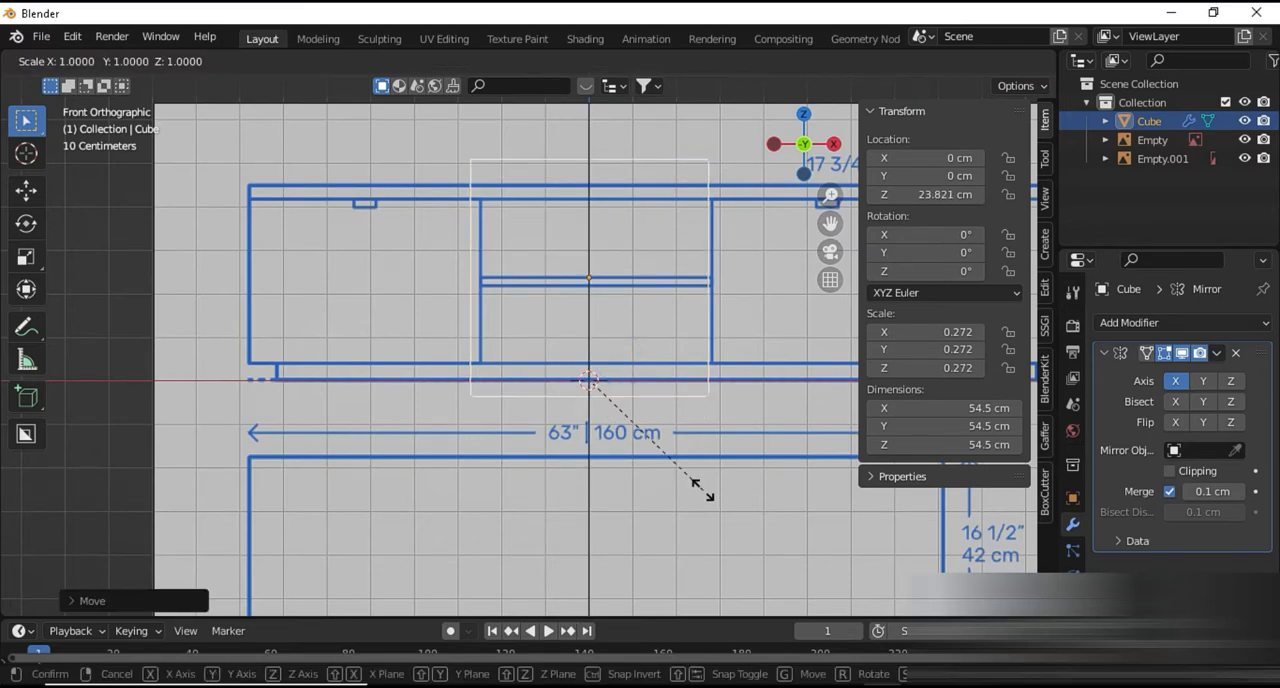
{"action": "key", "text": "z"}
{"action": "left_click", "coordinate": [652, 468]}
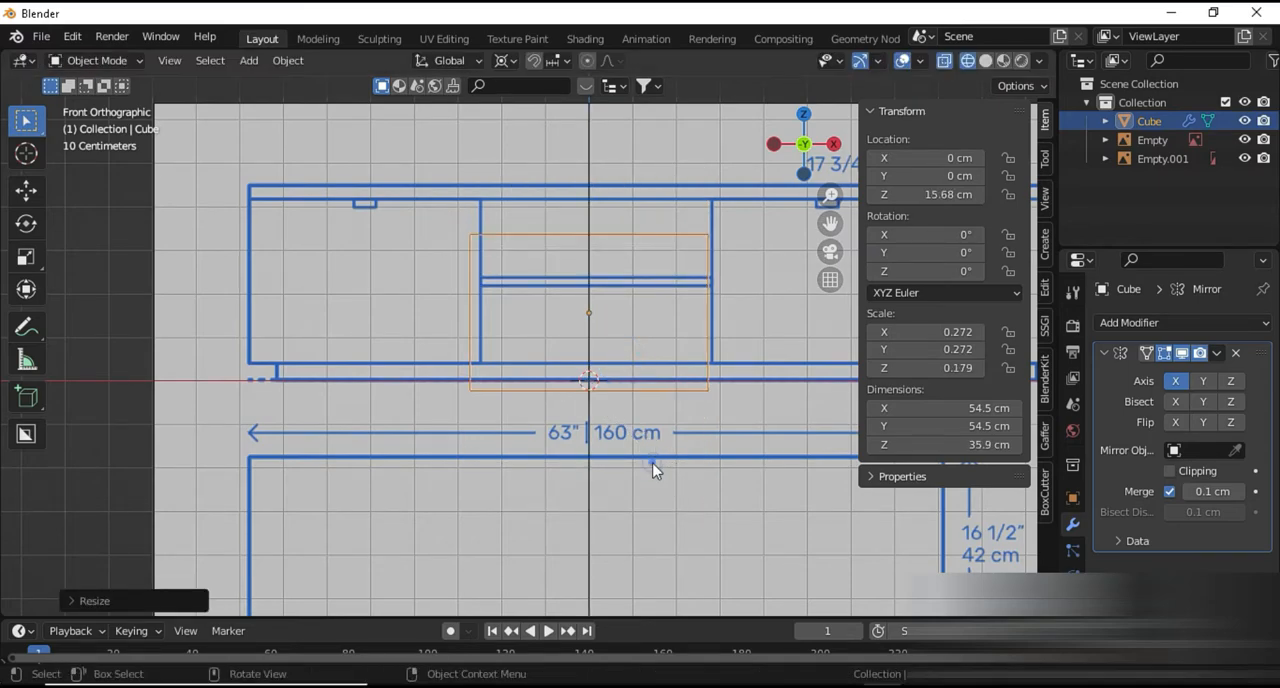
Set the transform pivot point to Individual Origins
{"action": "scroll", "coordinate": [650, 462], "scroll_direction": "up", "scroll_amount": 3}
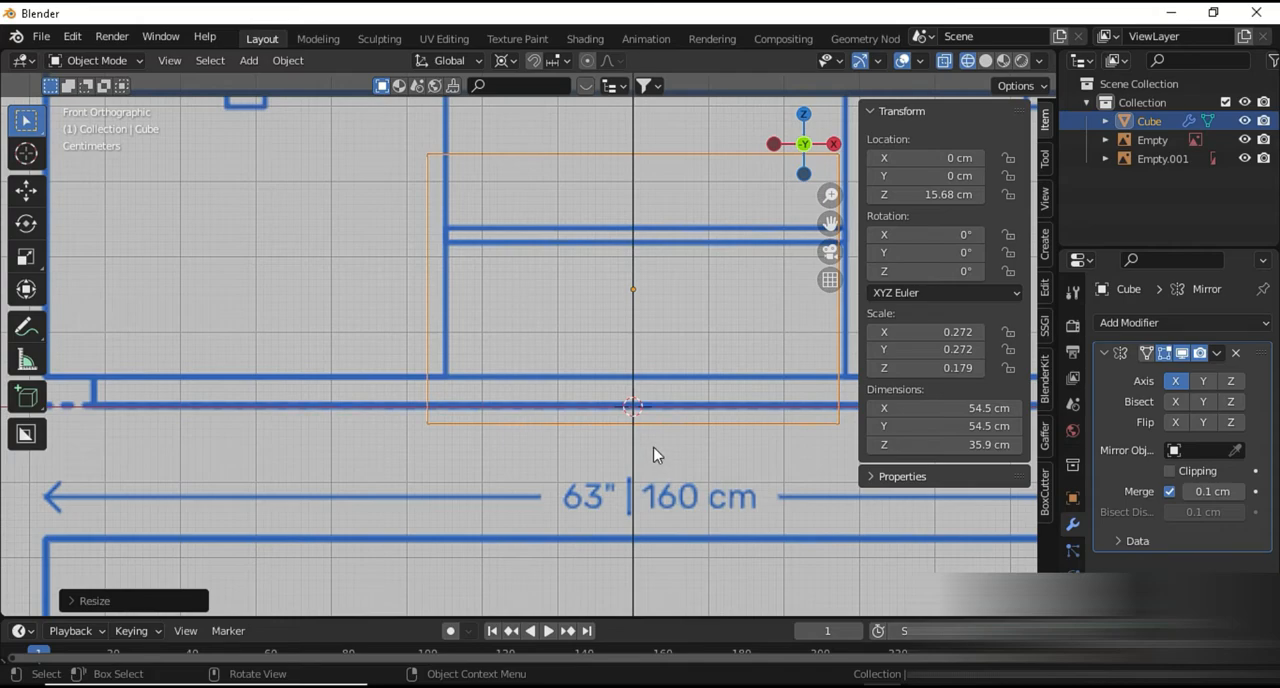
{"action": "key", "text": "period"}
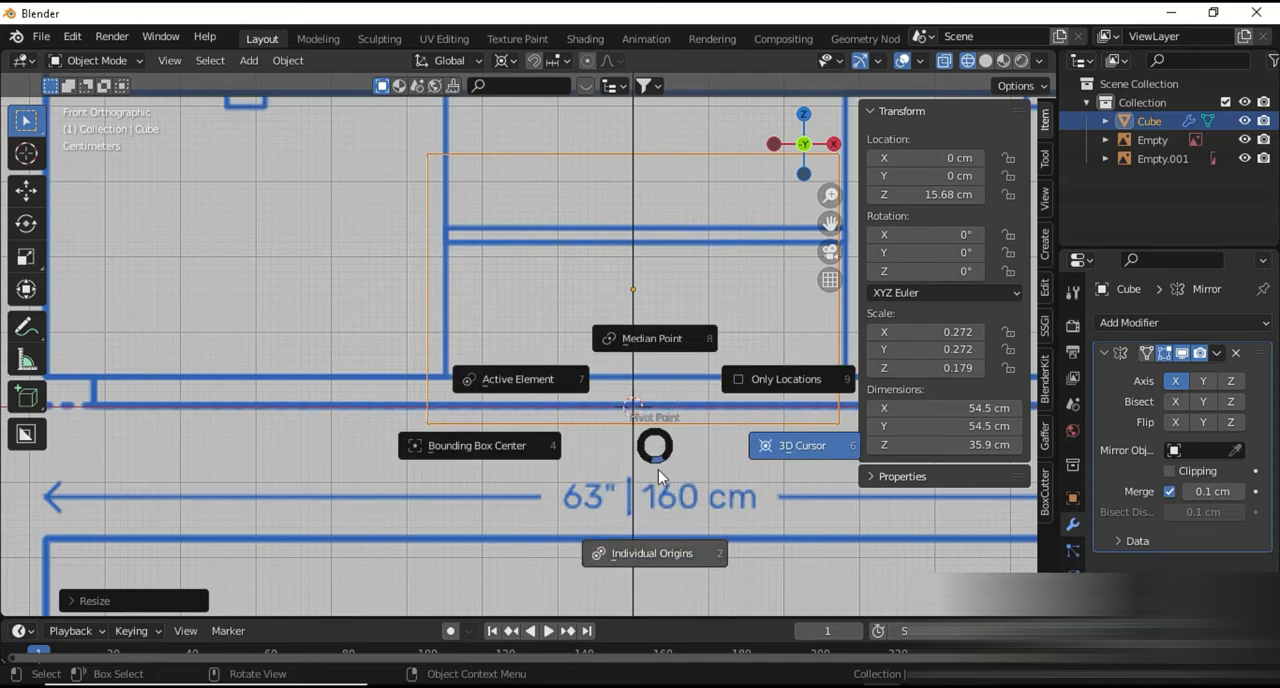
{"action": "left_click", "coordinate": [667, 548]}
Move the cube along Z to about 25.4 cm and scale its height to about 40.4 cm
{"action": "middle_click_drag", "start_coordinate": [668, 434], "coordinate": [549, 531], "text": "shift"}
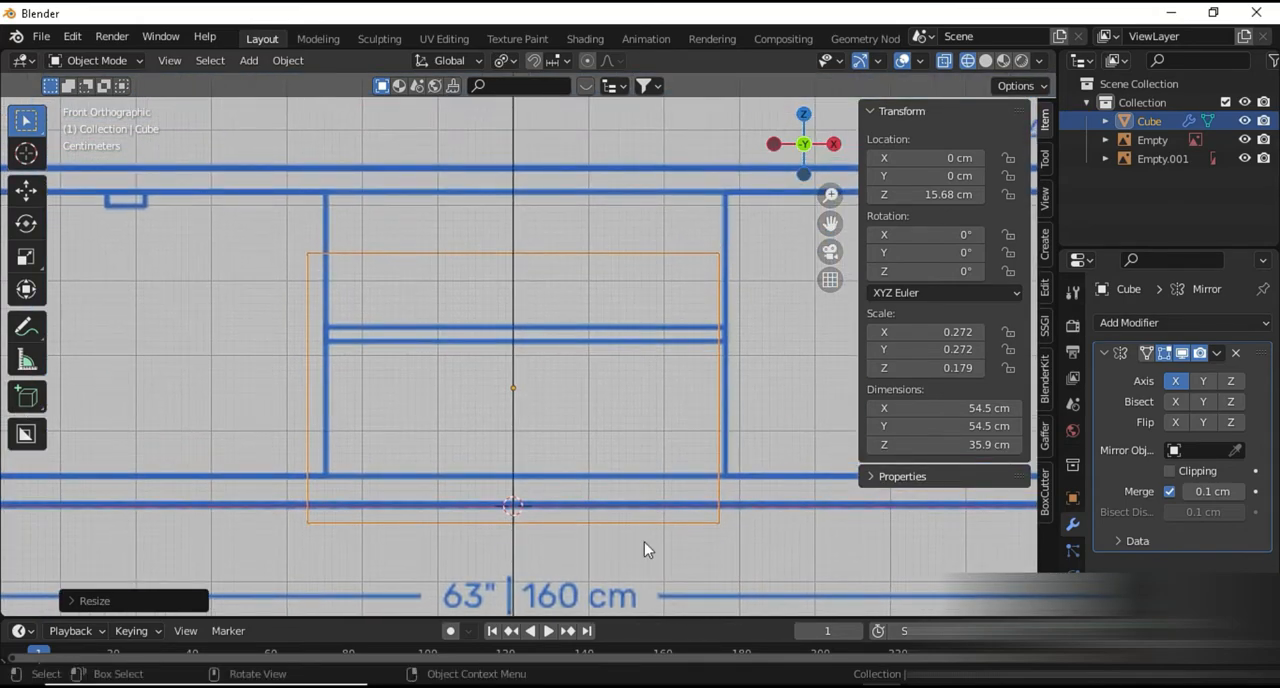
{"action": "key", "text": "g"}
{"action": "key", "text": "z"}
{"action": "left_click", "coordinate": [665, 477]}
{"action": "key", "text": "s"}
{"action": "key", "text": "z"}
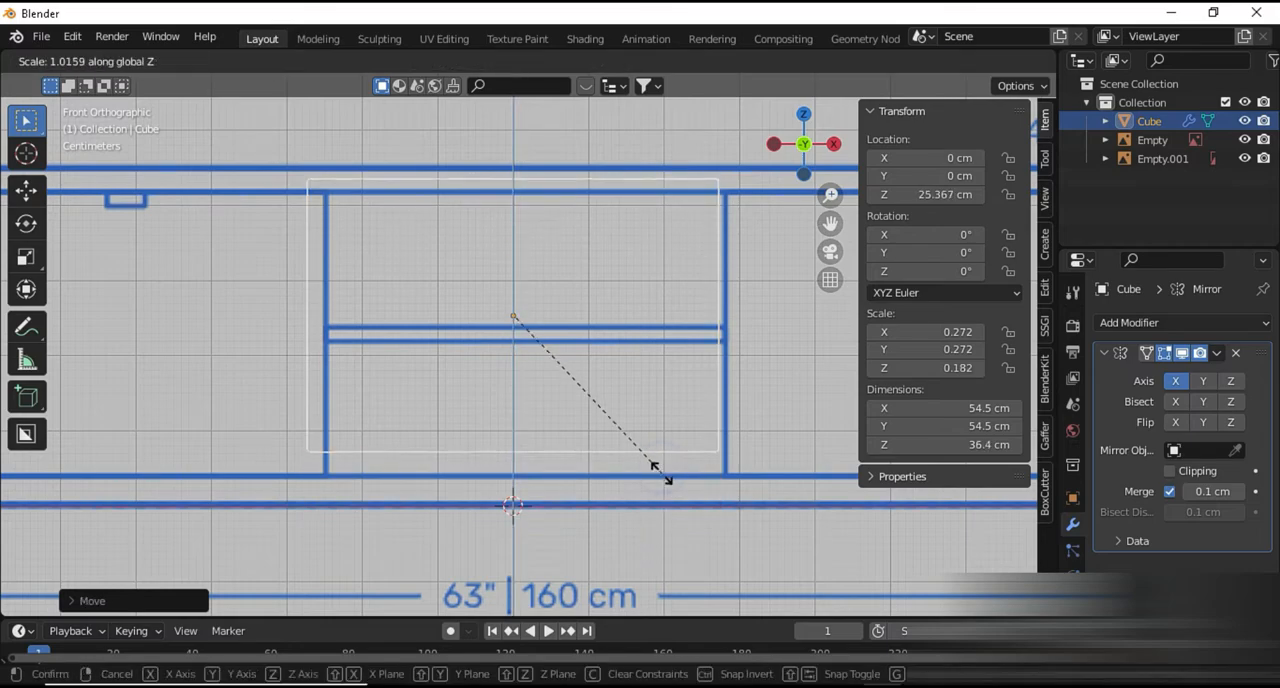
{"action": "right_click", "coordinate": [670, 500]}
Lower the cube to about 24.5 cm in Z and scale its height to about 41.4 cm to fit the cabinet body
{"action": "key", "text": "g"}
{"action": "key", "text": "z"}
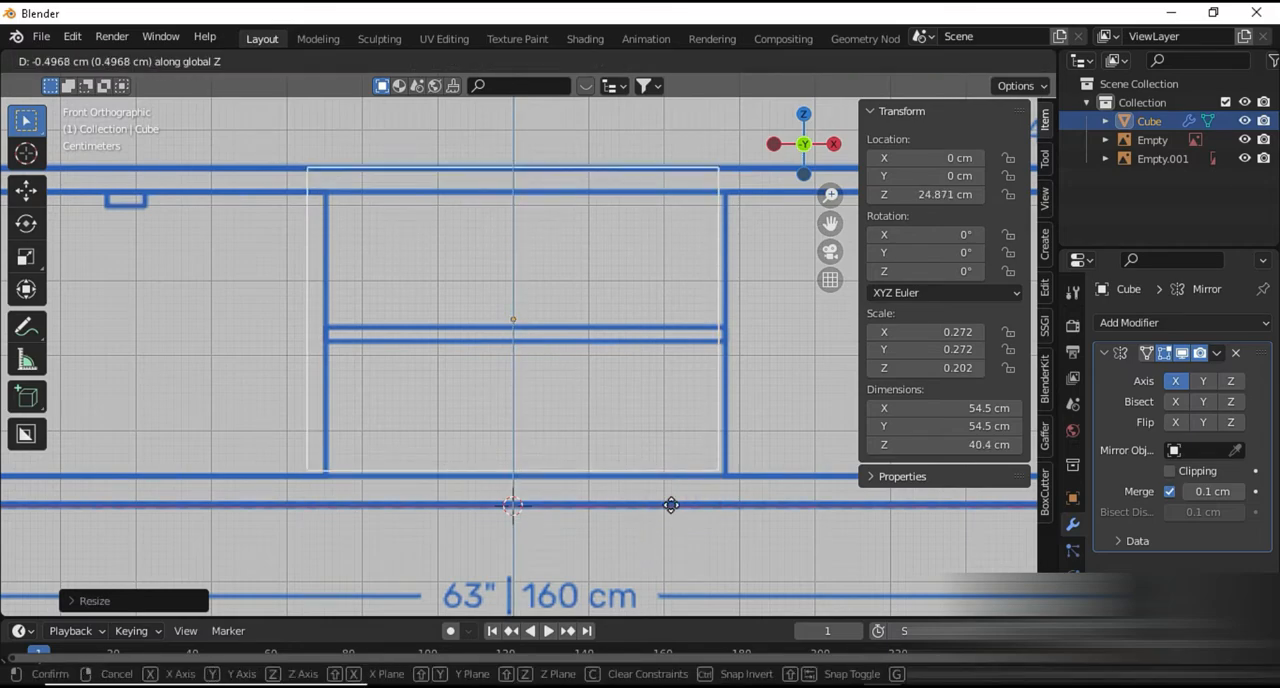
{"action": "left_click", "coordinate": [671, 506]}
{"action": "key", "text": "s"}
{"action": "key", "text": "z"}
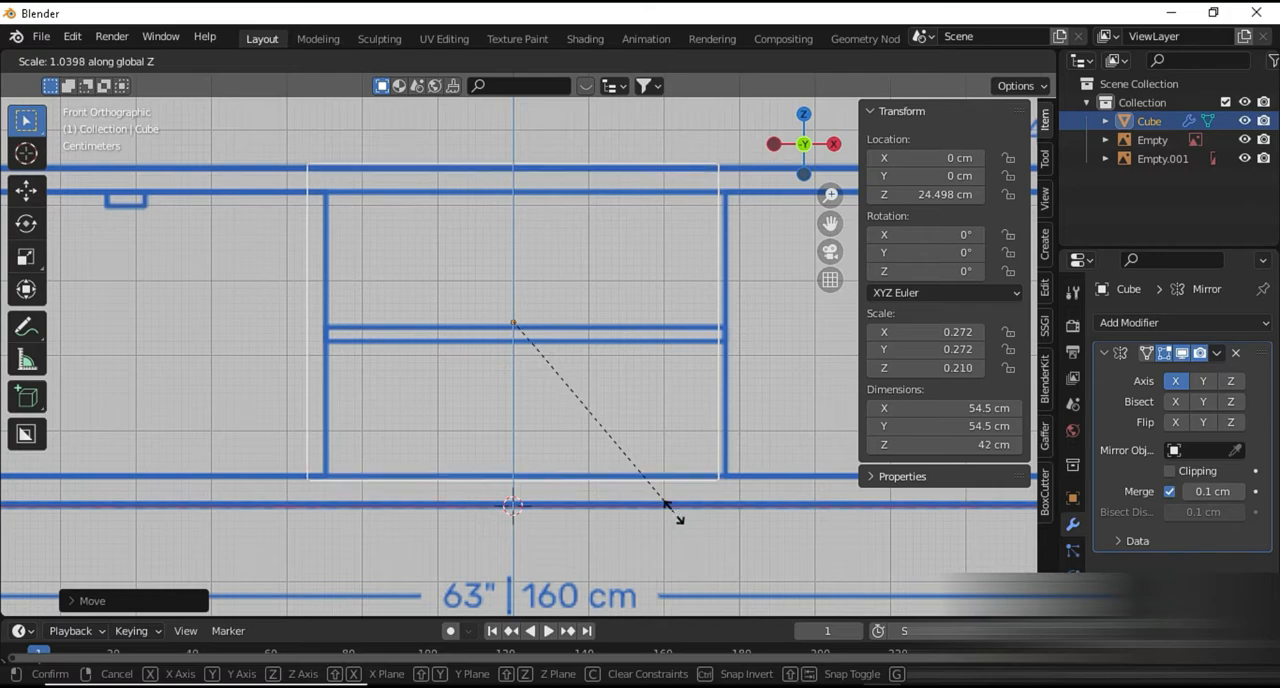
{"action": "left_click", "coordinate": [675, 505]}
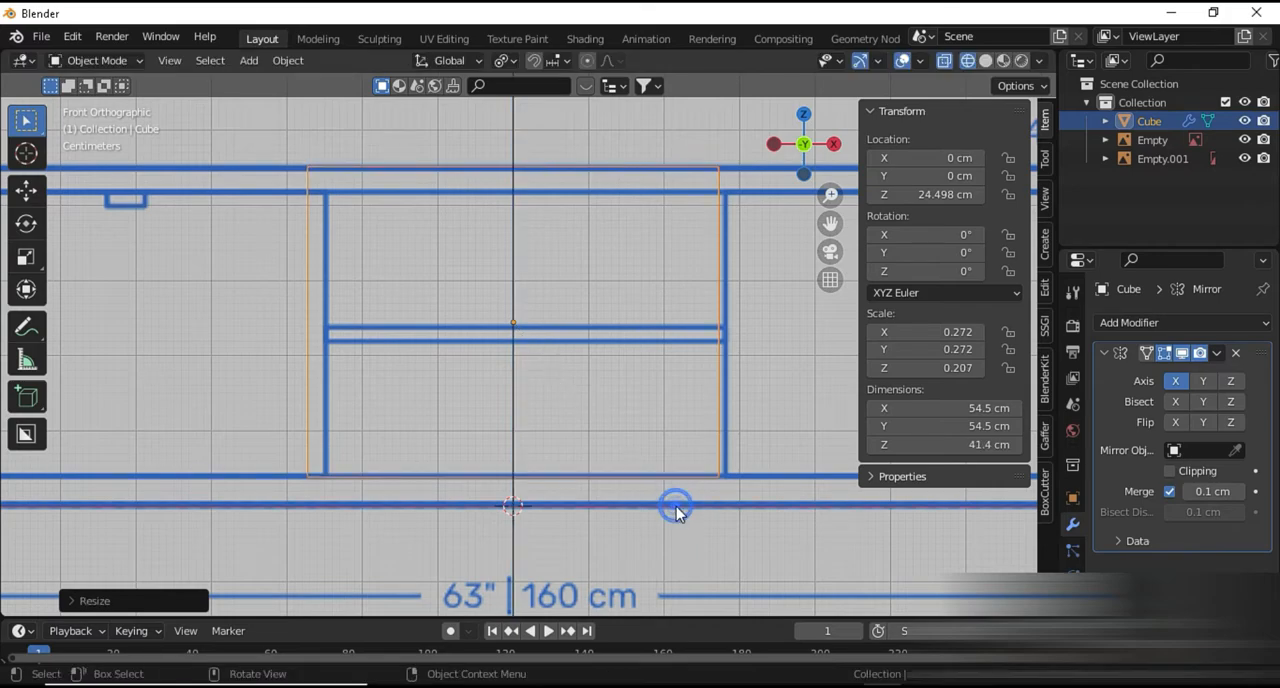
Scale the cube along X to about 156 cm, reaching the drawing's left edge, and switch back to solid shading
{"action": "key", "text": "s"}
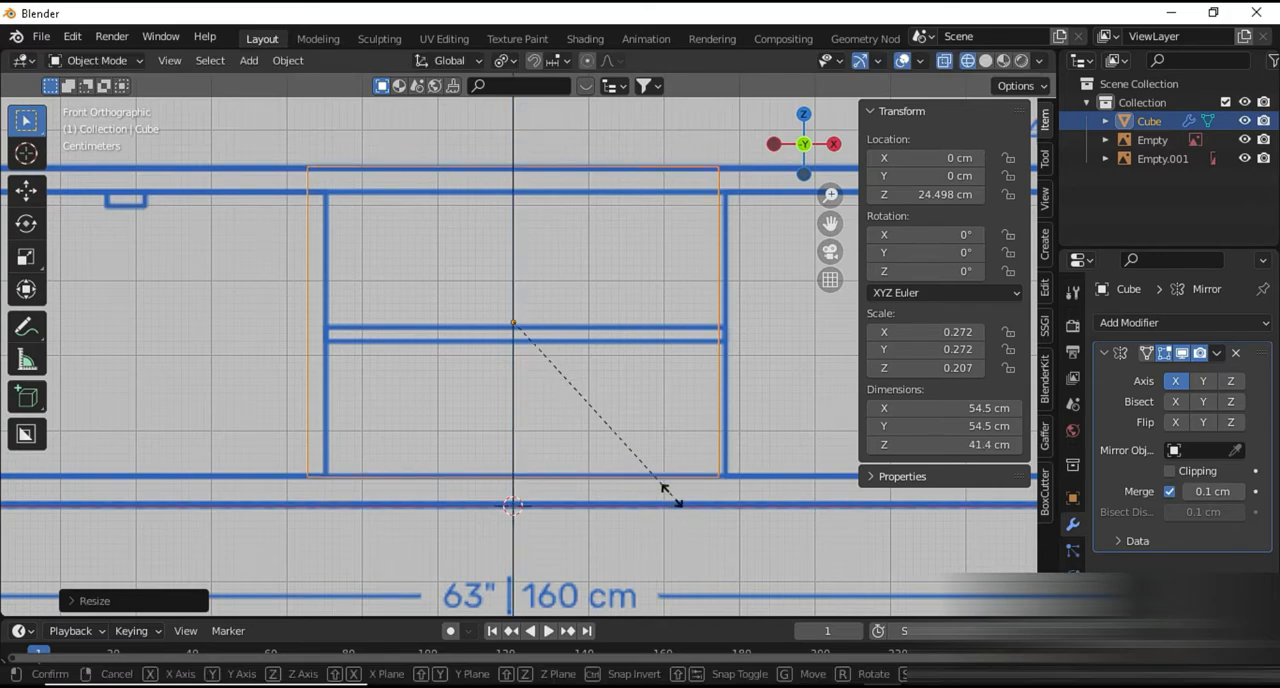
{"action": "key", "text": "x"}
{"action": "left_click", "coordinate": [805, 530]}
{"action": "scroll", "coordinate": [805, 531], "scroll_direction": "down", "scroll_amount": 4}
{"action": "key", "text": "s"}
{"action": "key", "text": "x"}
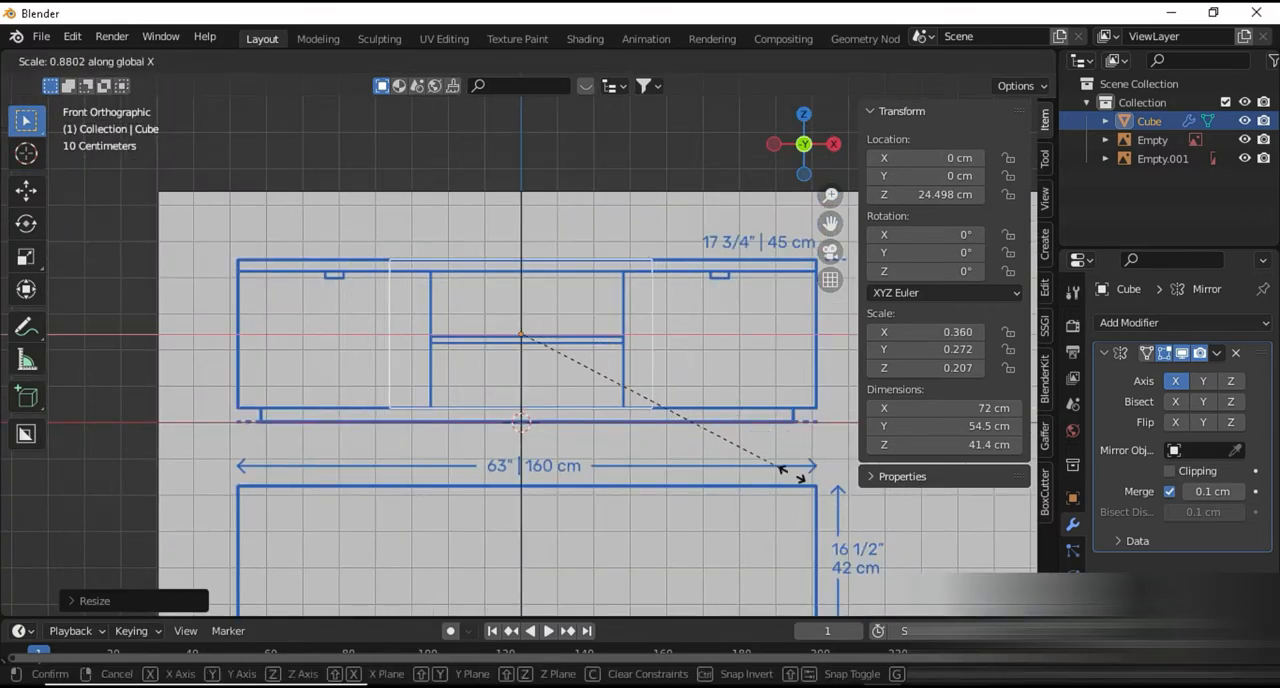
{"action": "left_click", "coordinate": [982, 520]}
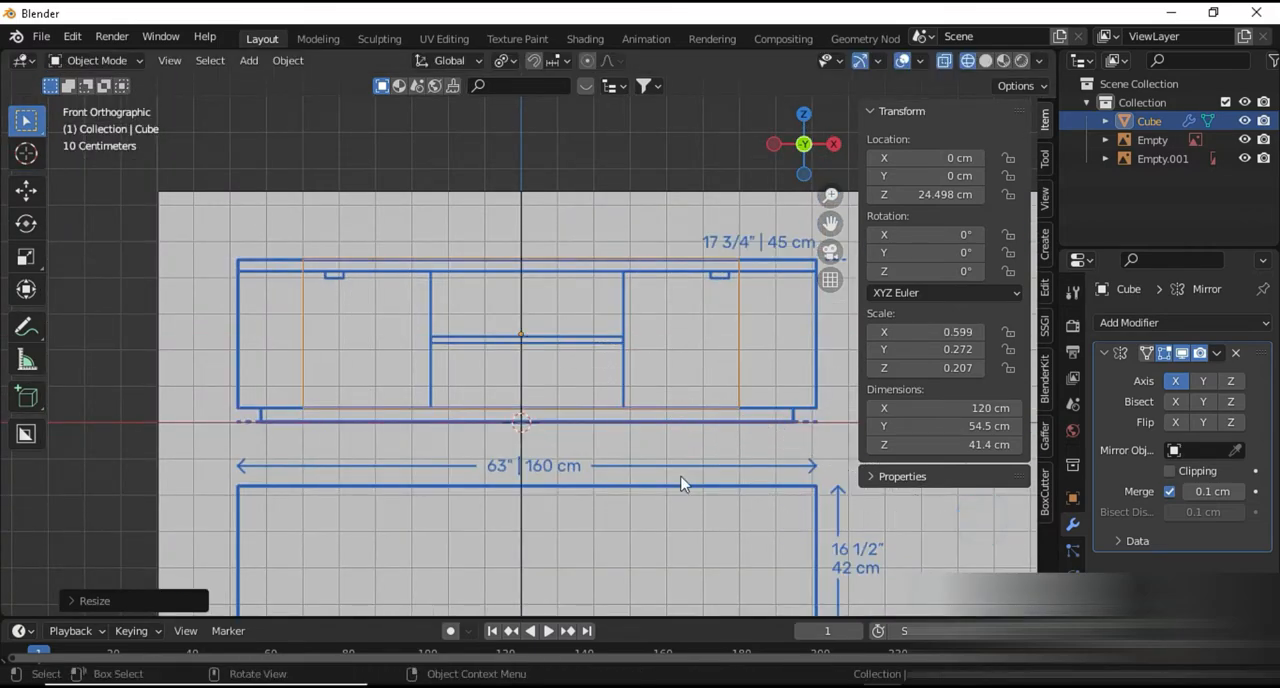
{"action": "key", "text": "shift+z"}
{"action": "key", "text": "s"}
{"action": "key", "text": "x"}
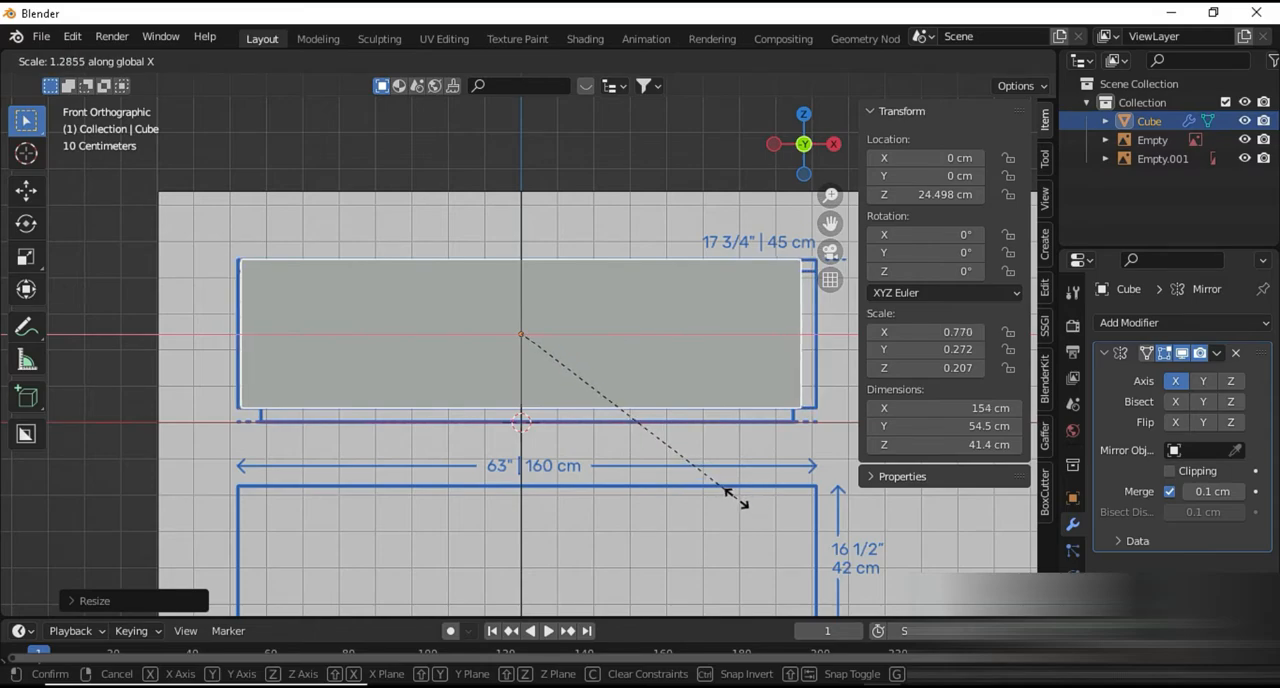
{"action": "left_click", "coordinate": [739, 500]}
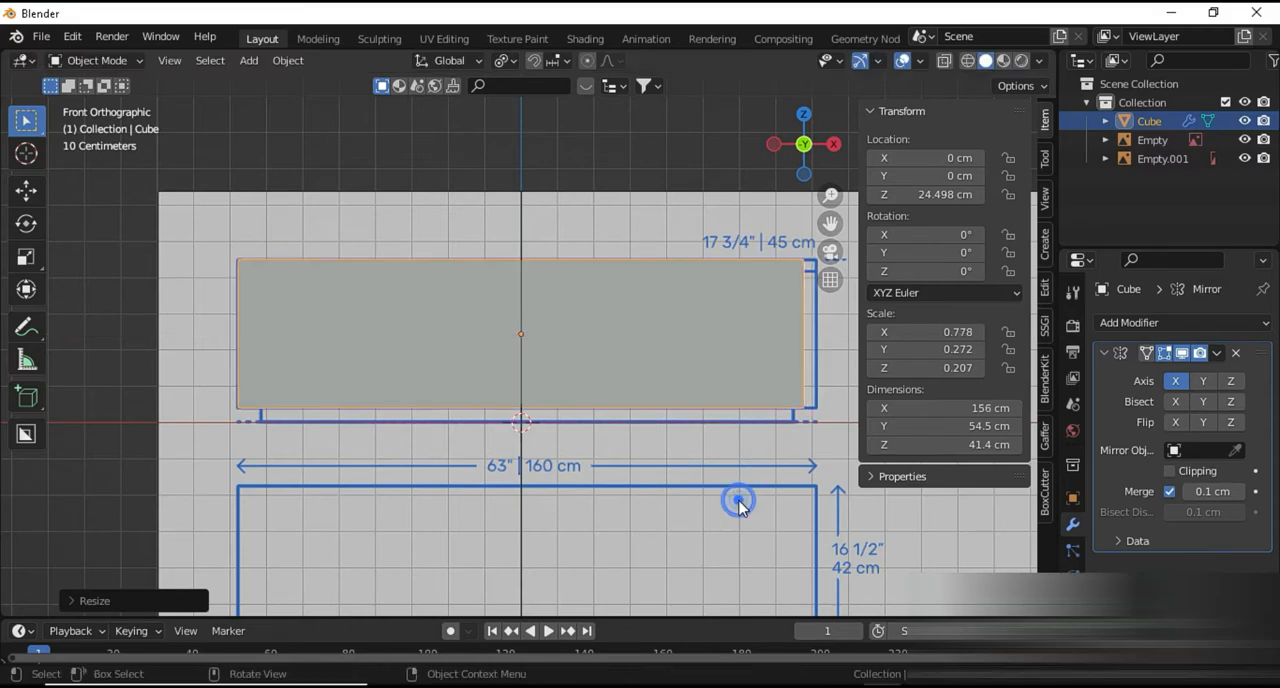
Scale the cube's height to about 40.7 cm and move it along Z to about 25 cm
{"action": "key", "text": "s"}
{"action": "key", "text": "z"}
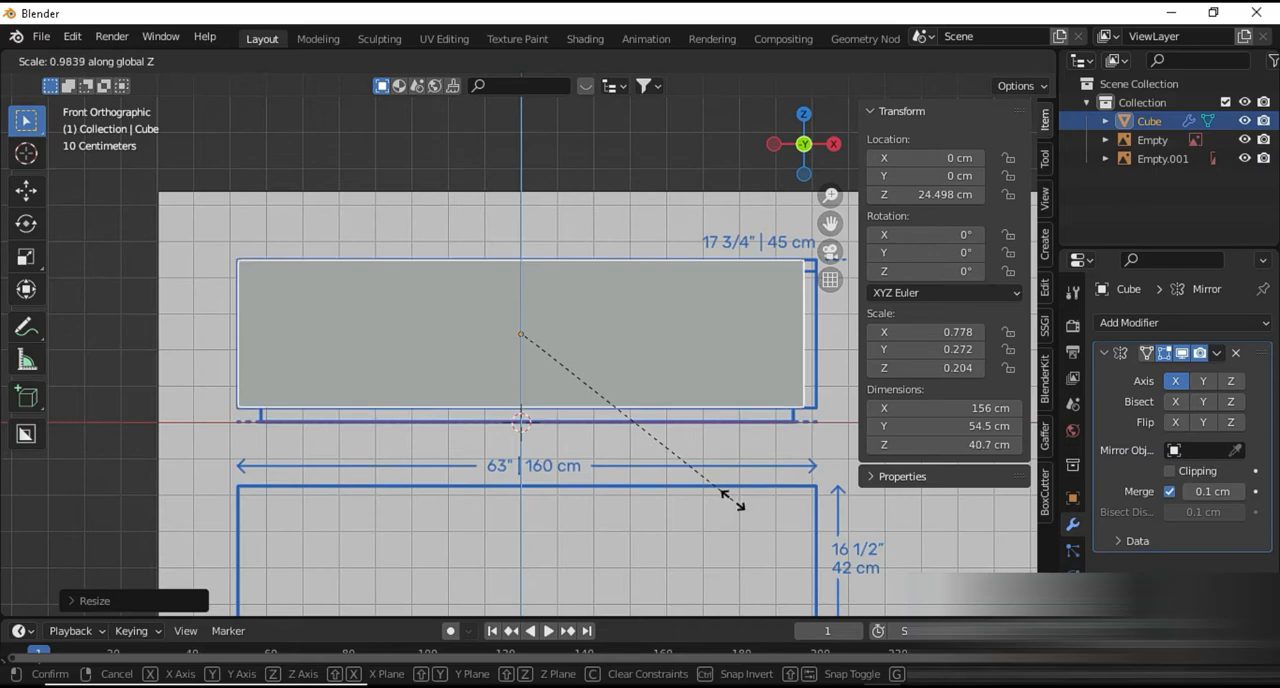
{"action": "left_click", "coordinate": [732, 499]}
{"action": "key", "text": "g"}
{"action": "key", "text": "z"}
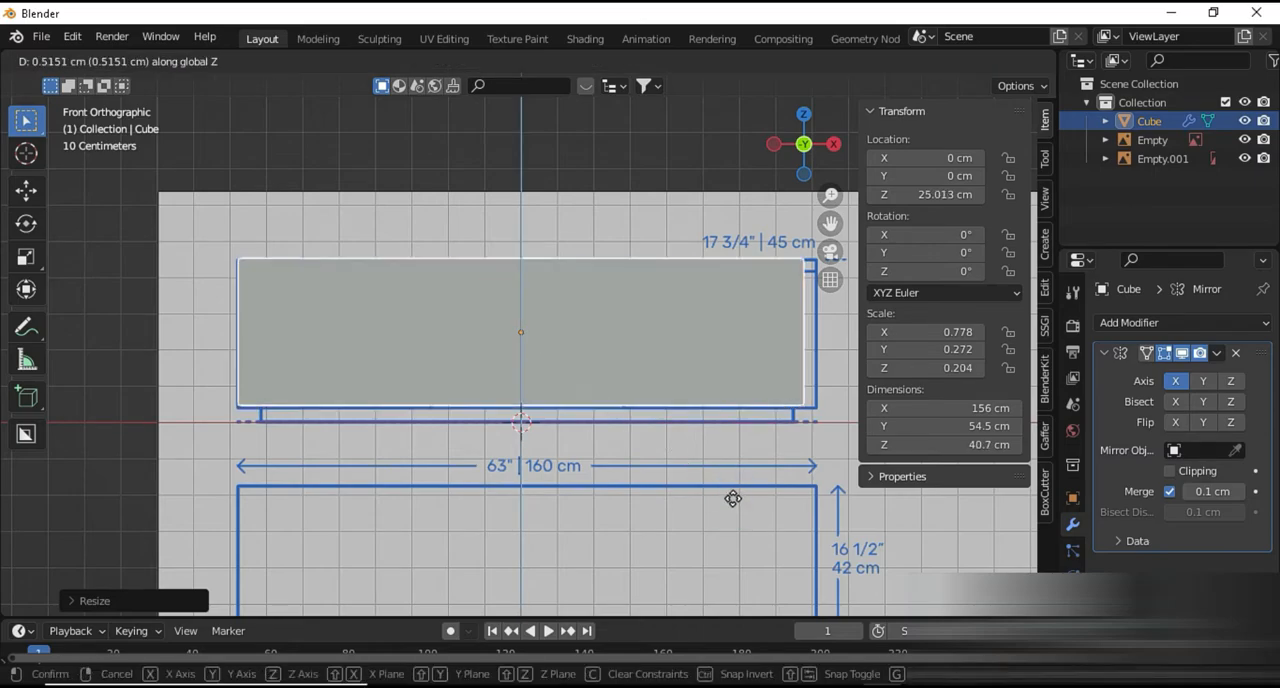
{"action": "left_click", "coordinate": [732, 498]}
Move the front reference drawing along X to about 26.8 cm, centring it behind the cube
{"action": "left_click", "coordinate": [731, 511]}
{"action": "key", "text": "g"}
{"action": "key", "text": "x"}
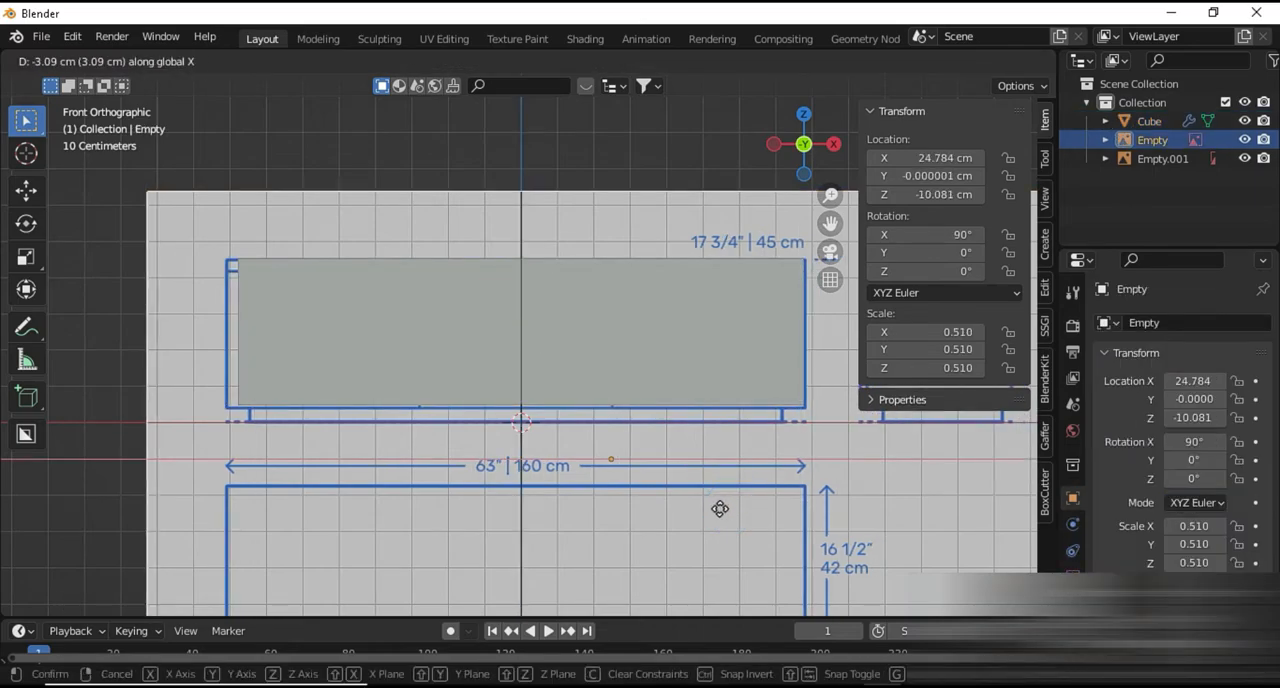
{"action": "left_click", "coordinate": [731, 515]}
Scale the cube to about 42.3 cm high along Z and about 160 cm wide along X
{"action": "left_click", "coordinate": [630, 387]}
{"action": "key", "text": "s"}
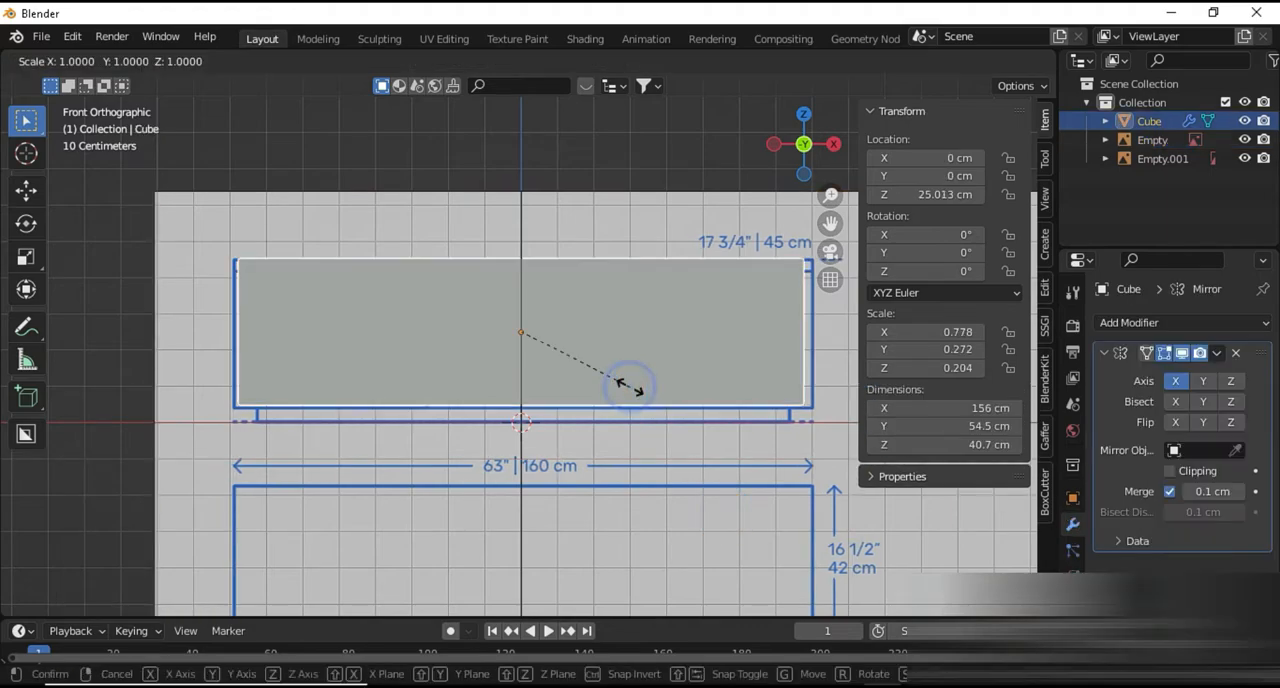
{"action": "key", "text": "z"}
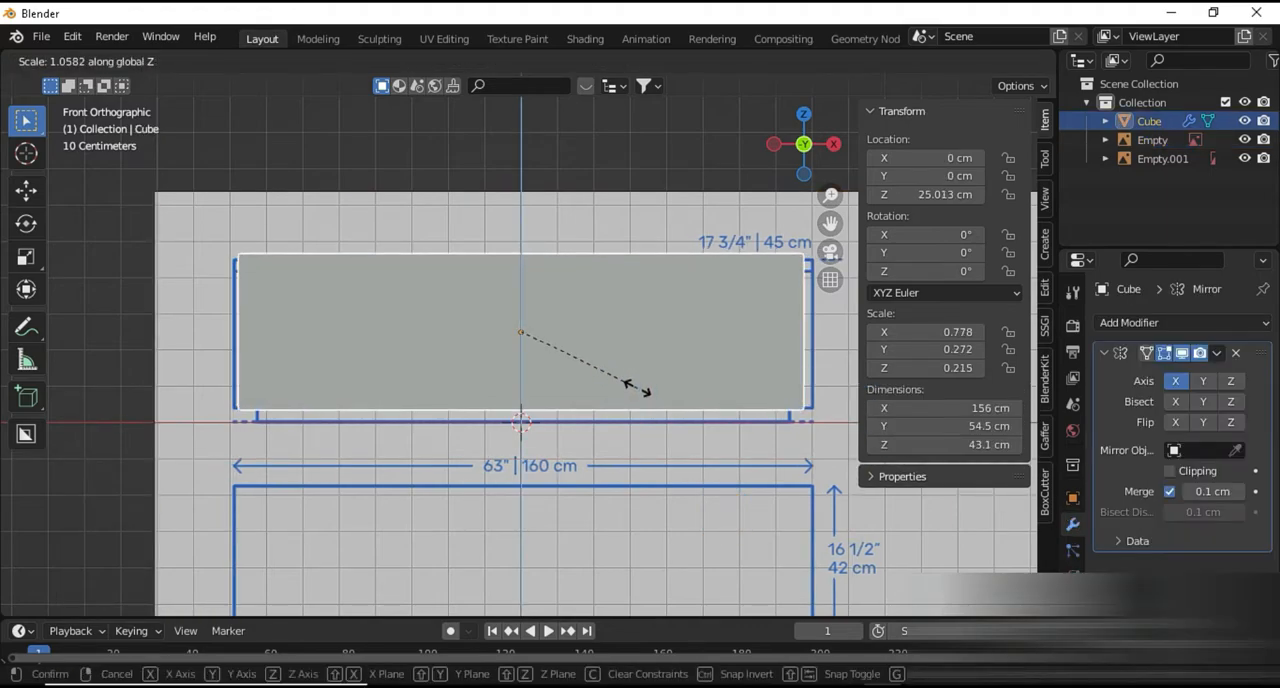
{"action": "left_click", "coordinate": [638, 391]}
{"action": "key", "text": "s"}
{"action": "key", "text": "x"}
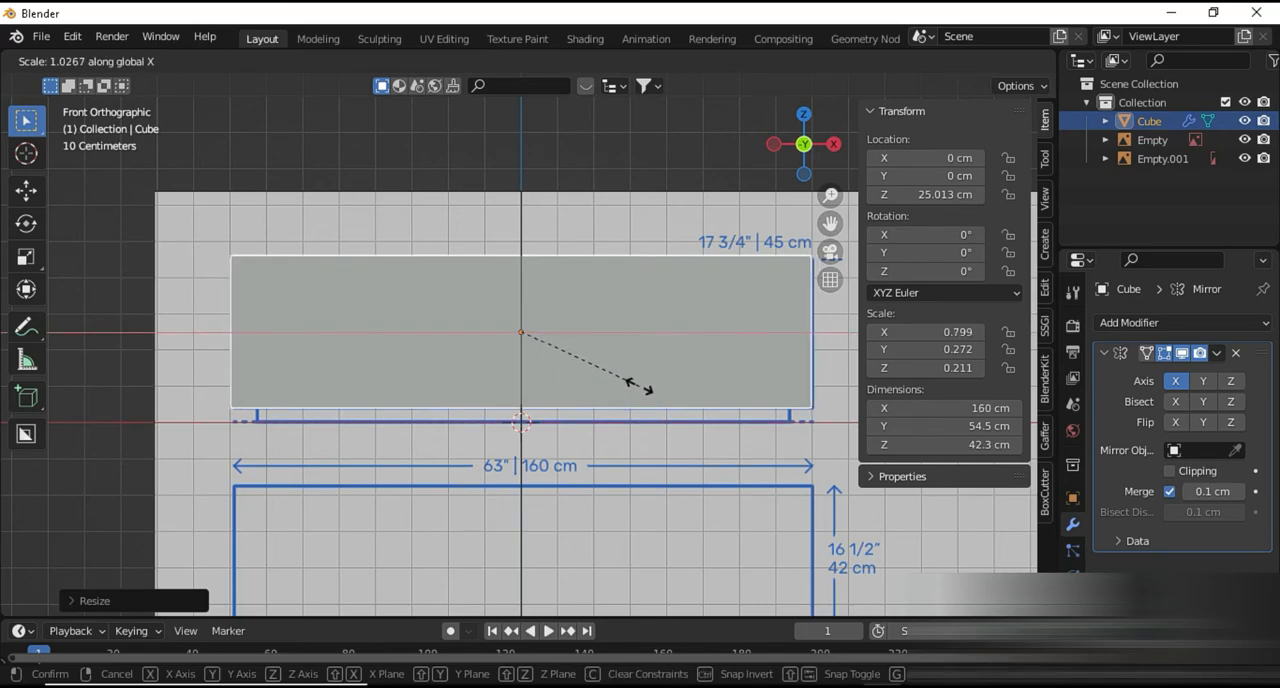
{"action": "left_click", "coordinate": [638, 390]}
Nudge the front reference drawing slightly further in the negative X direction to line up with the cube's sides
{"action": "left_click", "coordinate": [628, 449]}
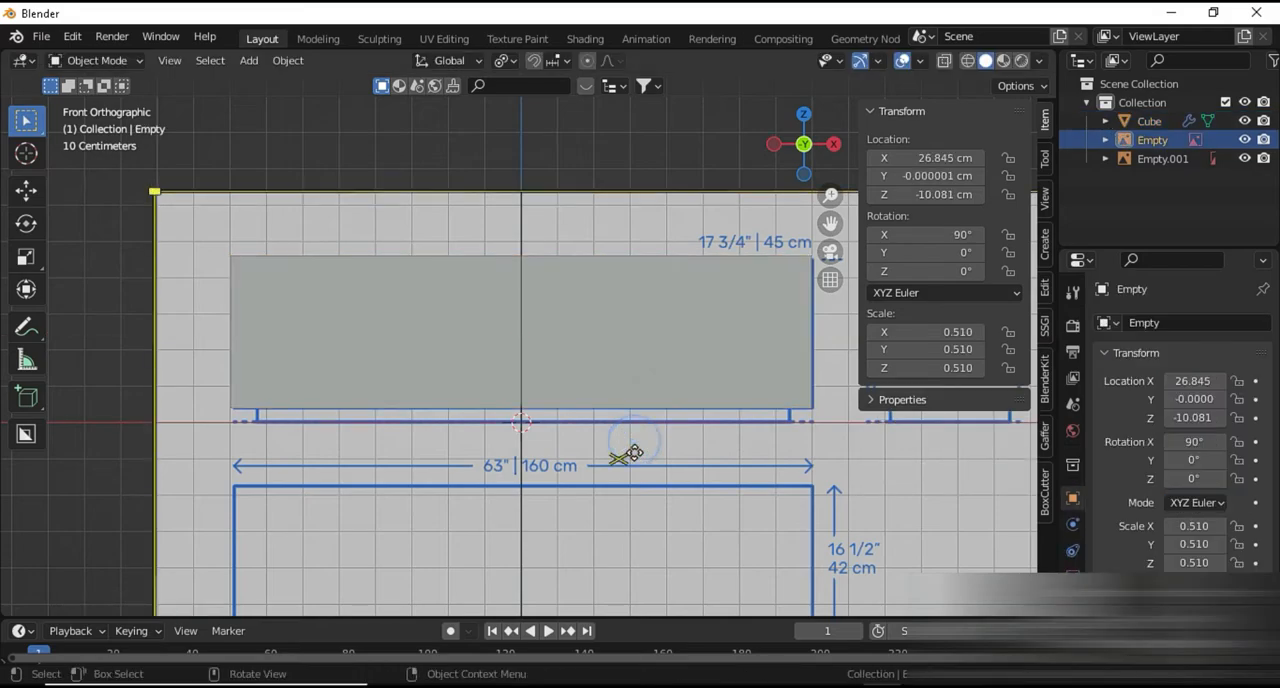
{"action": "key", "text": "g"}
{"action": "key", "text": "x"}
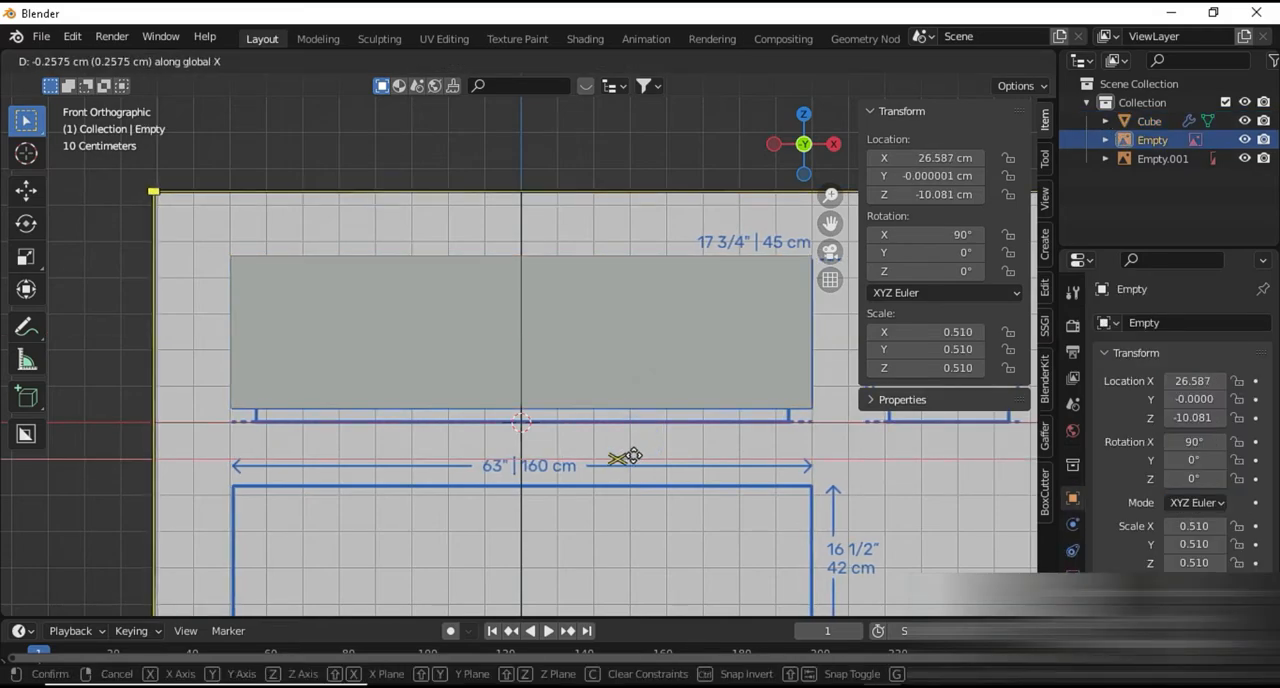
{"action": "left_click", "coordinate": [632, 460]}
Scale the cube along X to about 159 cm so its sides match the cabinet outline
{"action": "left_click", "coordinate": [594, 366]}
{"action": "key", "text": "s"}
{"action": "key", "text": "x"}
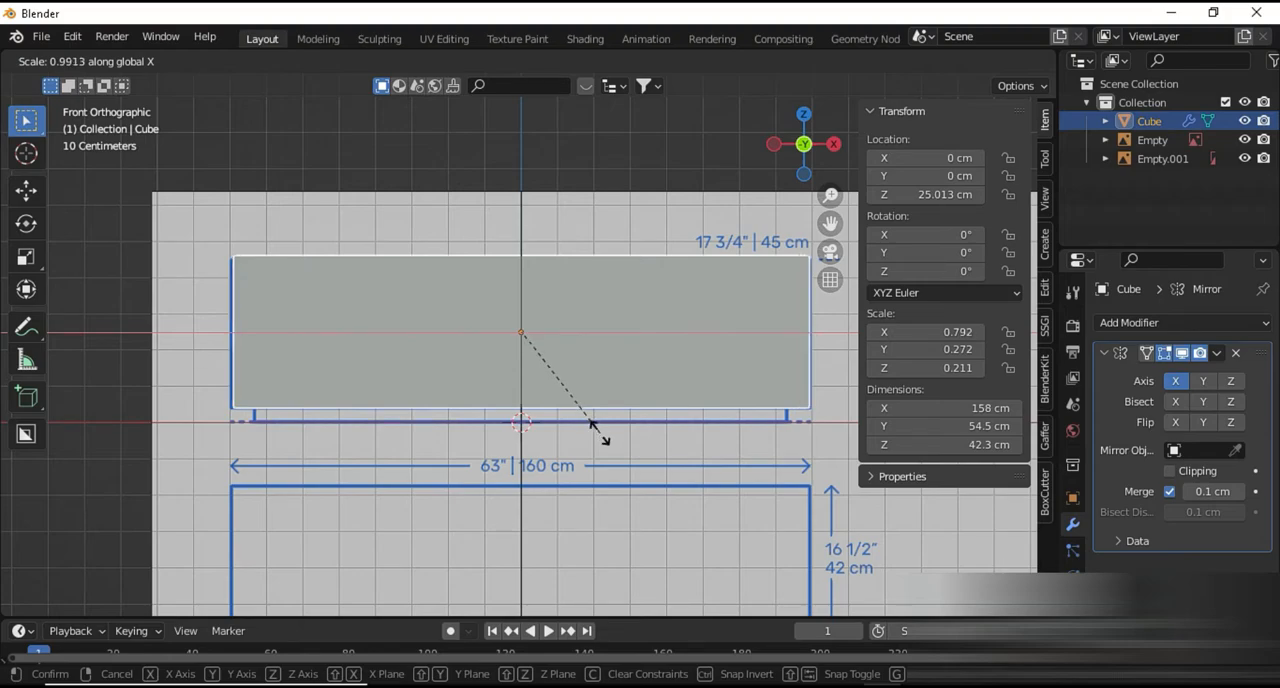
{"action": "left_click", "coordinate": [598, 432]}
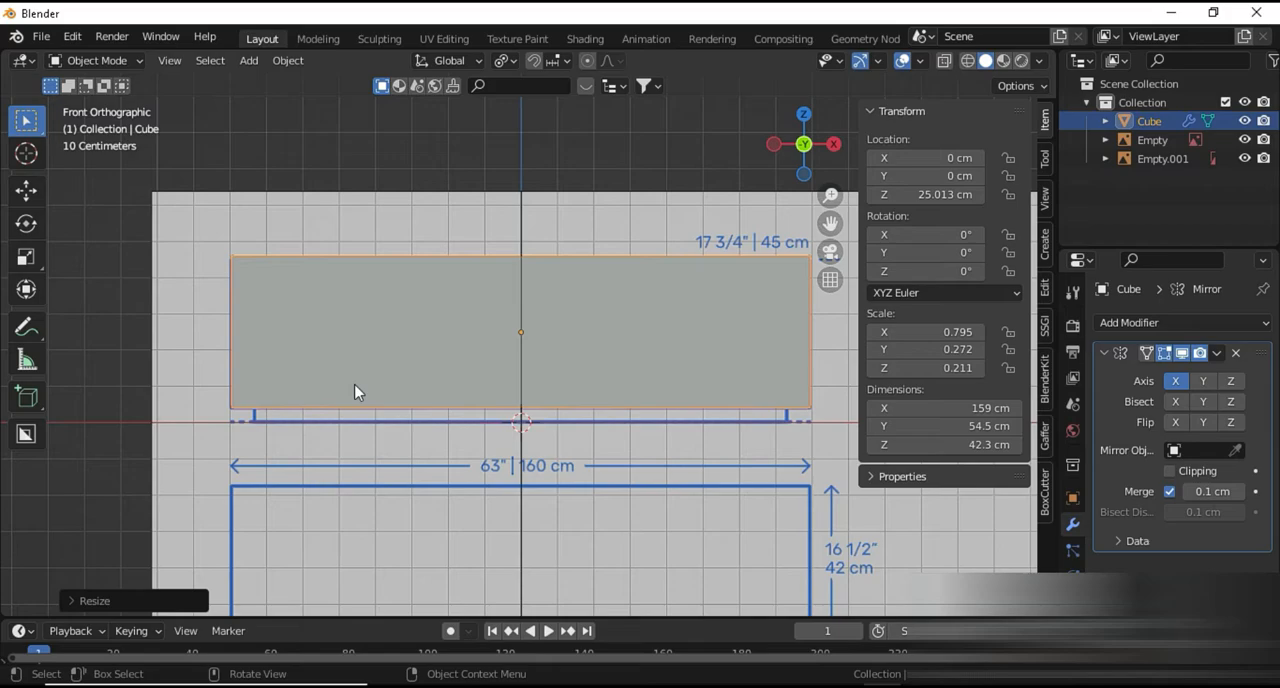
Show the cube in wireframe over the front drawing, checking it in mesh editing before returning to object mode
{"action": "key", "text": "Tab"}
{"action": "scroll", "coordinate": [355, 383], "scroll_direction": "up", "scroll_amount": 2}
{"action": "key", "text": "alt+z"}
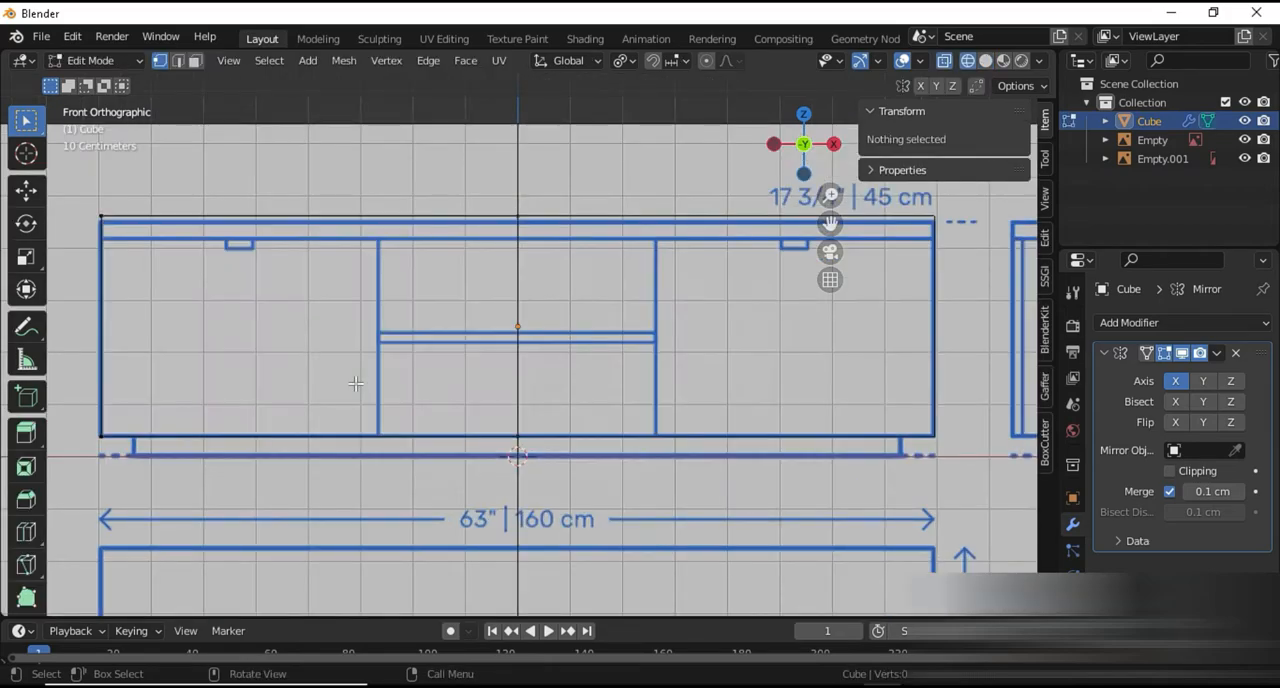
{"action": "middle_click_drag", "start_coordinate": [355, 383], "coordinate": [528, 352], "text": "shift"}
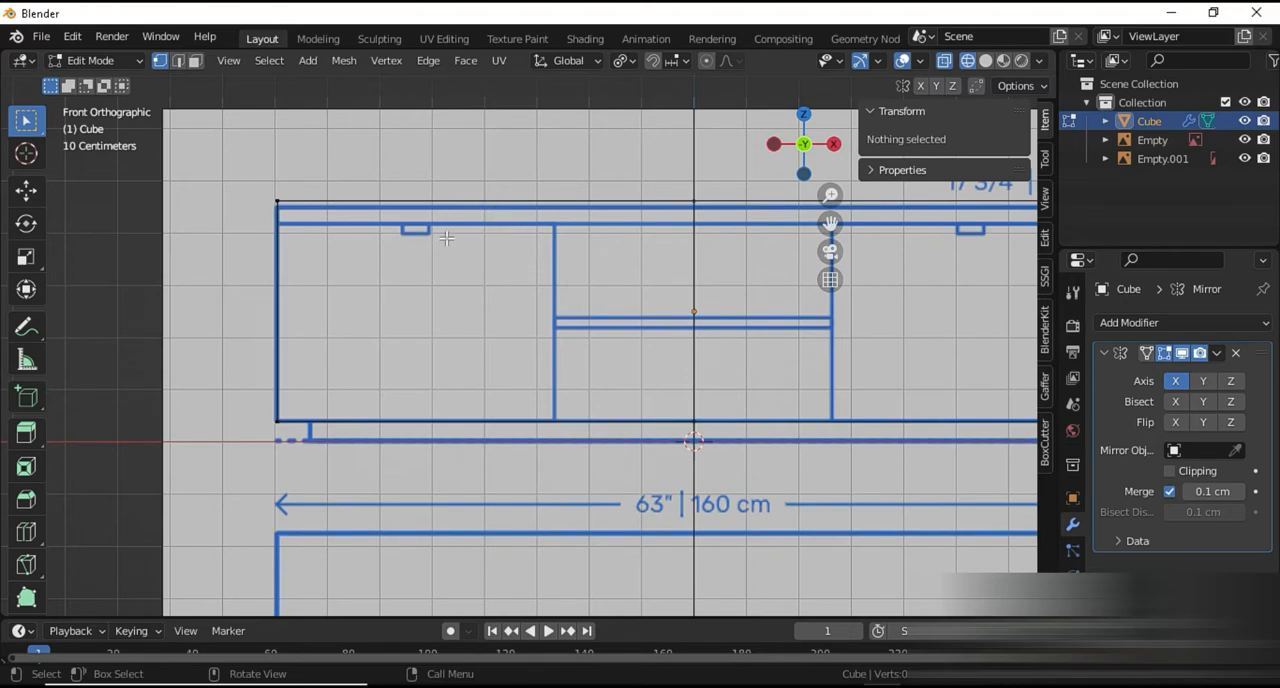
{"action": "key", "text": "Tab"}
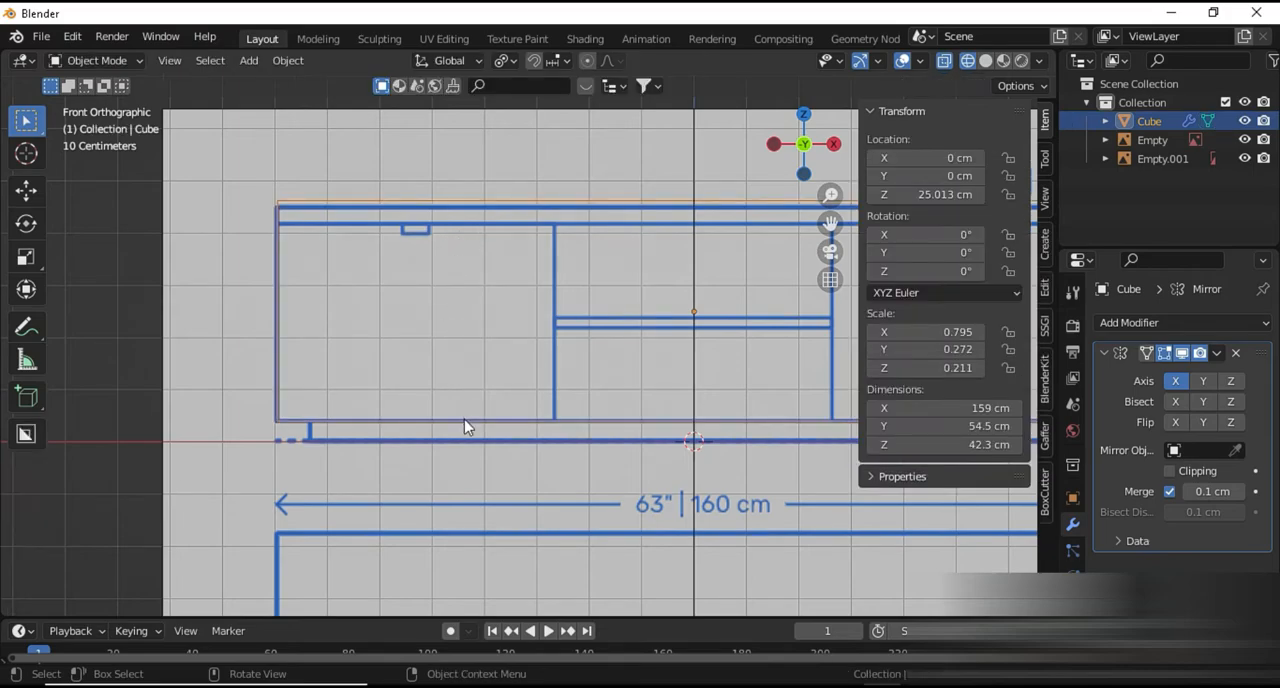
Scale the cube along Z to about 37.5 cm high to match the cabinet body in the front drawing
{"action": "left_click", "coordinate": [464, 419]}
{"action": "left_click", "coordinate": [466, 420]}
{"action": "key", "text": "s"}
{"action": "key", "text": "z"}
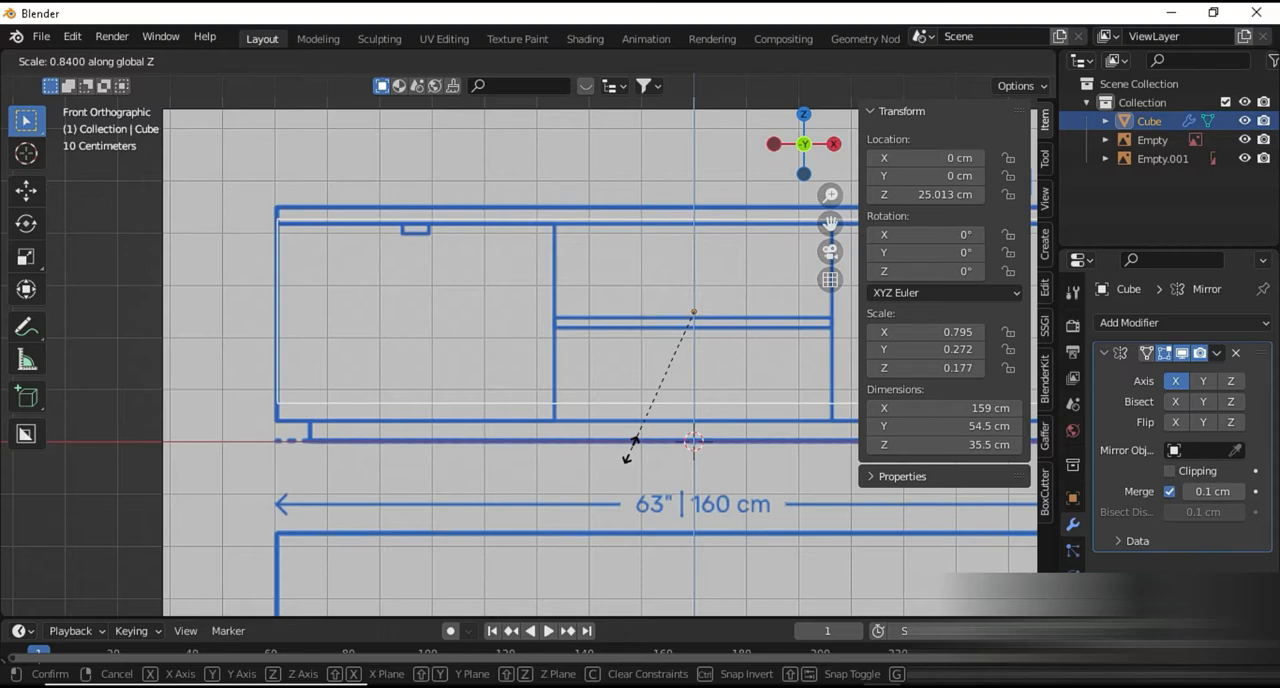
{"action": "left_click", "coordinate": [627, 457]}
{"action": "key", "text": "s"}
{"action": "key", "text": "z"}
Lower the cube to a Z location of about 22.7 cm and fine-tune its height to about 37.6 cm
{"action": "key", "text": "g"}
{"action": "key", "text": "z"}
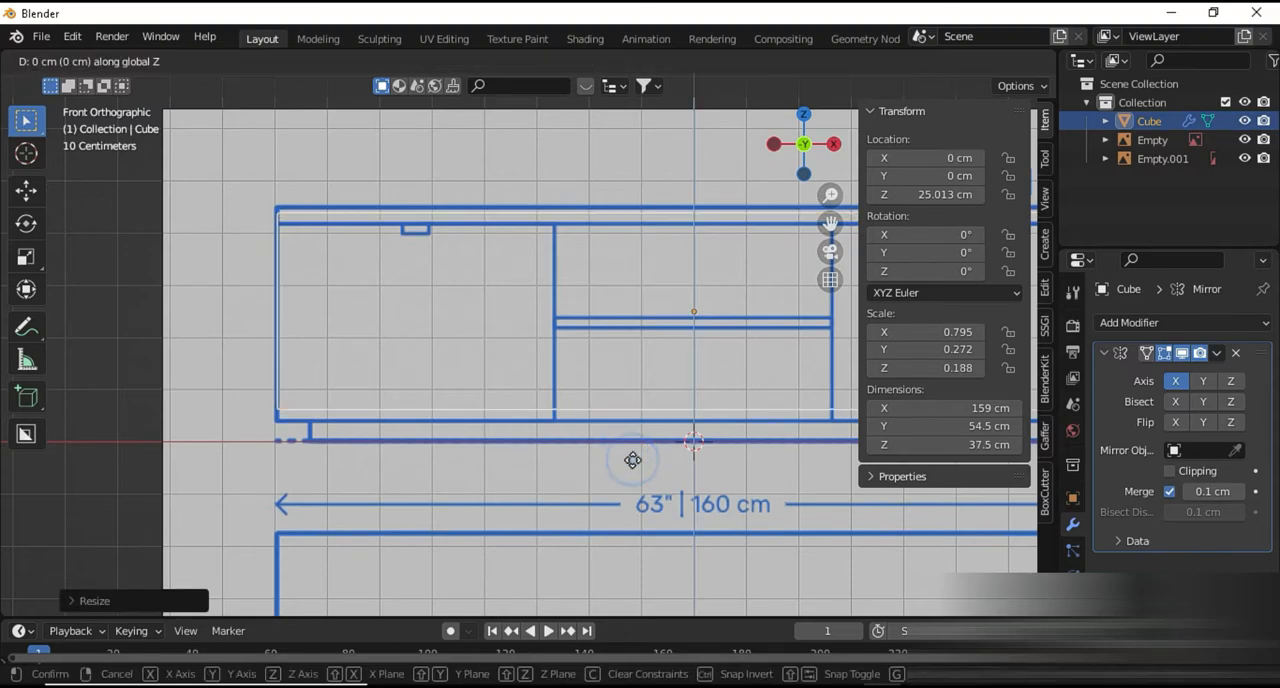
{"action": "left_click", "coordinate": [631, 469]}
{"action": "key", "text": "s"}
{"action": "key", "text": "z"}
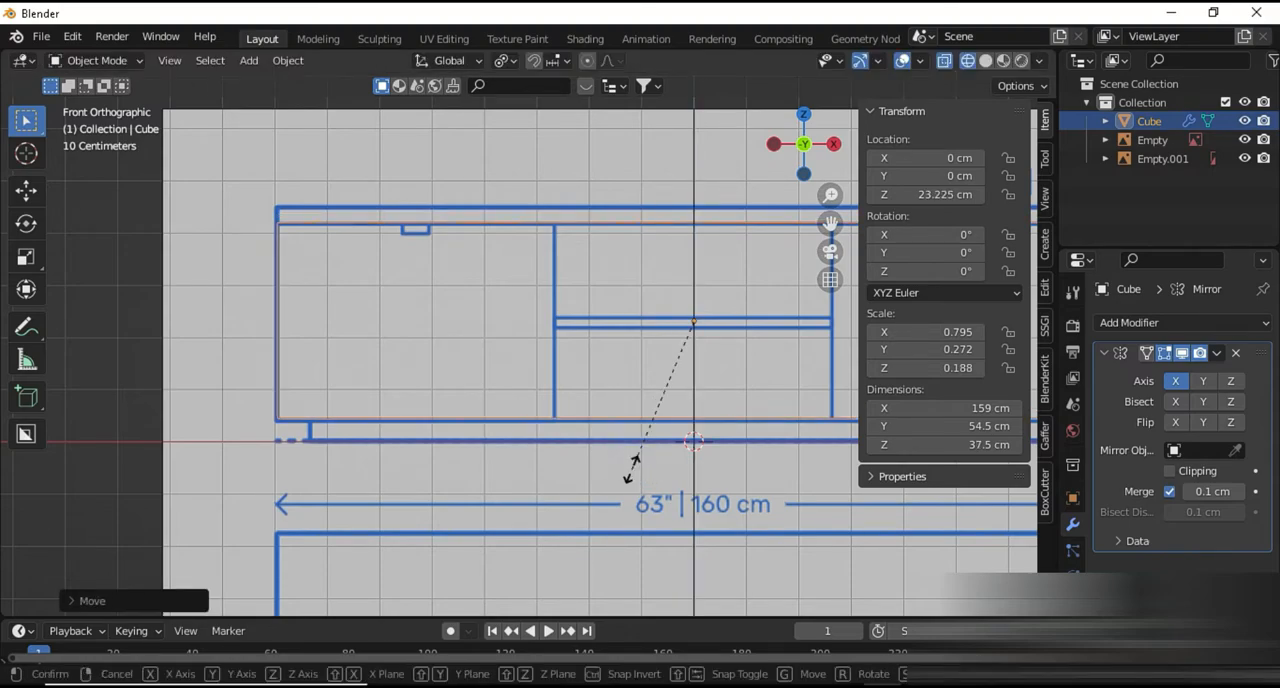
{"action": "key", "text": "Escape"}
{"action": "key", "text": "g"}
{"action": "key", "text": "z"}
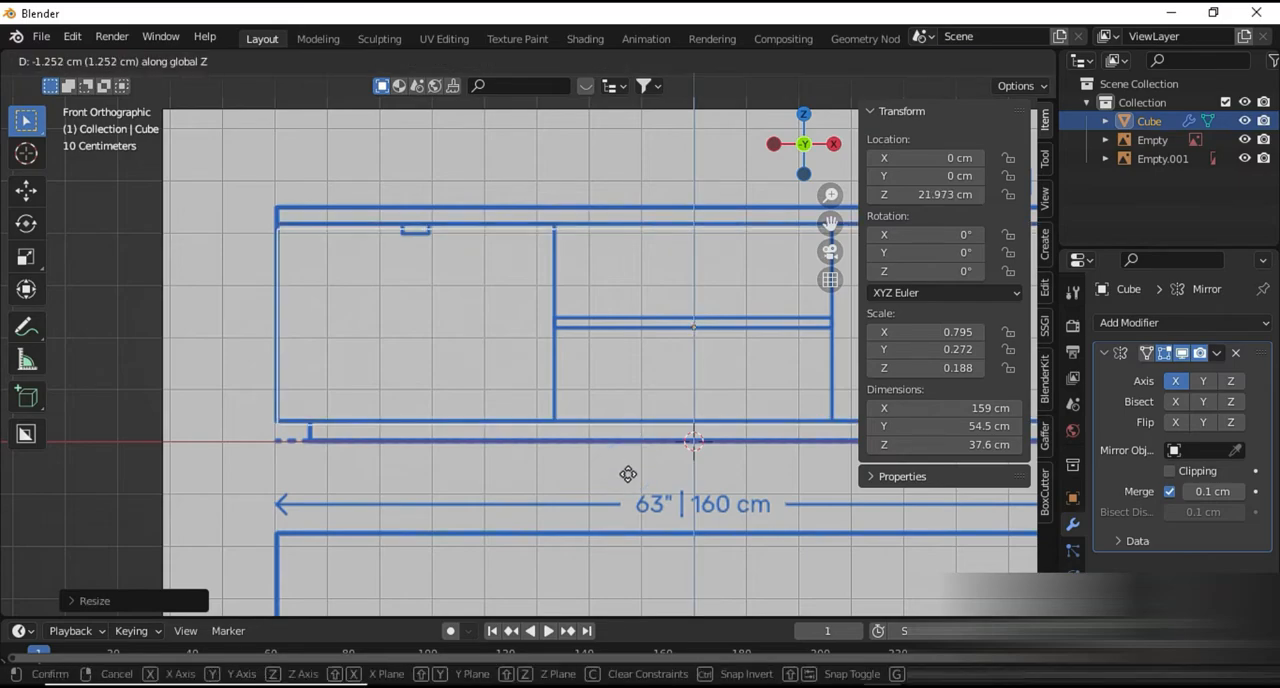
{"action": "left_click", "coordinate": [628, 470]}
Fine-tune the cube's X scale to about 0.796 so its sides meet the cabinet outline, keeping it about 159 cm wide
{"action": "key", "text": "s"}
{"action": "key", "text": "x"}
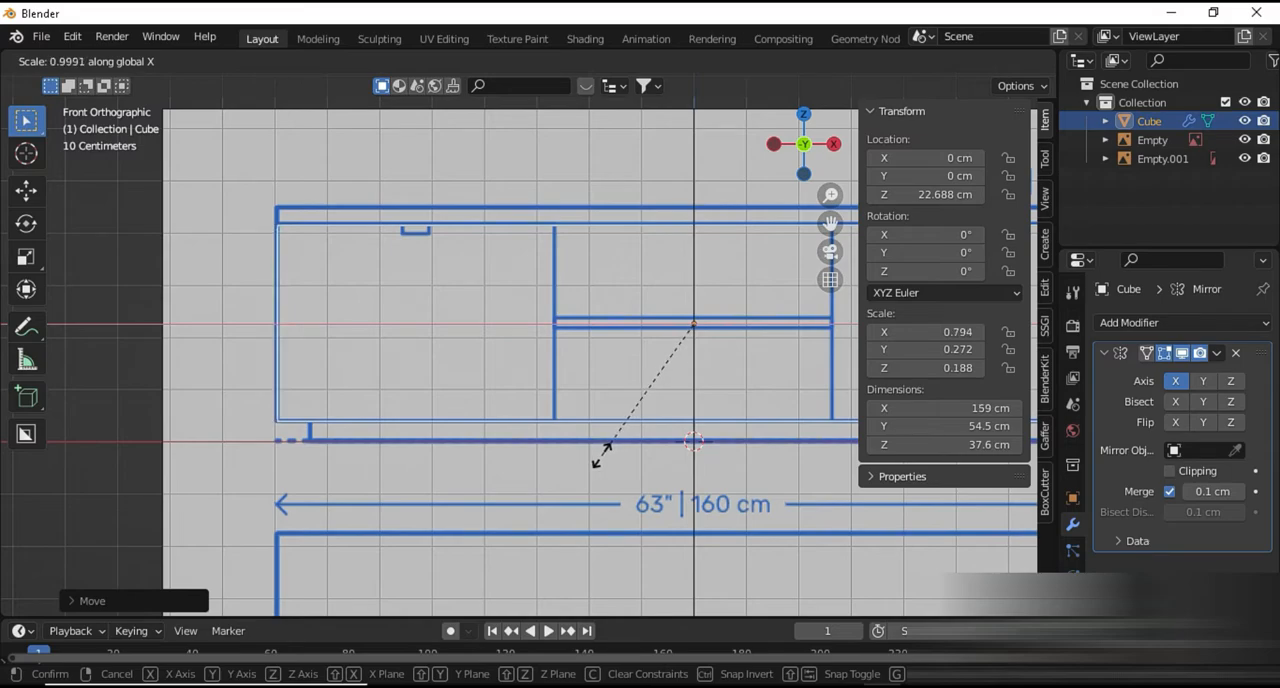
{"action": "left_click", "coordinate": [601, 455]}
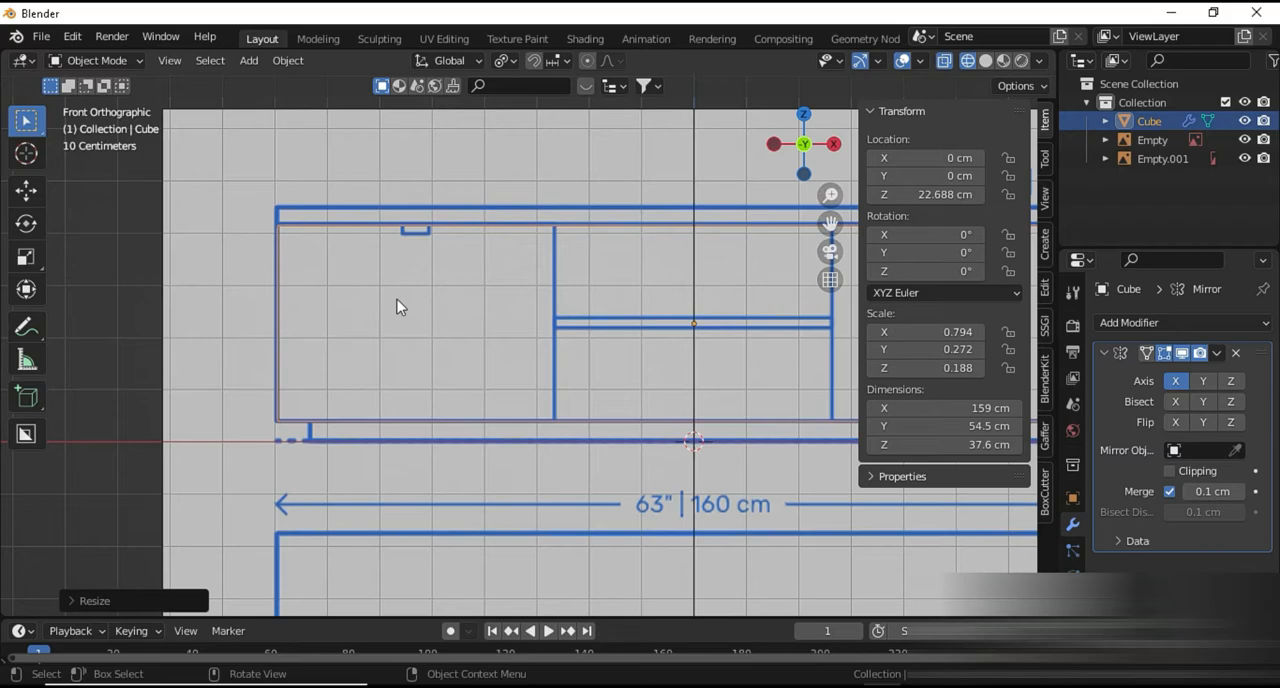
{"action": "key", "text": "g"}
{"action": "key", "text": "z"}
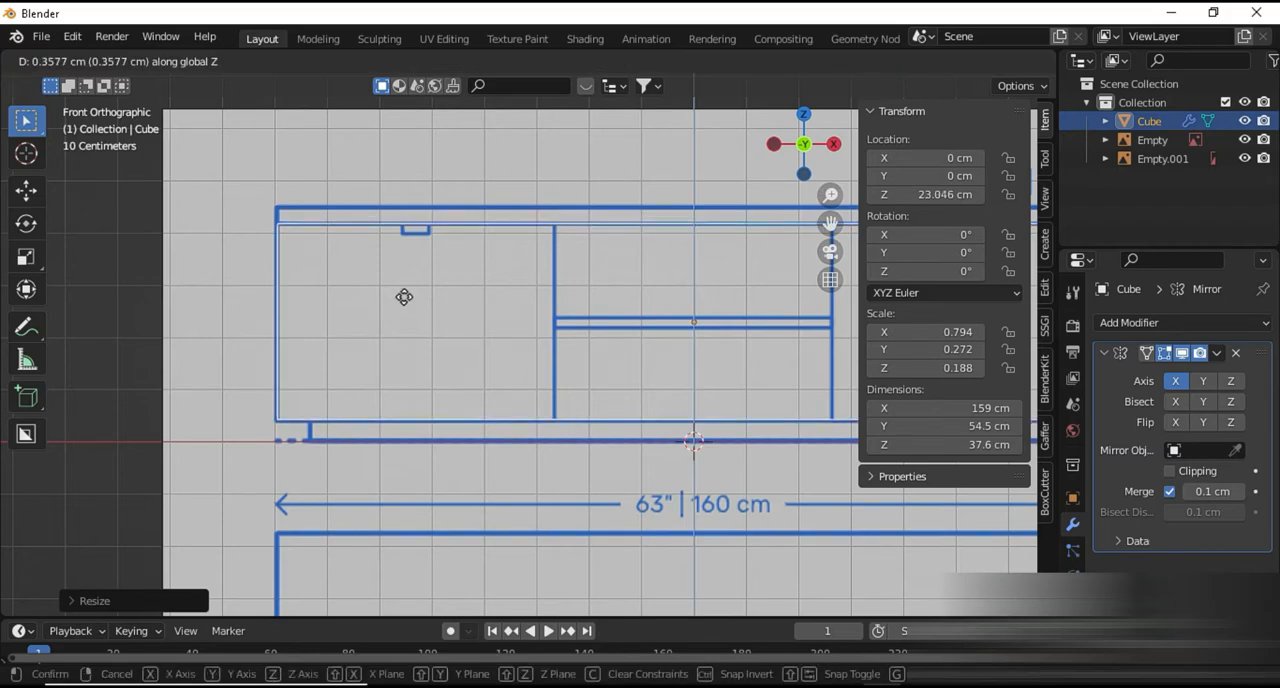
{"action": "left_click", "coordinate": [407, 299]}
{"action": "key", "text": "s"}
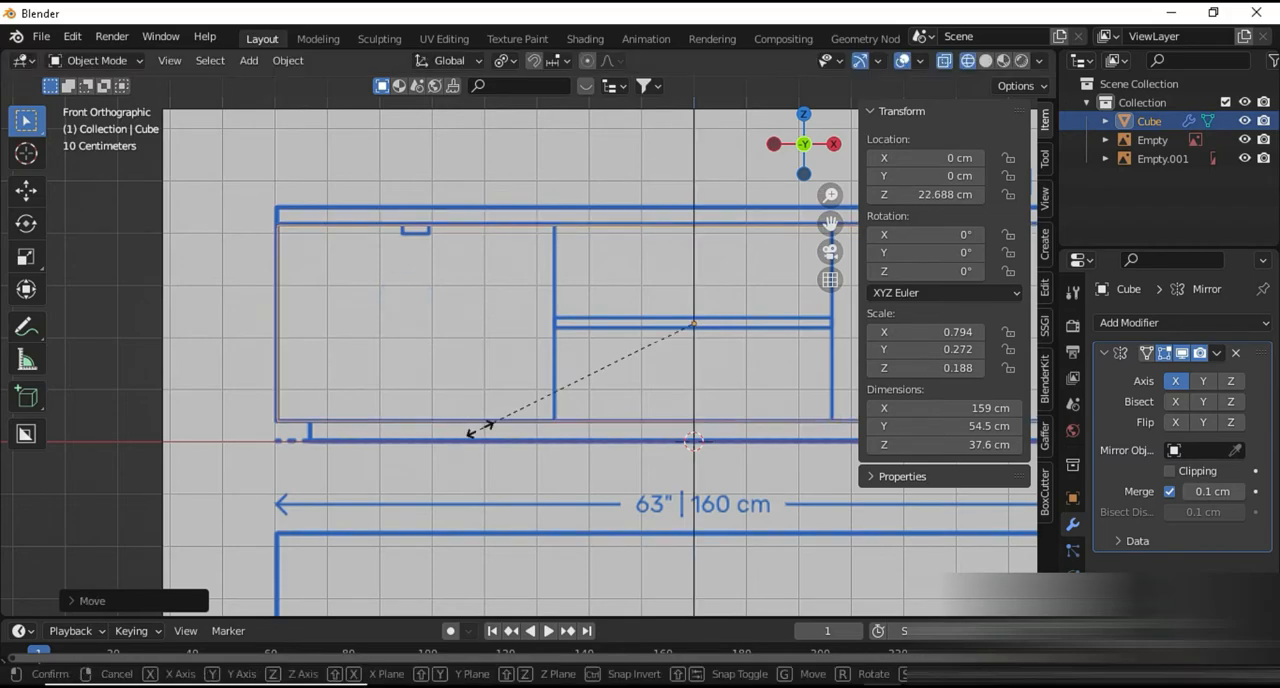
{"action": "key", "text": "x"}
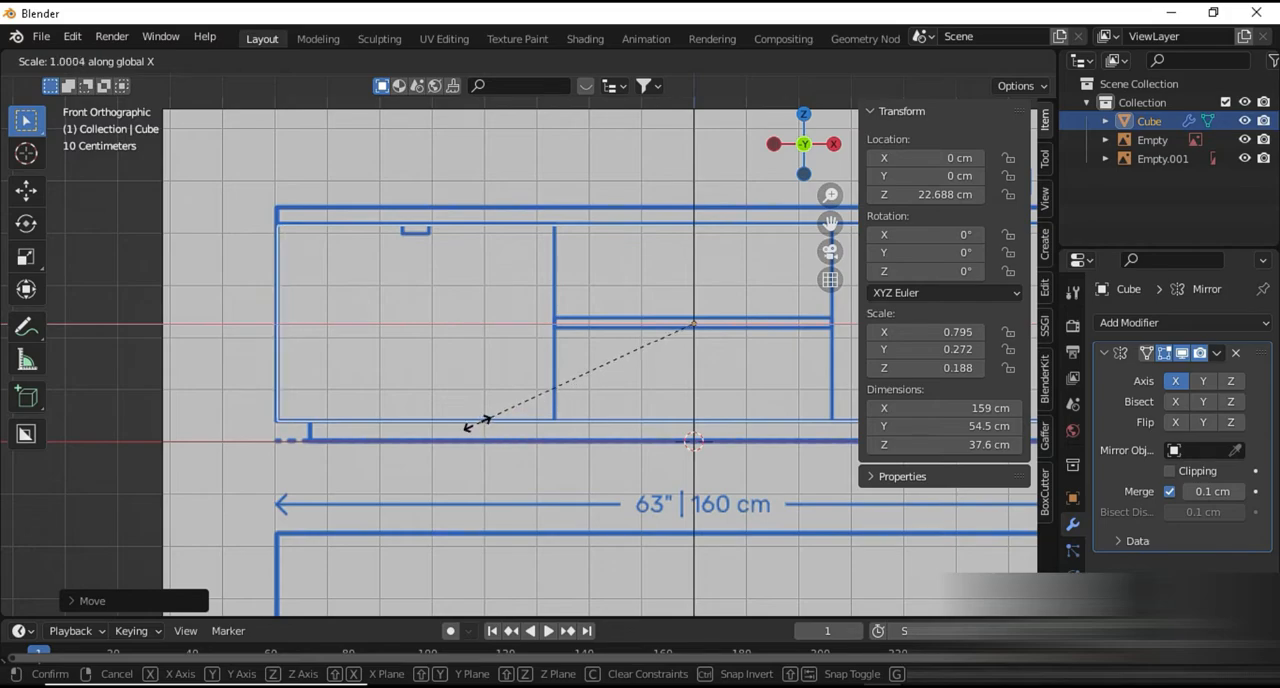
{"action": "left_click", "coordinate": [476, 424]}
{"action": "key", "text": "Tab"}
{"action": "mouse_move", "coordinate": [476, 422]}
{"action": "middle_mouse_down"}
{"action": "mouse_move", "coordinate": [477, 470]}
{"action": "mouse_move", "coordinate": [468, 443]}
{"action": "middle_mouse_up"}
{"action": "key", "text": "alt+z"}
{"action": "key", "text": "Tab"}
In the see-through right side view, move the cube along Y to about -27.5 cm, aligning its back with the side drawing
{"action": "key", "text": "KP_3"}
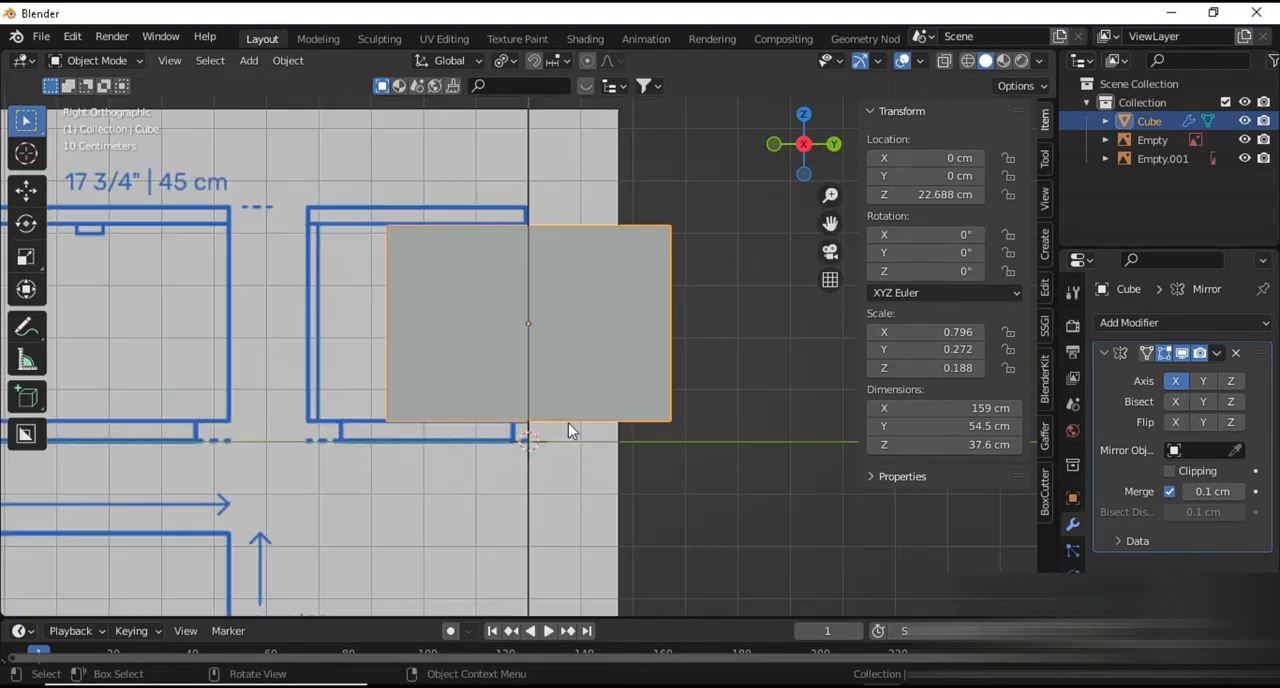
{"action": "key", "text": "alt+z"}
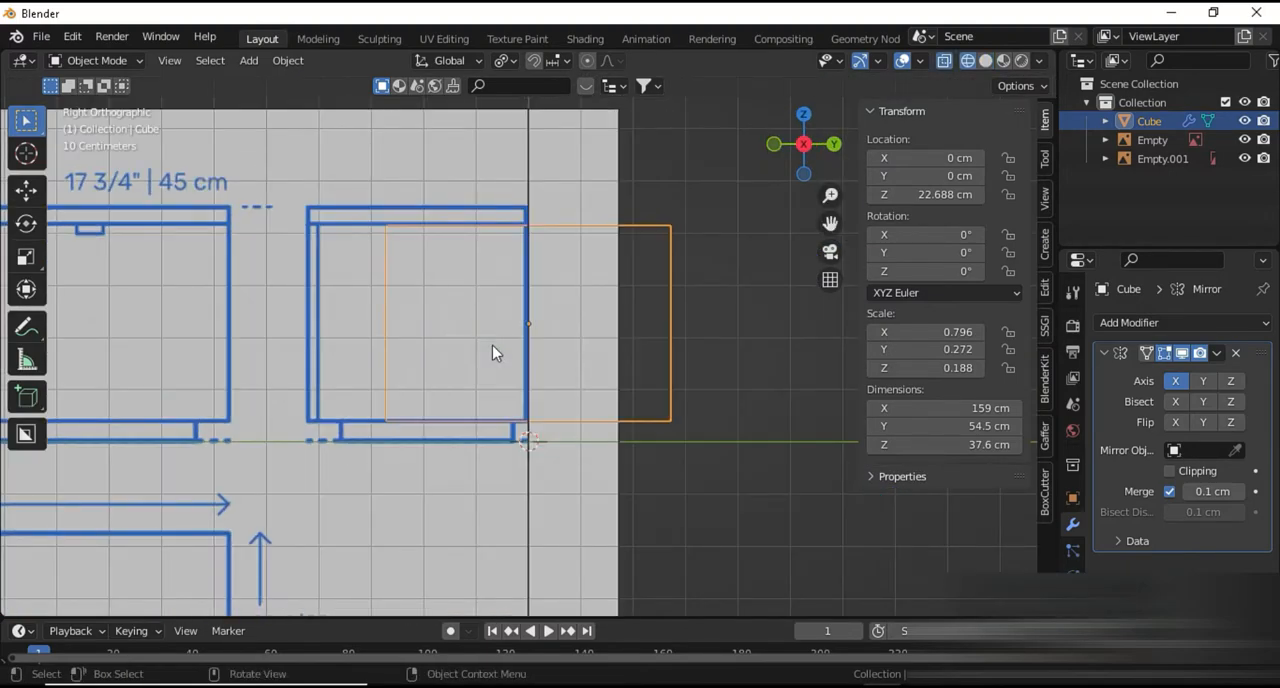
{"action": "key", "text": "g"}
{"action": "key", "text": "y"}
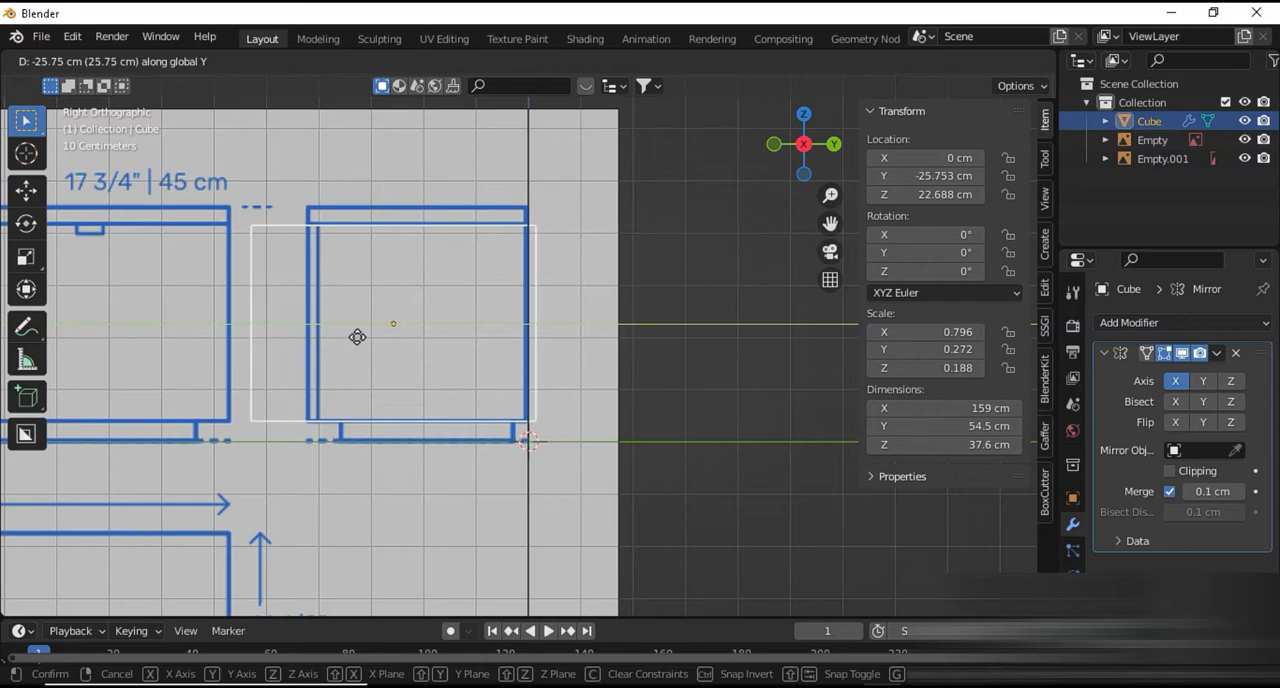
{"action": "left_click", "coordinate": [348, 341]}
Scale the cube along Y to about 36.1 cm deep and move it to about -18.1 cm in Y
{"action": "key", "text": "s"}
{"action": "key", "text": "y"}
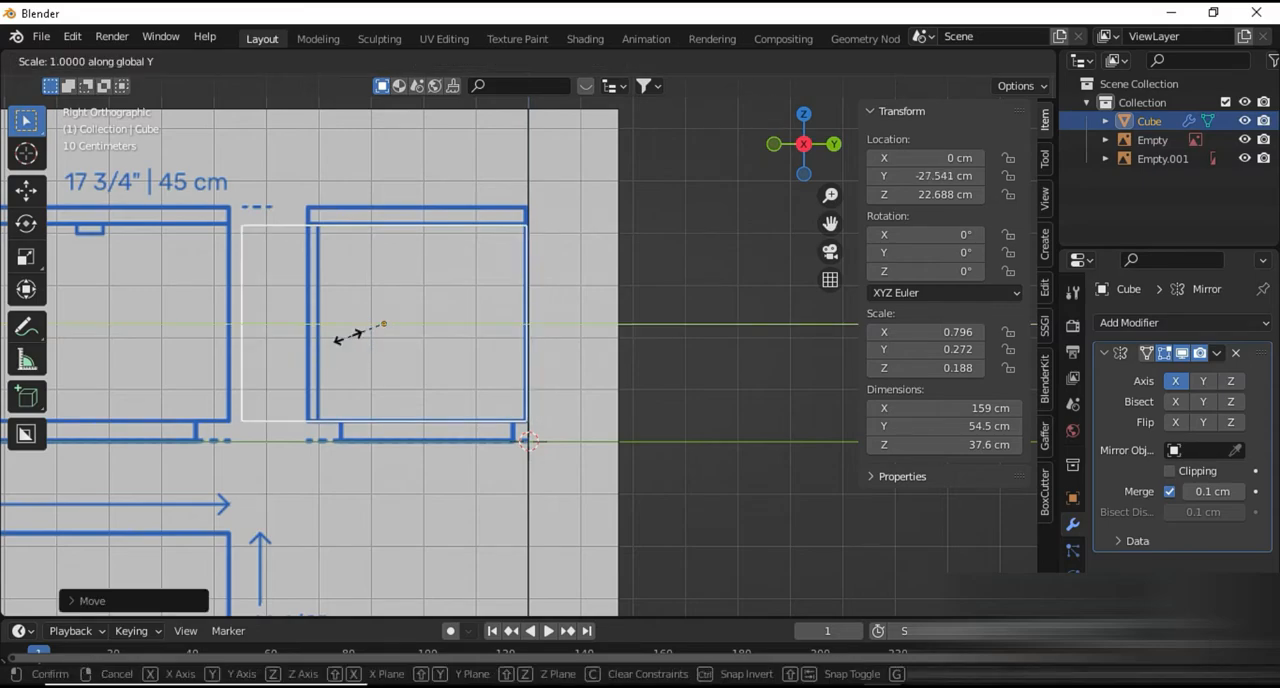
{"action": "left_click", "coordinate": [358, 331]}
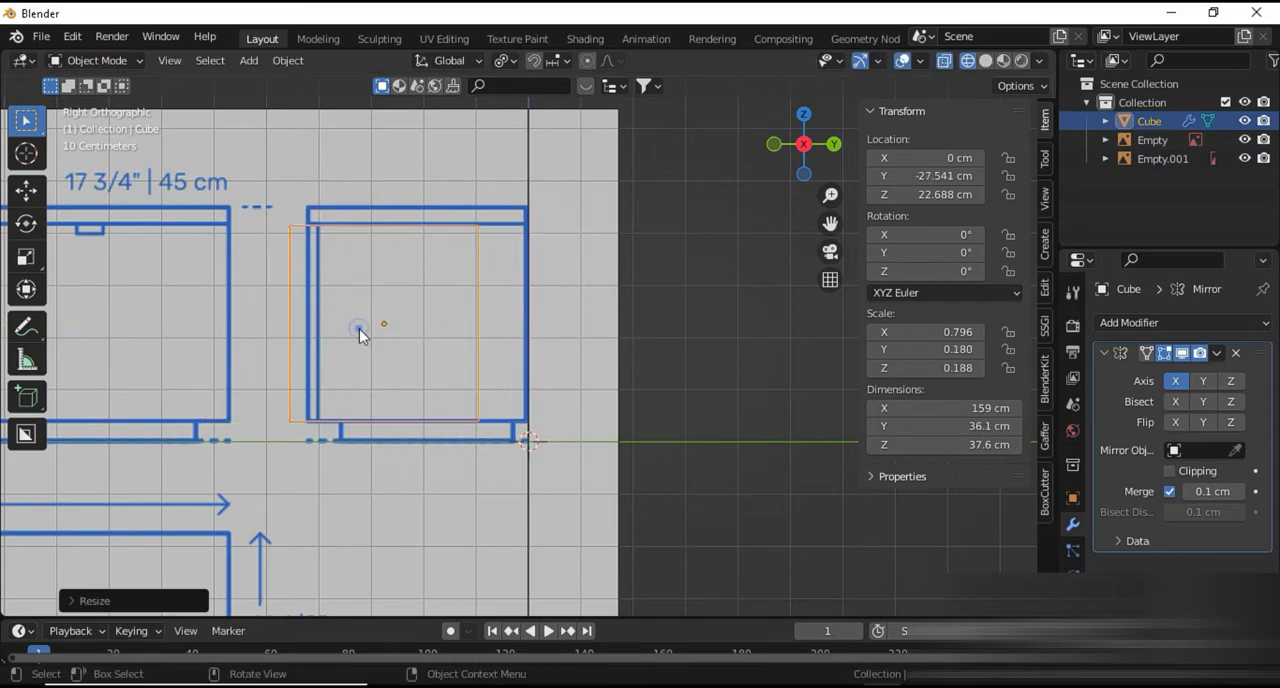
{"action": "key", "text": "g"}
{"action": "key", "text": "y"}
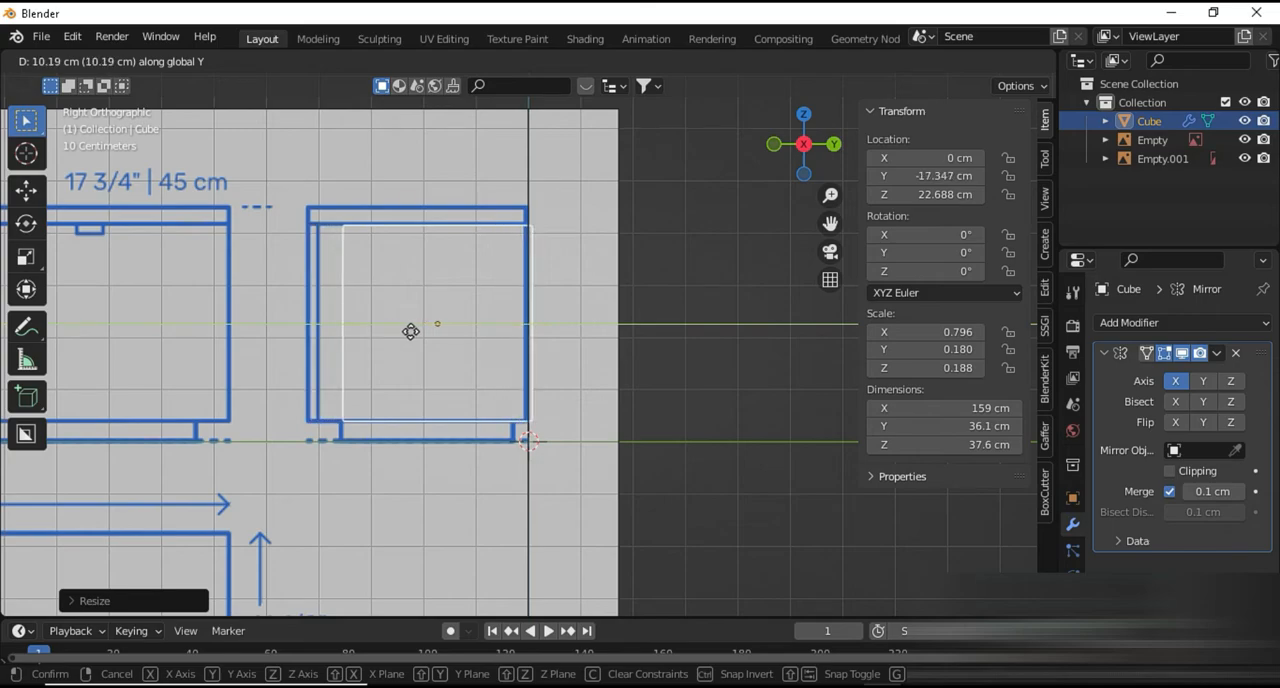
{"action": "left_click", "coordinate": [411, 331]}
Scale the cube along Y to about 40.5 cm deep and move it to about -20.2 cm in Y
{"action": "key", "text": "s"}
{"action": "key", "text": "y"}
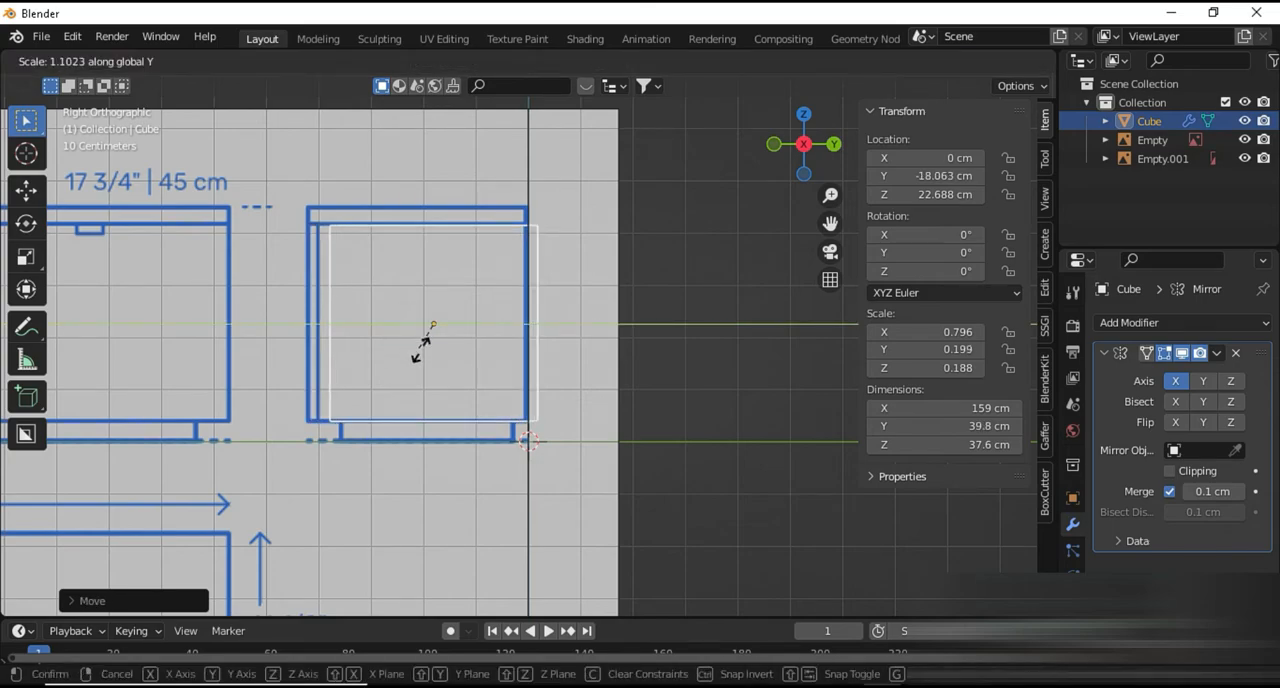
{"action": "left_click", "coordinate": [434, 351]}
{"action": "key", "text": "g"}
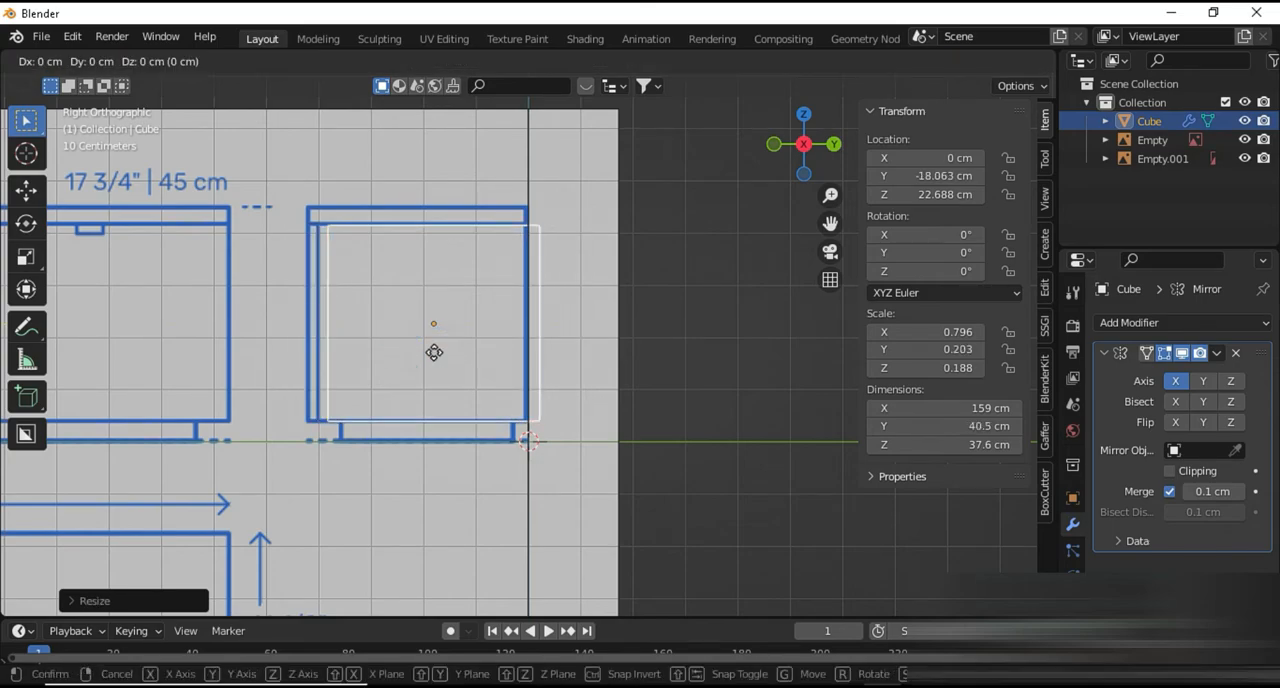
{"action": "key", "text": "y"}
{"action": "left_click", "coordinate": [423, 352]}
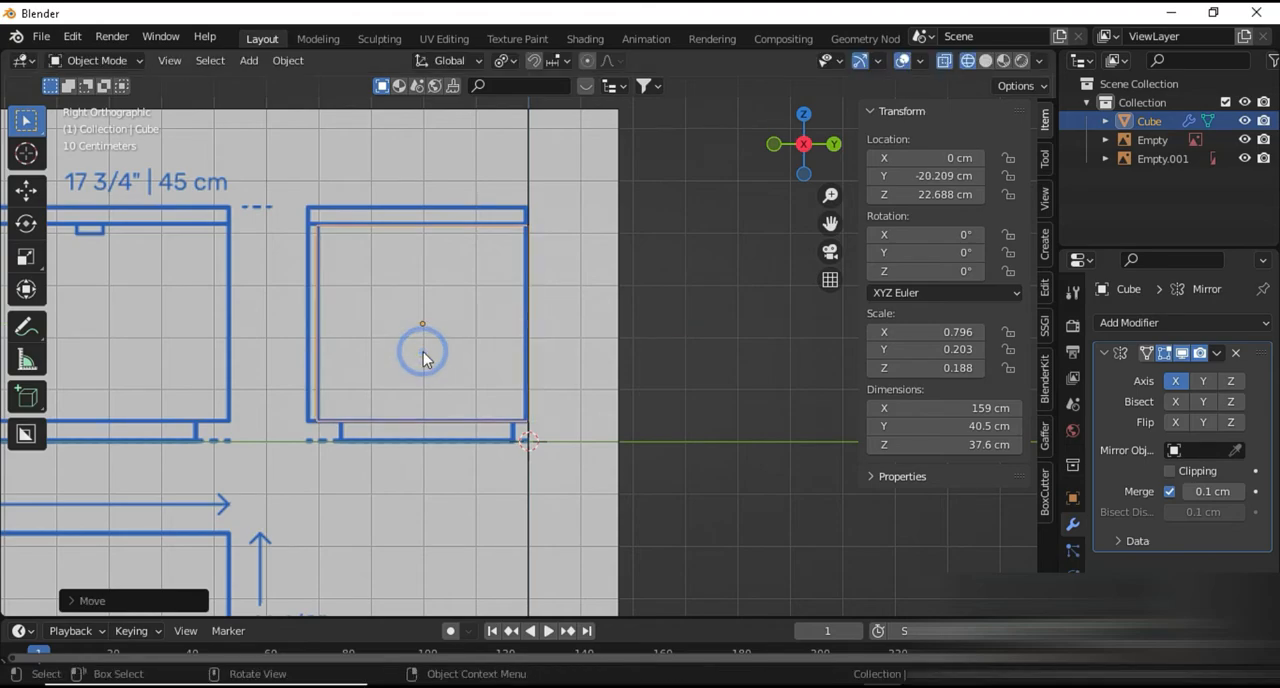
Fine-tune the cube's depth to about 40.6 cm and its Y location to about -20.4 cm against the cabinet's side outline
{"action": "key", "text": "s"}
{"action": "key", "text": "y"}
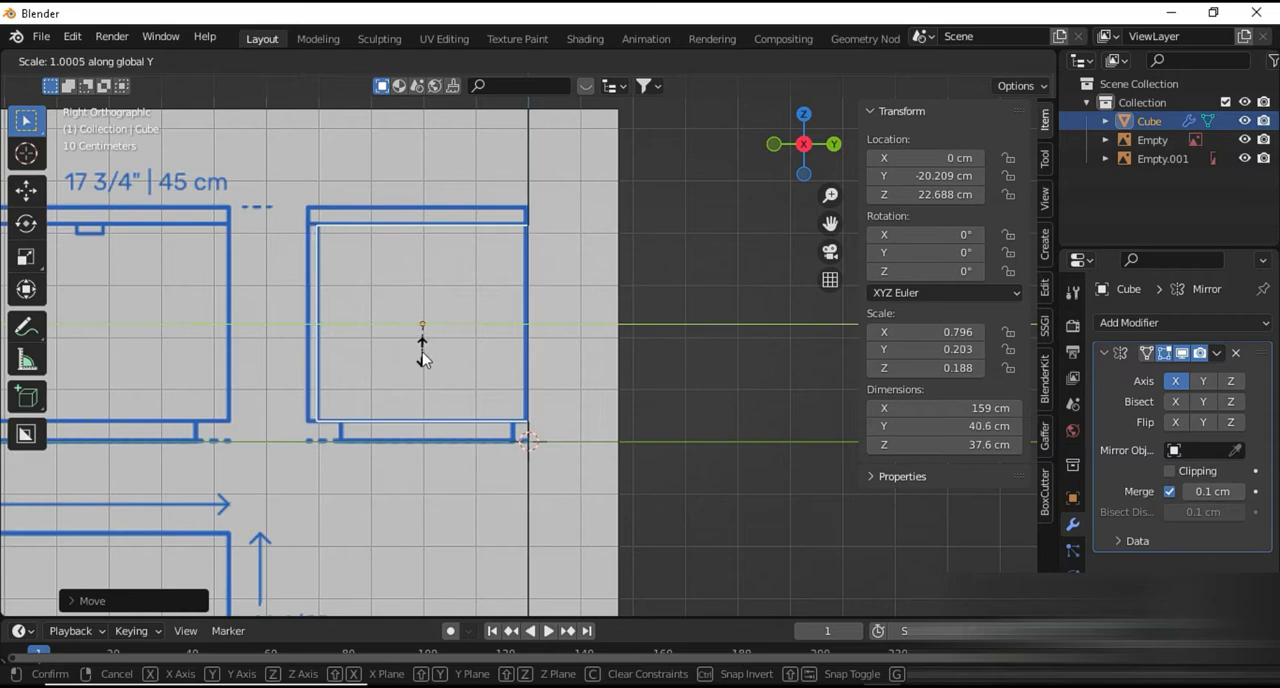
{"action": "left_click", "coordinate": [422, 350]}
{"action": "key", "text": "g"}
{"action": "key", "text": "y"}
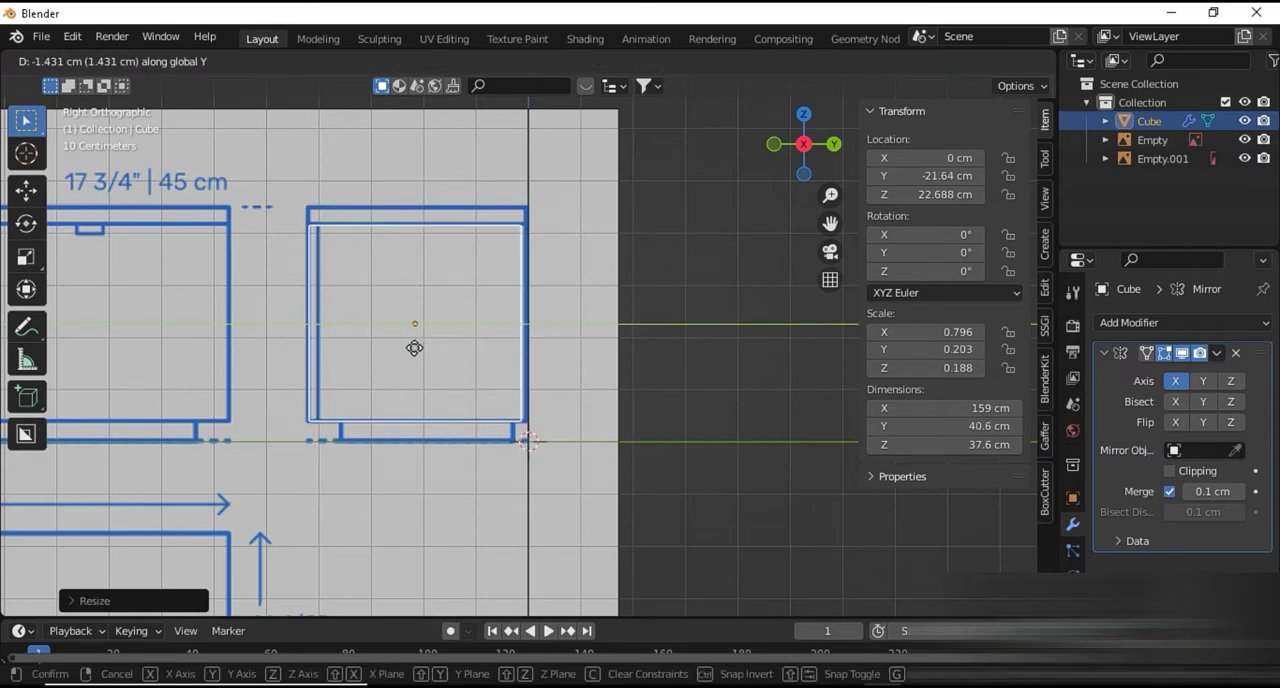
{"action": "left_click", "coordinate": [424, 349]}
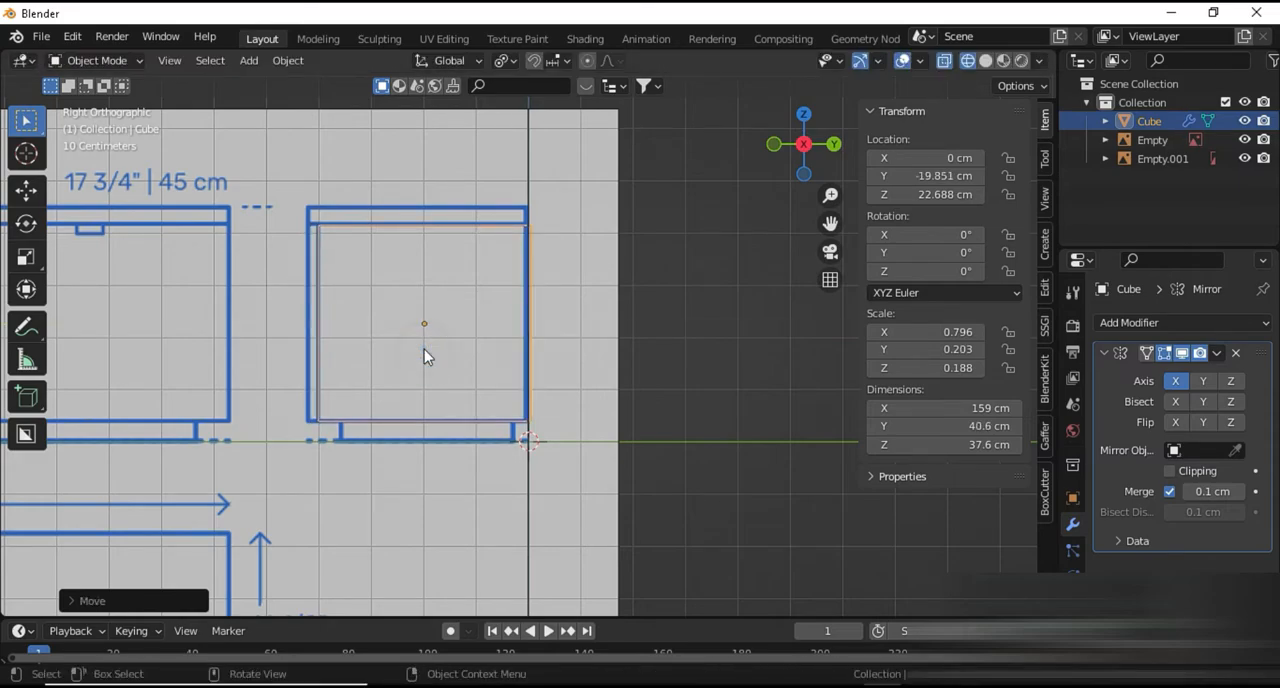
{"action": "key", "text": "s"}
{"action": "key", "text": "y"}
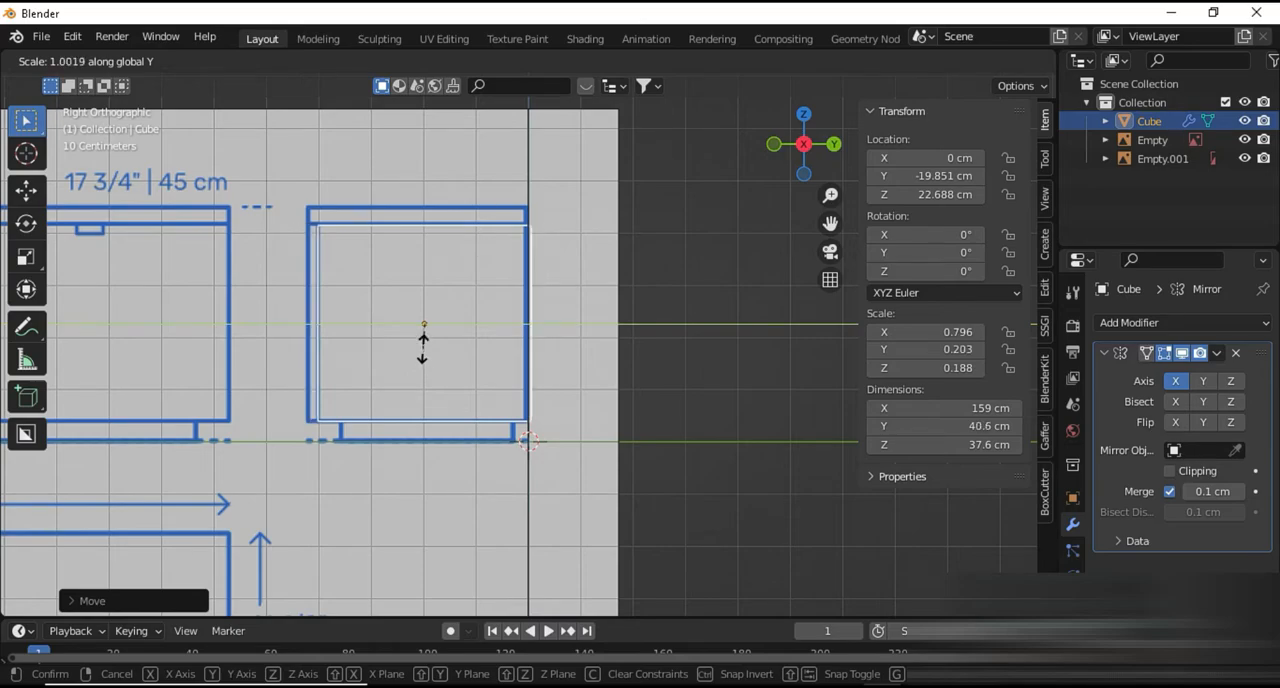
{"action": "left_click", "coordinate": [422, 340]}
{"action": "key", "text": "g"}
{"action": "key", "text": "y"}
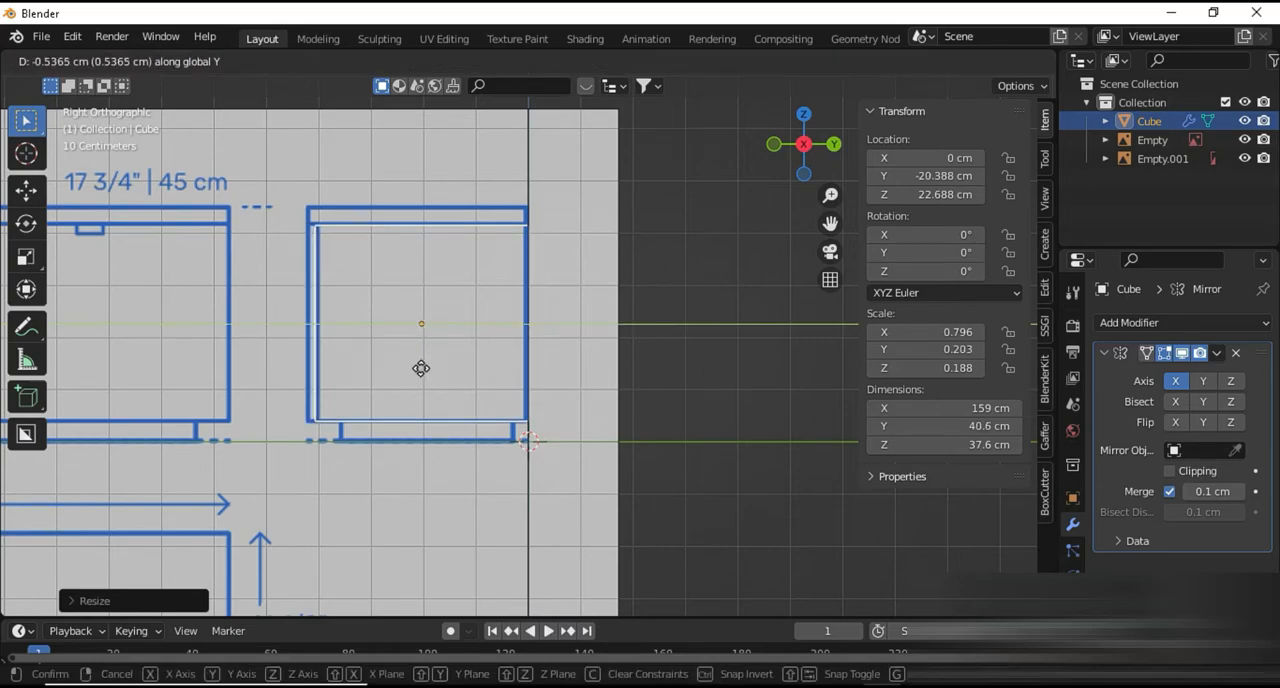
{"action": "left_click", "coordinate": [421, 368]}
In mesh editing, move the cube's lower front vertices out to the lower front corner of the cabinet's outer side outline
{"action": "scroll", "coordinate": [362, 430], "scroll_direction": "up", "scroll_amount": 3}
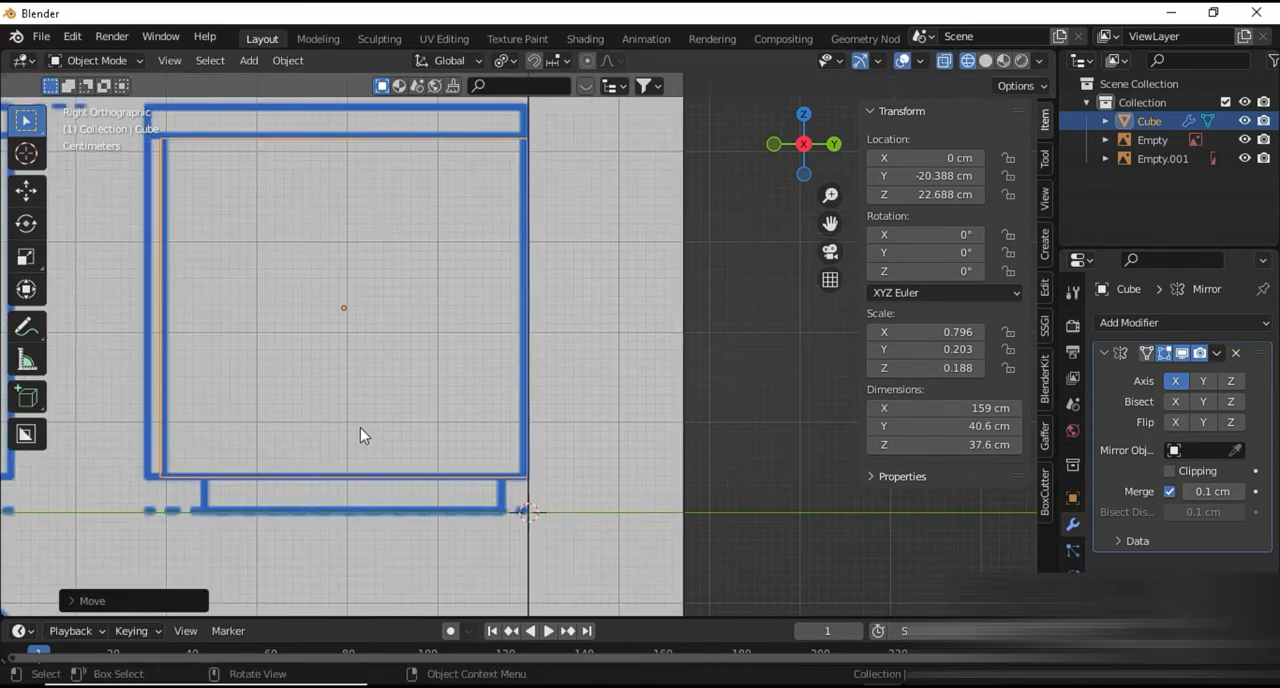
{"action": "middle_click_drag", "start_coordinate": [360, 427], "coordinate": [543, 398], "text": "shift"}
{"action": "middle_click_drag", "start_coordinate": [460, 312], "coordinate": [478, 372], "text": "shift"}
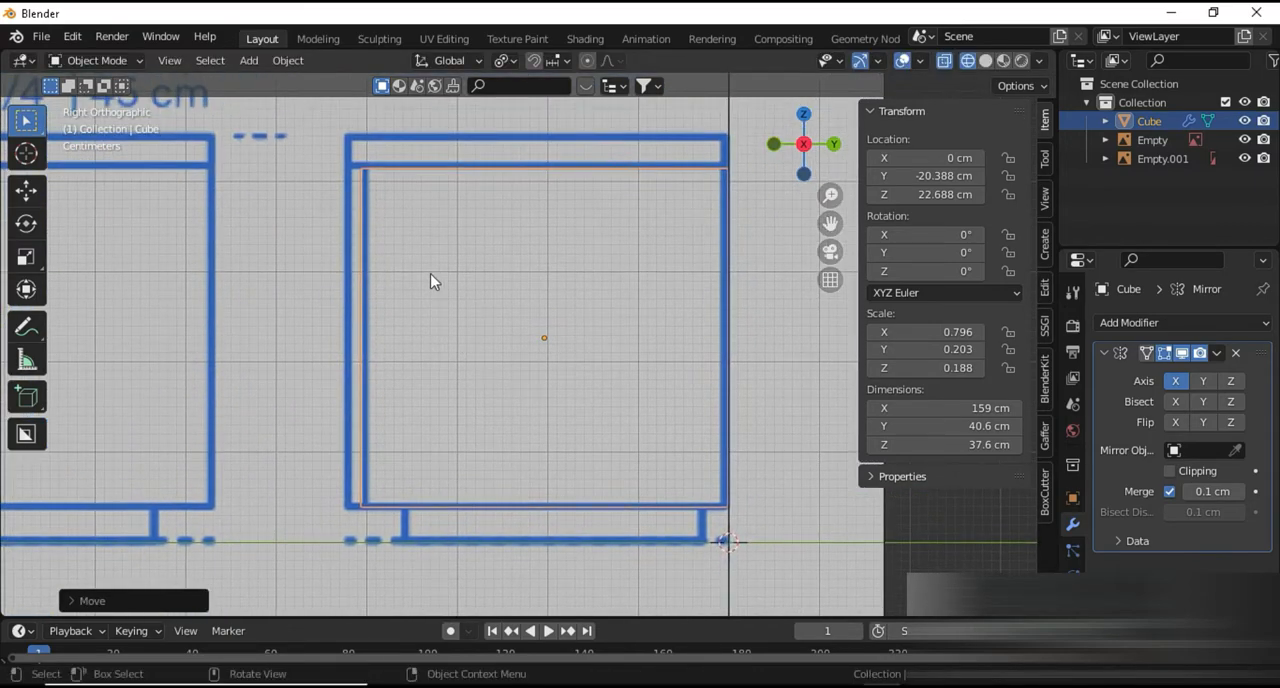
{"action": "key", "text": "Tab"}
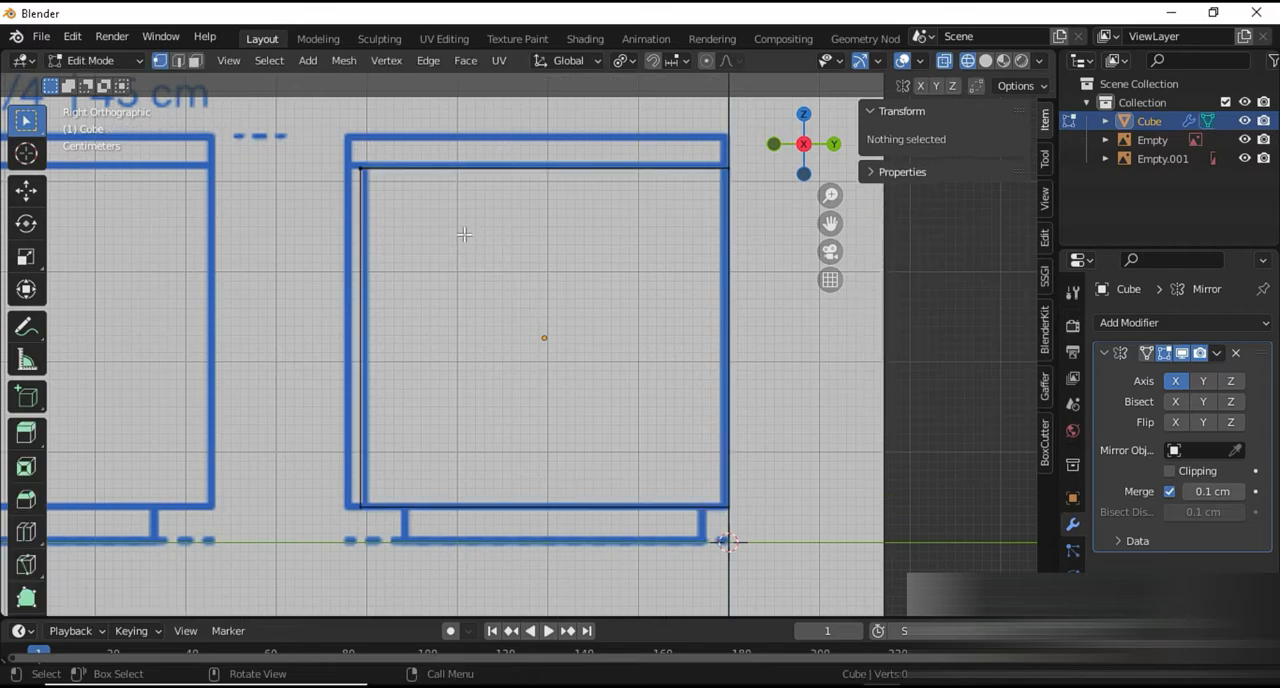
{"action": "scroll", "coordinate": [428, 228], "scroll_direction": "down", "scroll_amount": 1}
{"action": "left_click_drag", "start_coordinate": [324, 146], "coordinate": [441, 515]}
{"action": "left_click_drag", "start_coordinate": [352, 467], "coordinate": [401, 514]}
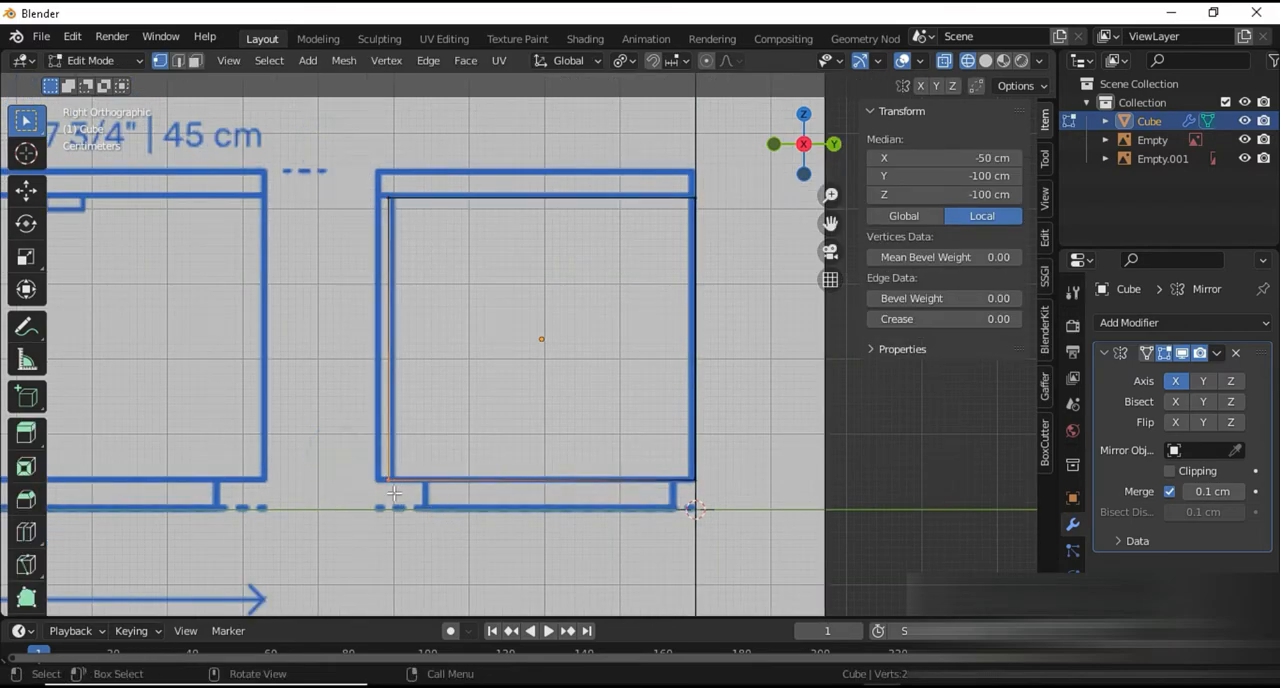
{"action": "scroll", "coordinate": [394, 493], "scroll_direction": "up", "scroll_amount": 5}
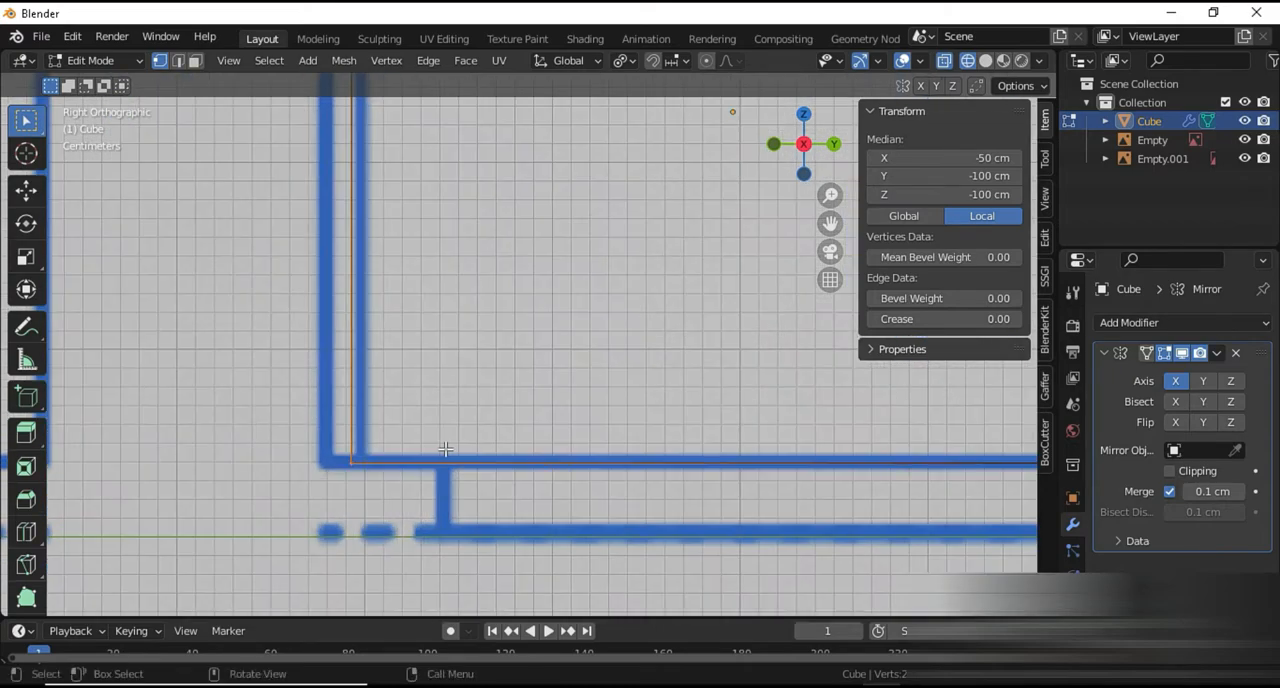
{"action": "key", "text": "g"}
{"action": "left_click", "coordinate": [421, 455]}
Move the cube's upper front vertices out to the outer front line just below the tabletop, making it about 42.3 cm deep
{"action": "scroll", "coordinate": [434, 276], "scroll_direction": "down", "scroll_amount": 3}
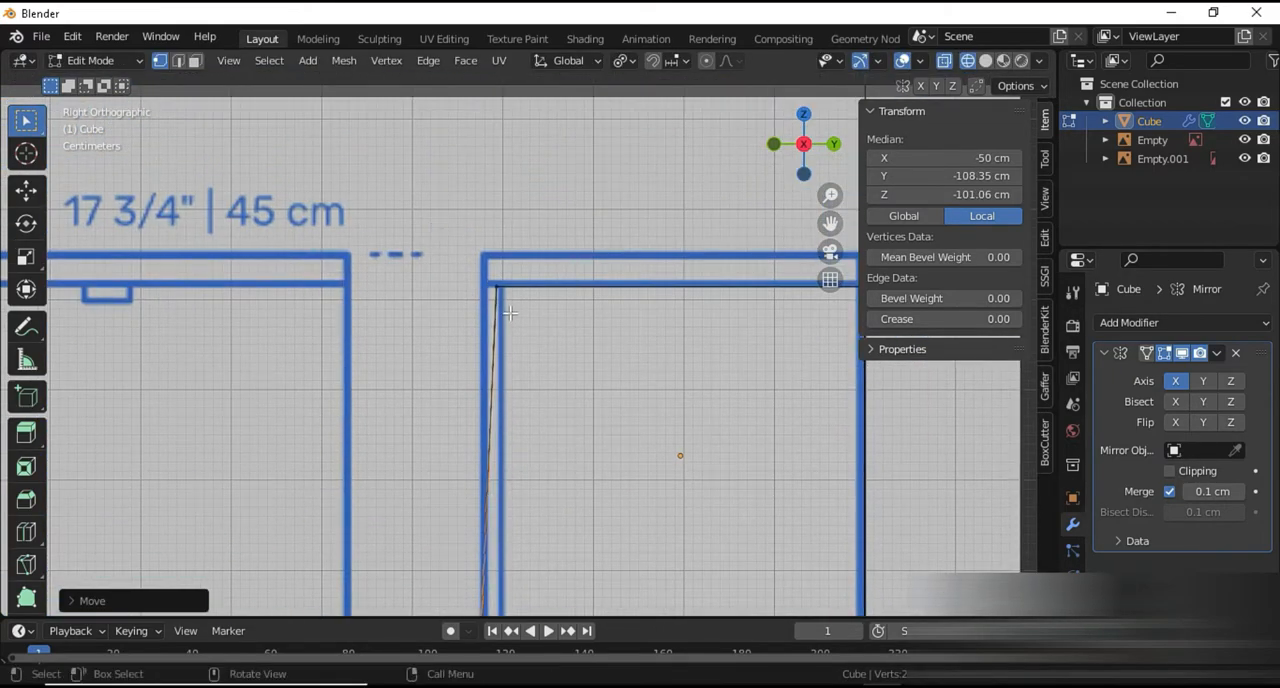
{"action": "key", "text": "g"}
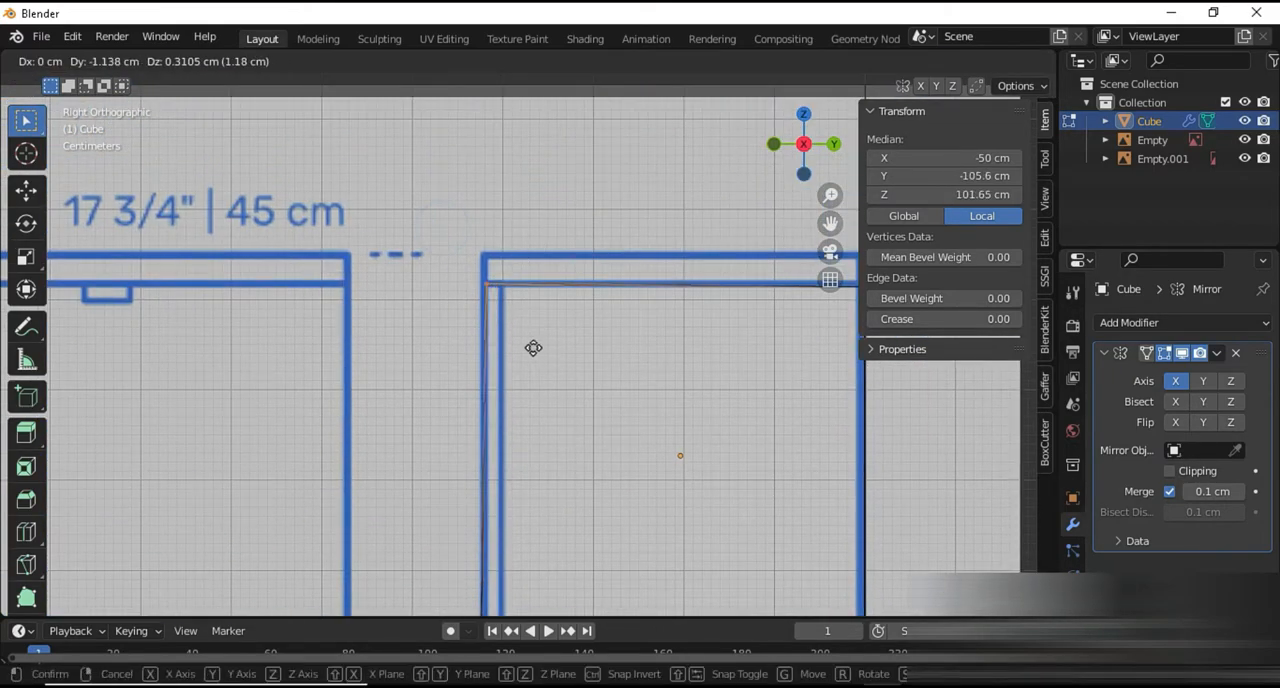
{"action": "left_click", "coordinate": [531, 348]}
{"action": "middle_click_drag", "start_coordinate": [533, 348], "coordinate": [319, 318], "text": "shift"}
{"action": "scroll", "coordinate": [543, 275], "scroll_direction": "up", "scroll_amount": 1}
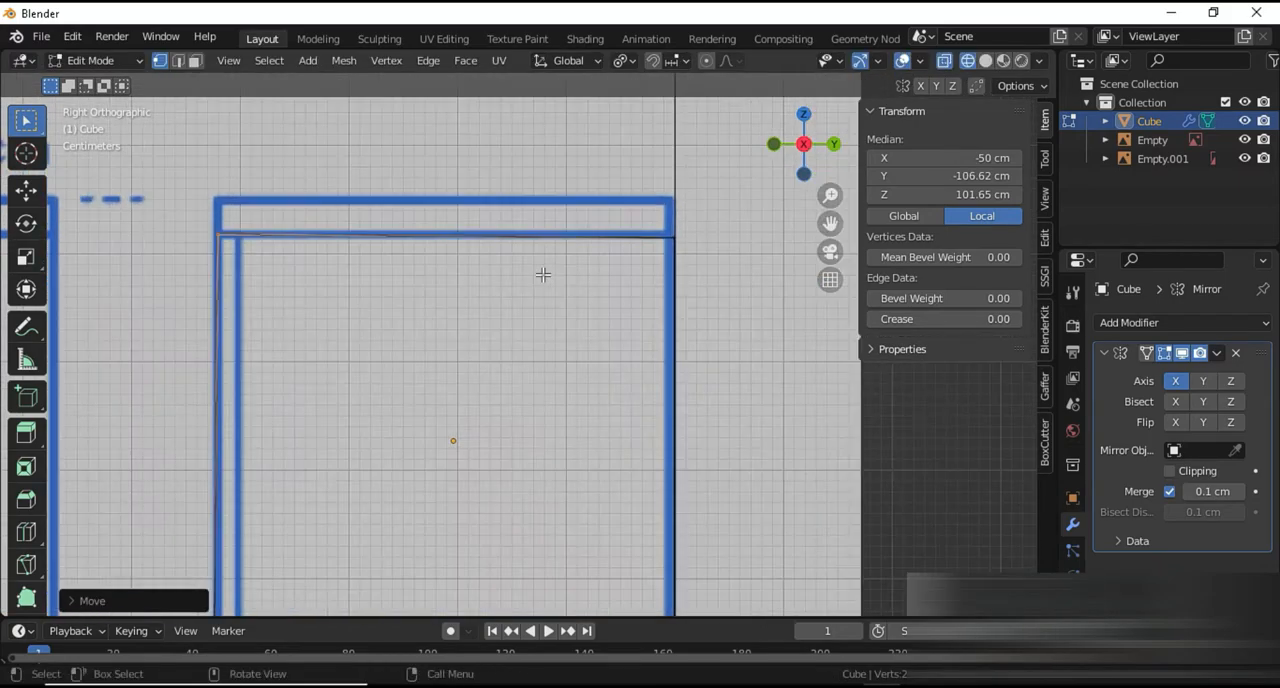
{"action": "middle_click_drag", "start_coordinate": [597, 343], "coordinate": [559, 151], "text": "shift"}
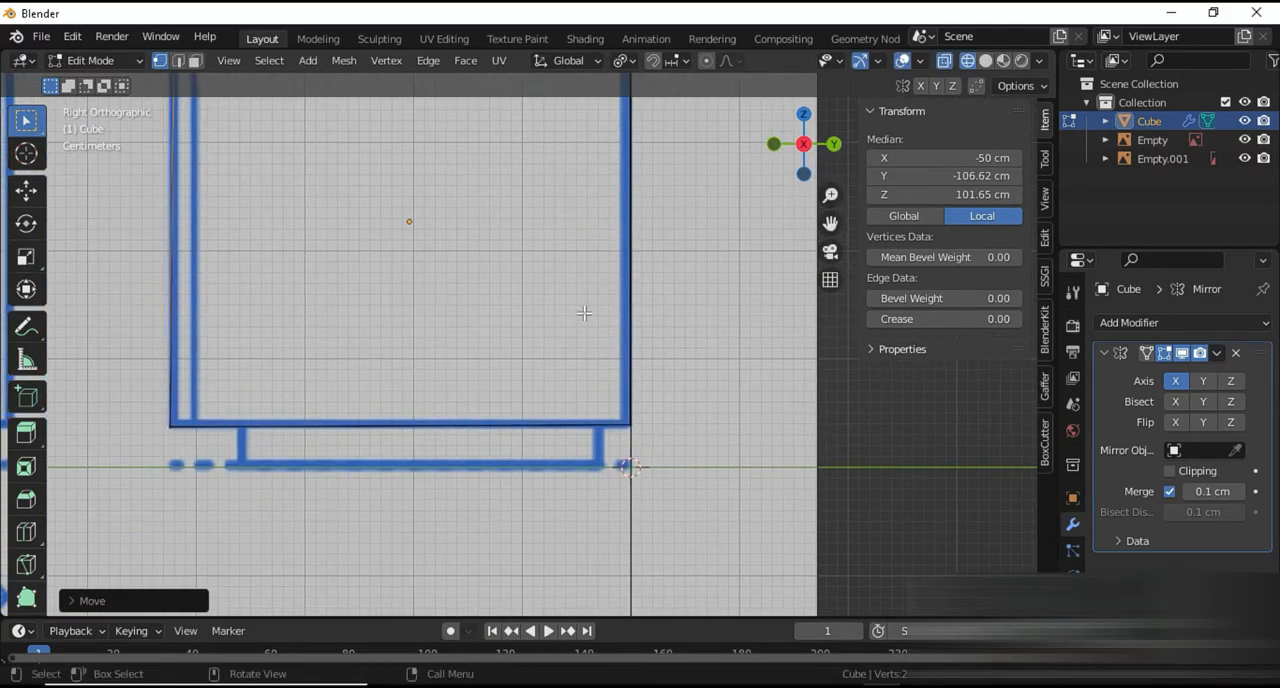
Display the cube in solid shading and inspect it from the front and in perspective, ending in object mode
{"action": "key", "text": "Tab"}
{"action": "scroll", "coordinate": [509, 311], "scroll_direction": "down", "scroll_amount": 3}
{"action": "middle_click_drag", "start_coordinate": [509, 311], "coordinate": [676, 390]}
{"action": "key", "text": "shift+z"}
{"action": "mouse_move", "coordinate": [632, 430]}
{"action": "middle_mouse_down"}
{"action": "mouse_move", "coordinate": [673, 387]}
{"action": "mouse_move", "coordinate": [489, 339]}
{"action": "mouse_move", "coordinate": [559, 415]}
{"action": "middle_mouse_up"}
{"action": "key", "text": "KP_1"}
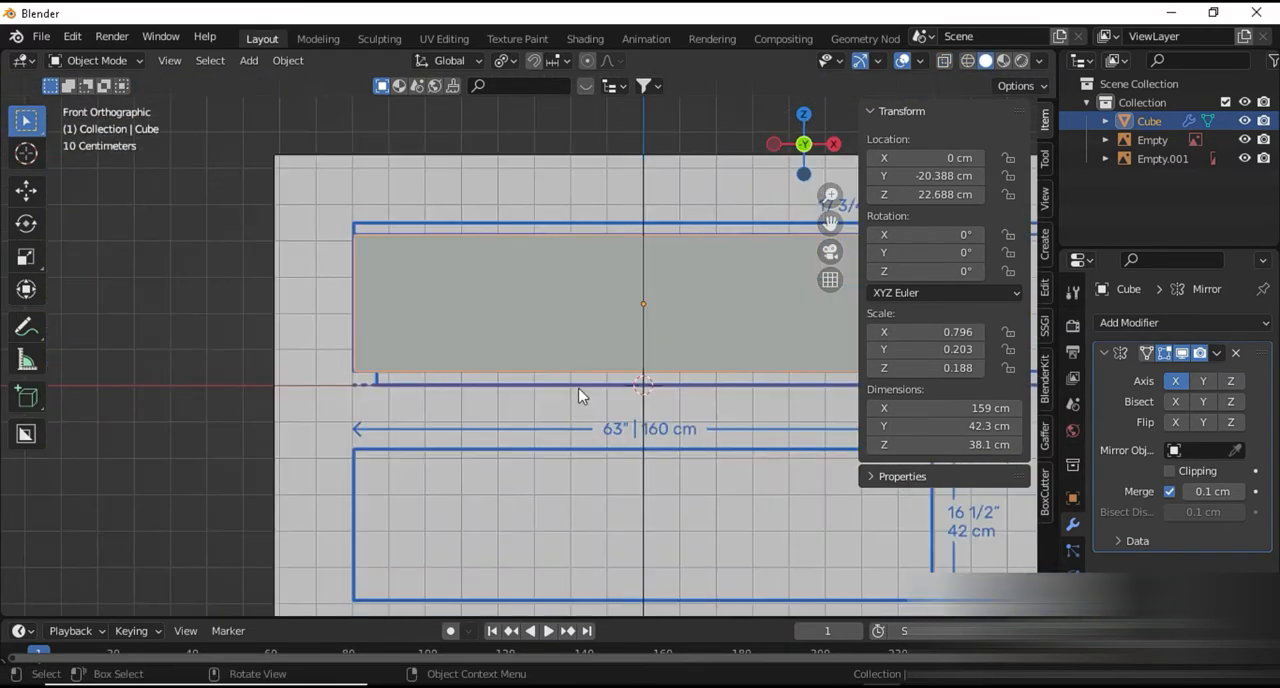
{"action": "key", "text": "Tab"}
{"action": "middle_click_drag", "start_coordinate": [410, 380], "coordinate": [451, 449]}
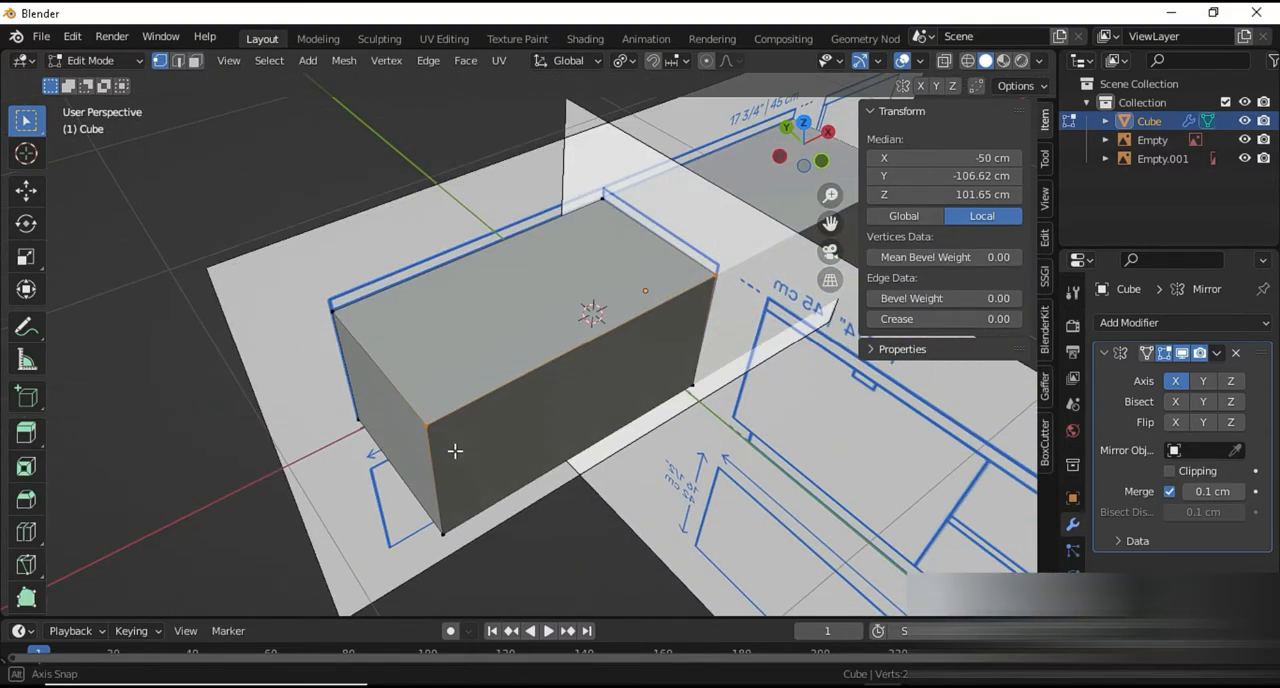
{"action": "key", "text": "Tab"}
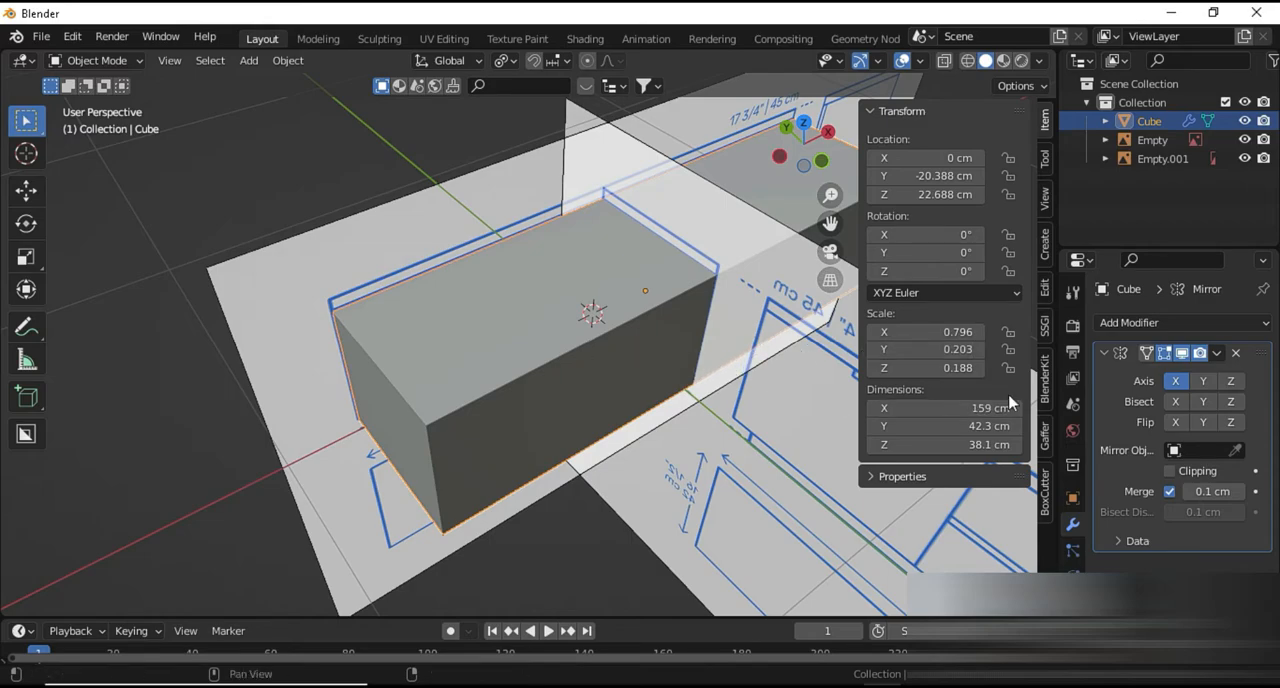
Apply all transforms to the cube and open its mesh for face editing
{"action": "key", "text": "ctrl+a"}
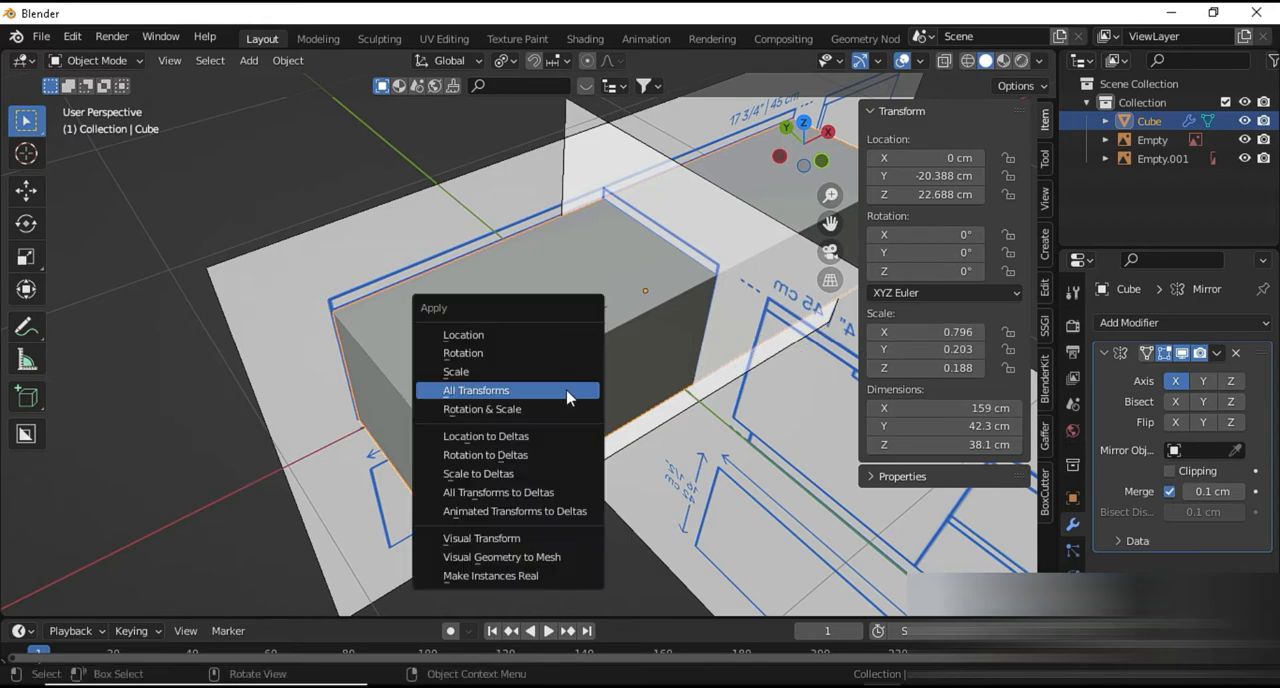
{"action": "left_click", "coordinate": [545, 394]}
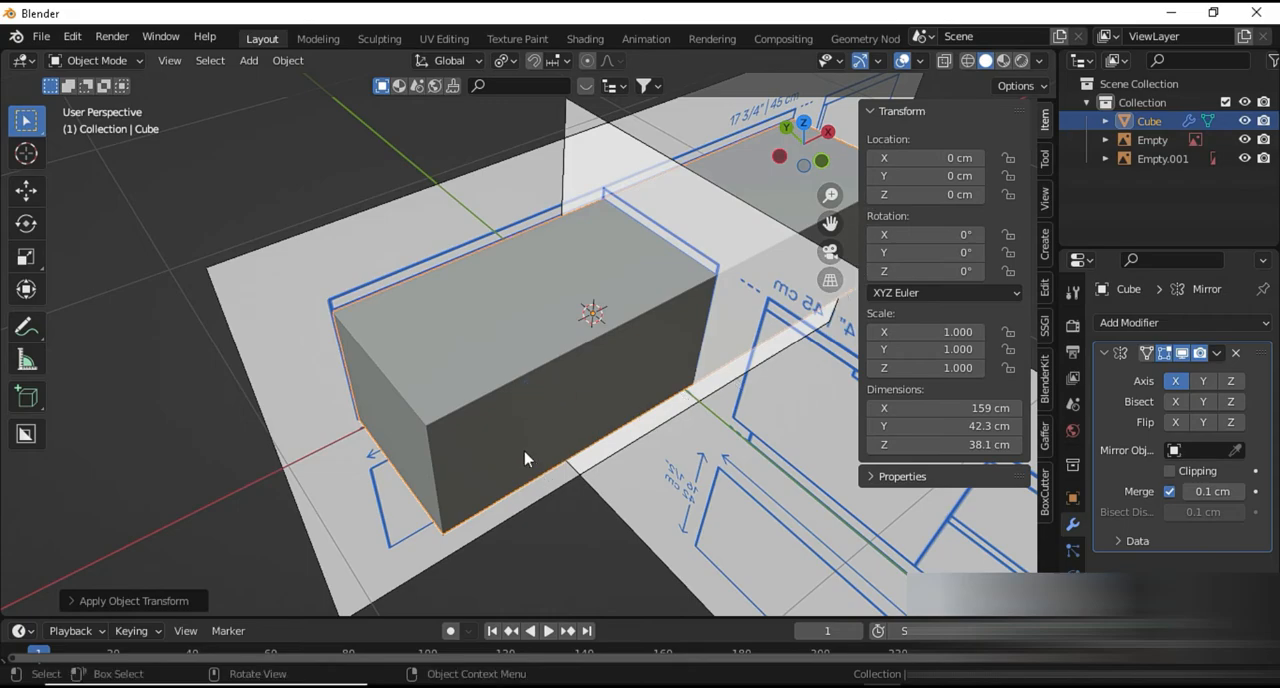
{"action": "key", "text": "Tab"}
{"action": "scroll", "coordinate": [441, 398], "scroll_direction": "up", "scroll_amount": 2}
{"action": "key", "text": "3"}
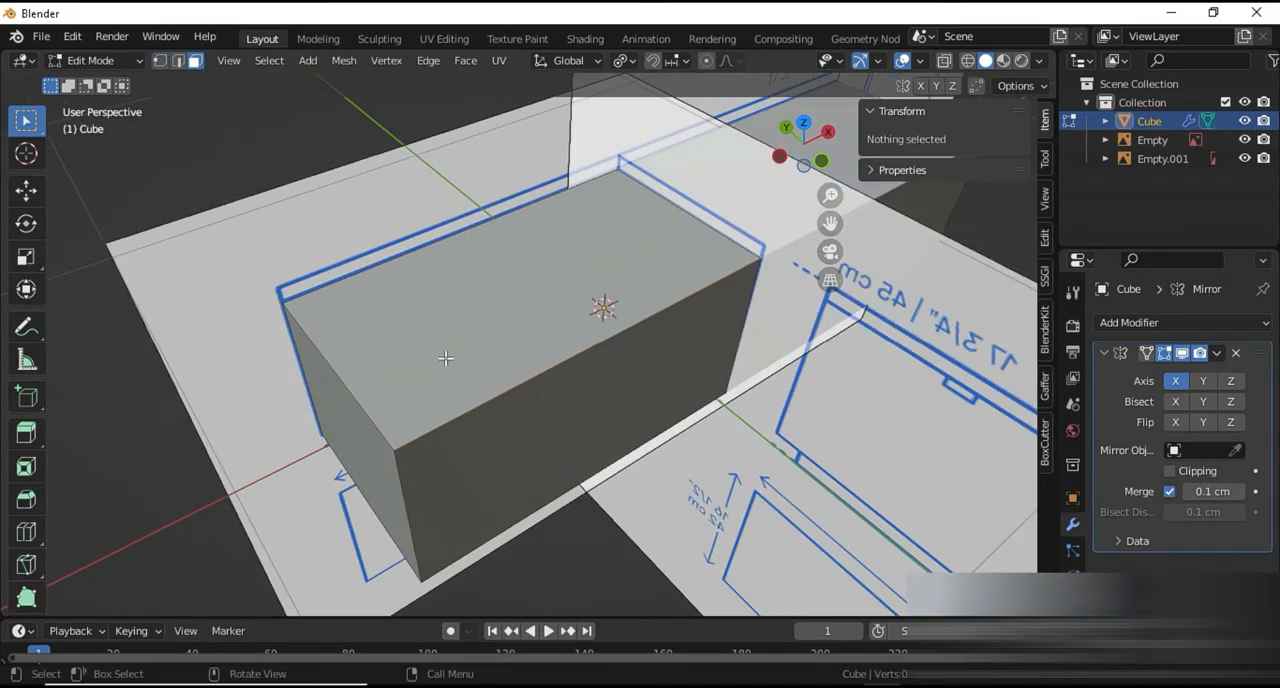
Duplicate the cube's top face in place
{"action": "left_click", "coordinate": [446, 357]}
{"action": "key", "text": "g"}
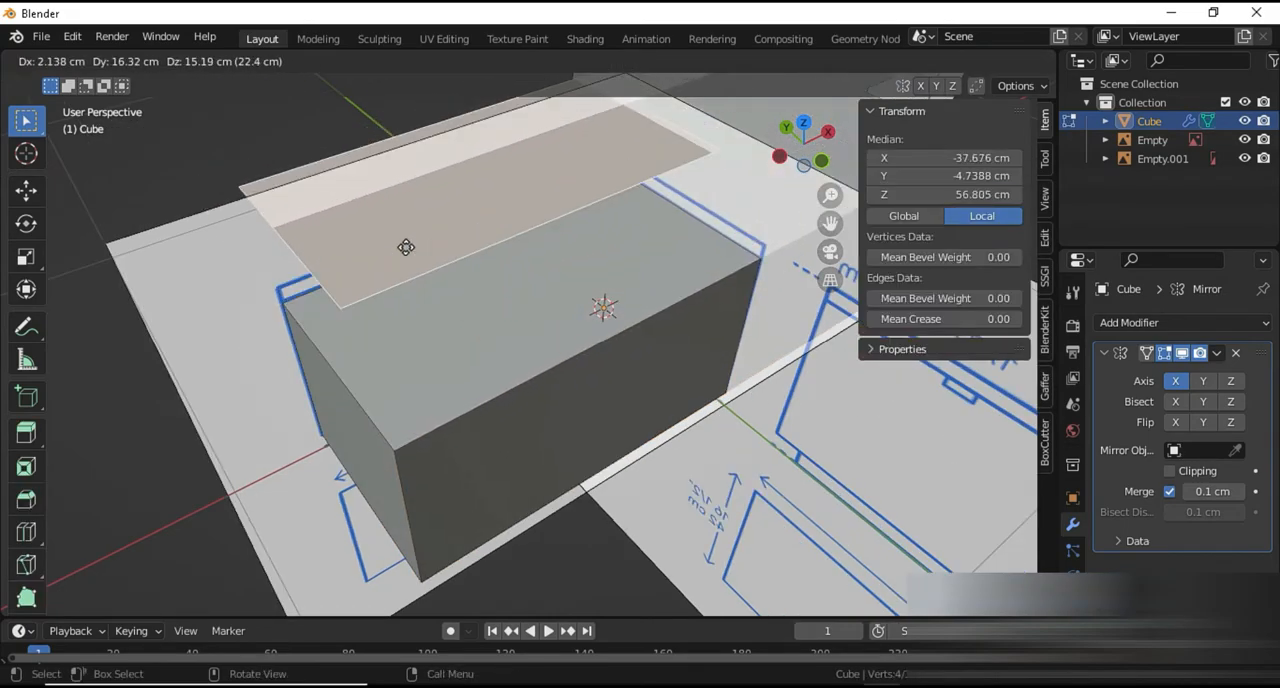
{"action": "right_click", "coordinate": [405, 308]}
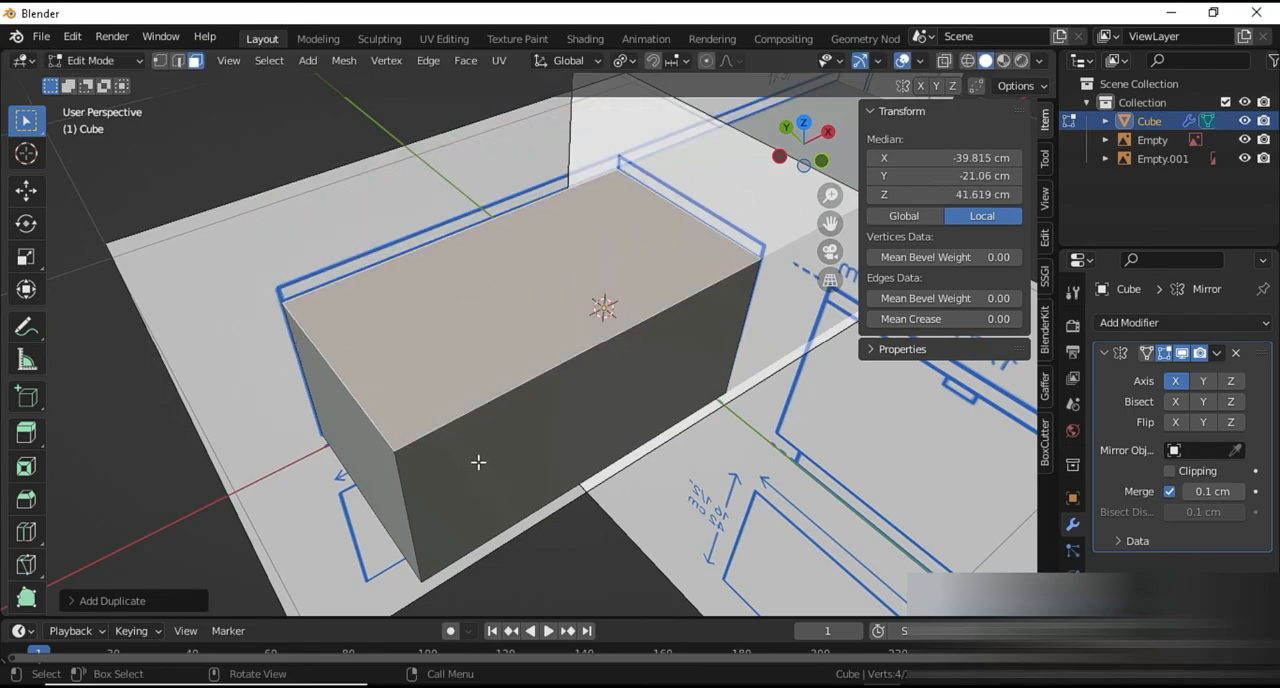
Scale the duplicated face out past the cabinet edges, reducing its X overhang slightly, for a tabletop about 165 cm wide and 46.8 cm deep
{"action": "middle_click_drag", "start_coordinate": [485, 467], "coordinate": [549, 460]}
{"action": "key", "text": "s"}
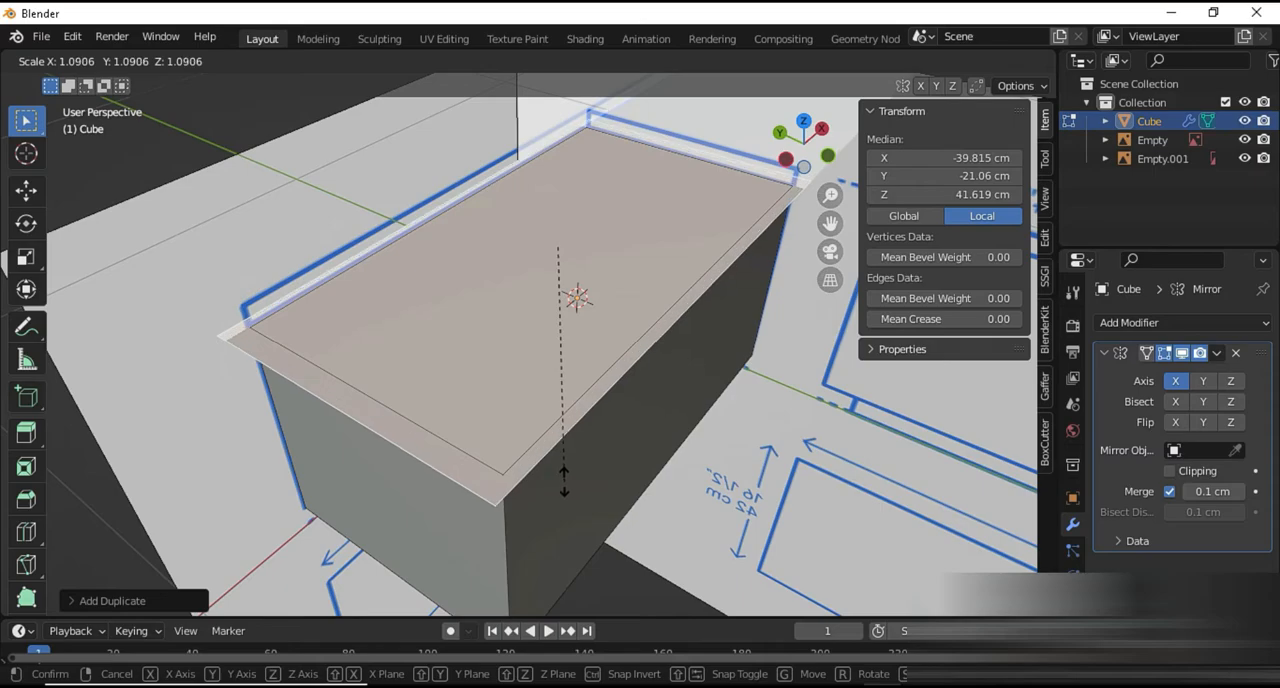
{"action": "left_click", "coordinate": [571, 486]}
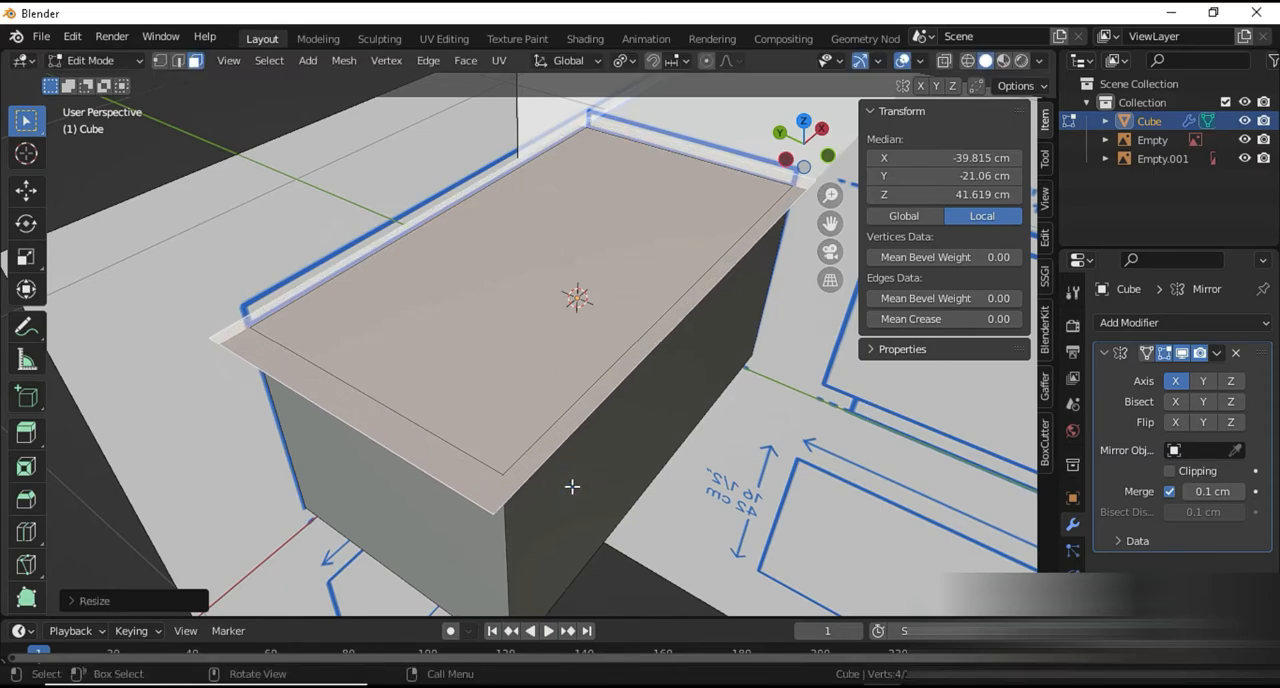
{"action": "key", "text": "s"}
{"action": "key", "text": "x"}
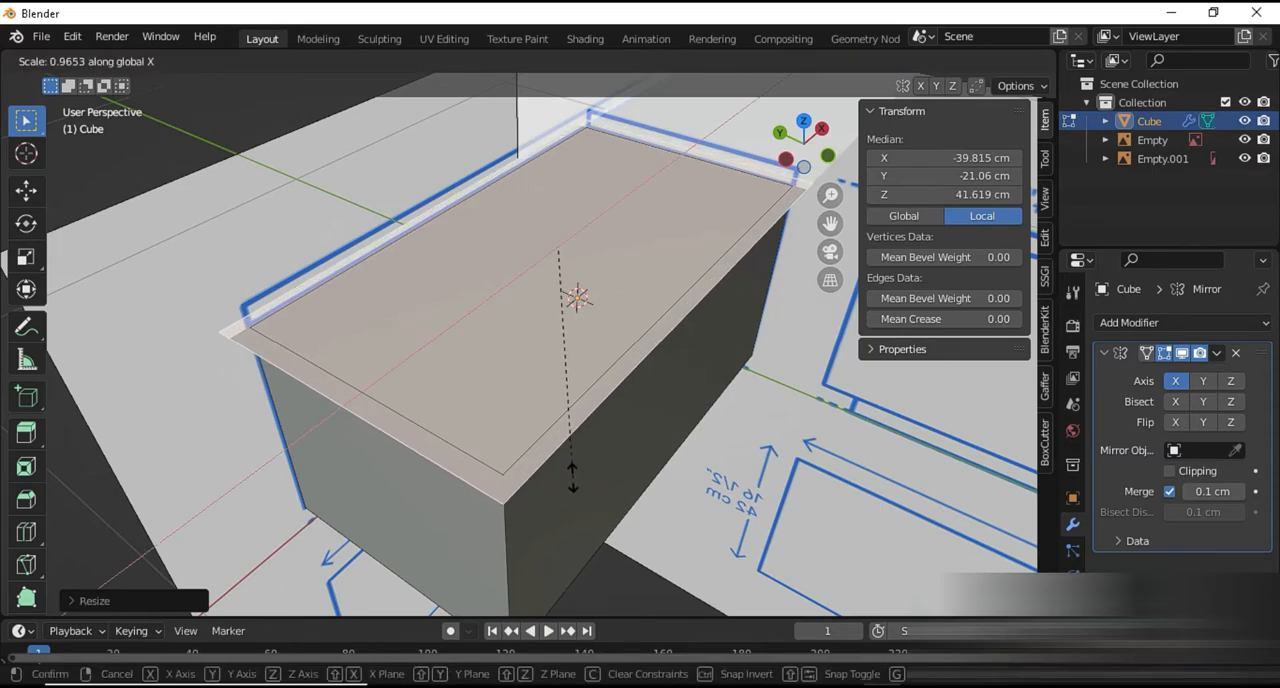
{"action": "left_click", "coordinate": [572, 477]}
{"action": "mouse_move", "coordinate": [573, 477]}
{"action": "middle_mouse_down"}
{"action": "mouse_move", "coordinate": [691, 451]}
{"action": "mouse_move", "coordinate": [577, 473]}
{"action": "middle_mouse_up"}
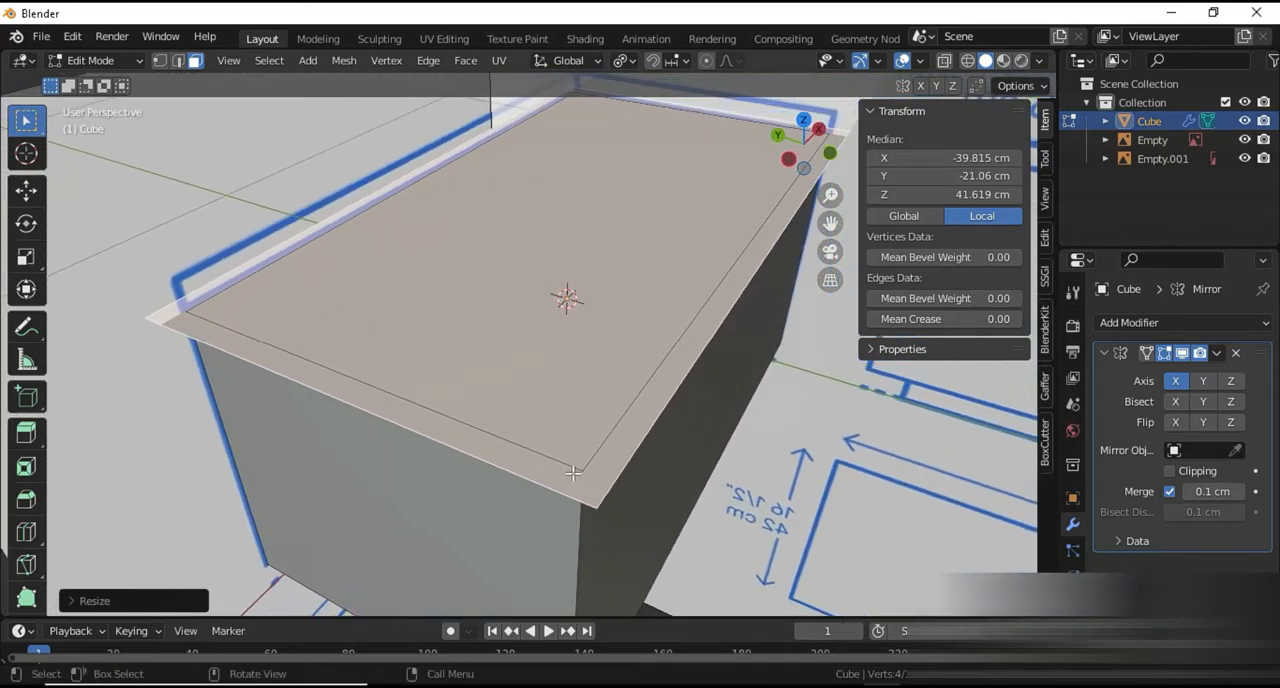
Extrude the enlarged face about 3.7 cm upward along Z to the tabletop's upper line in the front drawing
{"action": "key", "text": "KP_1"}
{"action": "key", "text": "g"}
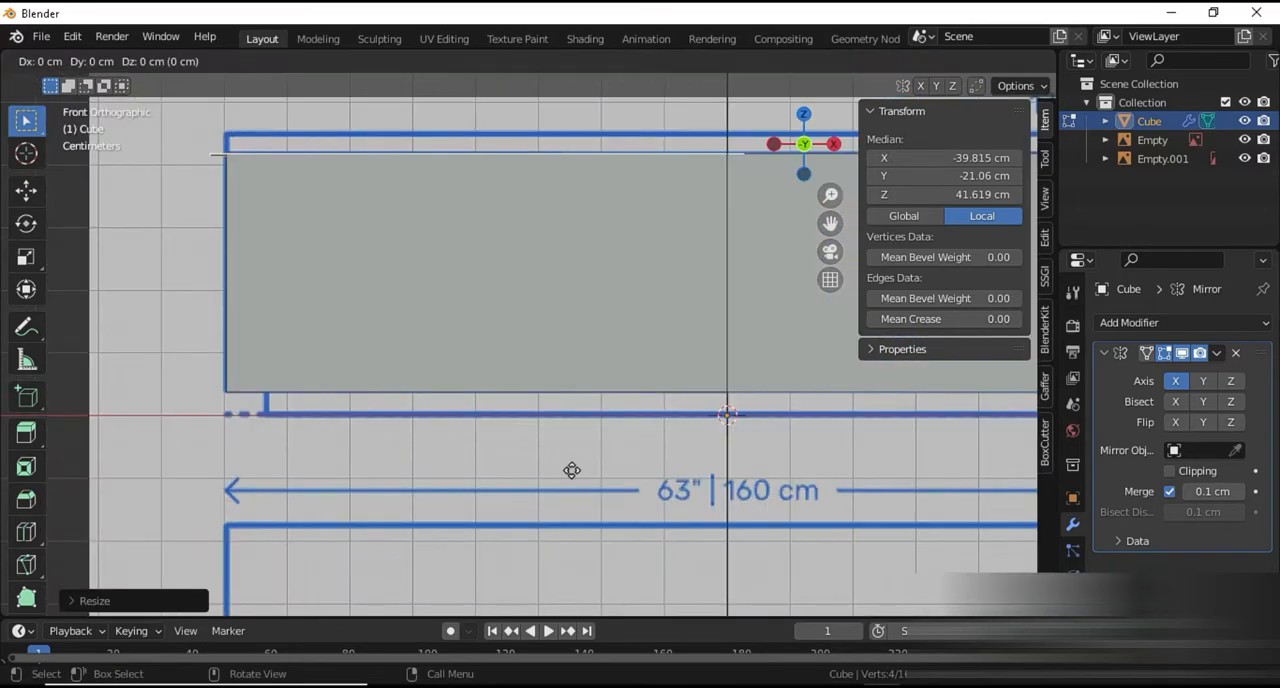
{"action": "key", "text": "z"}
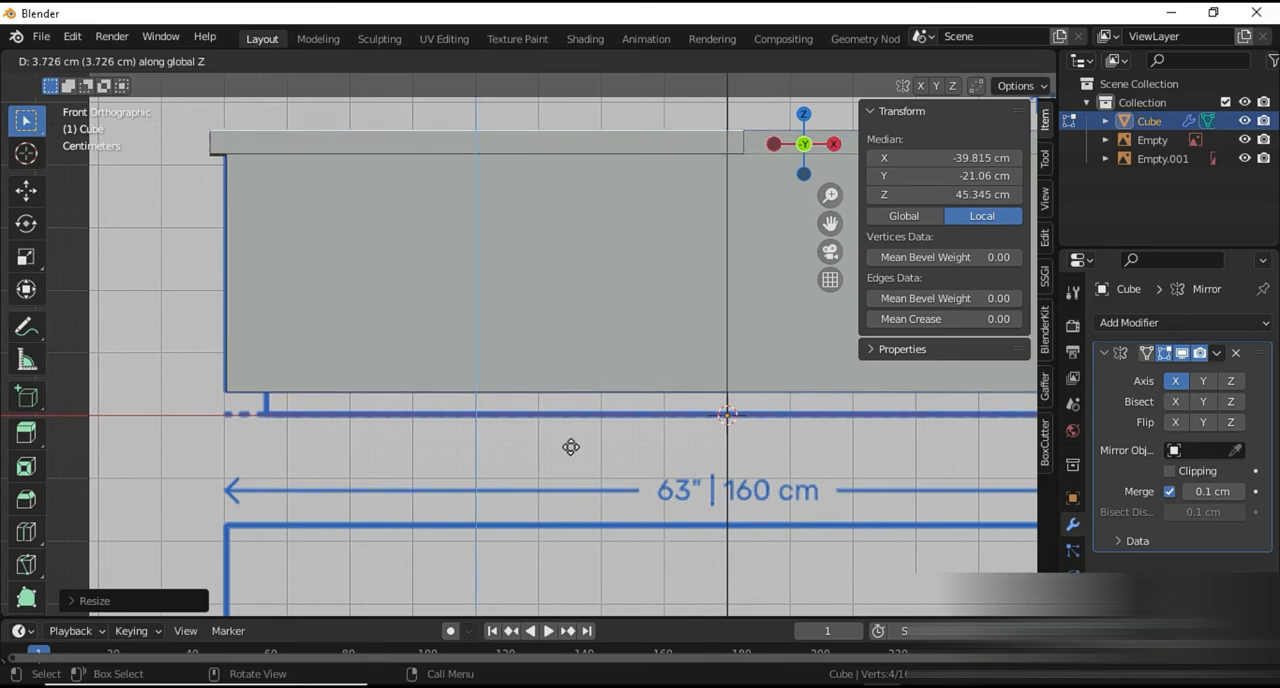
{"action": "left_click", "coordinate": [570, 447]}
Inspect the tabletop and cabinet body in object mode, in perspective and against the front drawing
{"action": "scroll", "coordinate": [570, 447], "scroll_direction": "down", "scroll_amount": 3}
{"action": "key", "text": "Tab"}
{"action": "middle_click_drag", "start_coordinate": [571, 450], "coordinate": [517, 471]}
{"action": "scroll", "coordinate": [517, 471], "scroll_direction": "down", "scroll_amount": 2}
{"action": "key", "text": "Tab"}
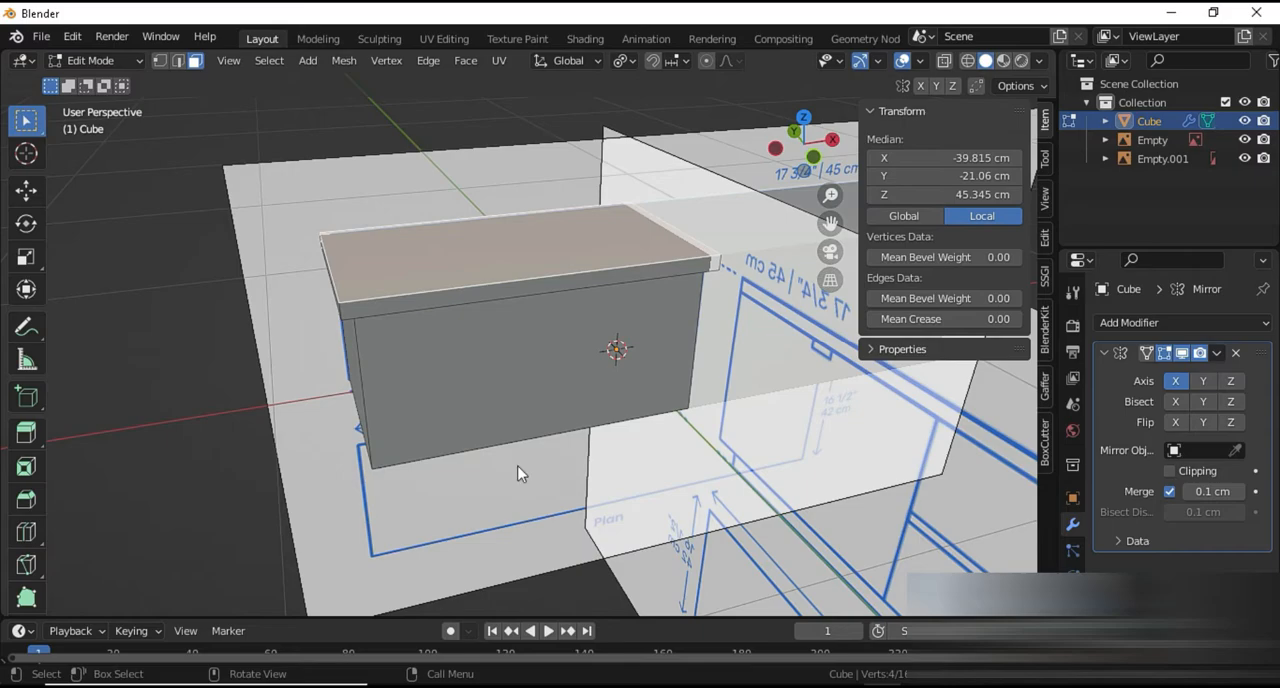
{"action": "key", "text": "Tab"}
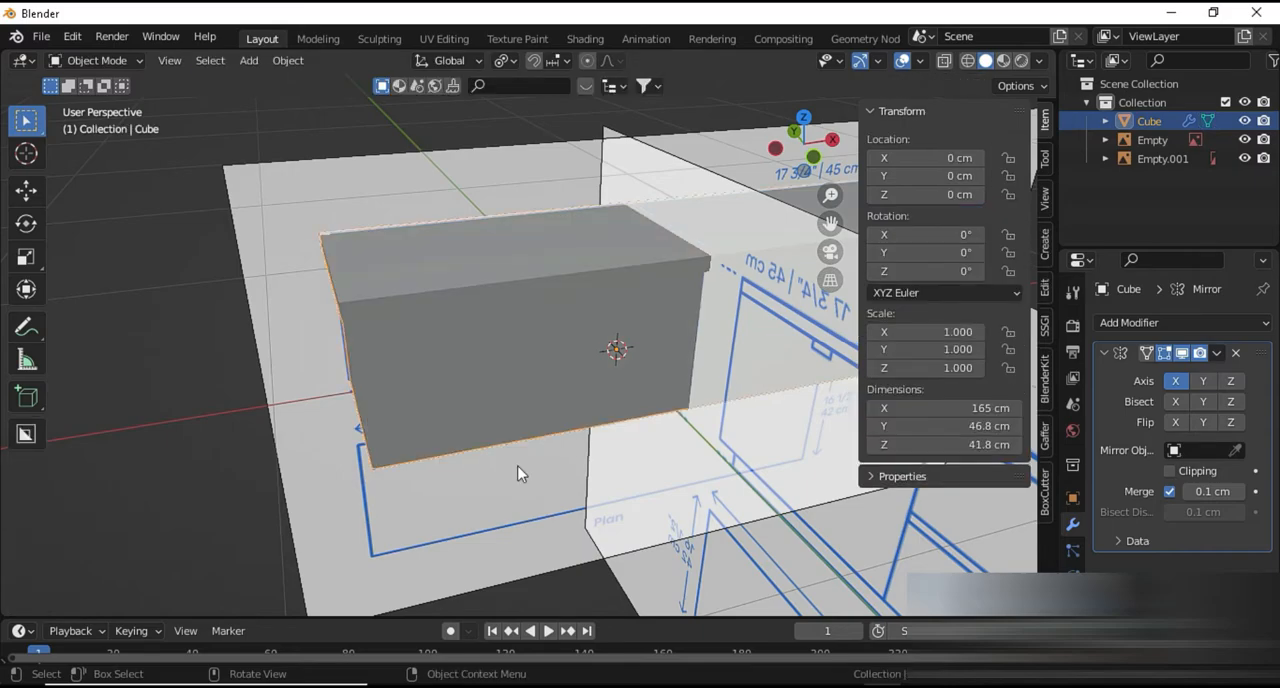
{"action": "middle_click_drag", "start_coordinate": [518, 473], "coordinate": [480, 440]}
{"action": "scroll", "coordinate": [483, 440], "scroll_direction": "up", "scroll_amount": 3}
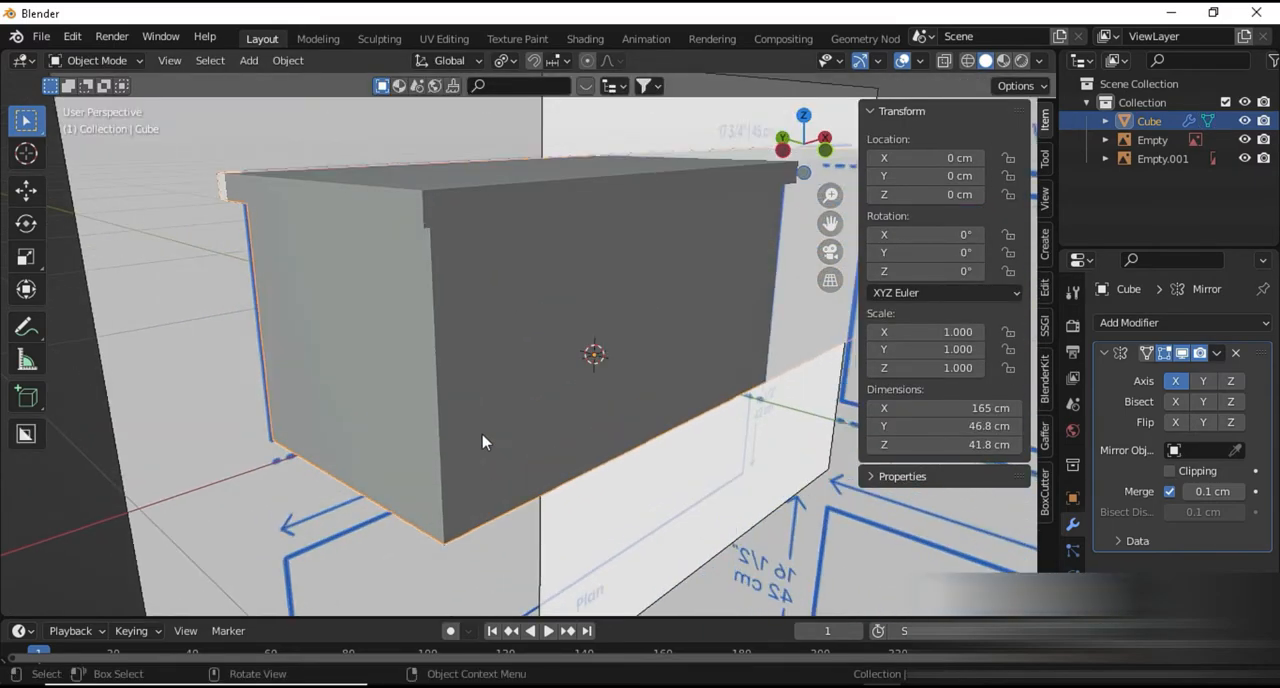
{"action": "key", "text": "KP_1"}
{"action": "scroll", "coordinate": [490, 438], "scroll_direction": "down", "scroll_amount": 3}
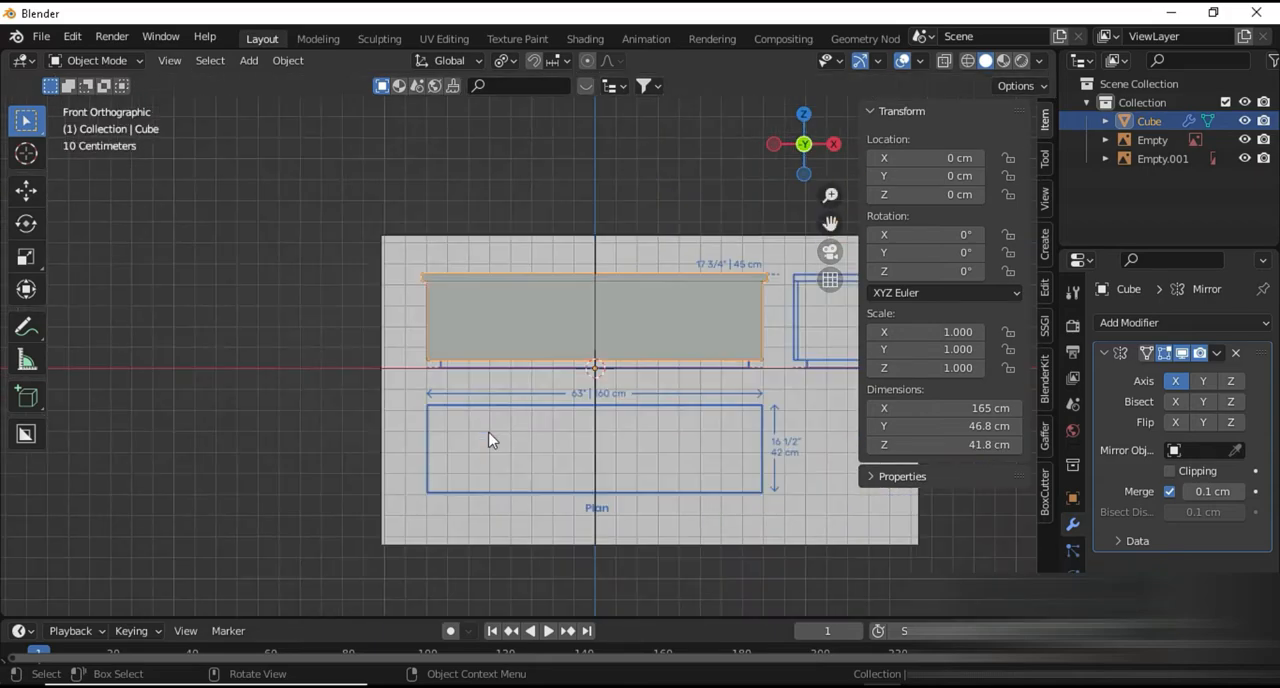
{"action": "scroll", "coordinate": [490, 438], "scroll_direction": "up", "scroll_amount": 2}
{"action": "middle_click_drag", "start_coordinate": [491, 437], "coordinate": [508, 486]}
{"action": "scroll", "coordinate": [507, 483], "scroll_direction": "up", "scroll_amount": 3}
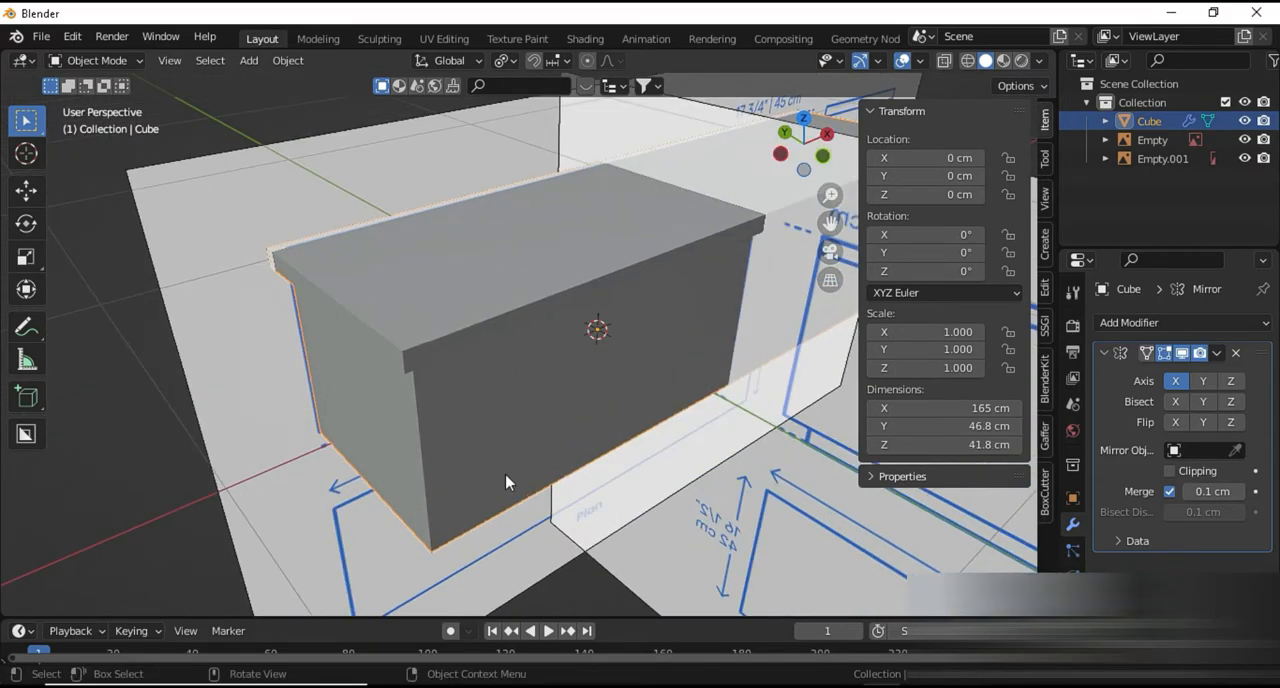
Add a new cube in the front view and flatten it along Z to about 4.1 cm thick for the base
{"action": "key", "text": "KP_1"}
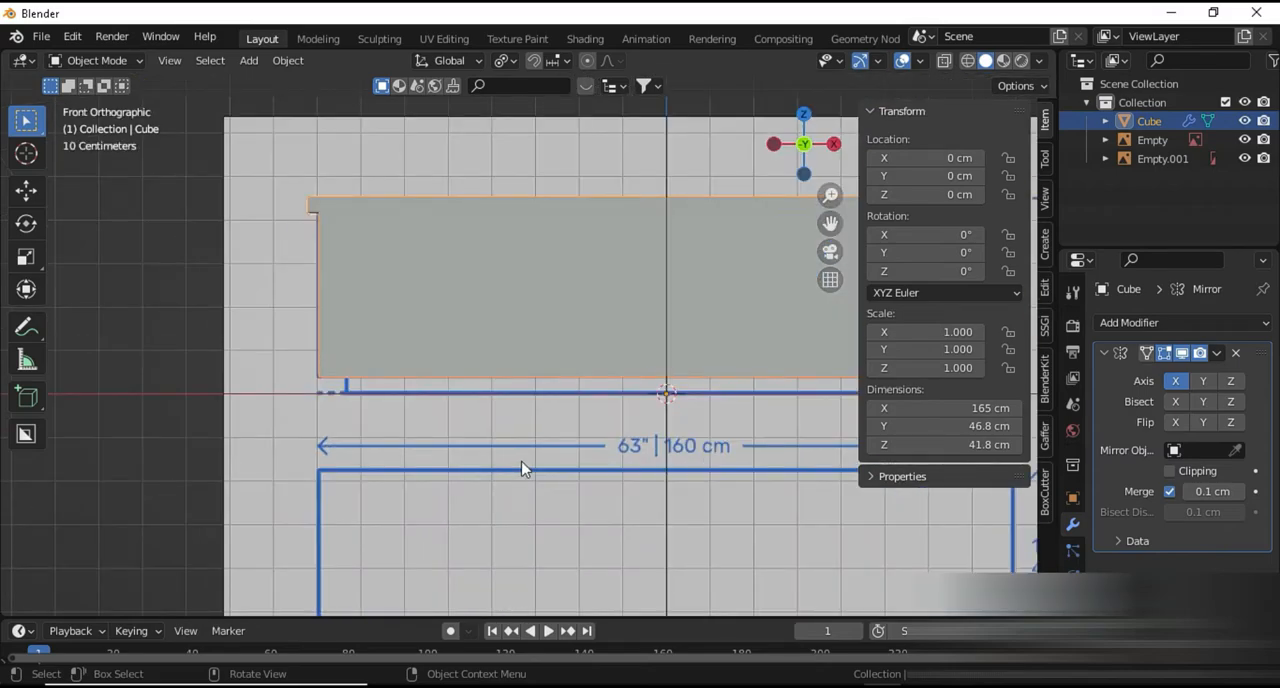
{"action": "middle_click_drag", "start_coordinate": [482, 462], "coordinate": [343, 443], "text": "shift"}
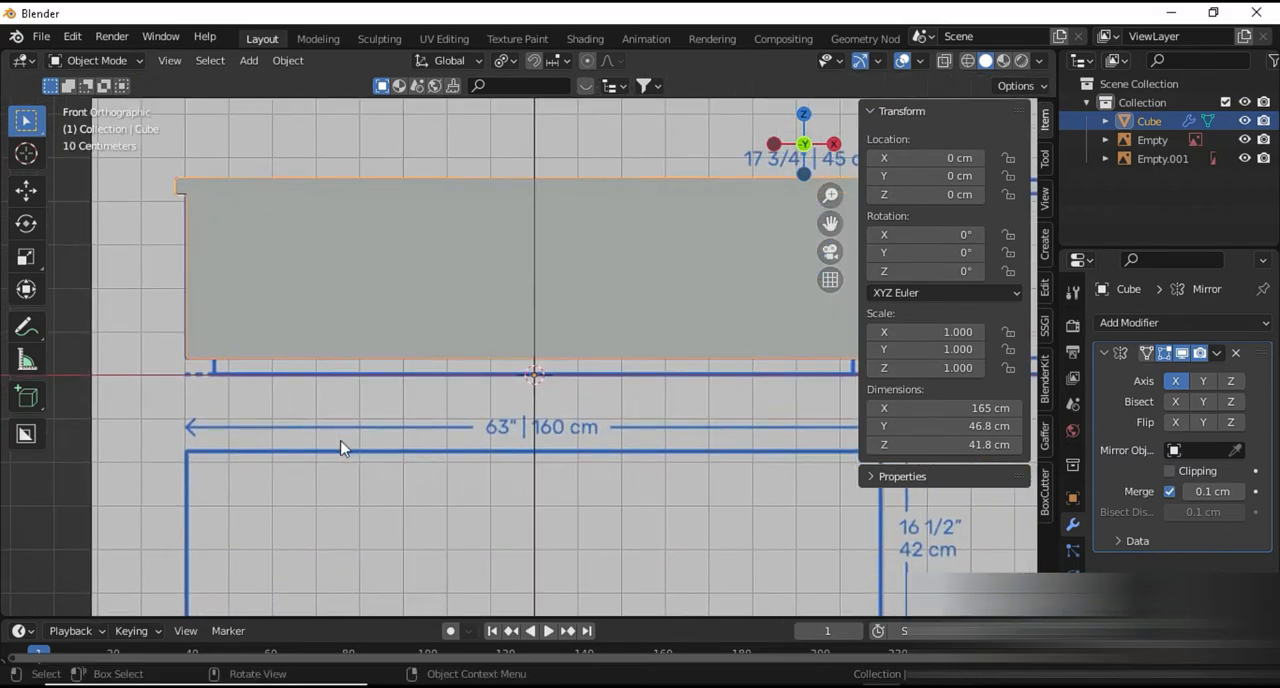
{"action": "key", "text": "shift+a"}
{"action": "mouse_move", "coordinate": [313, 305]}
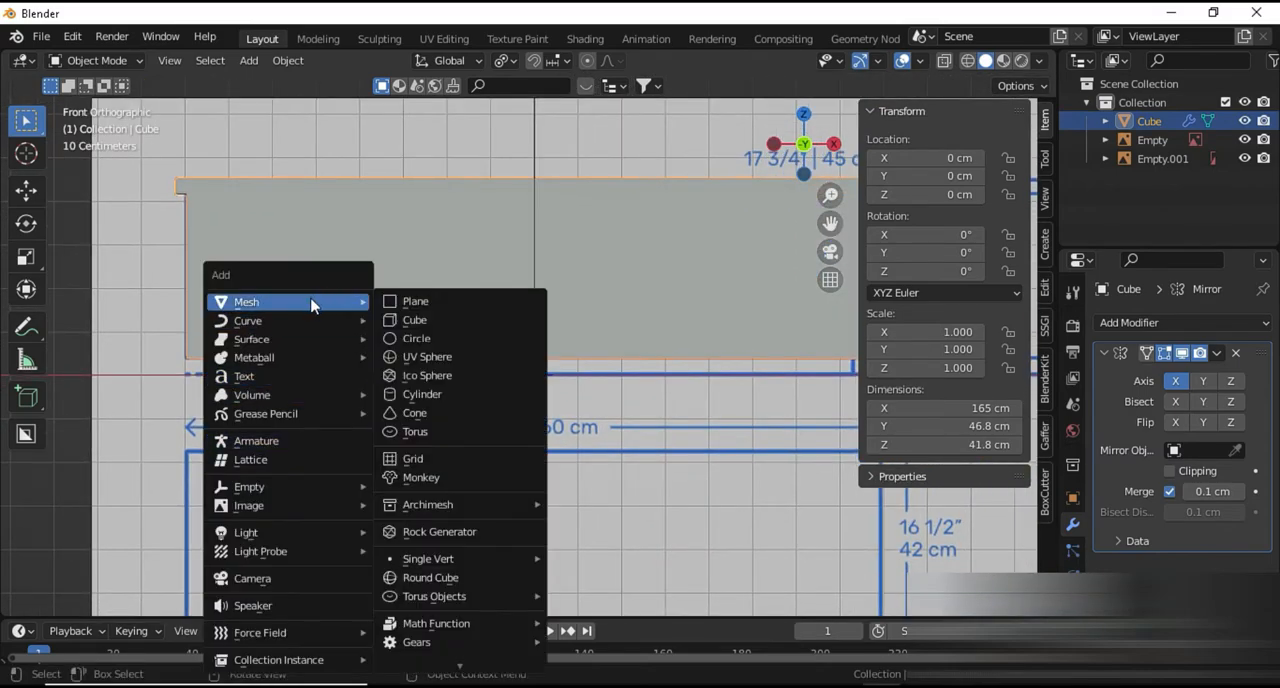
{"action": "left_click", "coordinate": [415, 320]}
{"action": "key", "text": "s"}
{"action": "key", "text": "z"}
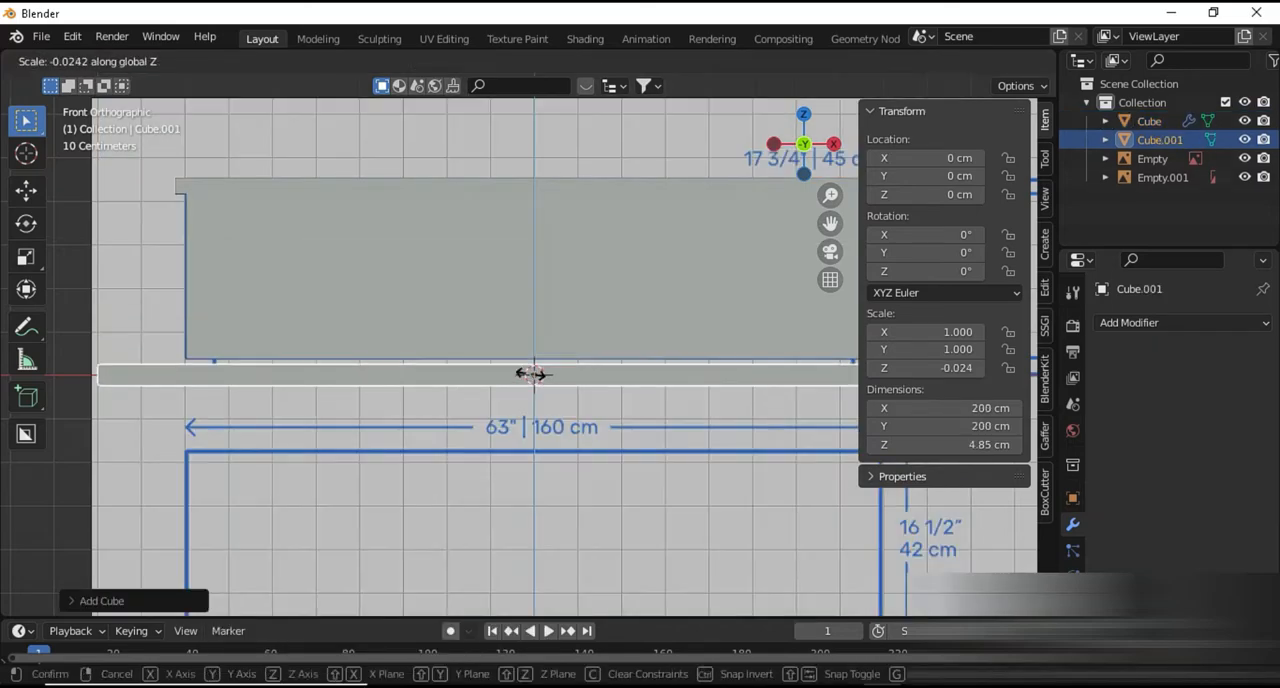
{"action": "left_click", "coordinate": [535, 375]}
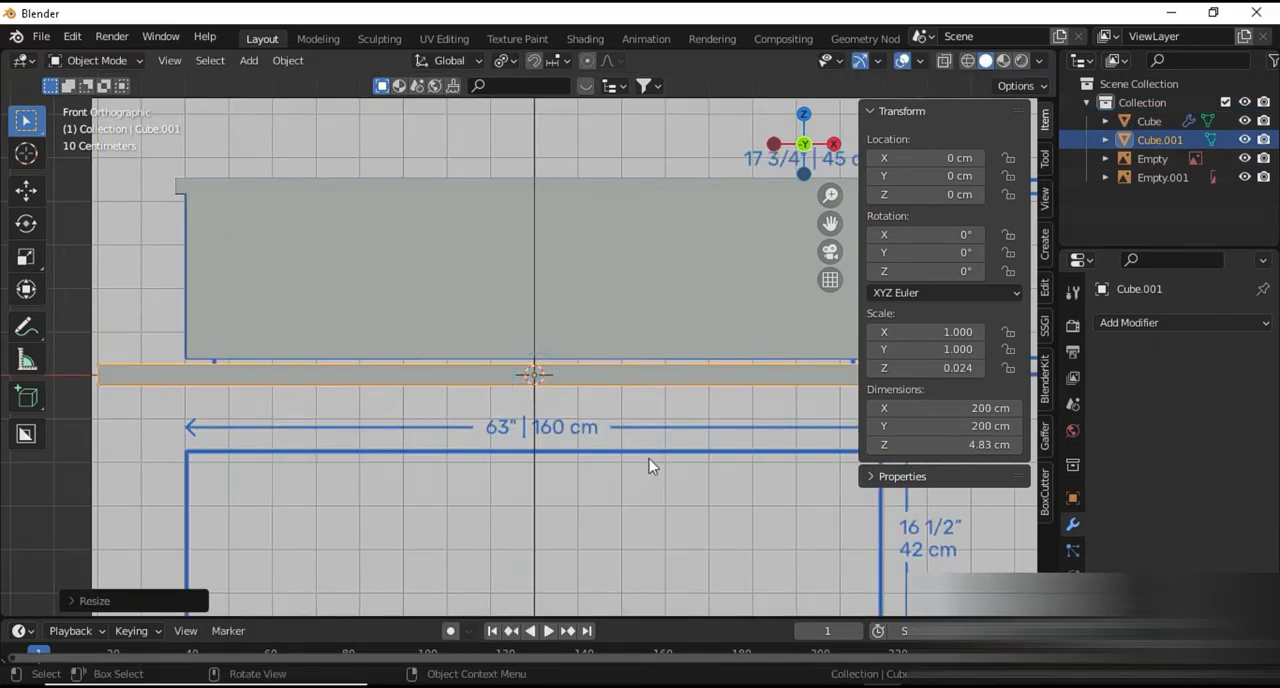
{"action": "key", "text": "s"}
{"action": "key", "text": "z"}
{"action": "left_click", "coordinate": [640, 450]}
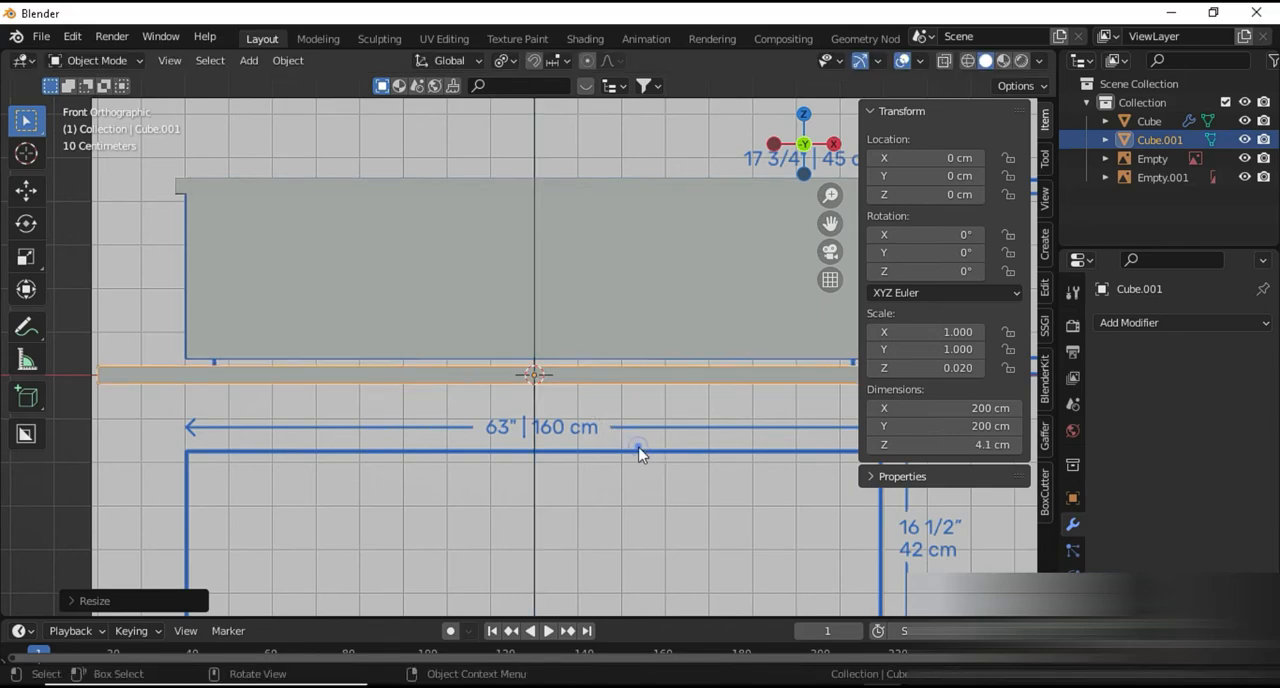
Raise the base to a Z location of about 1.9 cm, narrow it to about 147 cm and thin it to about 3.8 cm
{"action": "key", "text": "g"}
{"action": "key", "text": "z"}
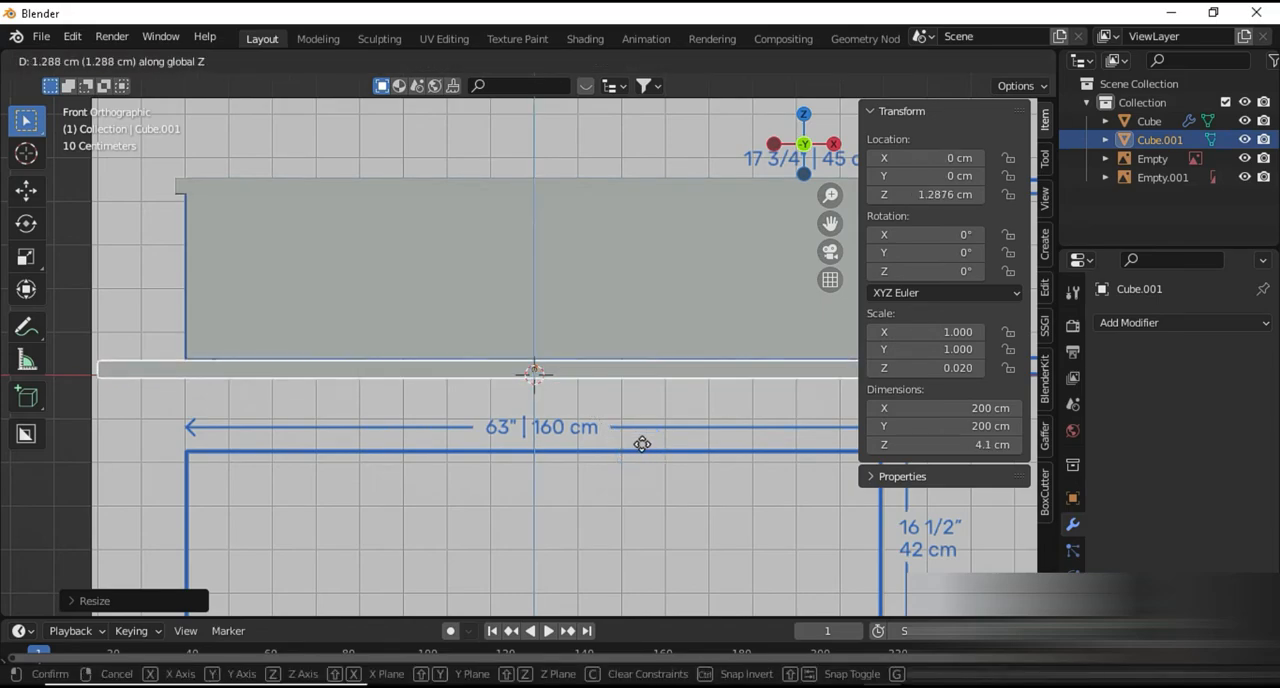
{"action": "left_click", "coordinate": [642, 438]}
{"action": "key", "text": "s"}
{"action": "key", "text": "x"}
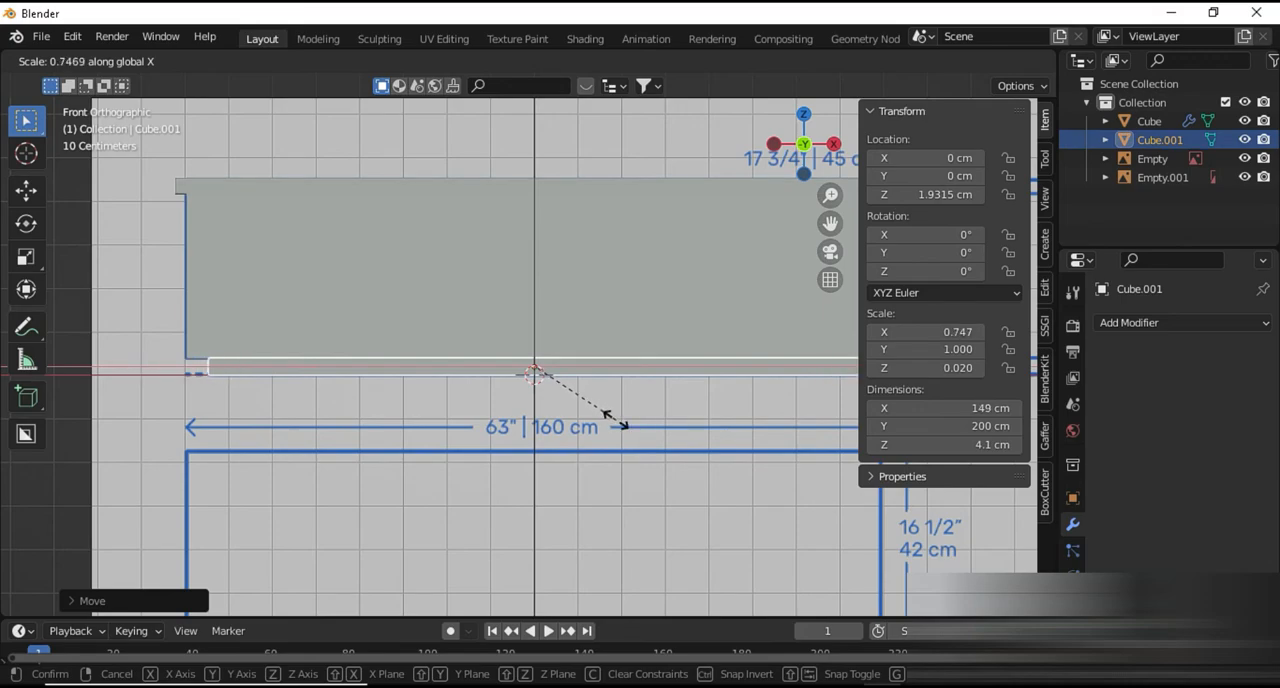
{"action": "left_click", "coordinate": [614, 416]}
{"action": "key", "text": "s"}
{"action": "key", "text": "z"}
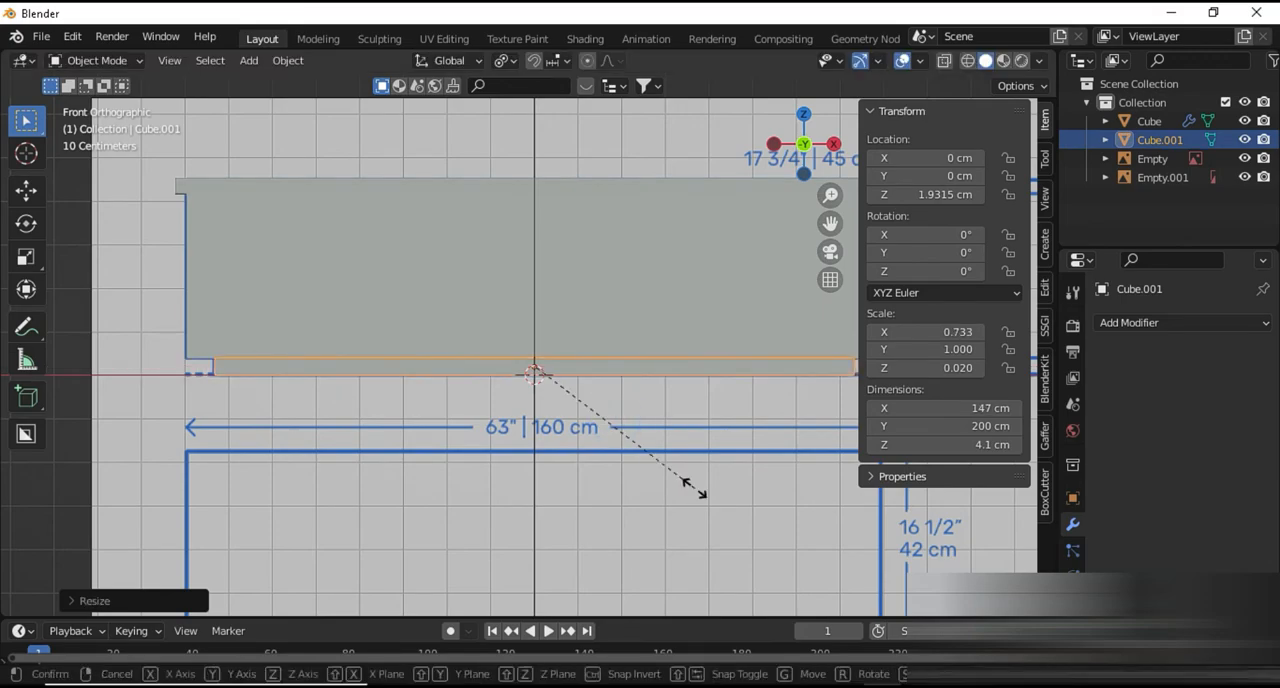
{"action": "left_click", "coordinate": [687, 478]}
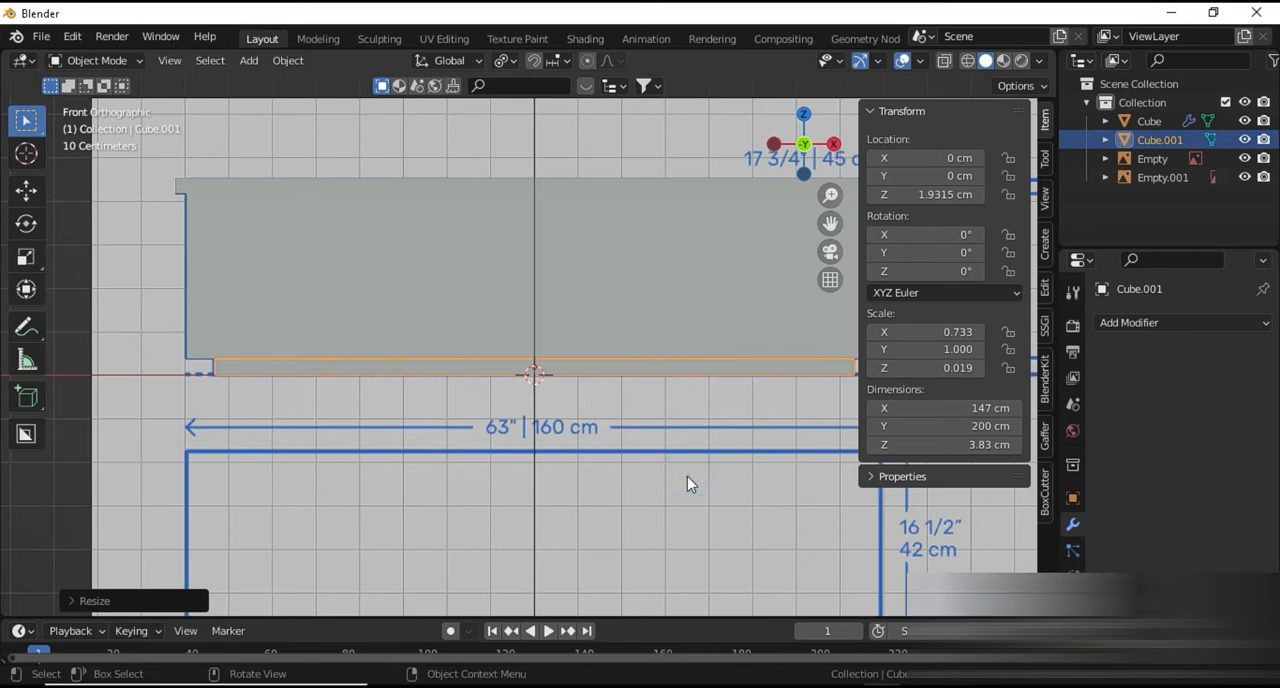
Against the side drawing, reduce the base's depth to about 50.9 cm and move it along Y to about -26.6 cm
{"action": "key", "text": "KP_3"}
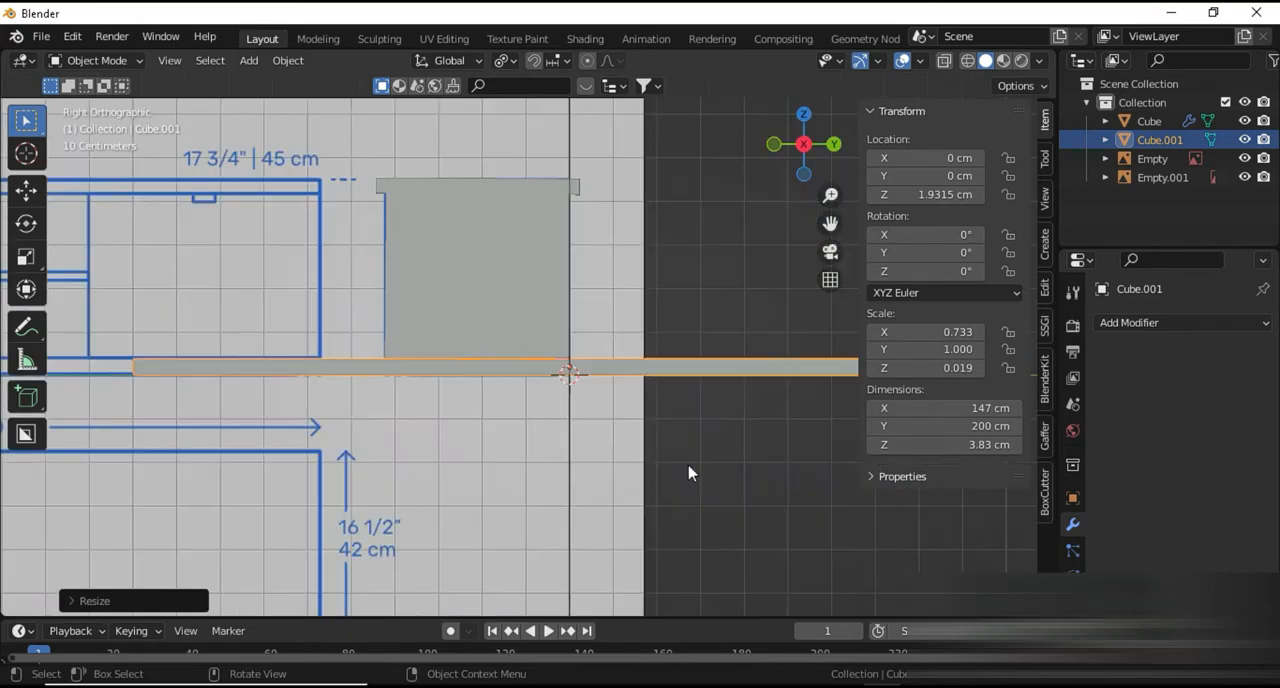
{"action": "scroll", "coordinate": [688, 468], "scroll_direction": "down", "scroll_amount": 2}
{"action": "key", "text": "s"}
{"action": "key", "text": "y"}
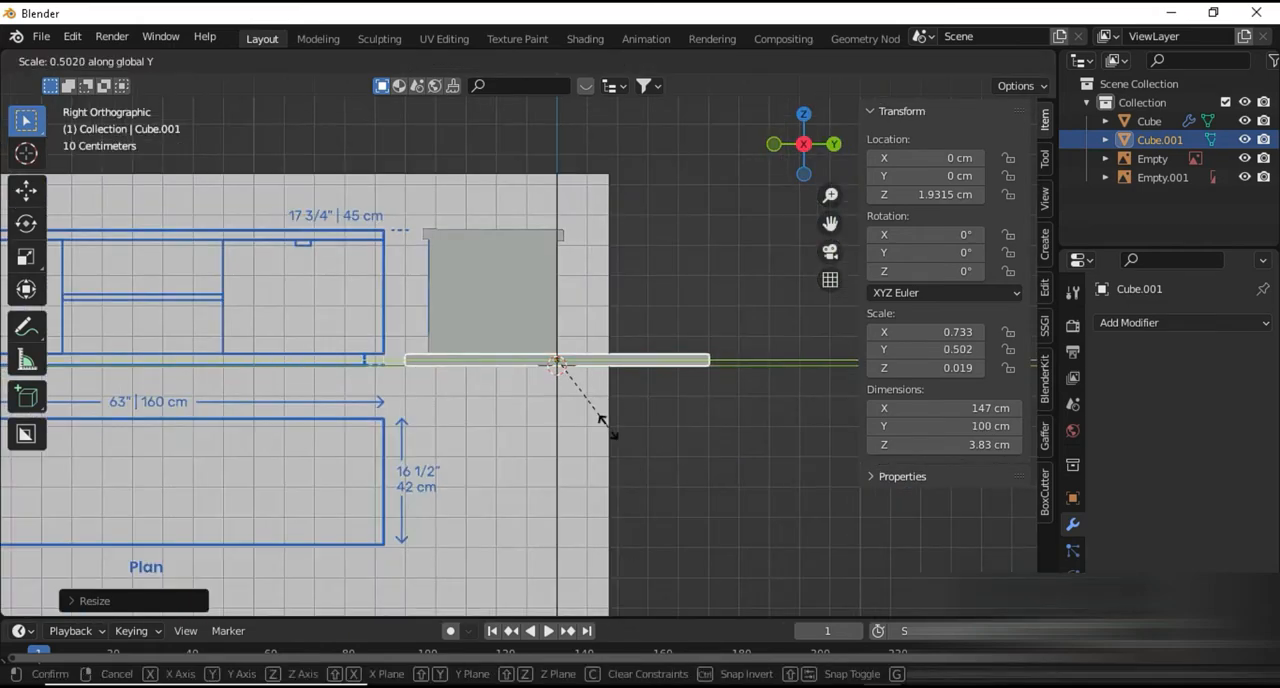
{"action": "left_click", "coordinate": [566, 402]}
{"action": "key", "text": "g"}
{"action": "key", "text": "y"}
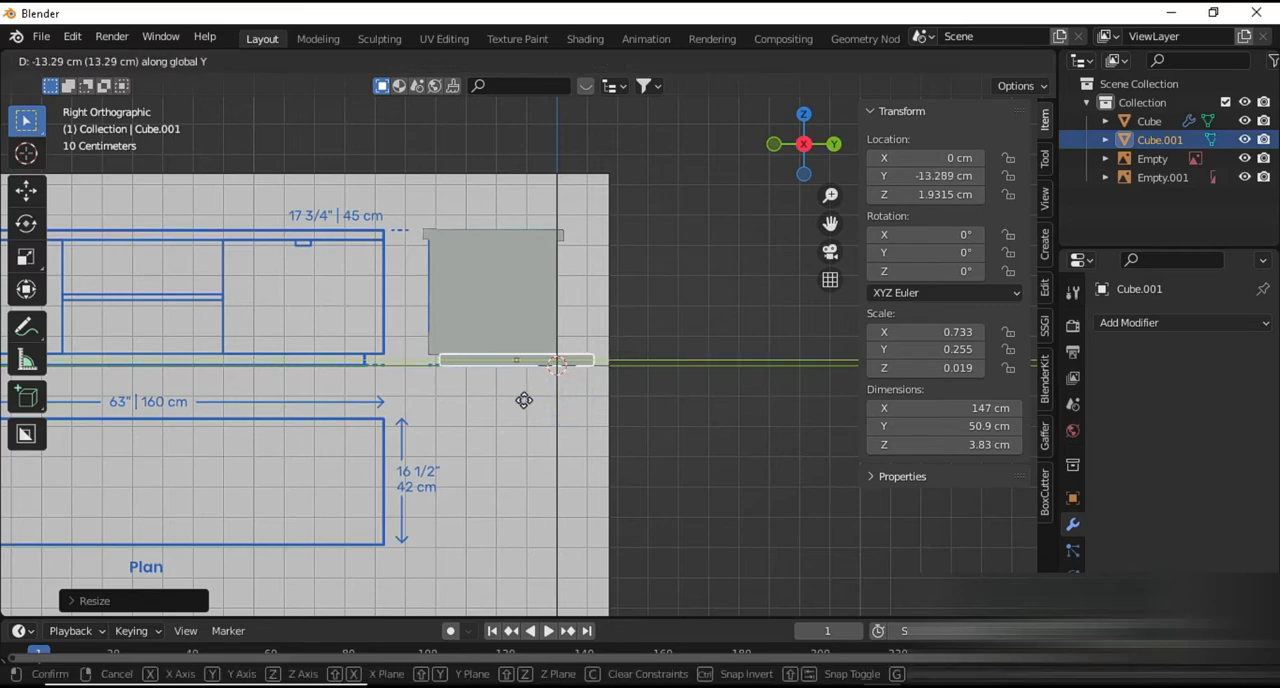
{"action": "left_click", "coordinate": [487, 402]}
Shorten the base's depth to about 33.4 cm and move it along Y to about -19.4 cm, within the drawn plinth outline
{"action": "key", "text": "s"}
{"action": "key", "text": "y"}
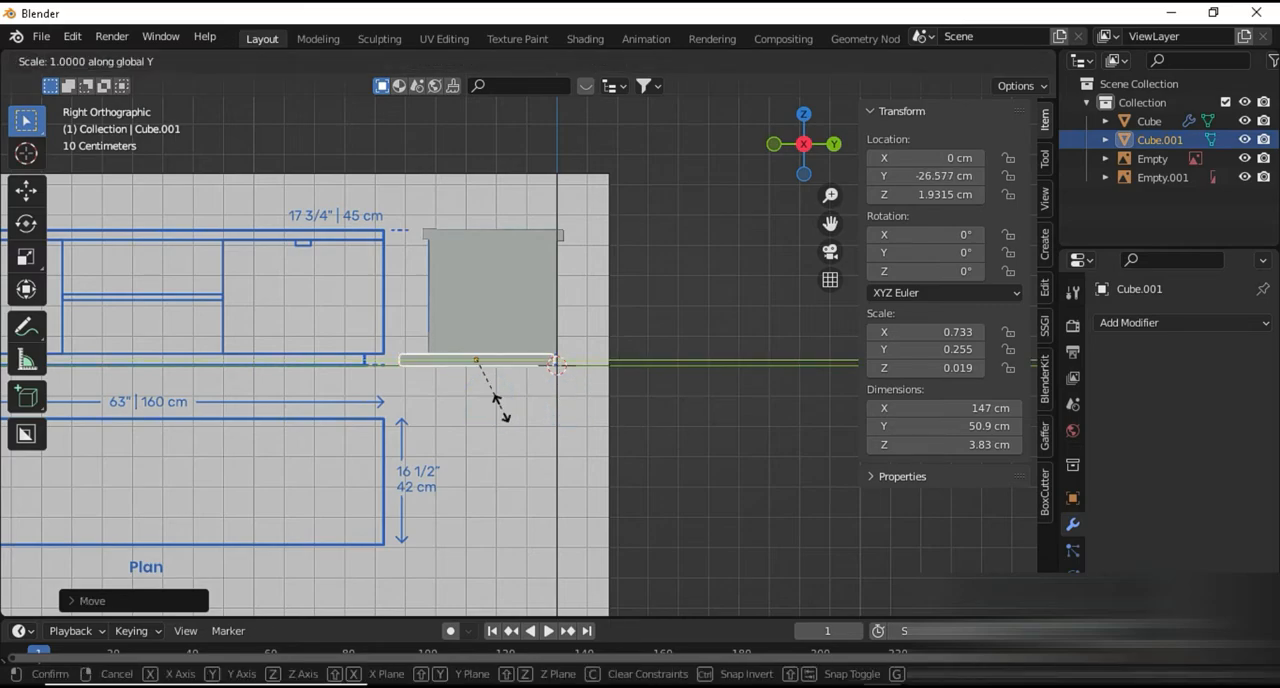
{"action": "left_click", "coordinate": [488, 396]}
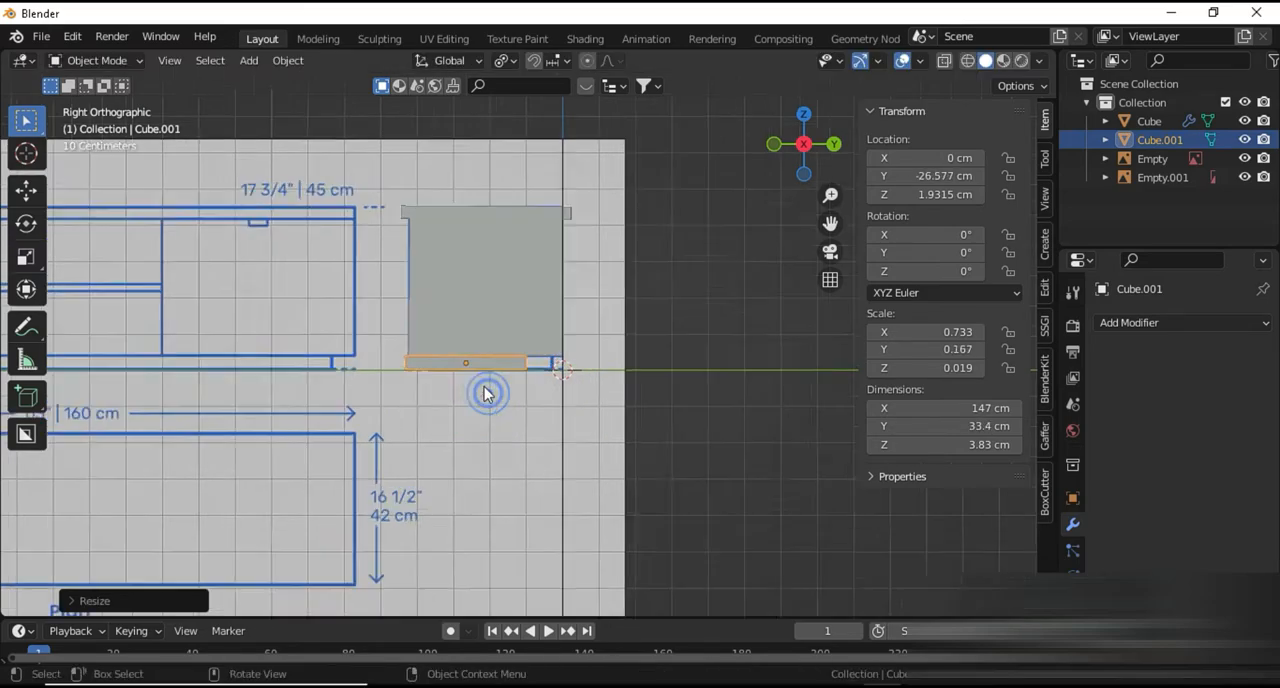
{"action": "scroll", "coordinate": [486, 392], "scroll_direction": "up", "scroll_amount": 4}
{"action": "key", "text": "g"}
{"action": "key", "text": "y"}
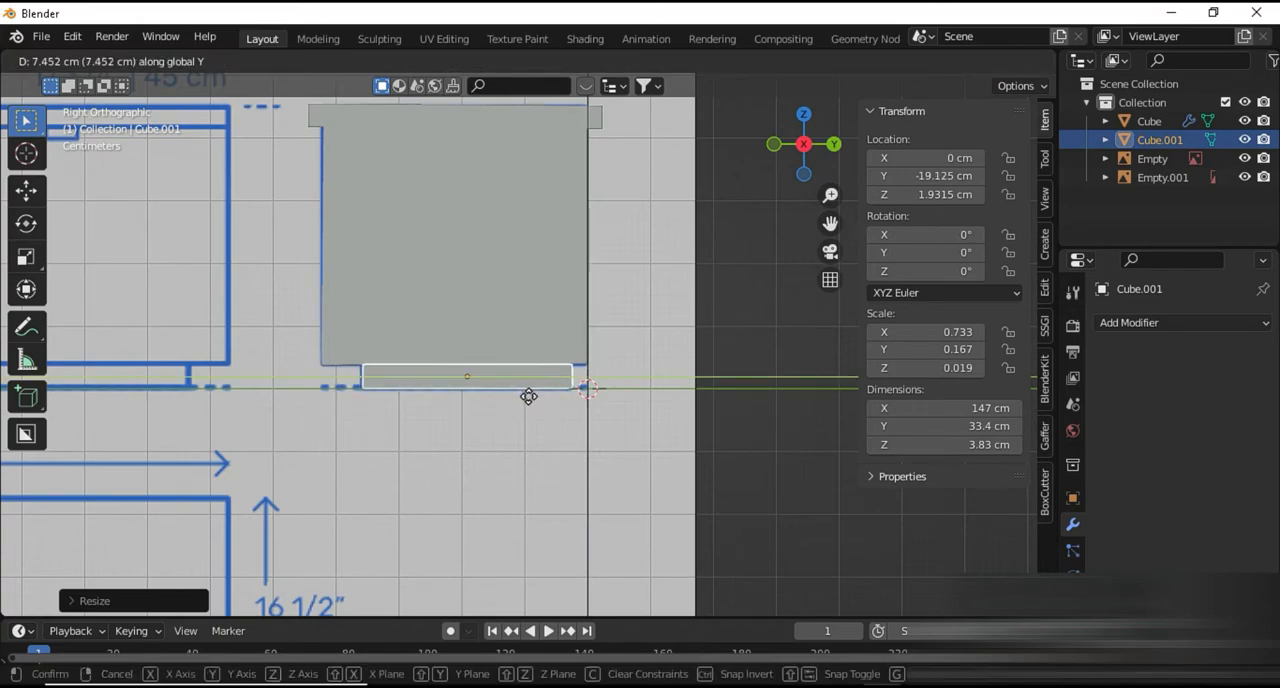
{"action": "left_click", "coordinate": [529, 397]}
Check the base beneath the cabinet in perspective, and open the cabinet body's mesh for editing
{"action": "scroll", "coordinate": [525, 399], "scroll_direction": "down", "scroll_amount": 4}
{"action": "middle_click_drag", "start_coordinate": [523, 400], "coordinate": [765, 457]}
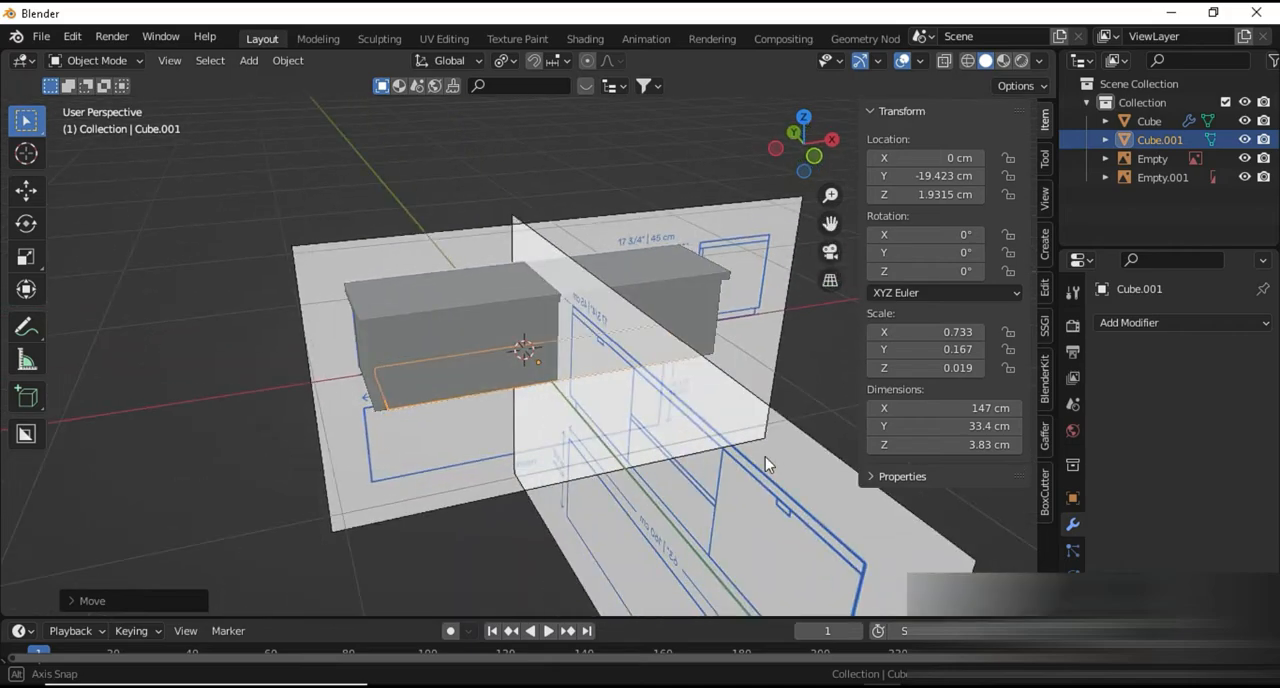
{"action": "scroll", "coordinate": [557, 442], "scroll_direction": "up", "scroll_amount": 4}
{"action": "middle_click_drag", "start_coordinate": [515, 449], "coordinate": [645, 431]}
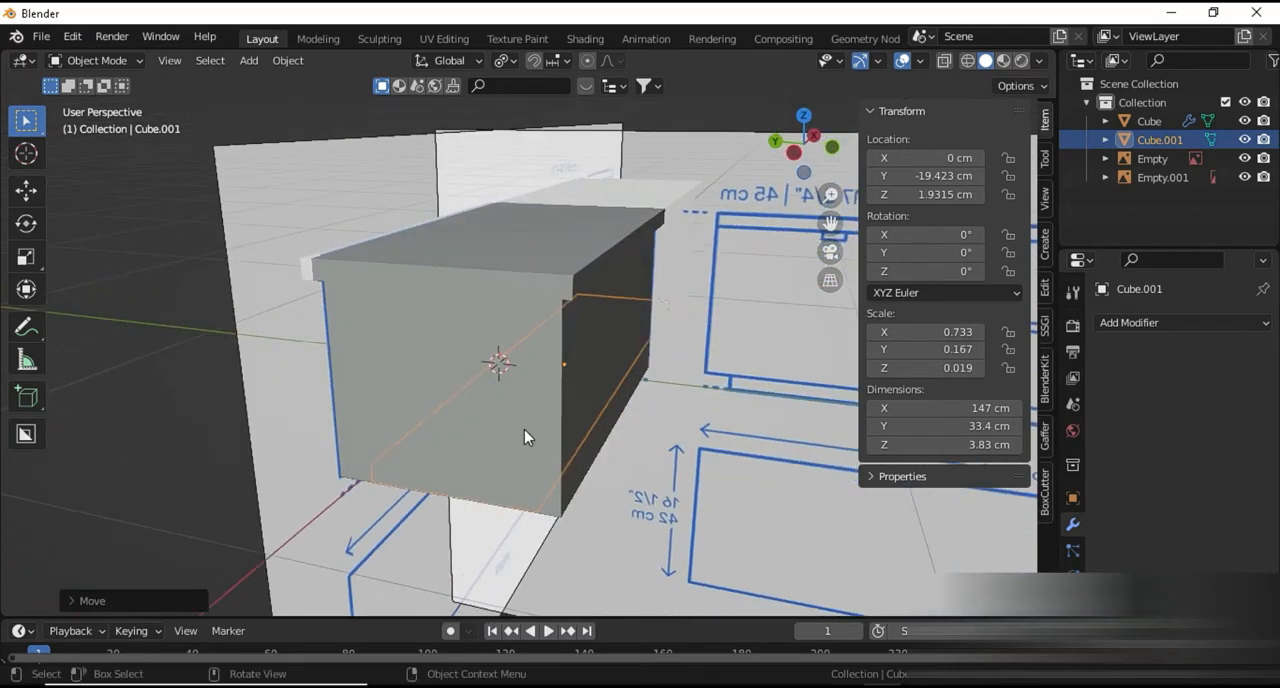
{"action": "middle_click_drag", "start_coordinate": [523, 434], "coordinate": [457, 414]}
{"action": "left_click", "coordinate": [443, 363]}
{"action": "key", "text": "Tab"}
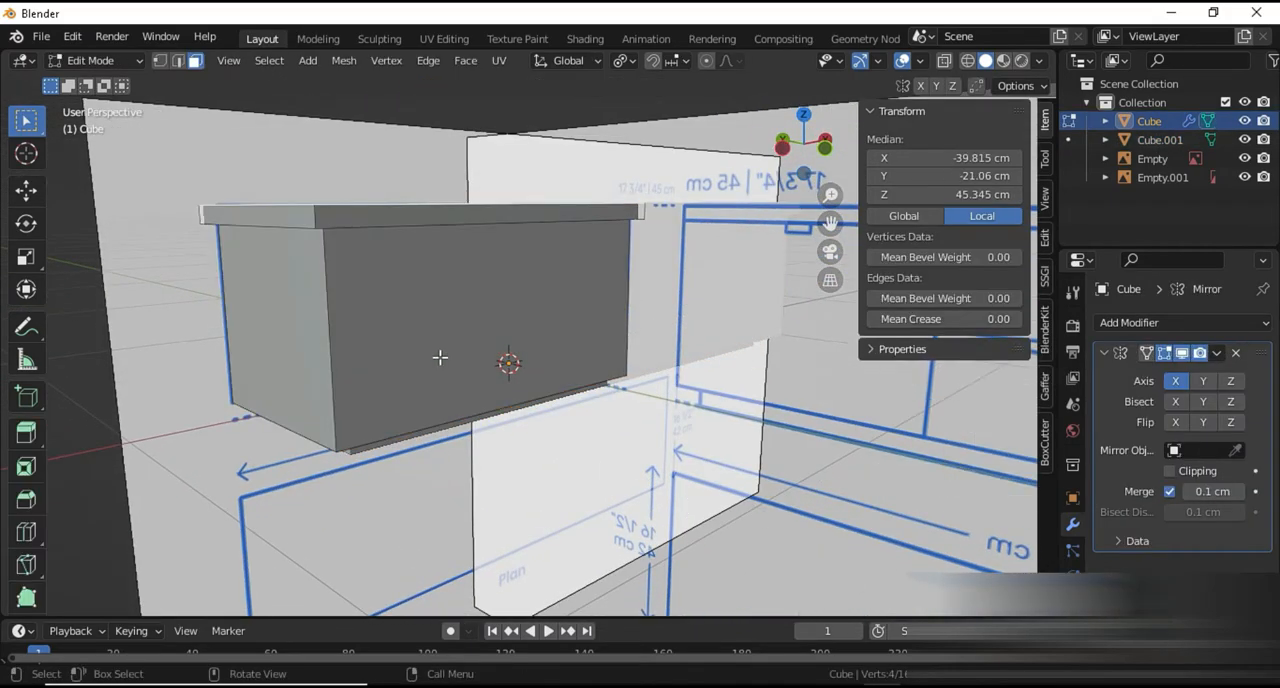
In front wireframe view, add a vertical loop cut to the cabinet body at X about -78.8 cm to mark the outer side panel's thickness
{"action": "key", "text": "KP_1"}
{"action": "left_click_drag", "start_coordinate": [467, 373], "coordinate": [477, 375], "text": "shift"}
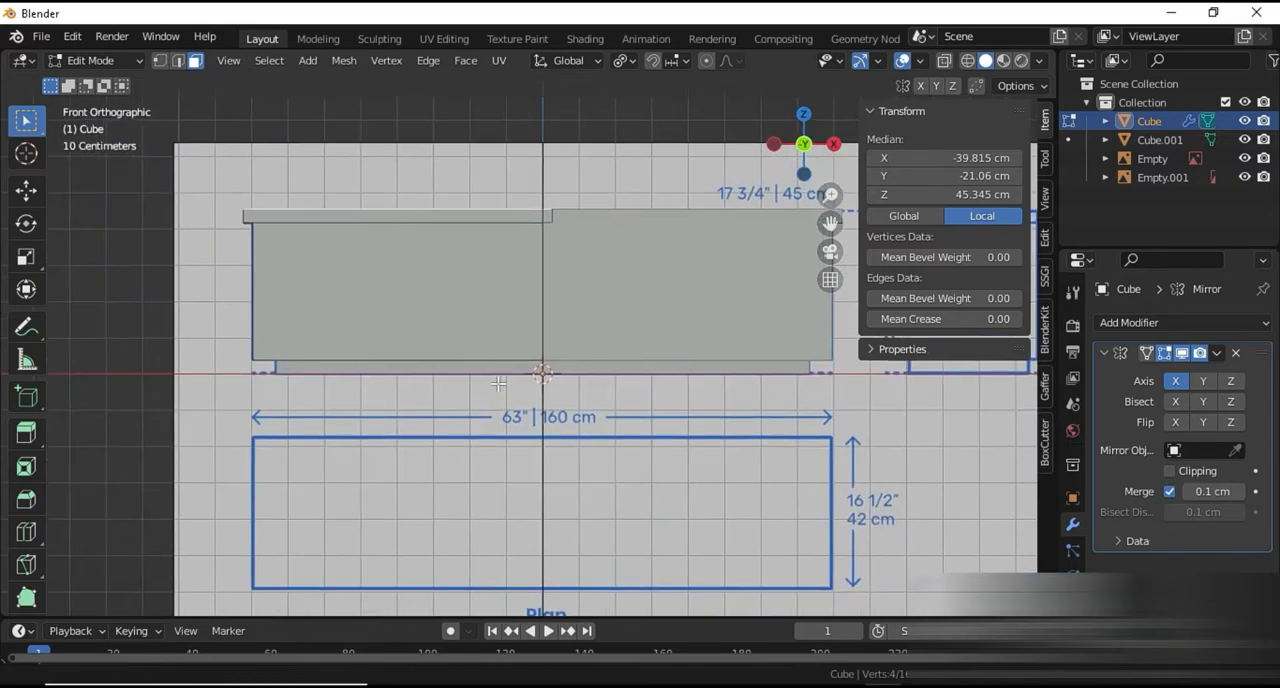
{"action": "mouse_move", "coordinate": [477, 375]}
{"action": "middle_mouse_down", "text": "shift"}
{"action": "mouse_move", "coordinate": [580, 402]}
{"action": "mouse_move", "coordinate": [534, 426]}
{"action": "mouse_move", "coordinate": [611, 478]}
{"action": "mouse_move", "coordinate": [546, 459]}
{"action": "middle_mouse_up", "text": "shift"}
{"action": "key", "text": "shift+z"}
{"action": "scroll", "coordinate": [495, 400], "scroll_direction": "up", "scroll_amount": 2}
{"action": "scroll", "coordinate": [509, 399], "scroll_direction": "up", "scroll_amount": 2}
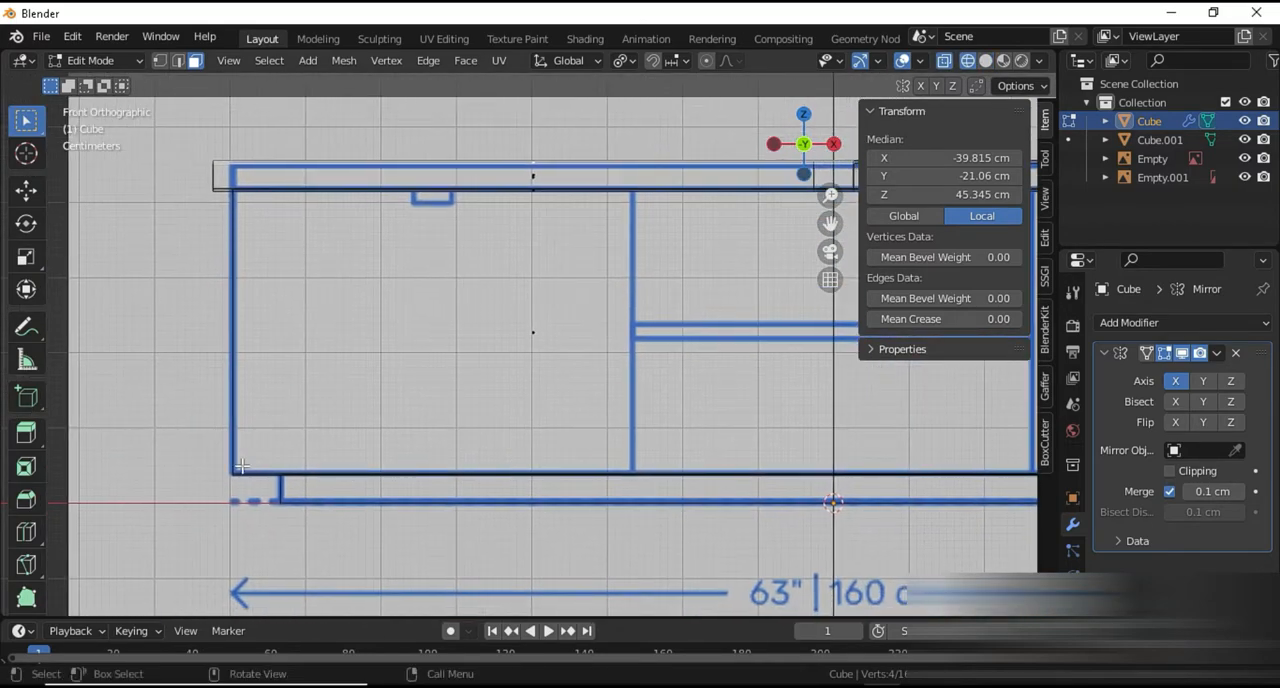
{"action": "key", "text": "ctrl+r"}
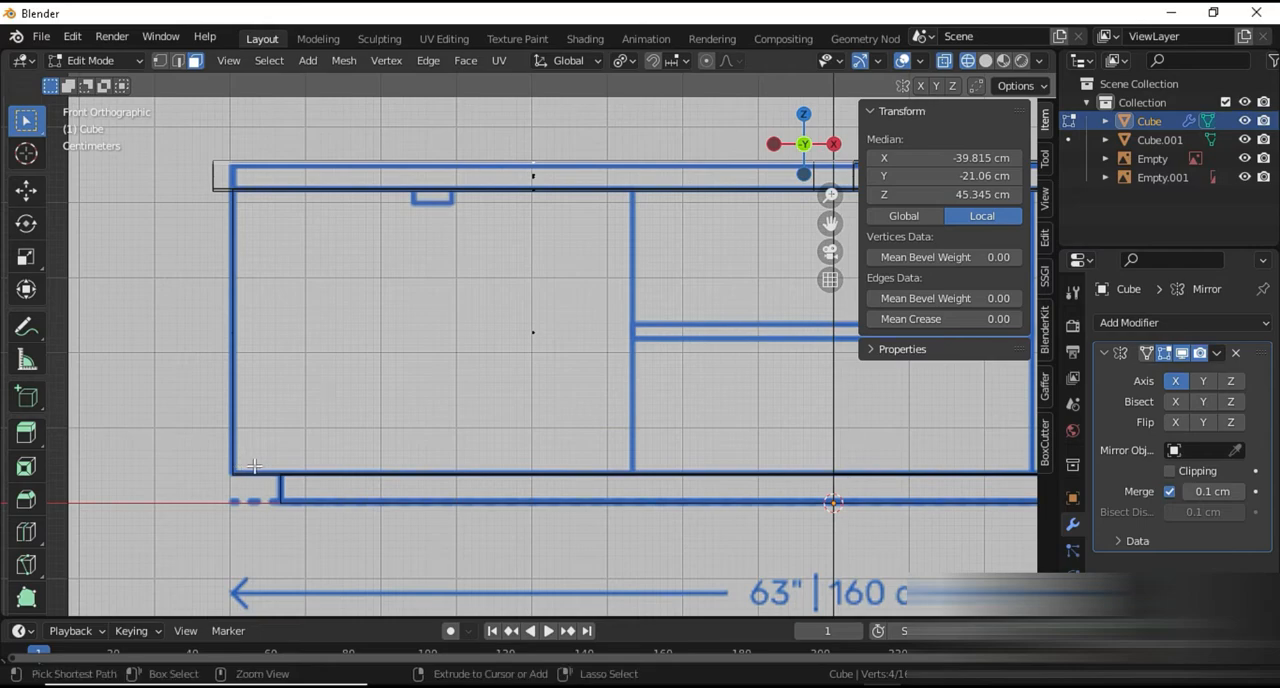
{"action": "left_click", "coordinate": [257, 471]}
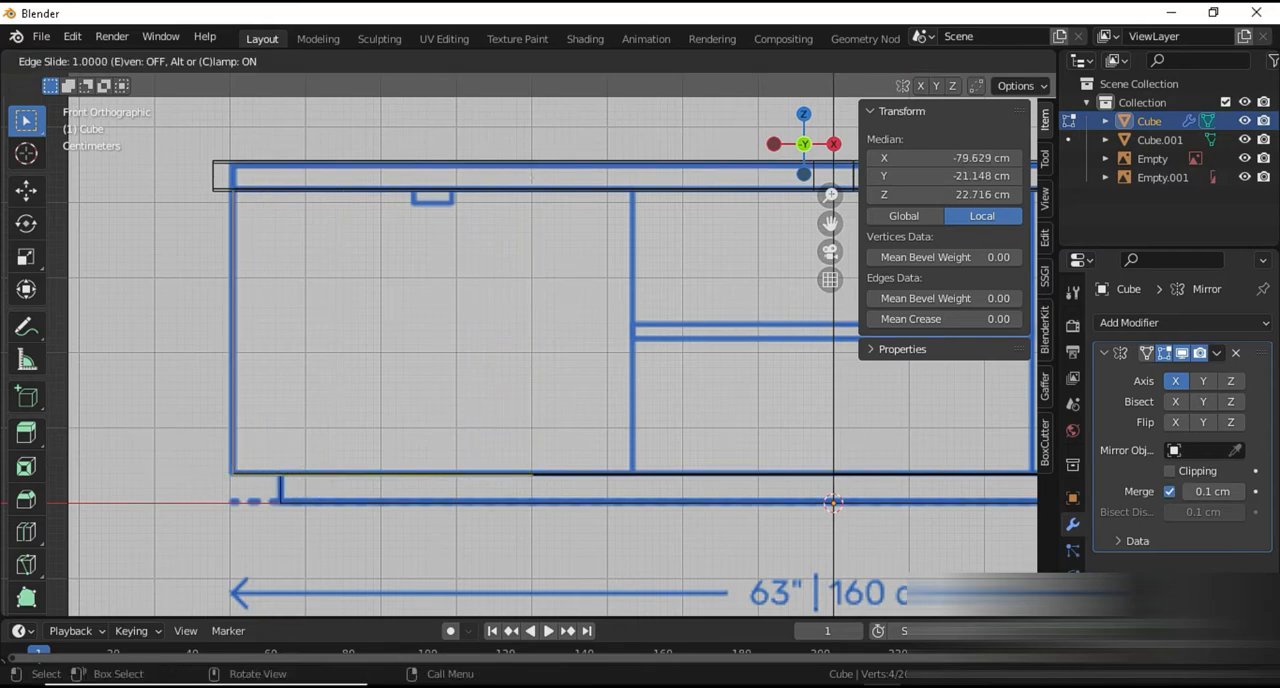
{"action": "left_click", "coordinate": [8, 470]}
Add two vertical loop cuts along the drawn divider's edges, the inner one at X about -26.2 cm
{"action": "key", "text": "ctrl+r"}
{"action": "left_click", "coordinate": [588, 461]}
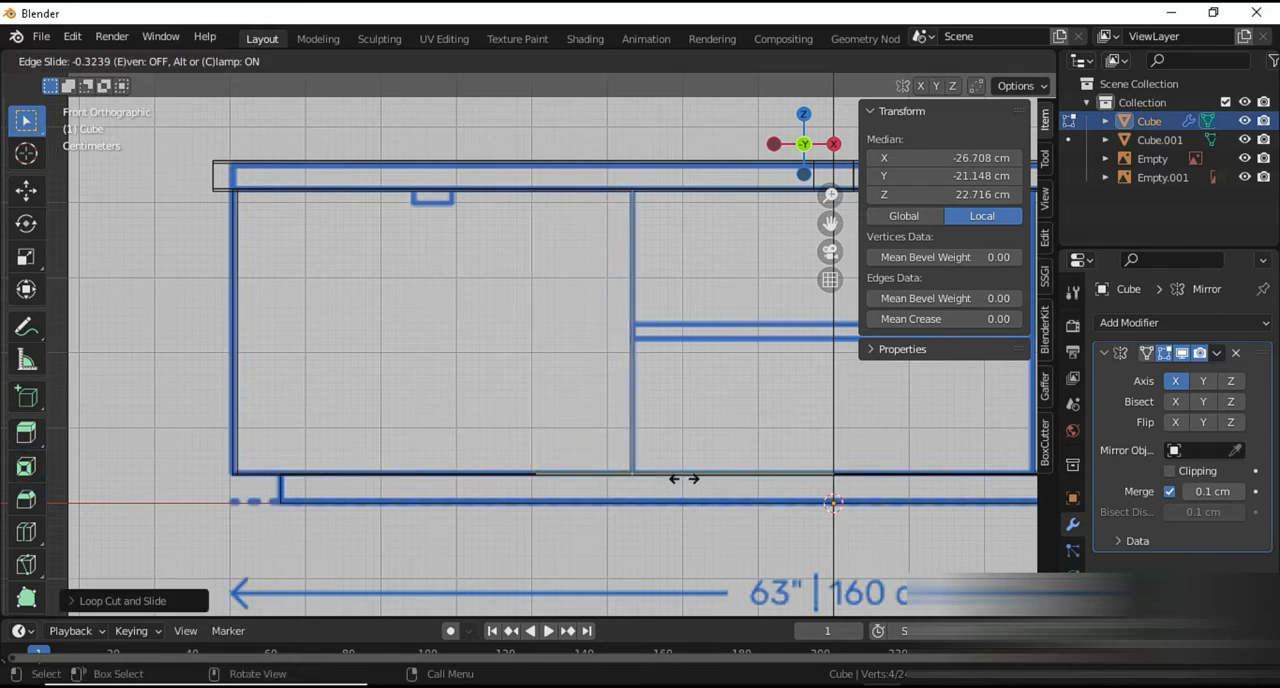
{"action": "left_click", "coordinate": [678, 474]}
{"action": "key", "text": "ctrl+r"}
{"action": "left_click", "coordinate": [680, 467]}
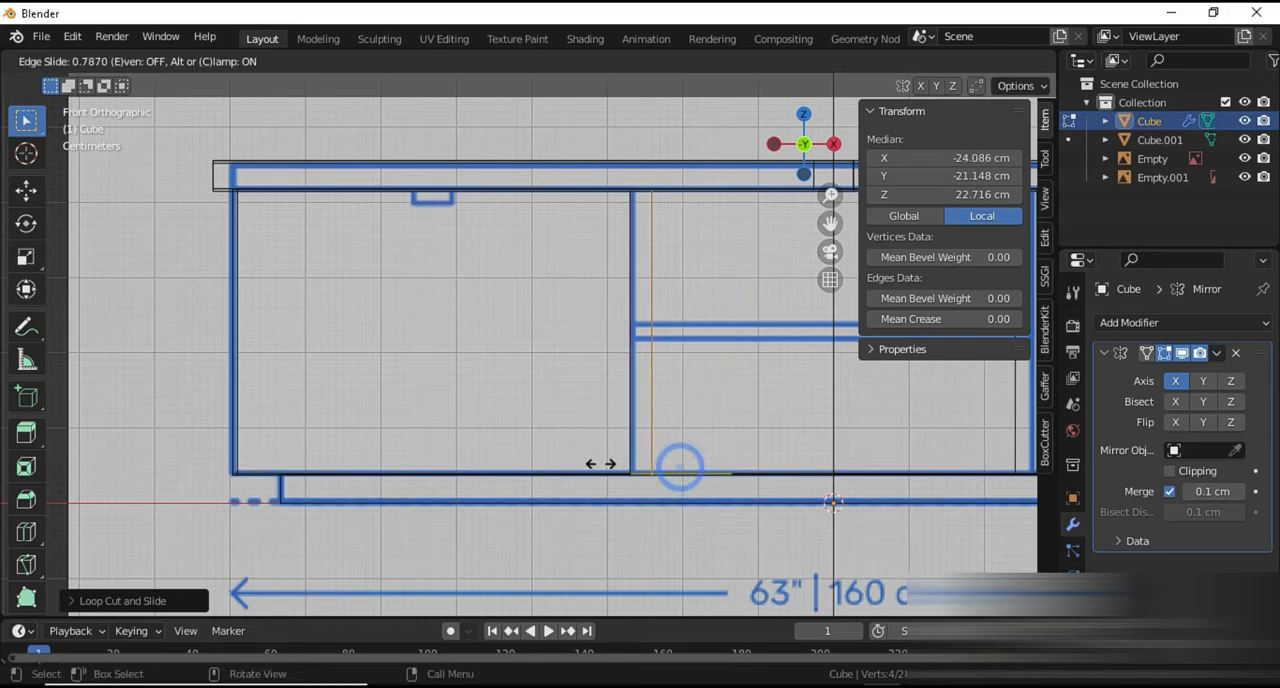
{"action": "left_click", "coordinate": [586, 462]}
Add two horizontal loop cuts along the drawn middle shelf, at Z about 21.7 cm and 24.4 cm
{"action": "middle_click_drag", "start_coordinate": [586, 462], "coordinate": [494, 447], "text": "shift"}
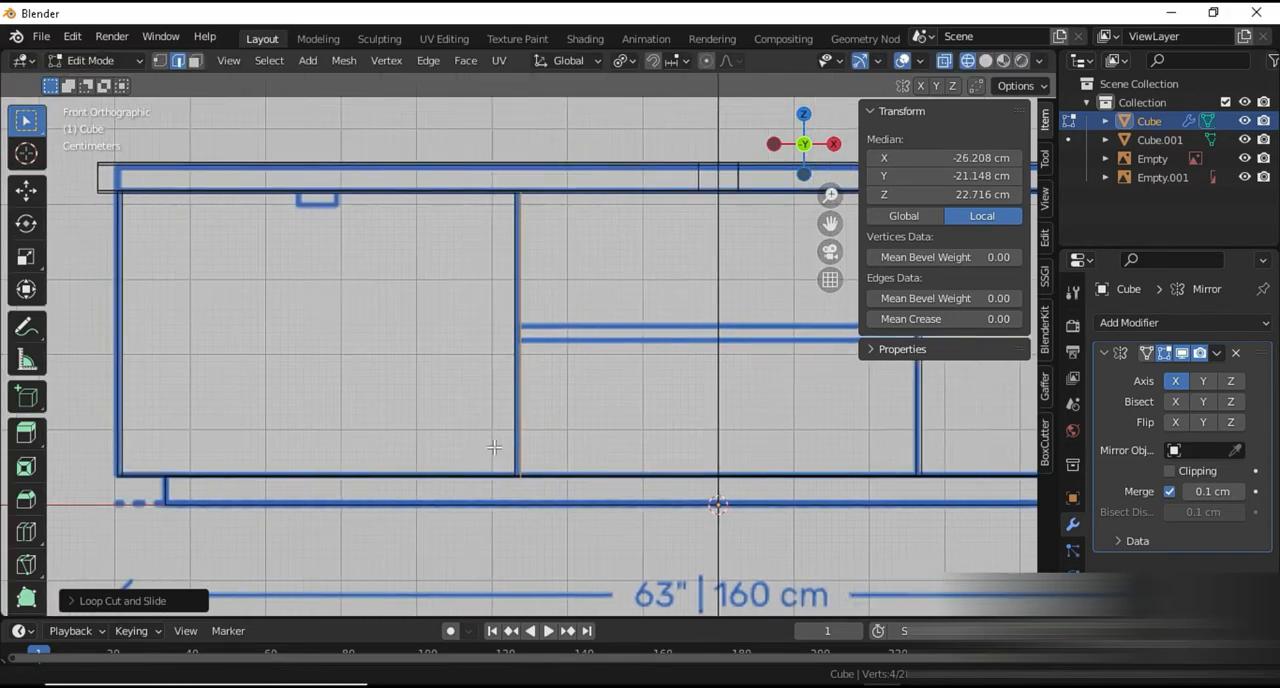
{"action": "scroll", "coordinate": [494, 447], "scroll_direction": "up", "scroll_amount": 6}
{"action": "scroll", "coordinate": [370, 404], "scroll_direction": "down", "scroll_amount": 6}
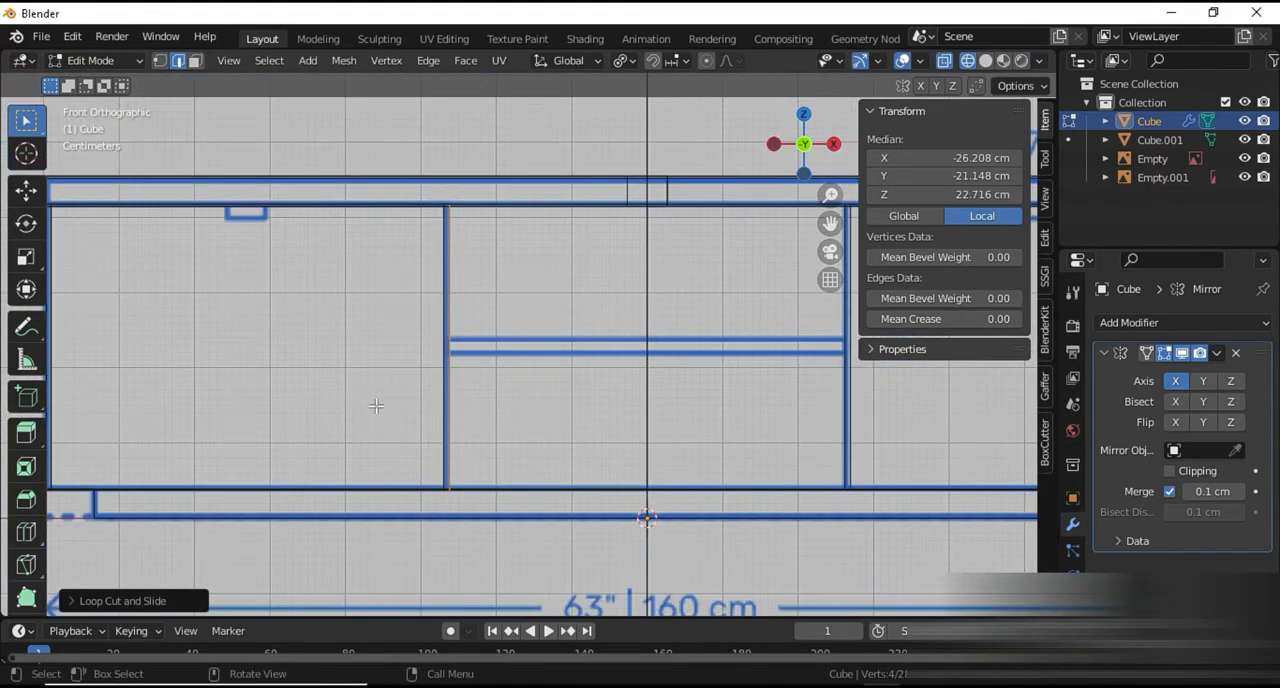
{"action": "scroll", "coordinate": [393, 396], "scroll_direction": "up", "scroll_amount": 3}
{"action": "scroll", "coordinate": [312, 353], "scroll_direction": "up", "scroll_amount": 2}
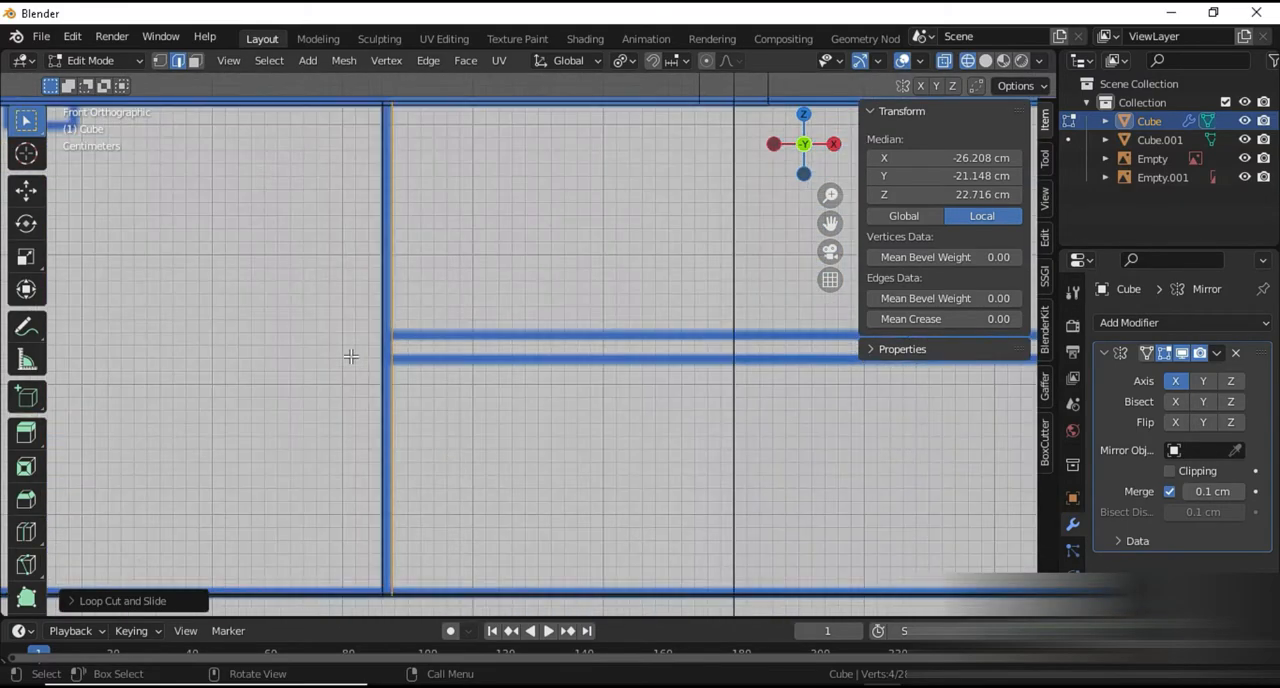
{"action": "key", "text": "ctrl+r"}
{"action": "left_click", "coordinate": [387, 387]}
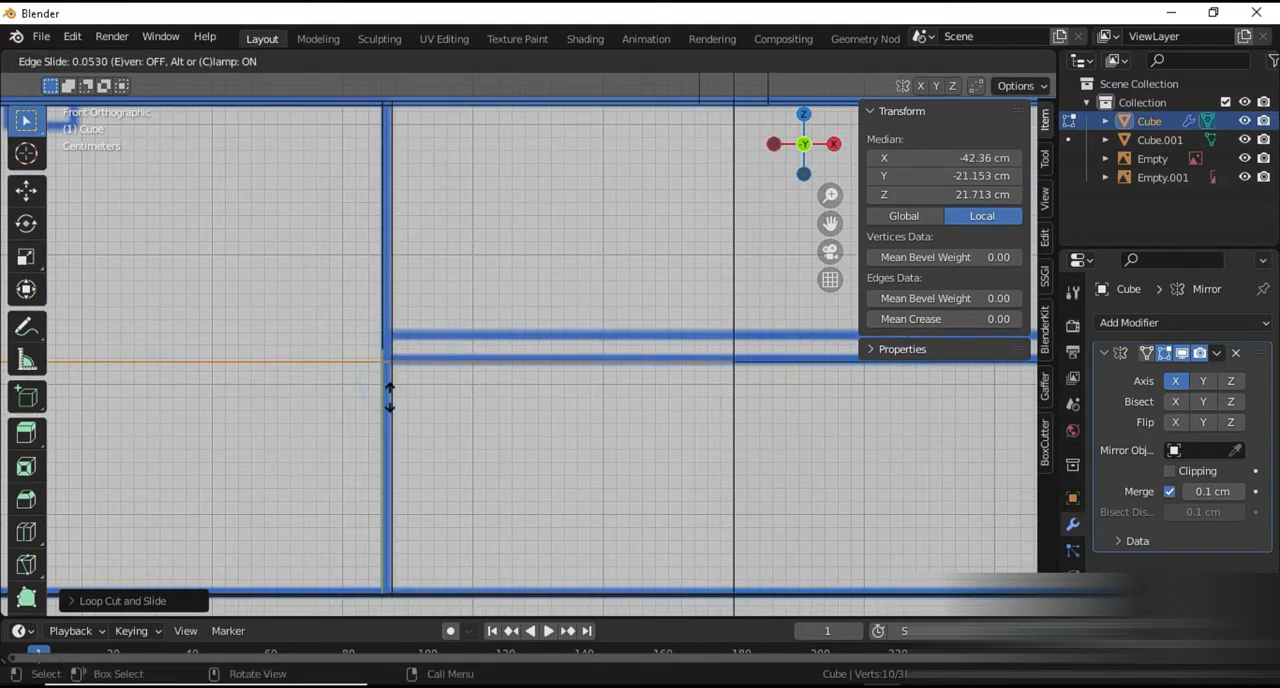
{"action": "left_click", "coordinate": [390, 397]}
{"action": "key", "text": "ctrl+r"}
{"action": "left_click", "coordinate": [380, 320]}
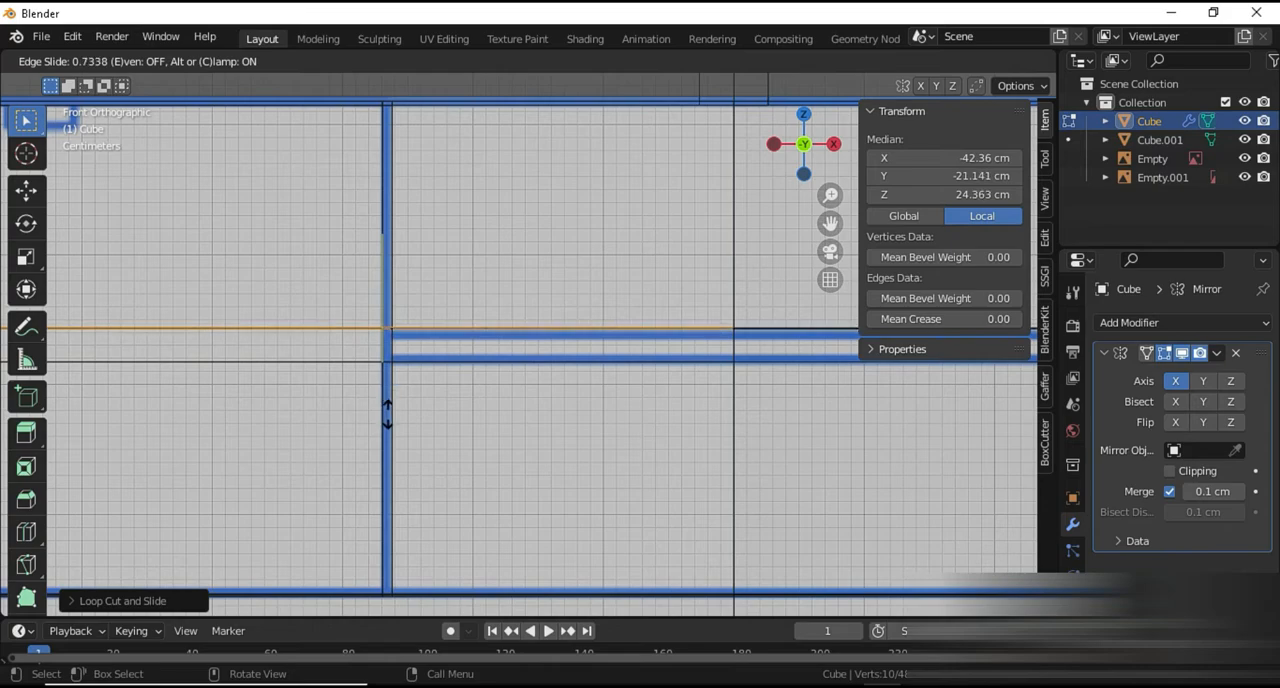
{"action": "left_click", "coordinate": [389, 418]}
Dissolve the two horizontal shelf edges across the front of the large outer compartment
{"action": "scroll", "coordinate": [366, 421], "scroll_direction": "down", "scroll_amount": 4}
{"action": "scroll", "coordinate": [468, 440], "scroll_direction": "up", "scroll_amount": 3}
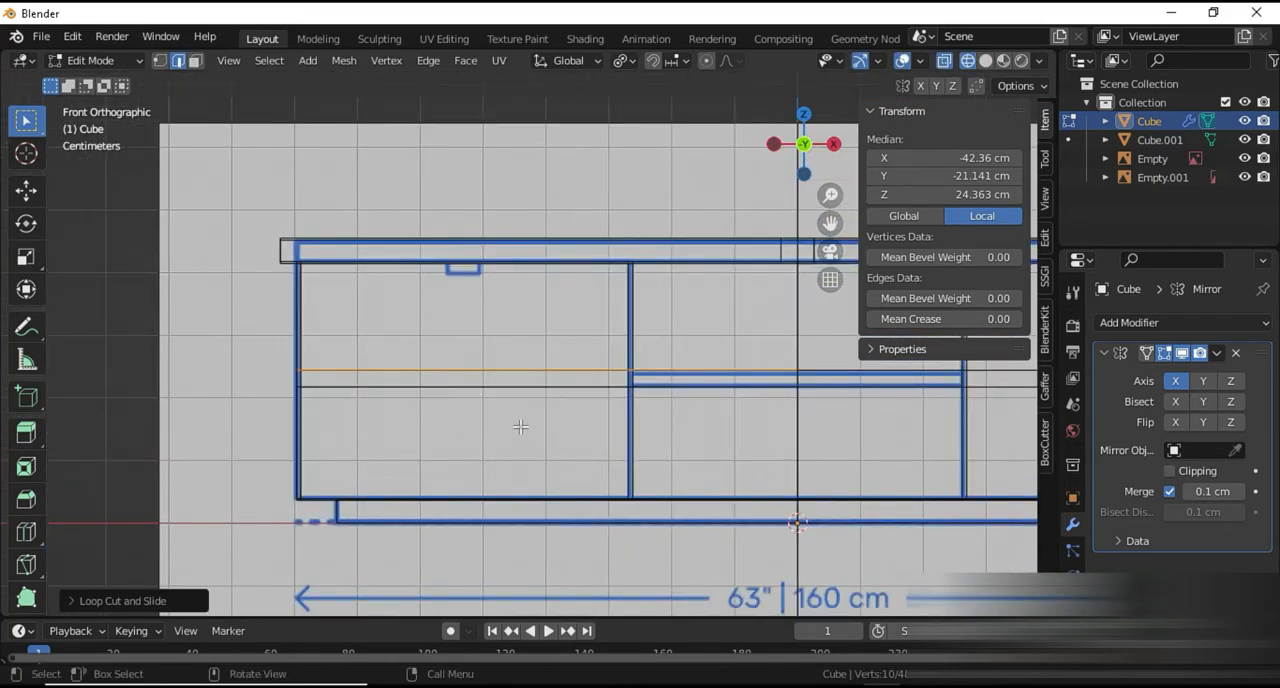
{"action": "middle_click_drag", "start_coordinate": [467, 417], "coordinate": [541, 472]}
{"action": "key", "text": "shift+z"}
{"action": "left_click", "coordinate": [553, 502]}
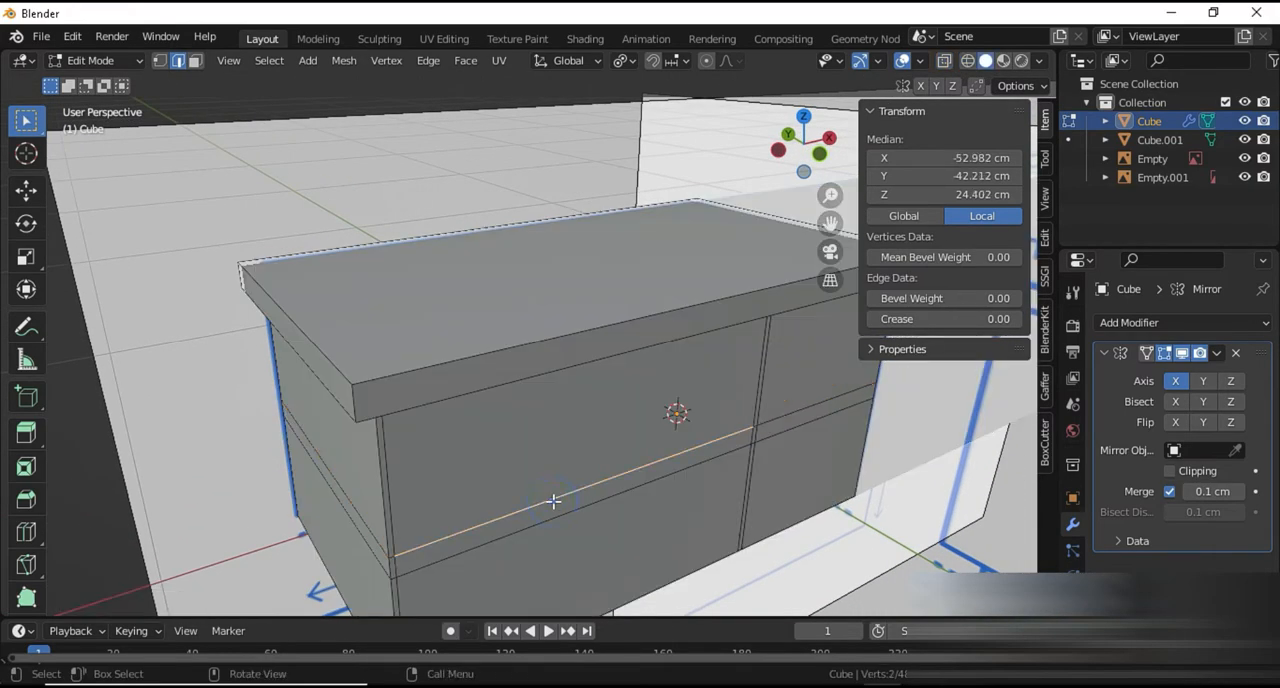
{"action": "left_click", "coordinate": [550, 514], "text": "shift"}
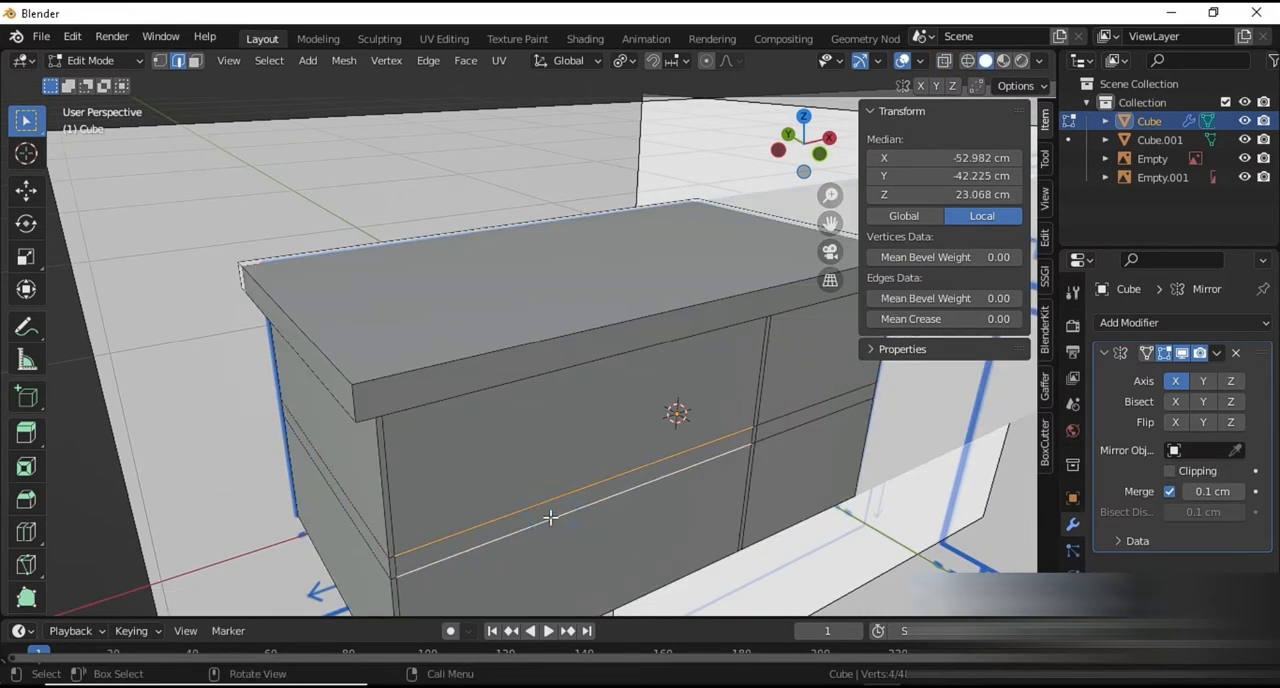
{"action": "key", "text": "x"}
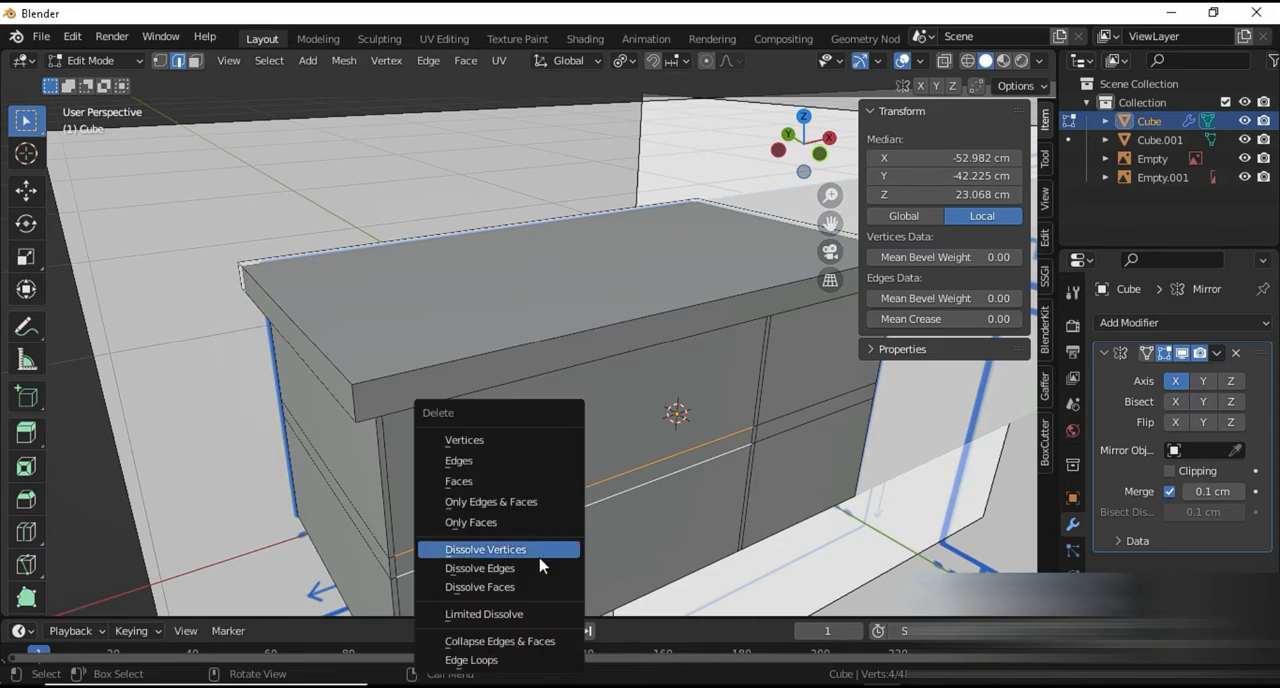
{"action": "left_click", "coordinate": [530, 568]}
Select the front faces of the outer compartment and both shelf compartments, and extrude them about 41 cm along Y into the cabinet
{"action": "middle_click_drag", "start_coordinate": [524, 562], "coordinate": [431, 434]}
{"action": "left_click", "coordinate": [468, 354]}
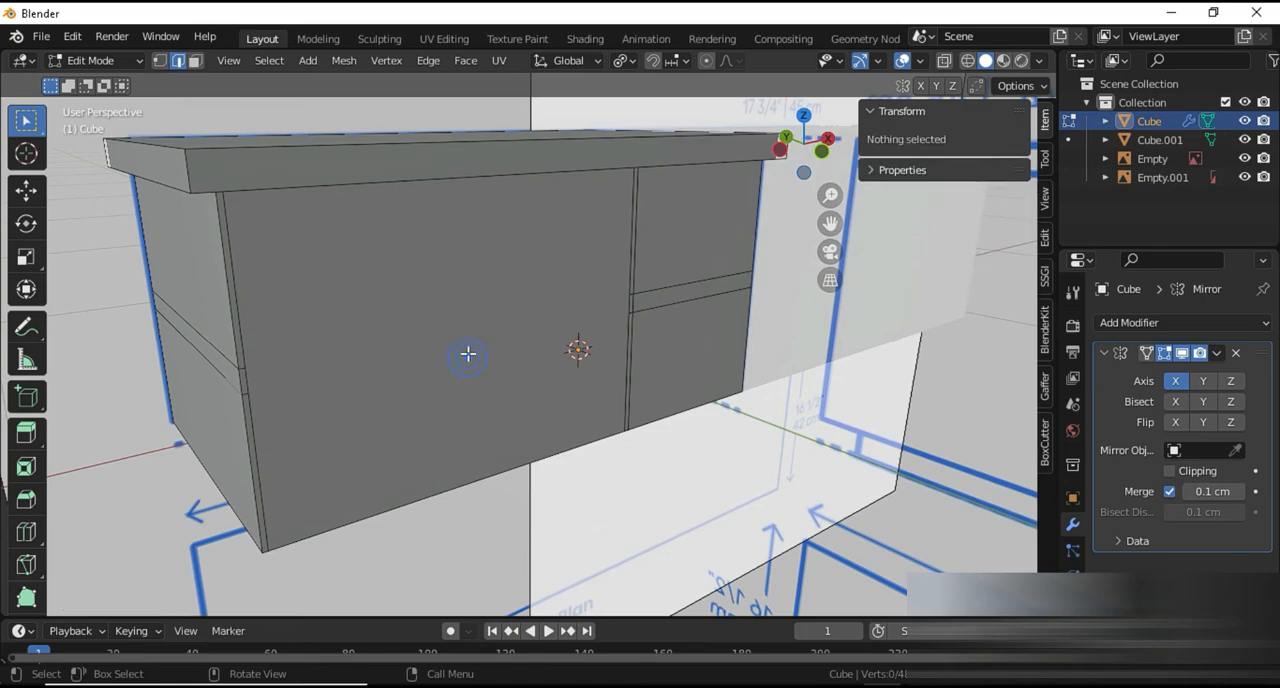
{"action": "key", "text": "3"}
{"action": "left_click", "coordinate": [461, 335]}
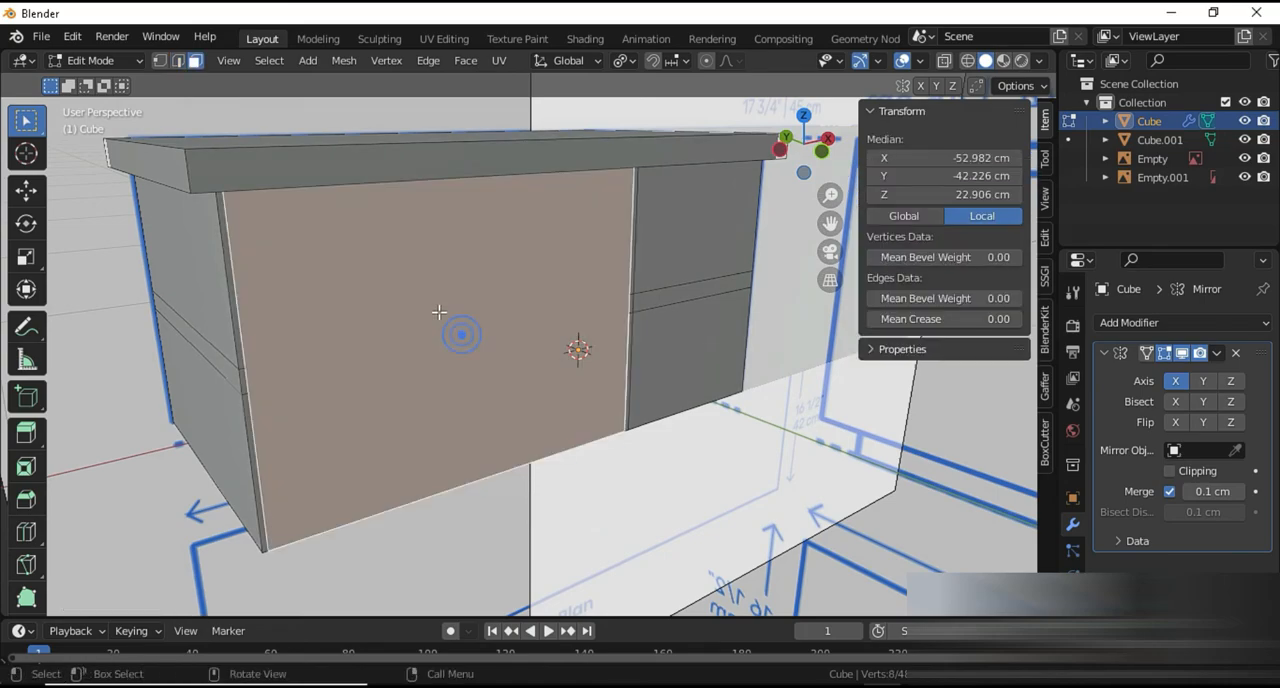
{"action": "left_click", "coordinate": [696, 357], "text": "shift"}
{"action": "left_click", "coordinate": [664, 268], "text": "shift"}
{"action": "middle_click_drag", "start_coordinate": [675, 264], "coordinate": [551, 348]}
{"action": "scroll", "coordinate": [549, 347], "scroll_direction": "up", "scroll_amount": 5}
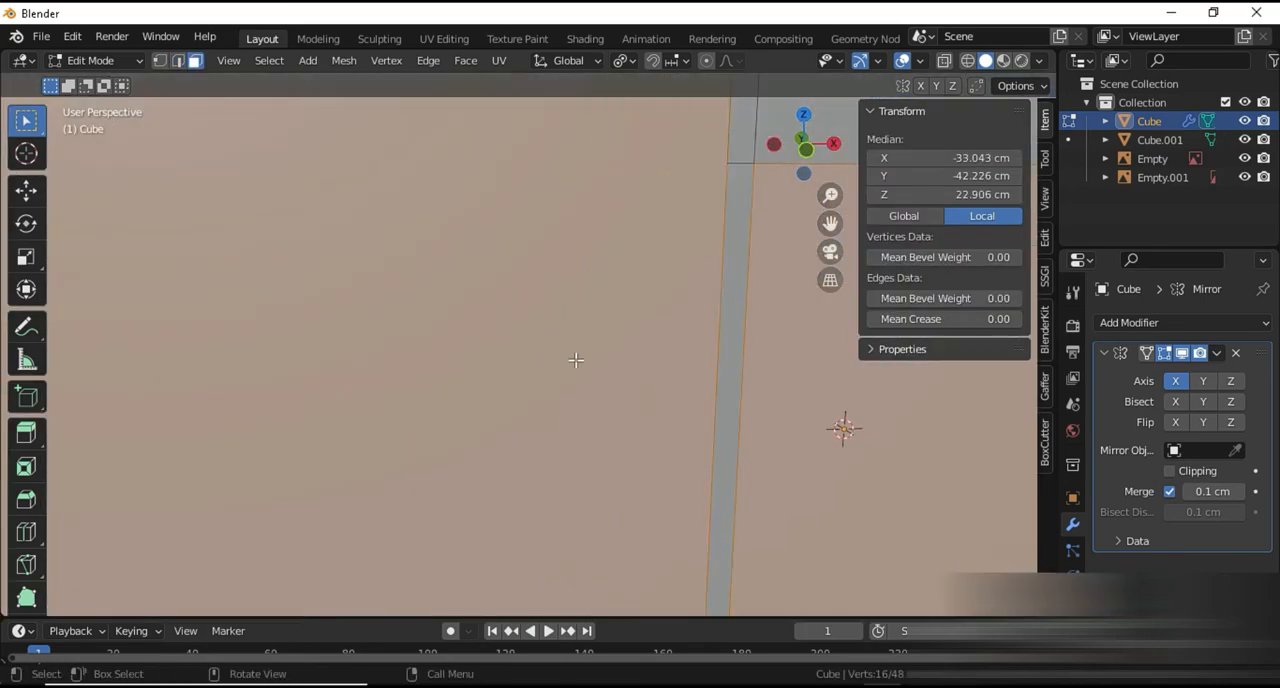
{"action": "scroll", "coordinate": [576, 360], "scroll_direction": "down", "scroll_amount": 5}
{"action": "key", "text": "KP_3"}
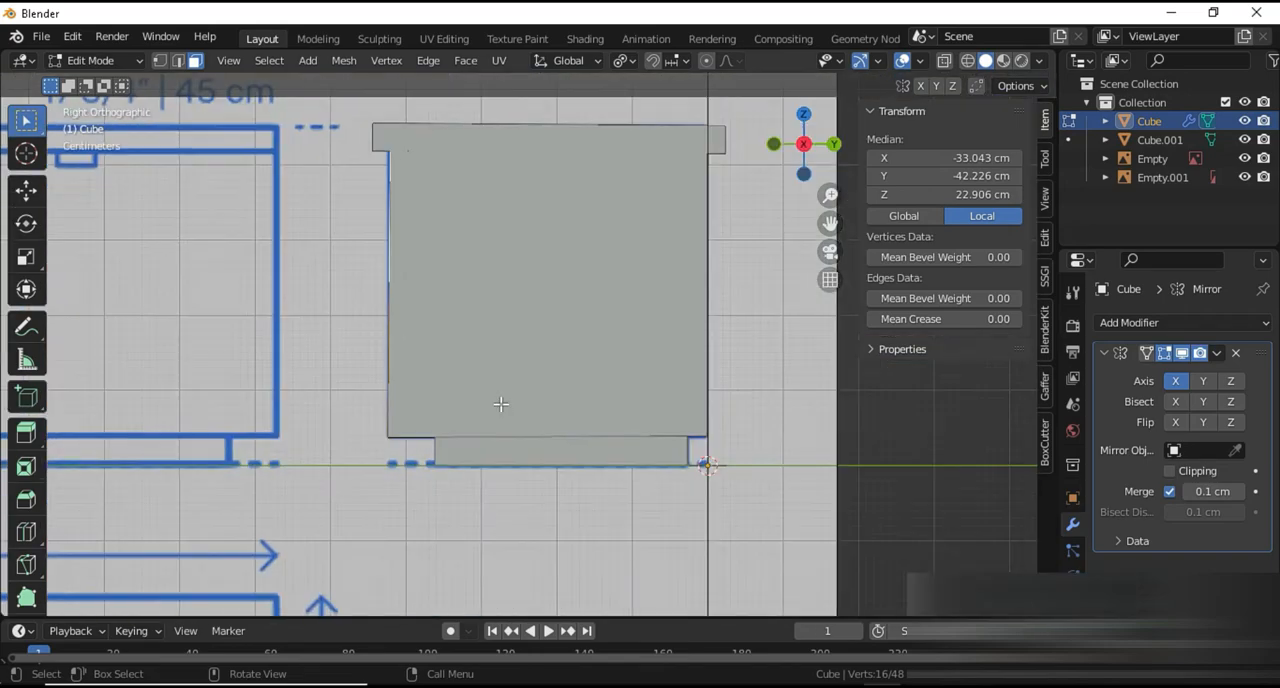
{"action": "key", "text": "shift+z"}
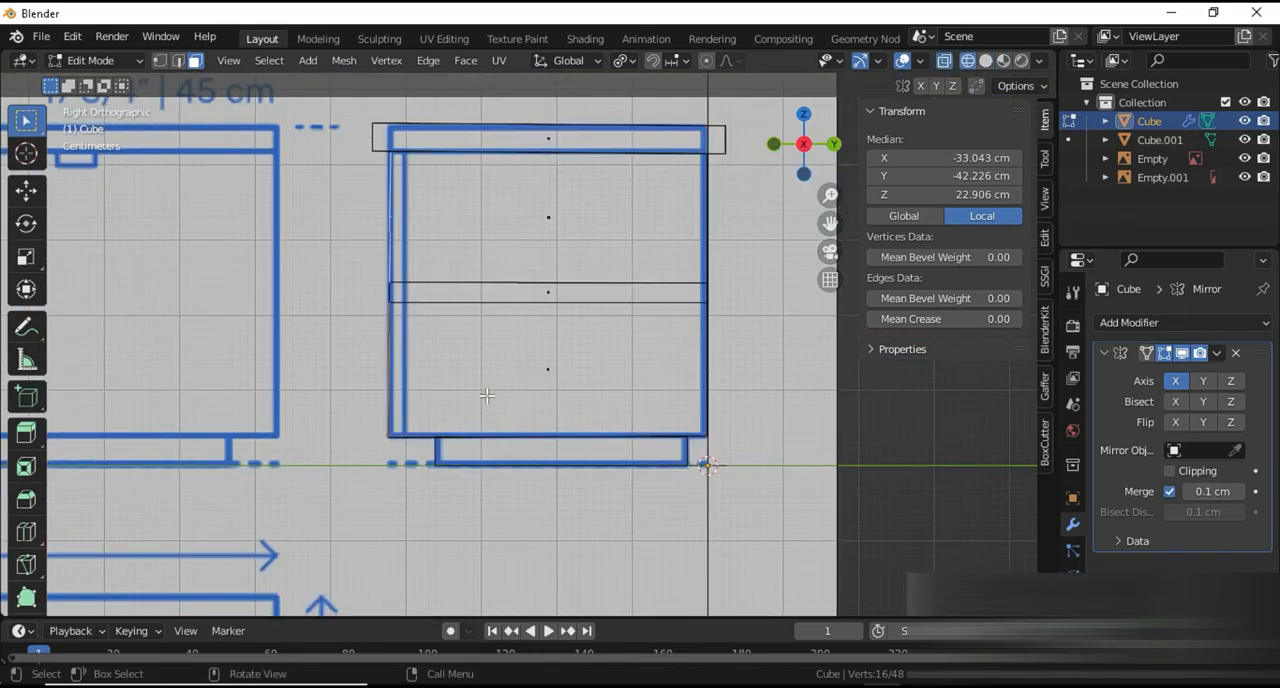
{"action": "key", "text": "e"}
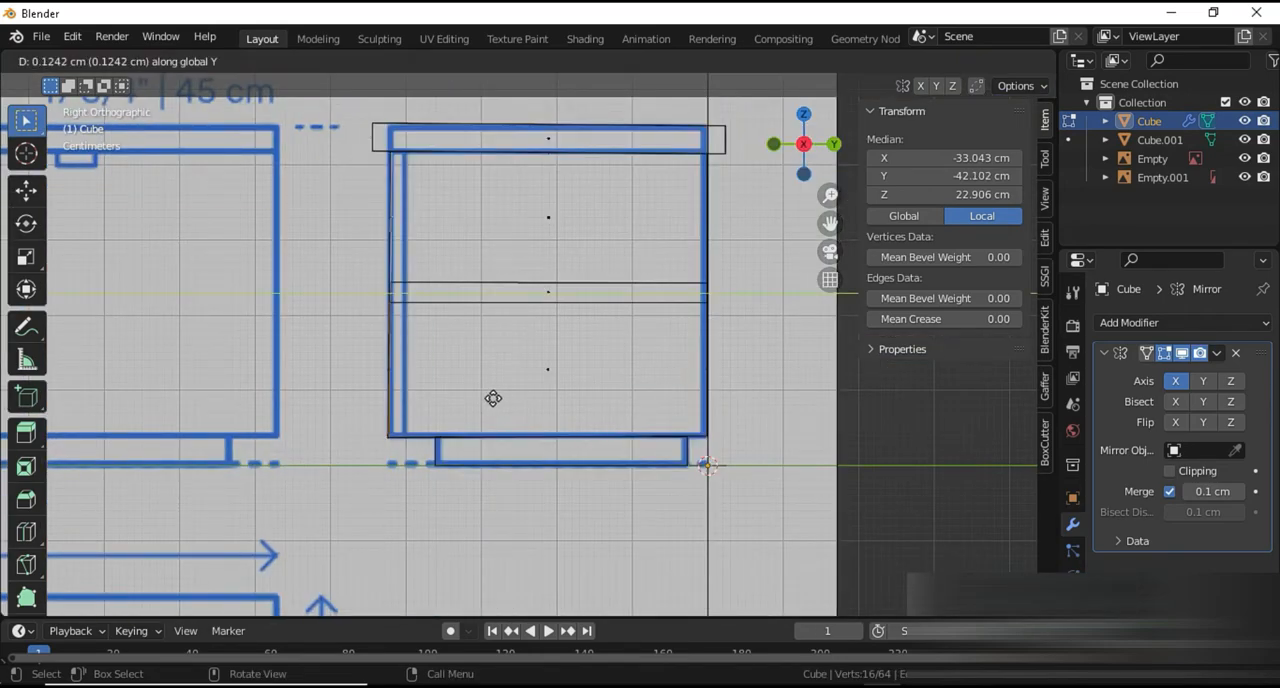
{"action": "left_click", "coordinate": [798, 438]}
Leave mesh editing and show the hollowed cabinet in solid shading with a glossy metallic MatCap
{"action": "scroll", "coordinate": [794, 443], "scroll_direction": "down", "scroll_amount": 3}
{"action": "key", "text": "Tab"}
{"action": "mouse_move", "coordinate": [409, 423]}
{"action": "middle_mouse_down"}
{"action": "mouse_move", "coordinate": [663, 488]}
{"action": "mouse_move", "coordinate": [677, 386]}
{"action": "mouse_move", "coordinate": [764, 251]}
{"action": "middle_mouse_up"}
{"action": "key", "text": "shift+z"}
{"action": "scroll", "coordinate": [665, 488], "scroll_direction": "up", "scroll_amount": 4}
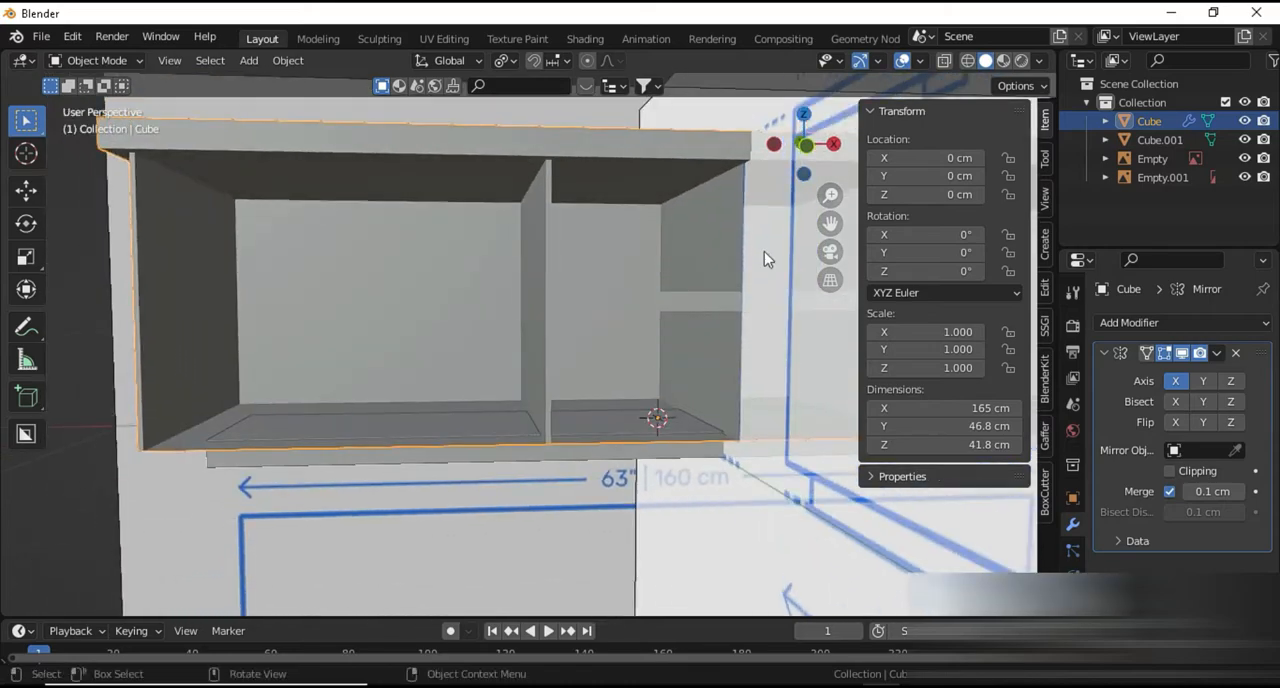
{"action": "left_click", "coordinate": [1039, 60]}
{"action": "left_click", "coordinate": [1021, 150]}
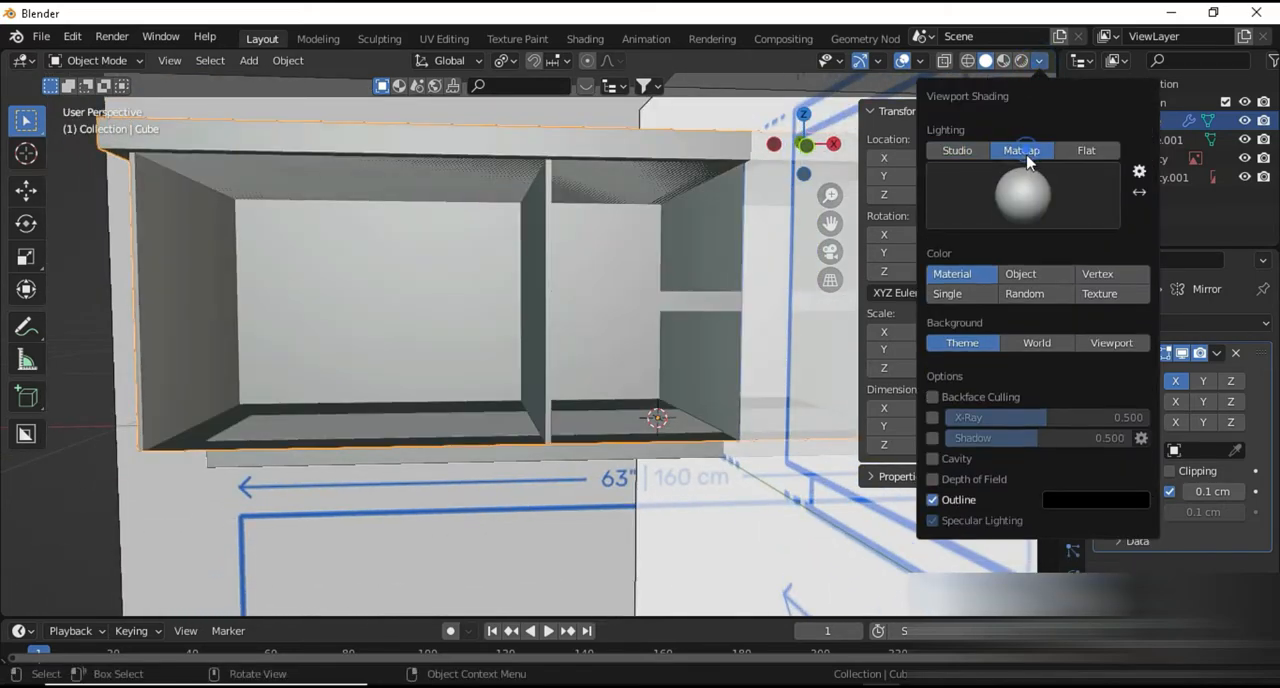
{"action": "left_click", "coordinate": [1027, 190]}
{"action": "left_click", "coordinate": [692, 372]}
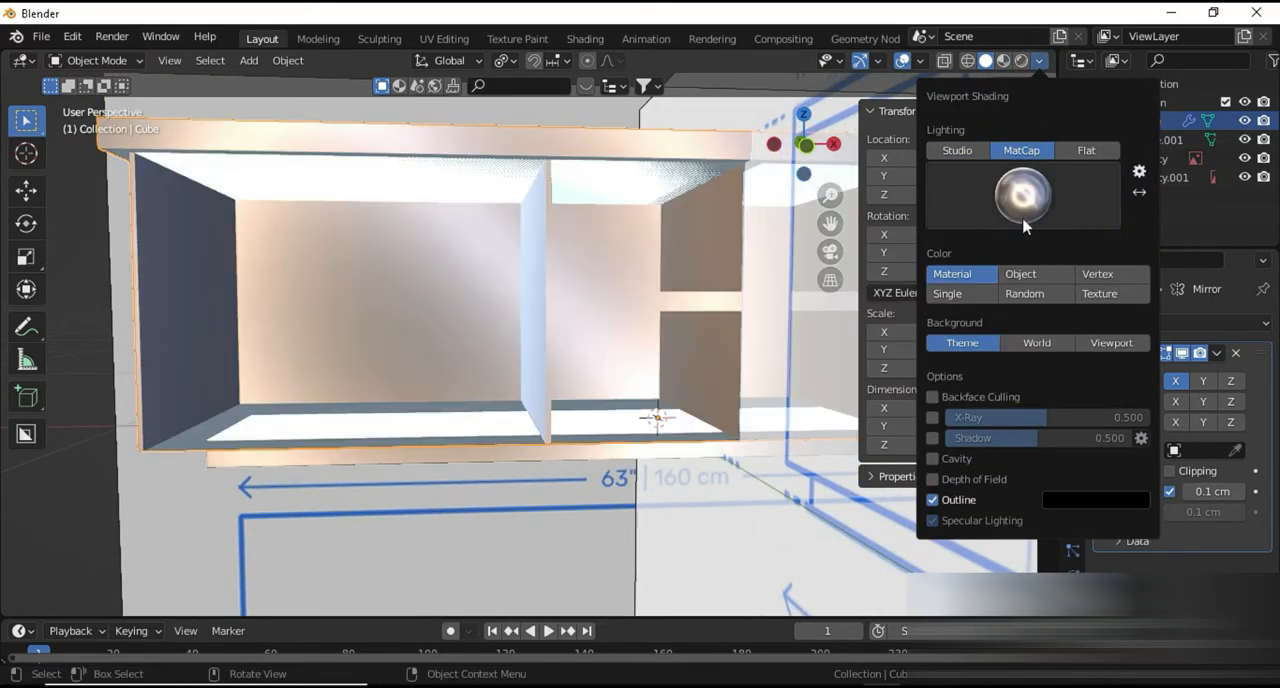
Enable Cavity in the viewport shading, adjust its type, and raise the valley strength and the ridge strength, with ridge at 2.000
{"action": "left_click", "coordinate": [934, 459]}
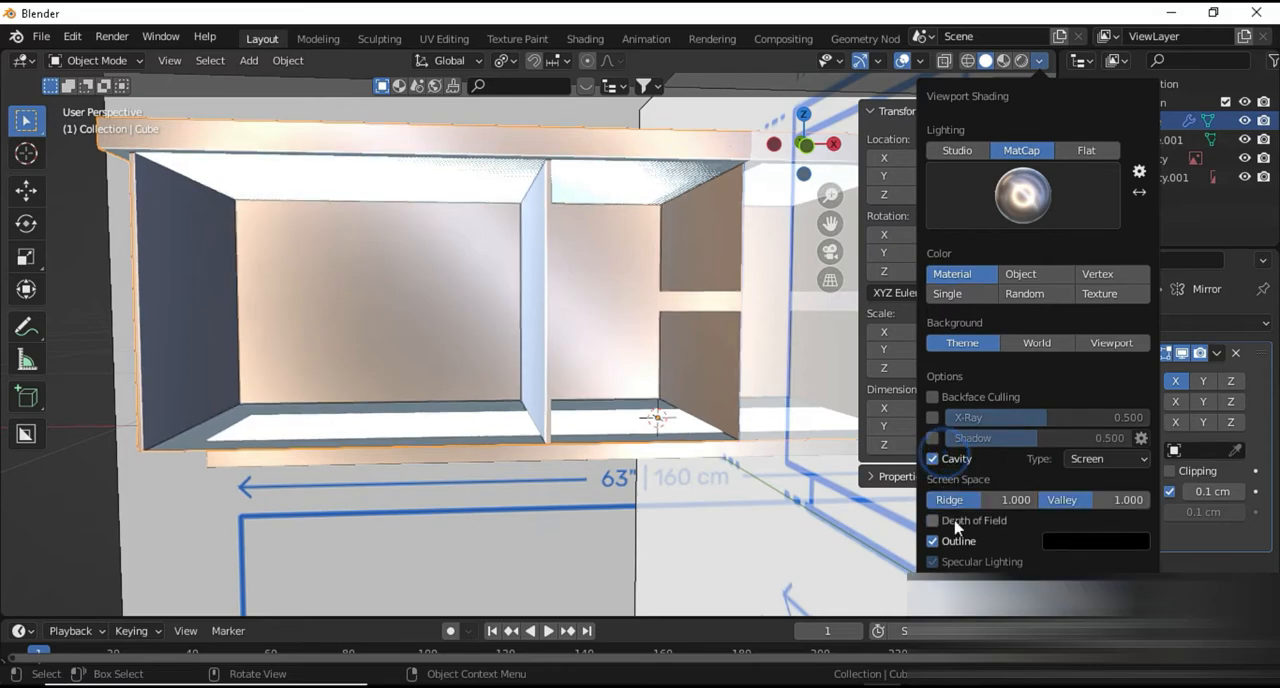
{"action": "left_click", "coordinate": [1080, 459]}
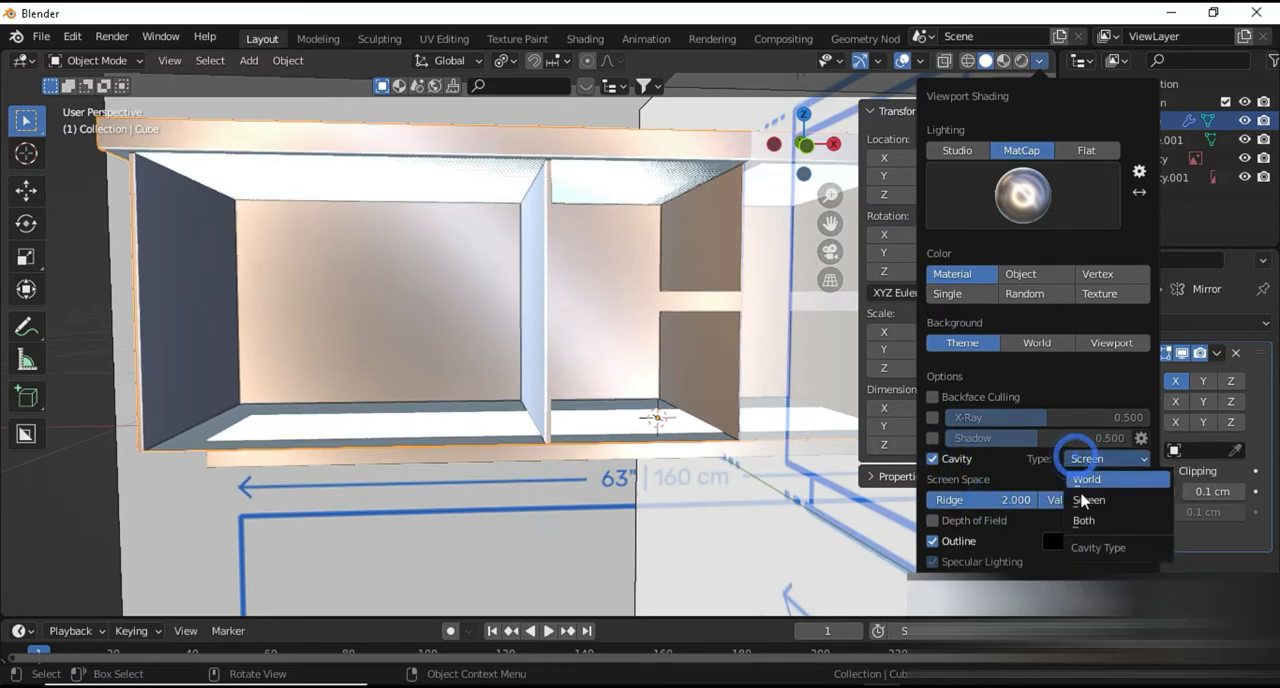
{"action": "left_click", "coordinate": [1078, 500]}
{"action": "left_click_drag", "start_coordinate": [1076, 497], "coordinate": [1140, 497]}
{"action": "left_click_drag", "start_coordinate": [943, 501], "coordinate": [1026, 501]}
Select the inner floor faces of the outer and lower shelf compartments and extrude them slightly upward along Z to thicken the cabinet floor
{"action": "middle_click_drag", "start_coordinate": [700, 480], "coordinate": [457, 464]}
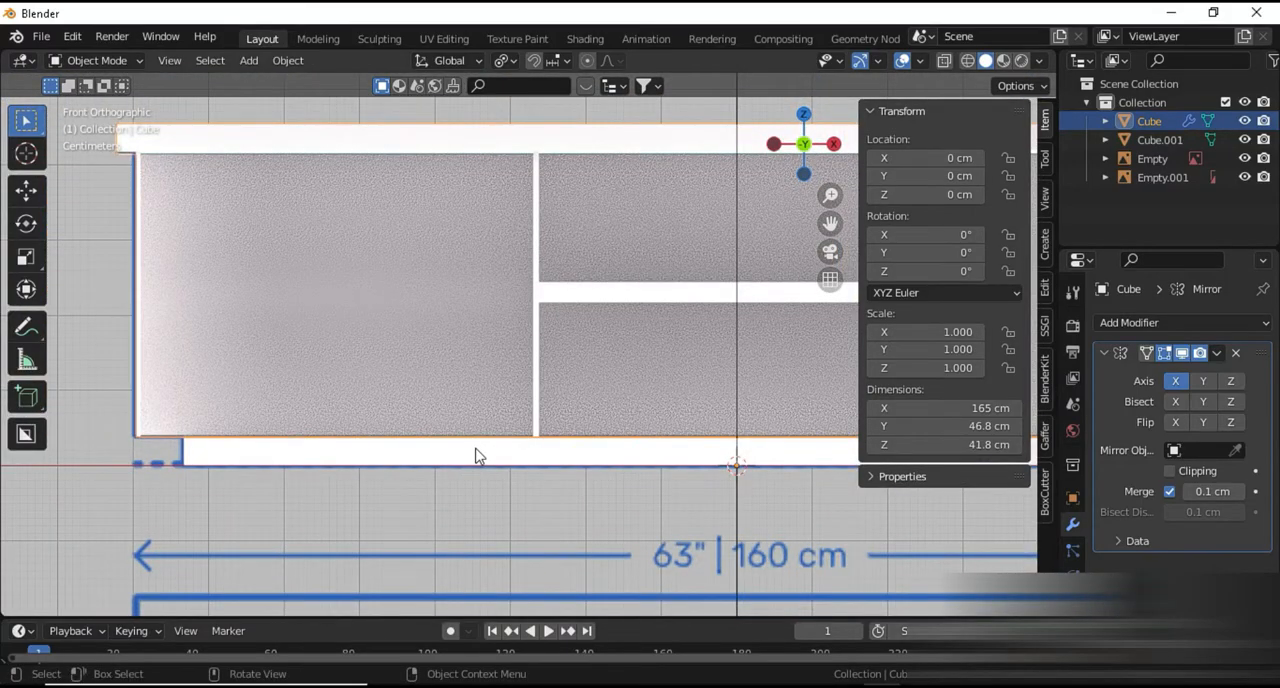
{"action": "key", "text": "shift+z"}
{"action": "scroll", "coordinate": [534, 409], "scroll_direction": "up", "scroll_amount": 2}
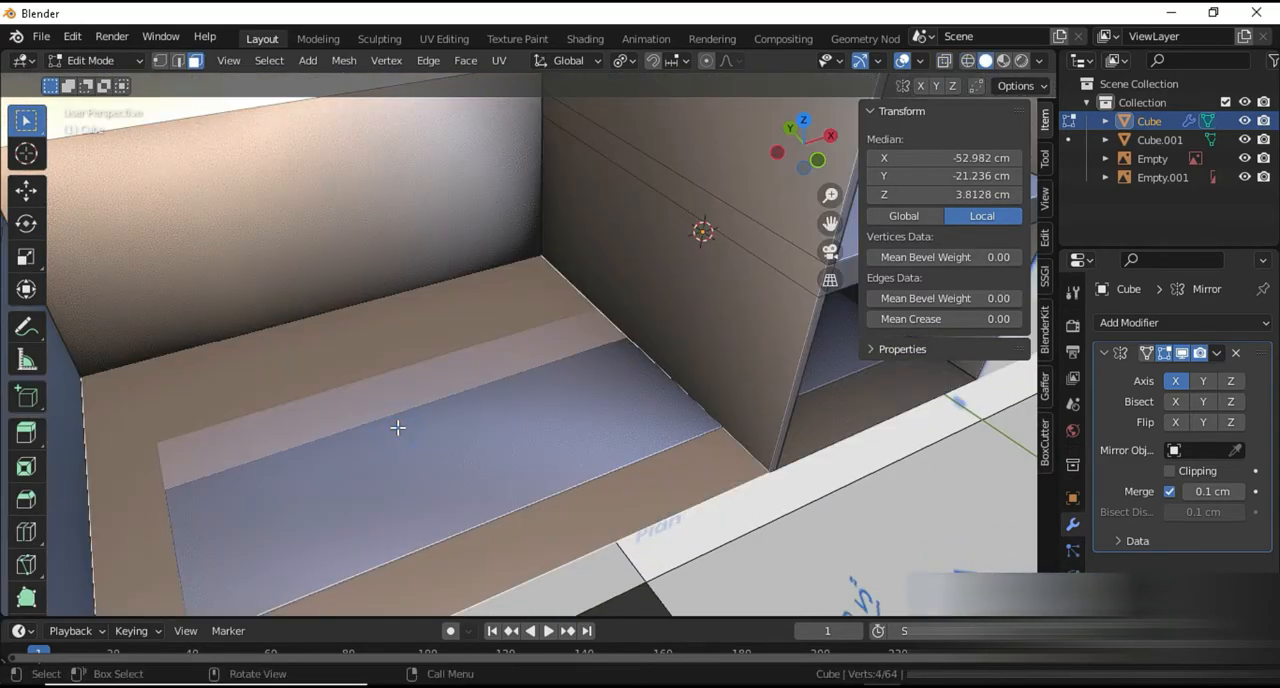
{"action": "middle_click_drag", "start_coordinate": [397, 423], "coordinate": [889, 474]}
{"action": "left_click", "coordinate": [862, 416], "text": "shift"}
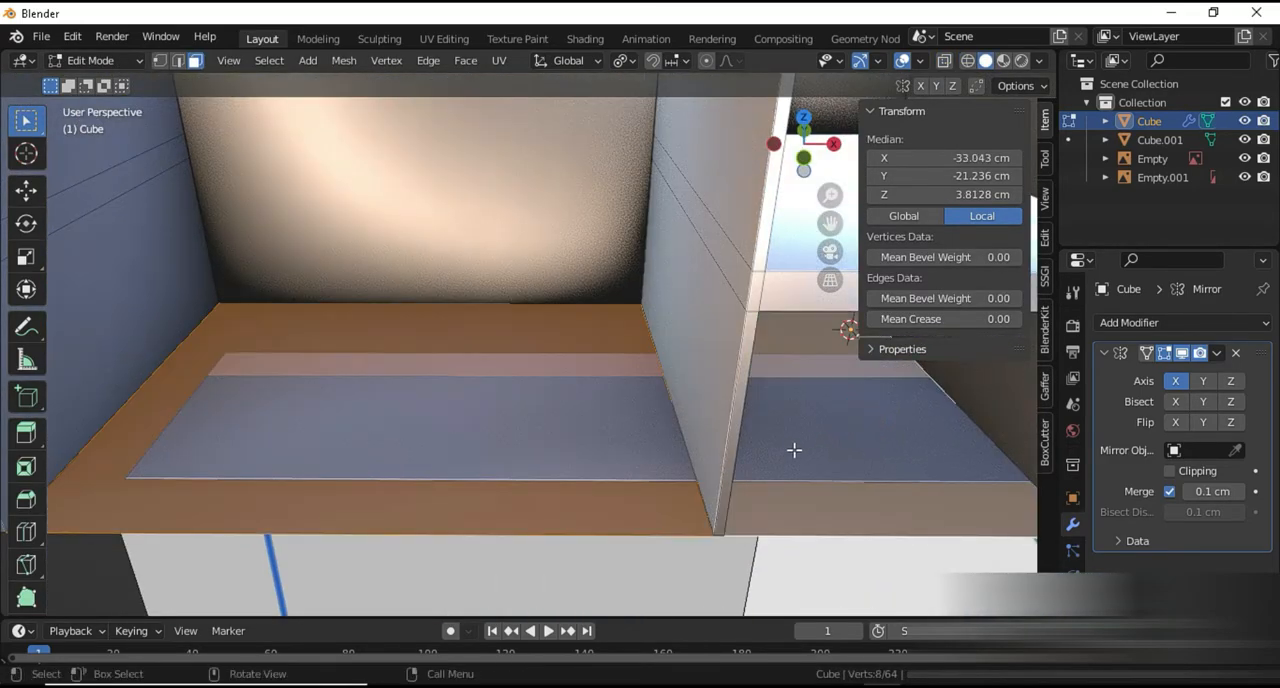
{"action": "key", "text": "KP_1"}
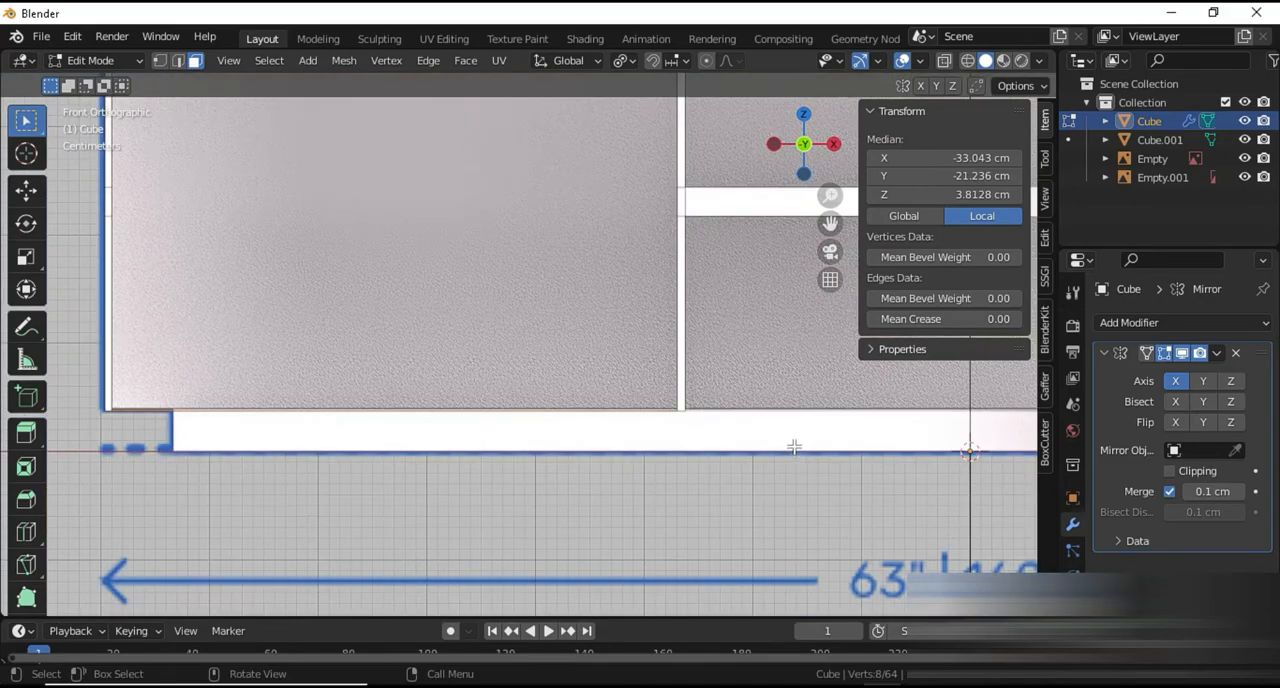
{"action": "key", "text": "alt+z"}
{"action": "key", "text": "e"}
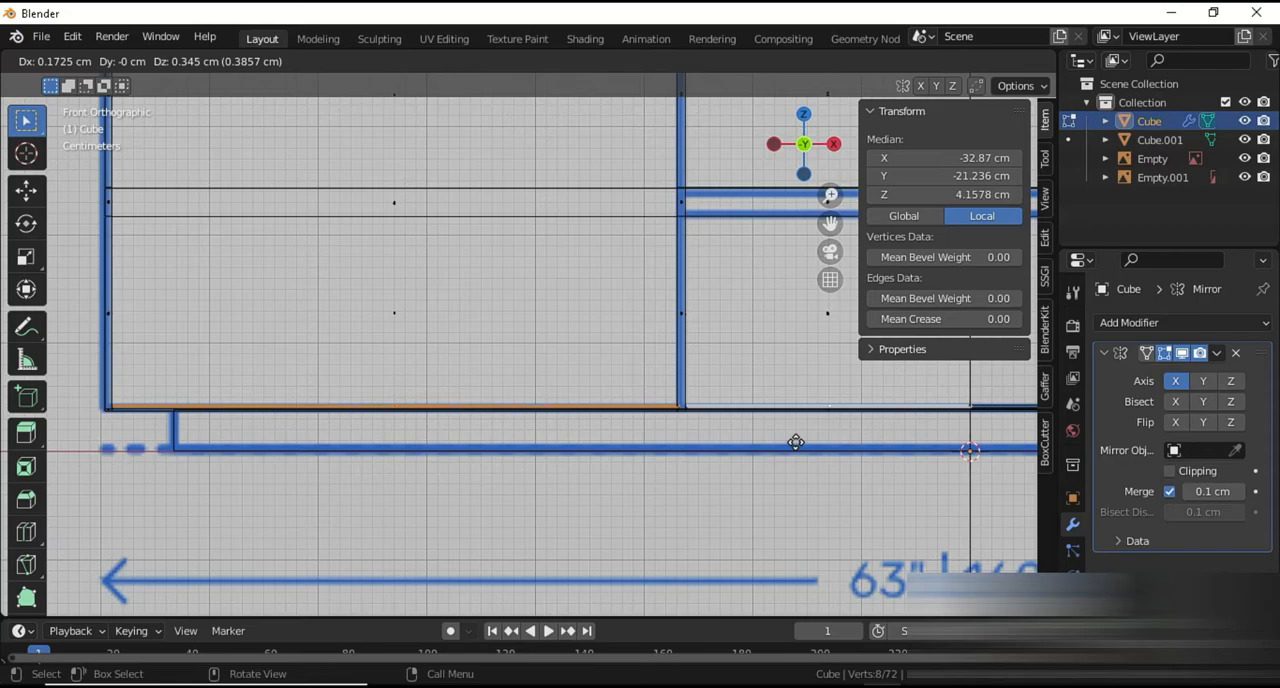
{"action": "key", "text": "z"}
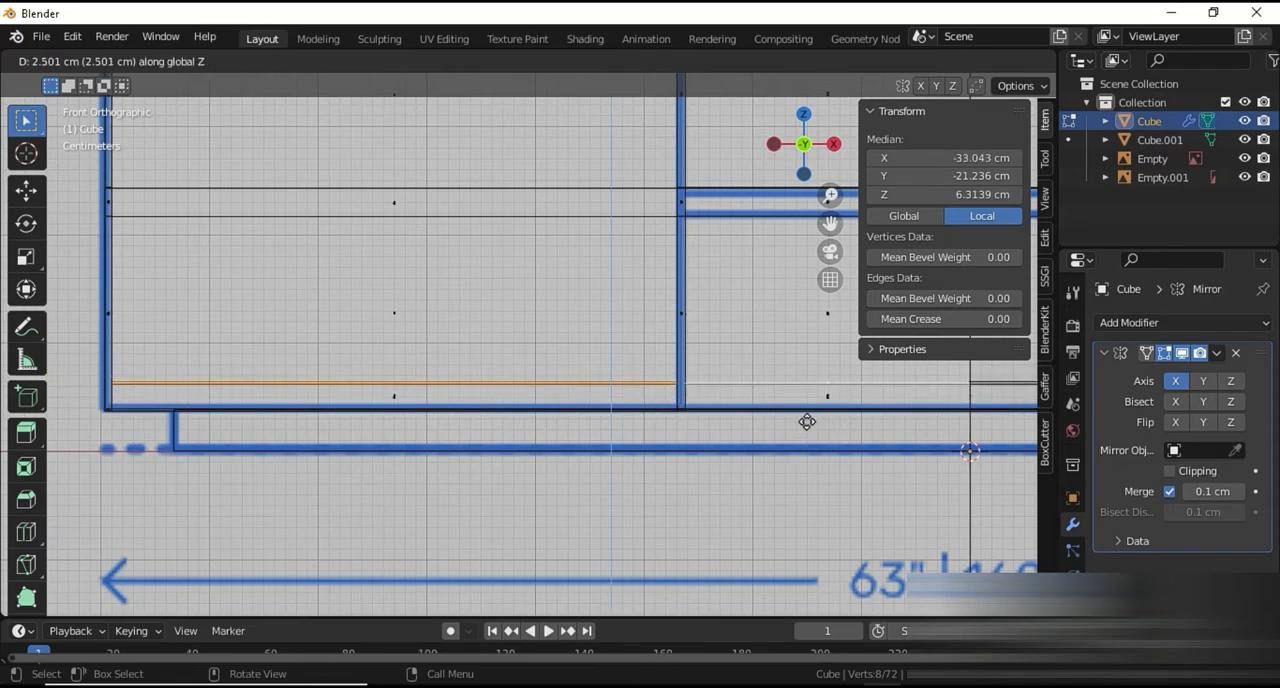
{"action": "left_click", "coordinate": [807, 435]}
Inspect the cabinet's underside and outer side in solid Object Mode, and select the front reference drawing
{"action": "key", "text": "Tab"}
{"action": "mouse_move", "coordinate": [807, 440]}
{"action": "middle_mouse_down"}
{"action": "mouse_move", "coordinate": [659, 475]}
{"action": "mouse_move", "coordinate": [672, 422]}
{"action": "mouse_move", "coordinate": [650, 378]}
{"action": "middle_mouse_up"}
{"action": "key", "text": "alt+z"}
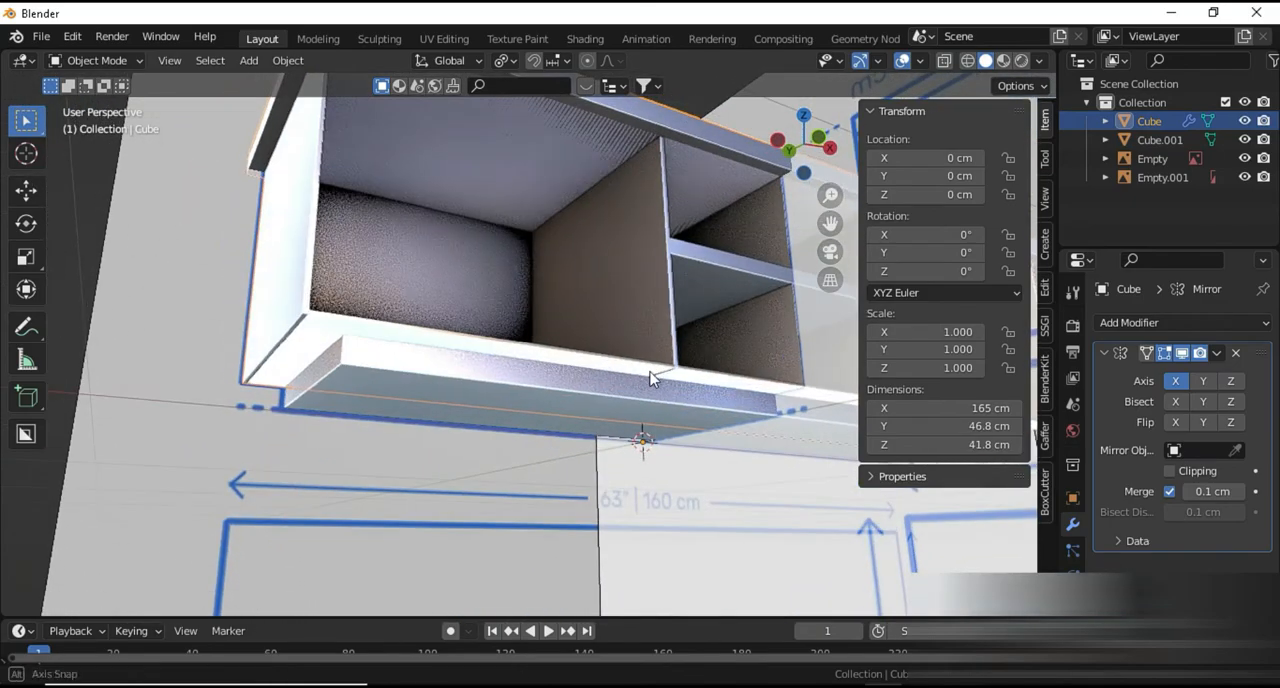
{"action": "middle_click_drag", "start_coordinate": [446, 349], "coordinate": [291, 550]}
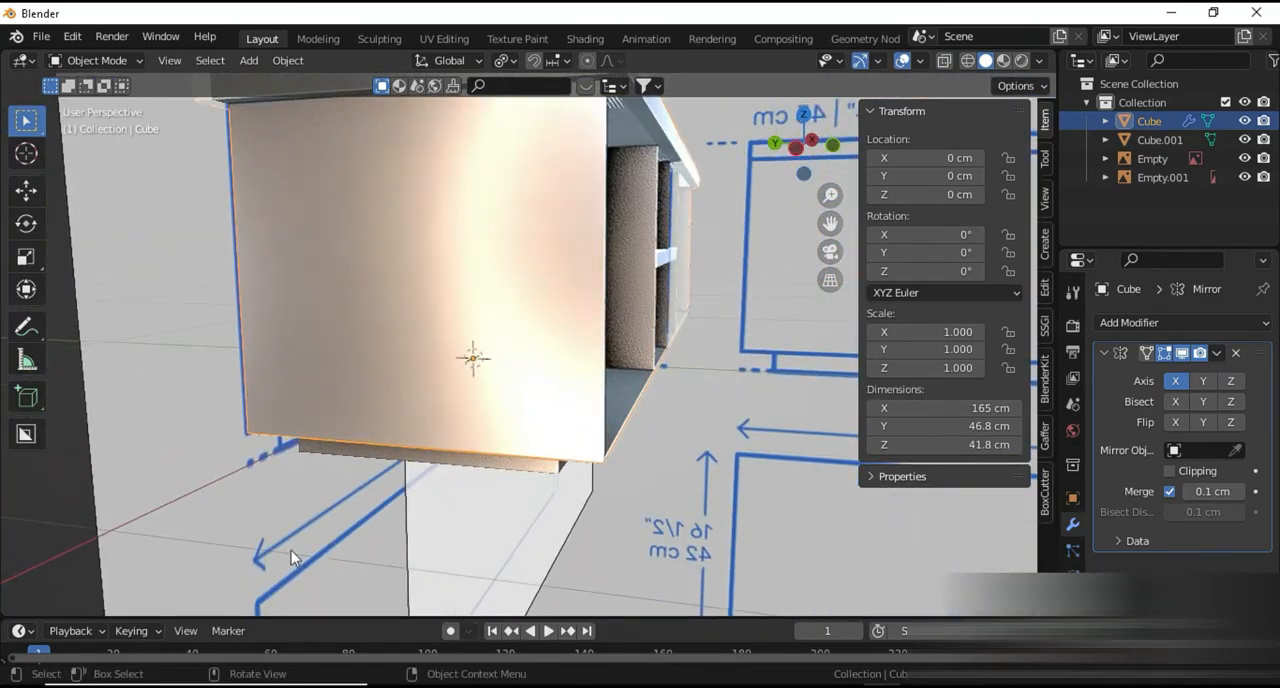
{"action": "left_click", "coordinate": [289, 548]}
{"action": "scroll", "coordinate": [343, 503], "scroll_direction": "down", "scroll_amount": 3}
{"action": "scroll", "coordinate": [355, 498], "scroll_direction": "up", "scroll_amount": 1}
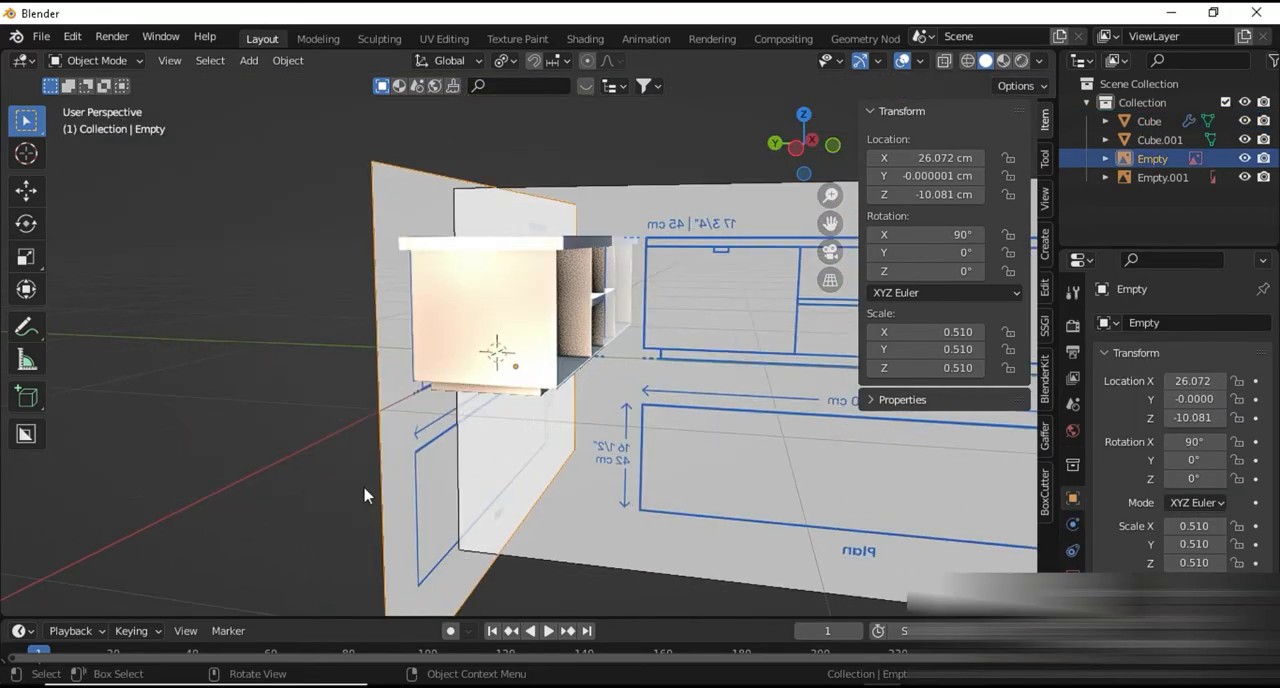
Move the front reference drawing along Y to about 19 cm, behind the cabinet
{"action": "key", "text": "g"}
{"action": "key", "text": "y"}
{"action": "left_click", "coordinate": [314, 514]}
{"action": "middle_click_drag", "start_coordinate": [314, 514], "coordinate": [286, 558]}
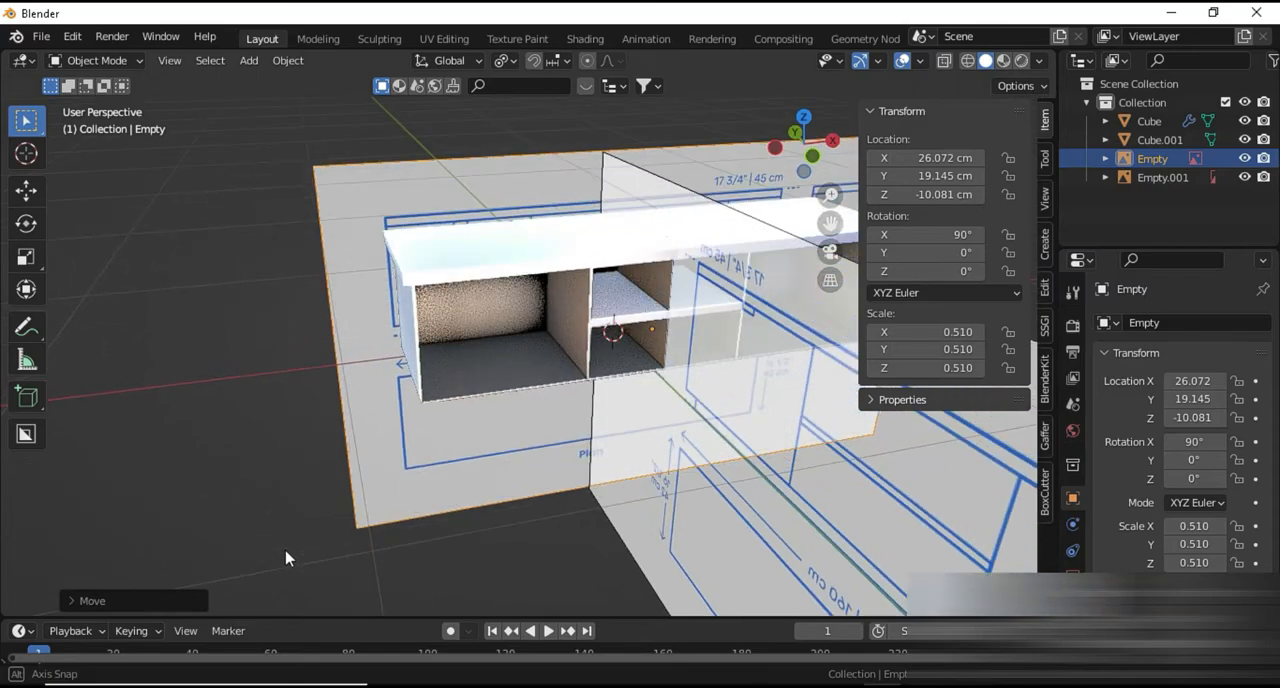
Merge all of the cabinet's vertices by distance and return to Object Mode
{"action": "scroll", "coordinate": [463, 497], "scroll_direction": "up", "scroll_amount": 2}
{"action": "middle_click_drag", "start_coordinate": [463, 497], "coordinate": [546, 402]}
{"action": "scroll", "coordinate": [467, 380], "scroll_direction": "up", "scroll_amount": 2}
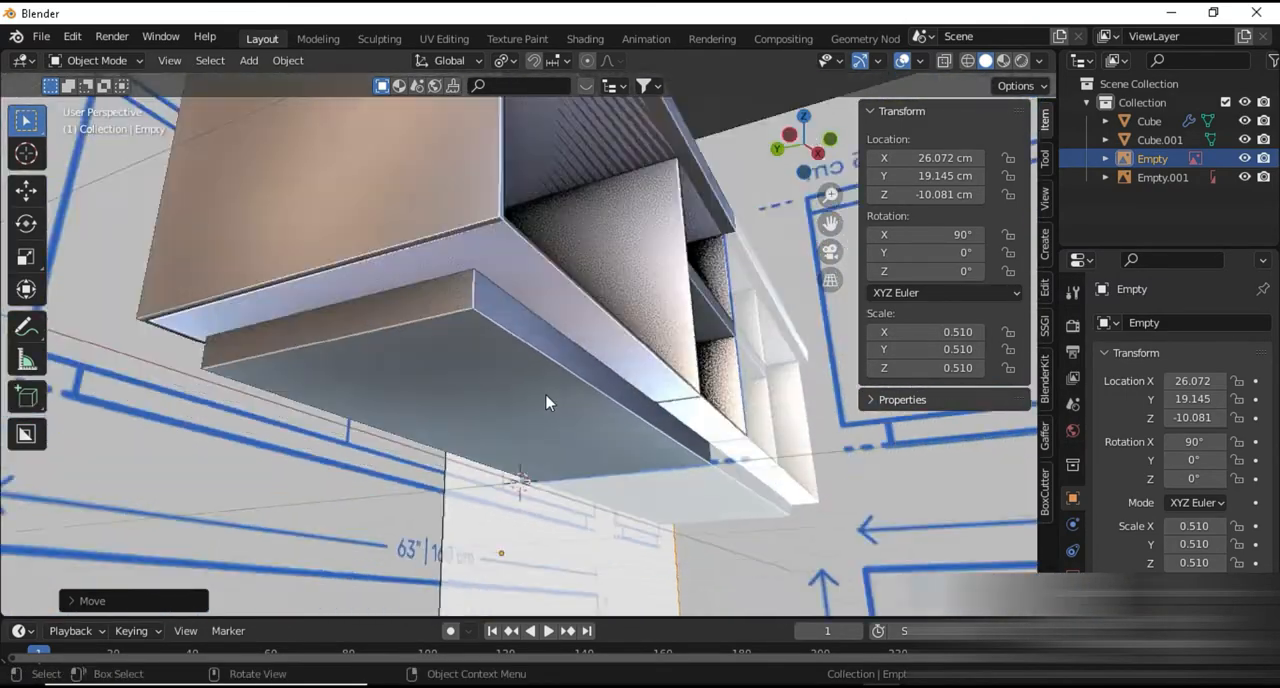
{"action": "scroll", "coordinate": [545, 400], "scroll_direction": "down", "scroll_amount": 1}
{"action": "middle_click_drag", "start_coordinate": [484, 342], "coordinate": [400, 445]}
{"action": "left_click", "coordinate": [382, 264]}
{"action": "key", "text": "Tab"}
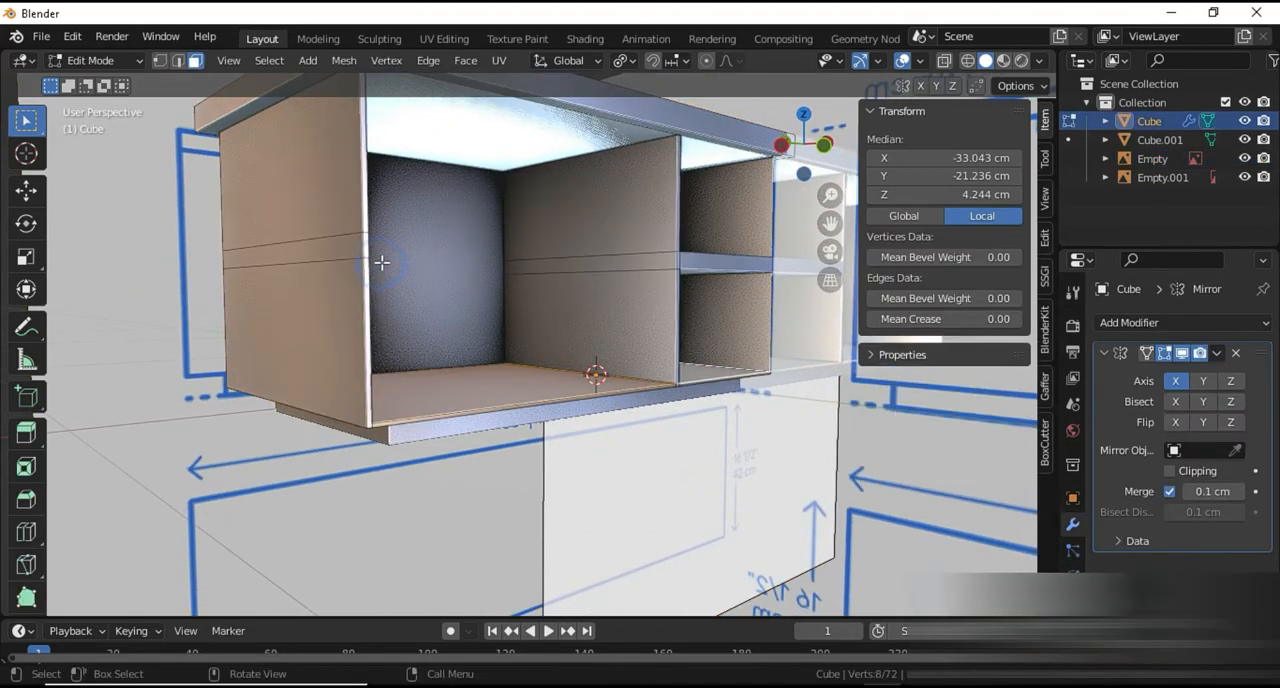
{"action": "key", "text": "a"}
{"action": "key", "text": "alt+m"}
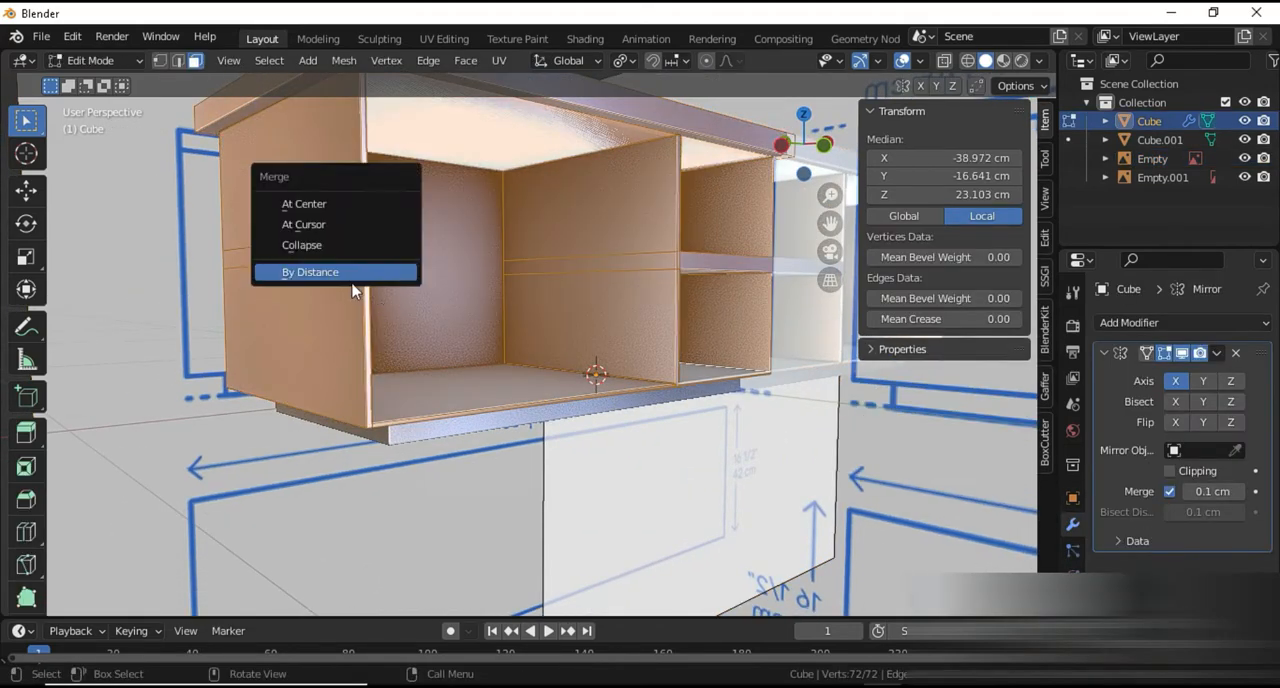
{"action": "left_click", "coordinate": [351, 281]}
{"action": "key", "text": "Tab"}
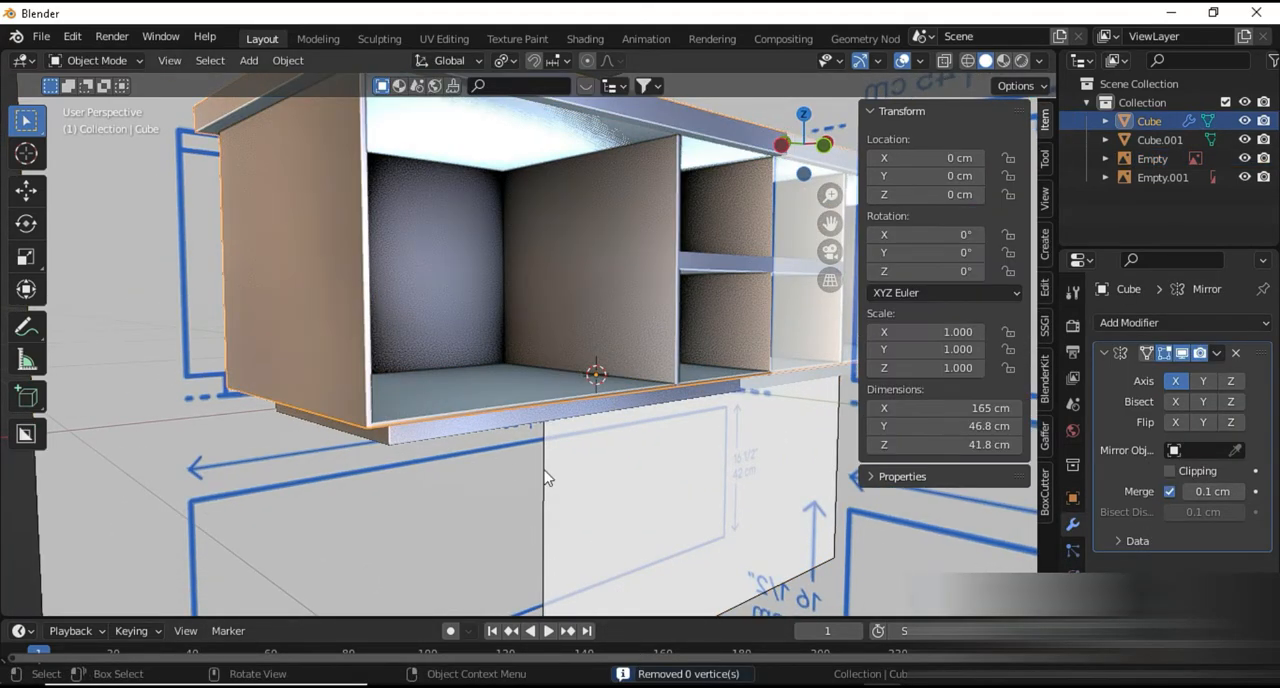
Add a Bevel modifier to the cabinet and collapse its Mirror modifier's settings
{"action": "middle_click_drag", "start_coordinate": [545, 472], "coordinate": [524, 423]}
{"action": "scroll", "coordinate": [524, 423], "scroll_direction": "up", "scroll_amount": 2}
{"action": "key", "text": "KP_Decimal"}
{"action": "key", "text": "KP_1"}
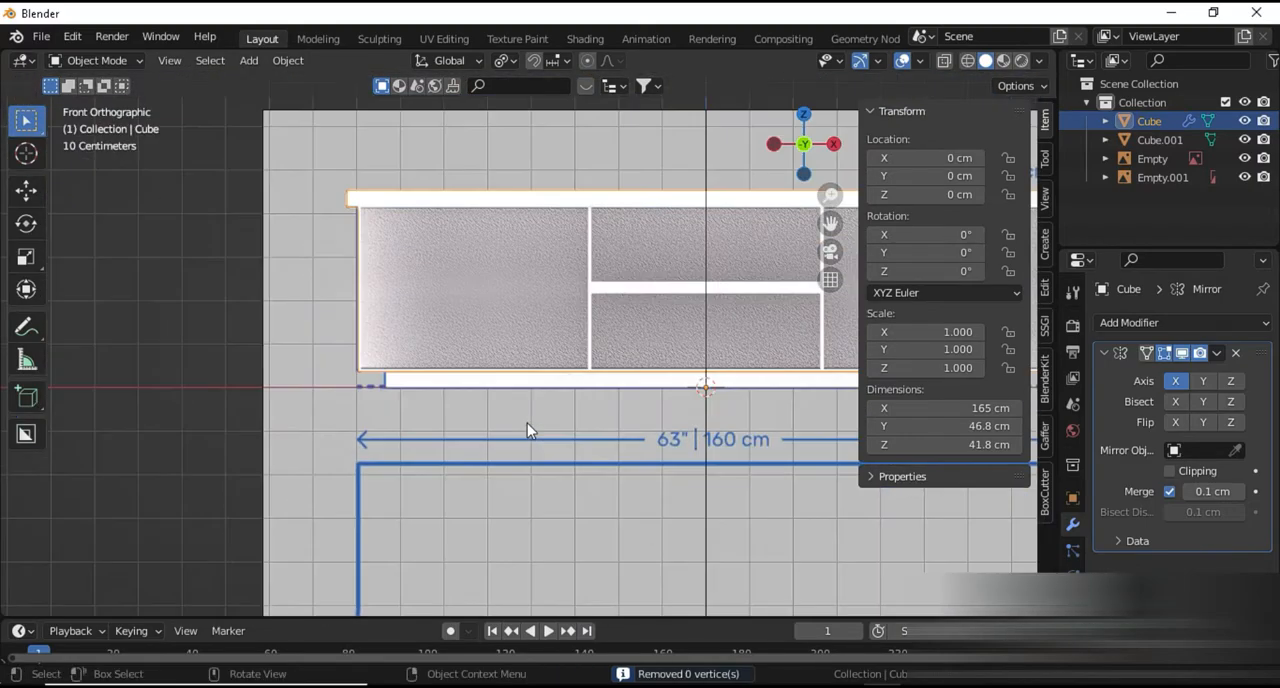
{"action": "middle_click_drag", "start_coordinate": [429, 283], "coordinate": [539, 343]}
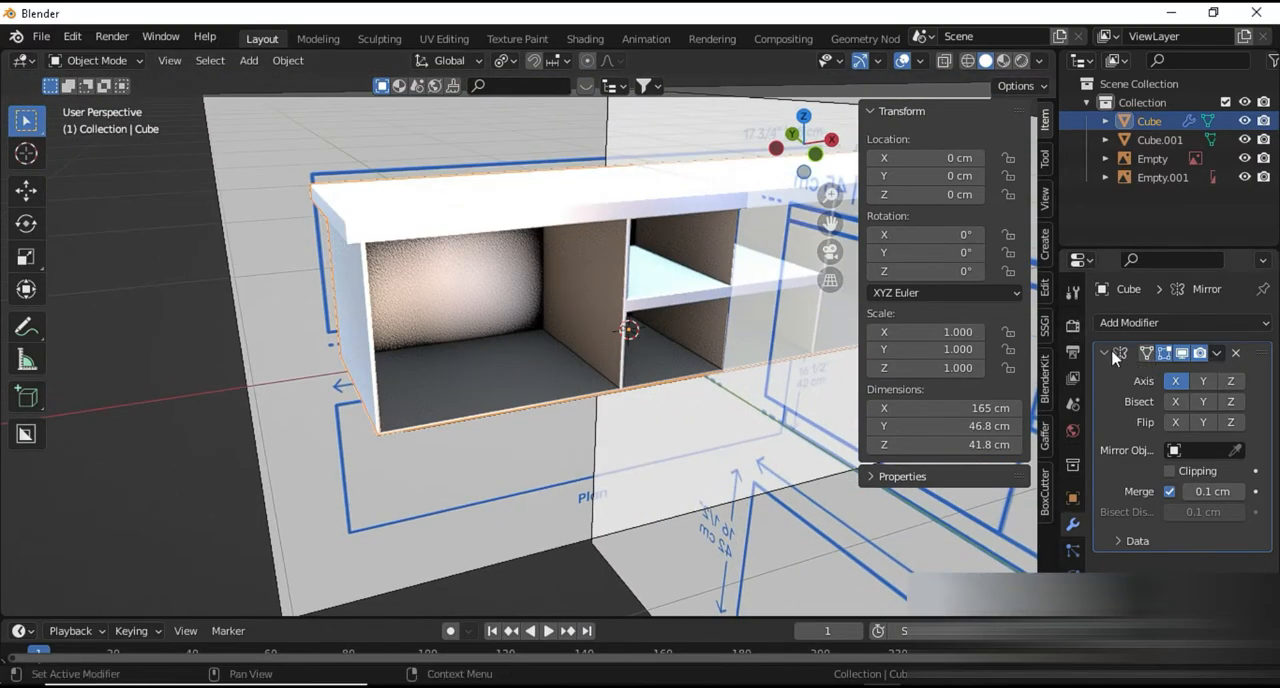
{"action": "left_click", "coordinate": [1125, 323]}
{"action": "left_click", "coordinate": [925, 391]}
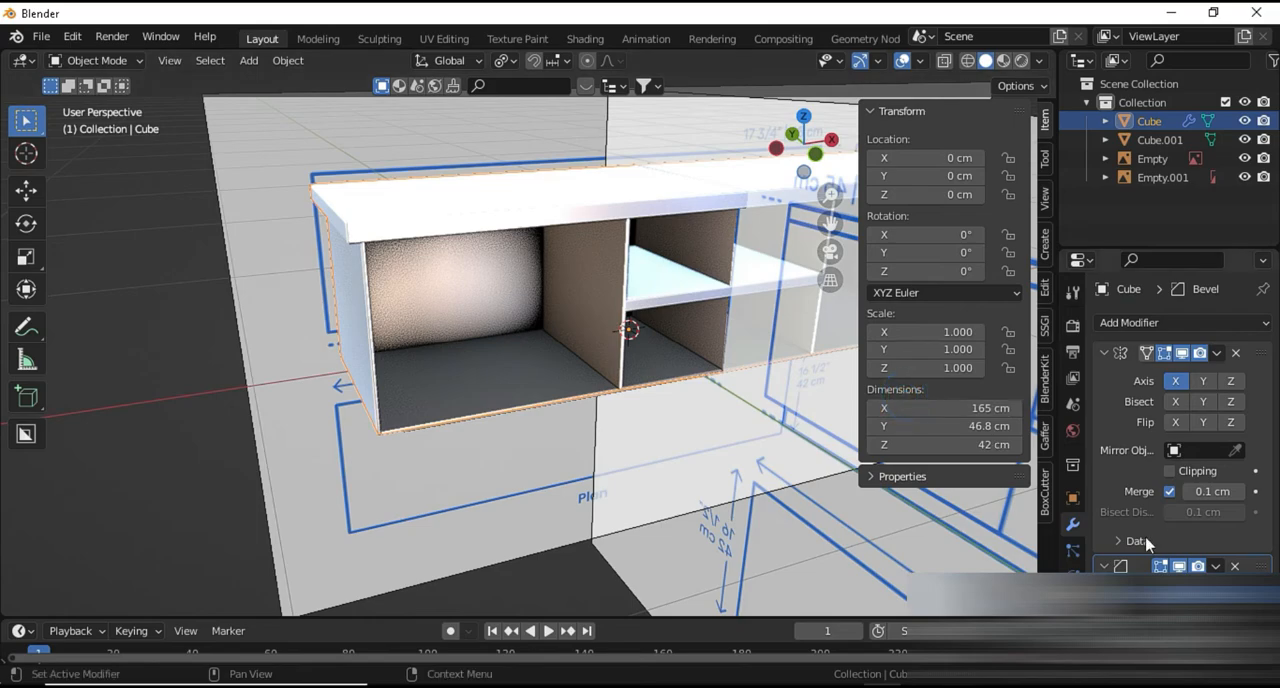
{"action": "left_click", "coordinate": [1105, 353]}
Set the cabinet's bevel to 7 segments with an amount of 13 cm, checking the tabletop corner
{"action": "middle_click_drag", "start_coordinate": [545, 411], "coordinate": [594, 396]}
{"action": "scroll", "coordinate": [517, 368], "scroll_direction": "up", "scroll_amount": 3}
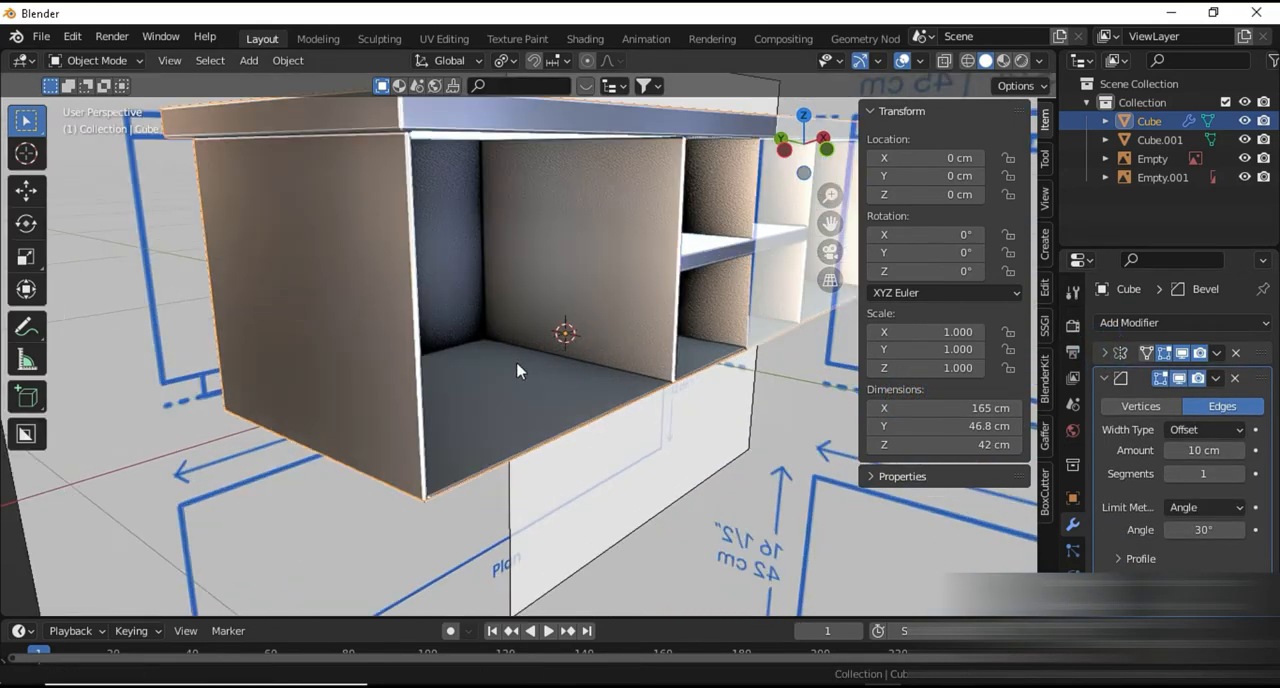
{"action": "scroll", "coordinate": [581, 492], "scroll_direction": "up", "scroll_amount": 2}
{"action": "middle_click_drag", "start_coordinate": [517, 368], "coordinate": [567, 482], "text": "shift"}
{"action": "scroll", "coordinate": [581, 492], "scroll_direction": "up", "scroll_amount": 1}
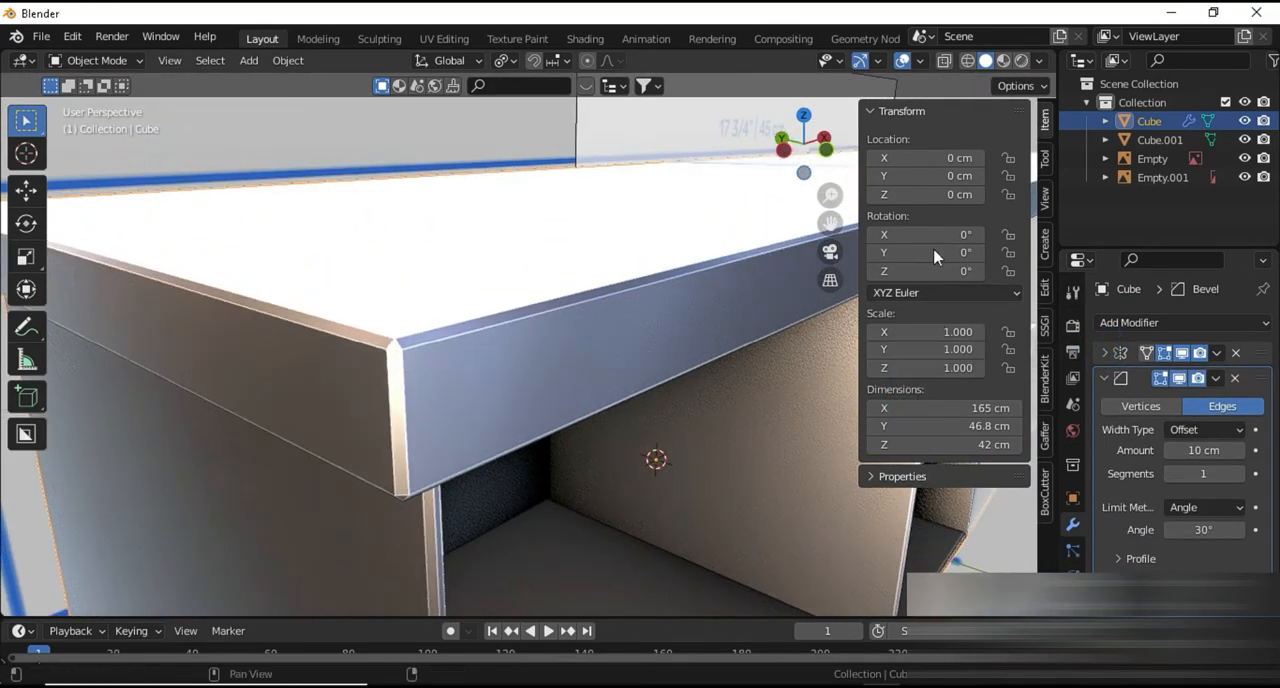
{"action": "left_click", "coordinate": [1241, 480]}
{"action": "left_click", "coordinate": [1241, 480]}
{"action": "left_click", "coordinate": [1241, 480]}
{"action": "left_click", "coordinate": [1241, 480]}
{"action": "left_click", "coordinate": [1241, 480]}
{"action": "left_click", "coordinate": [1241, 478]}
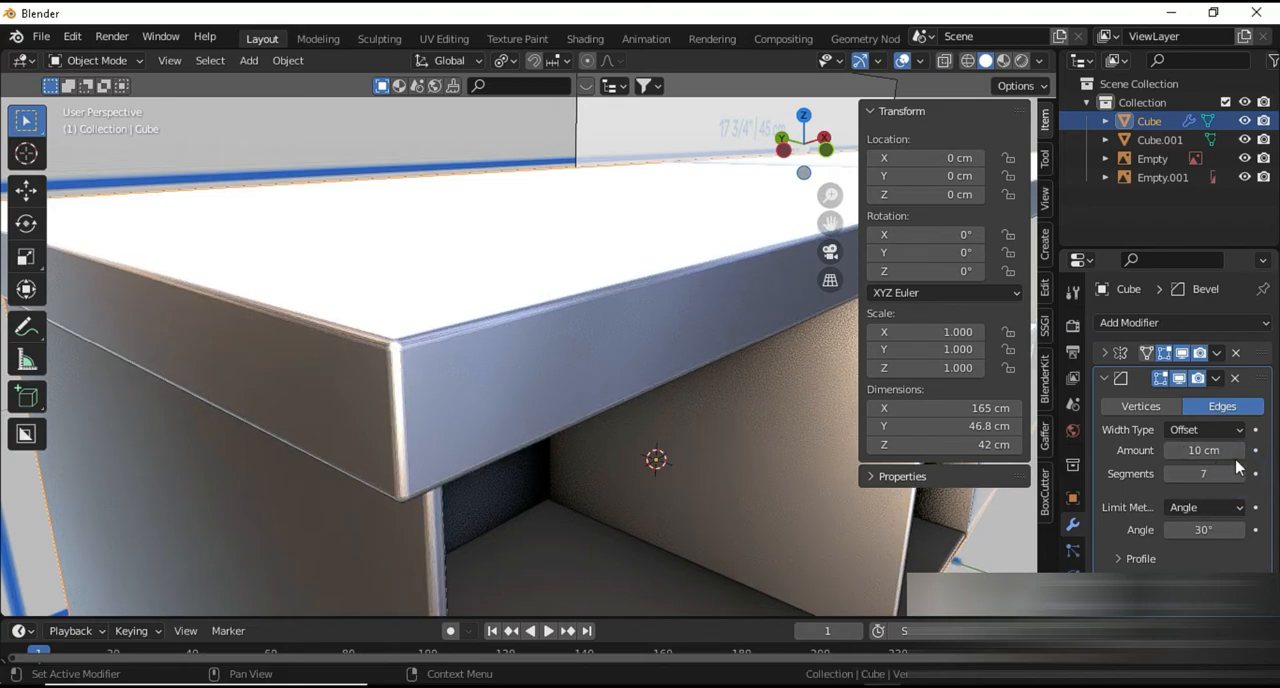
{"action": "left_click", "coordinate": [1240, 451]}
Select the base under the cabinet and add a Bevel modifier with 7 segments to it
{"action": "scroll", "coordinate": [649, 489], "scroll_direction": "down", "scroll_amount": 4}
{"action": "middle_click_drag", "start_coordinate": [649, 489], "coordinate": [610, 399]}
{"action": "key", "text": "Tab"}
{"action": "key", "text": "Tab"}
{"action": "middle_click_drag", "start_coordinate": [606, 537], "coordinate": [703, 403], "text": "shift"}
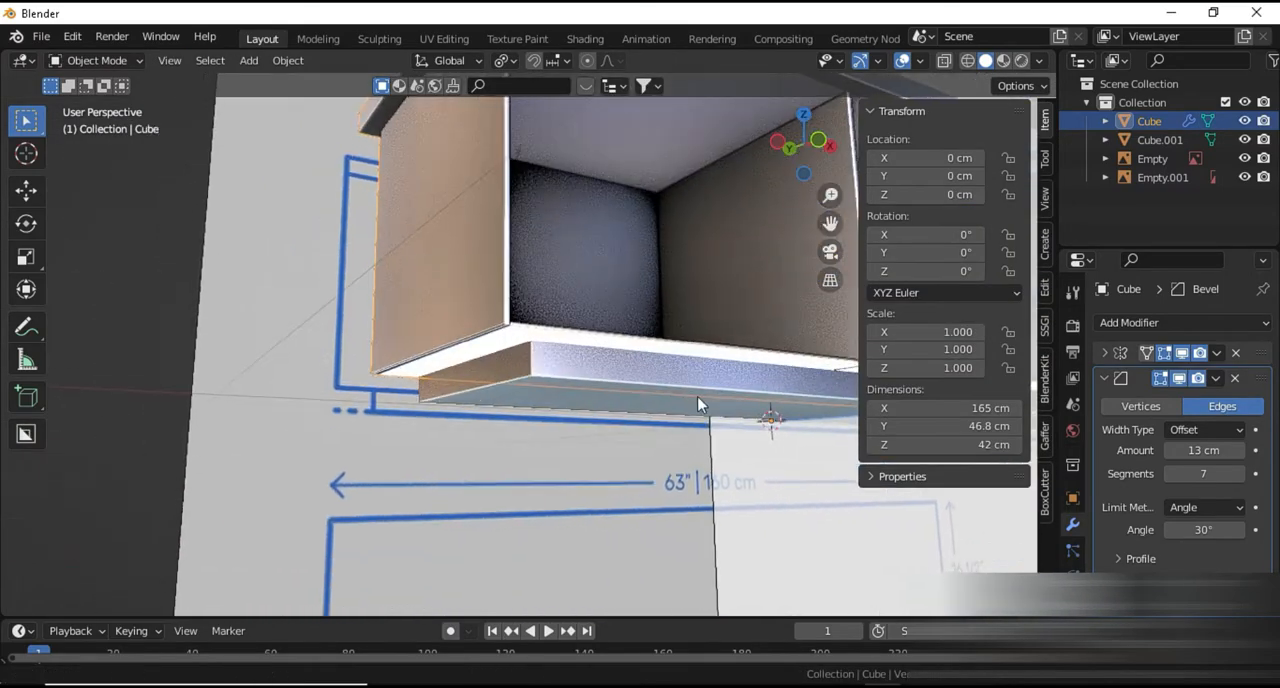
{"action": "scroll", "coordinate": [703, 403], "scroll_direction": "up", "scroll_amount": 3}
{"action": "left_click", "coordinate": [572, 369]}
{"action": "left_click", "coordinate": [1180, 322]}
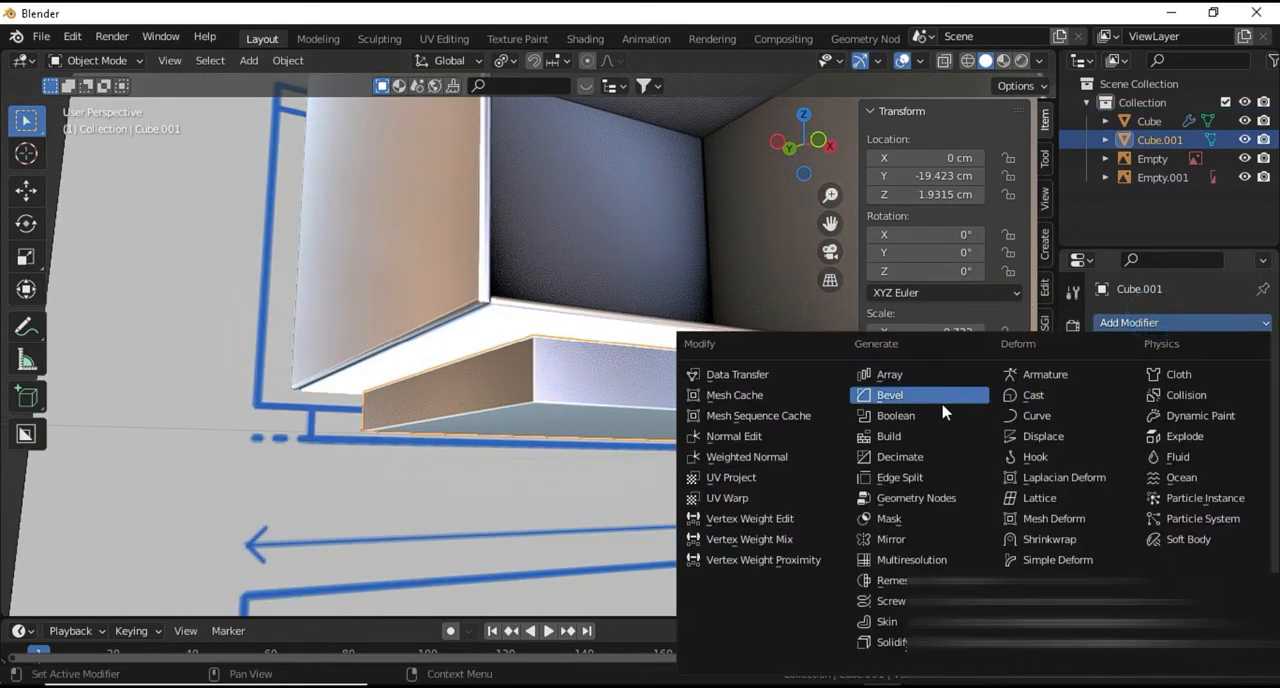
{"action": "left_click", "coordinate": [898, 403]}
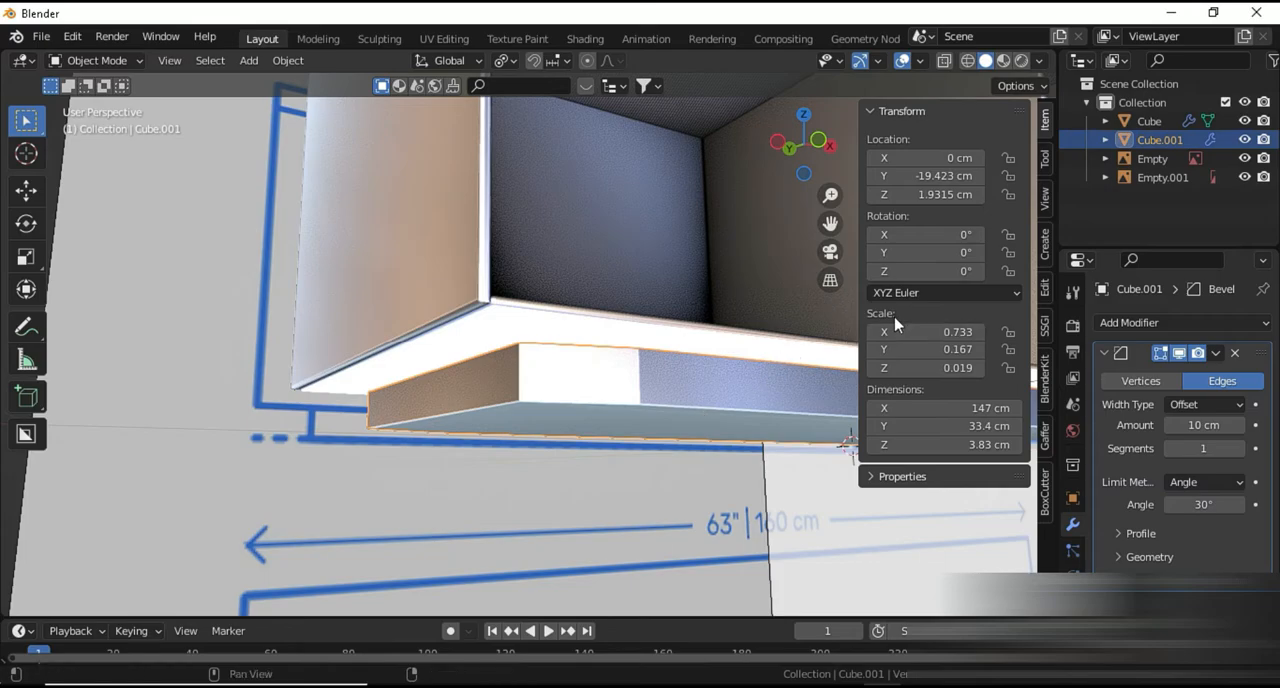
{"action": "scroll", "coordinate": [590, 470], "scroll_direction": "up", "scroll_amount": 3}
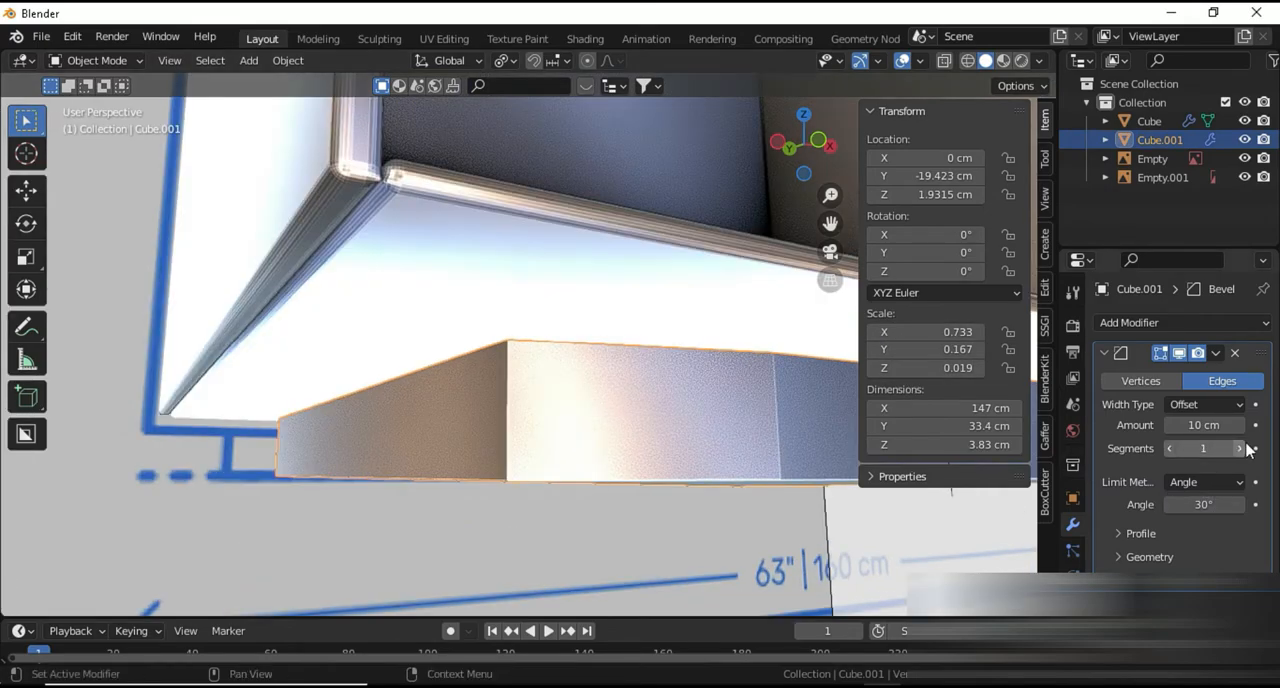
{"action": "left_click", "coordinate": [1243, 448]}
{"action": "left_click", "coordinate": [1243, 448]}
{"action": "left_click", "coordinate": [1243, 448]}
{"action": "left_click", "coordinate": [1243, 448]}
{"action": "left_click", "coordinate": [1243, 448]}
{"action": "left_click", "coordinate": [1243, 448]}
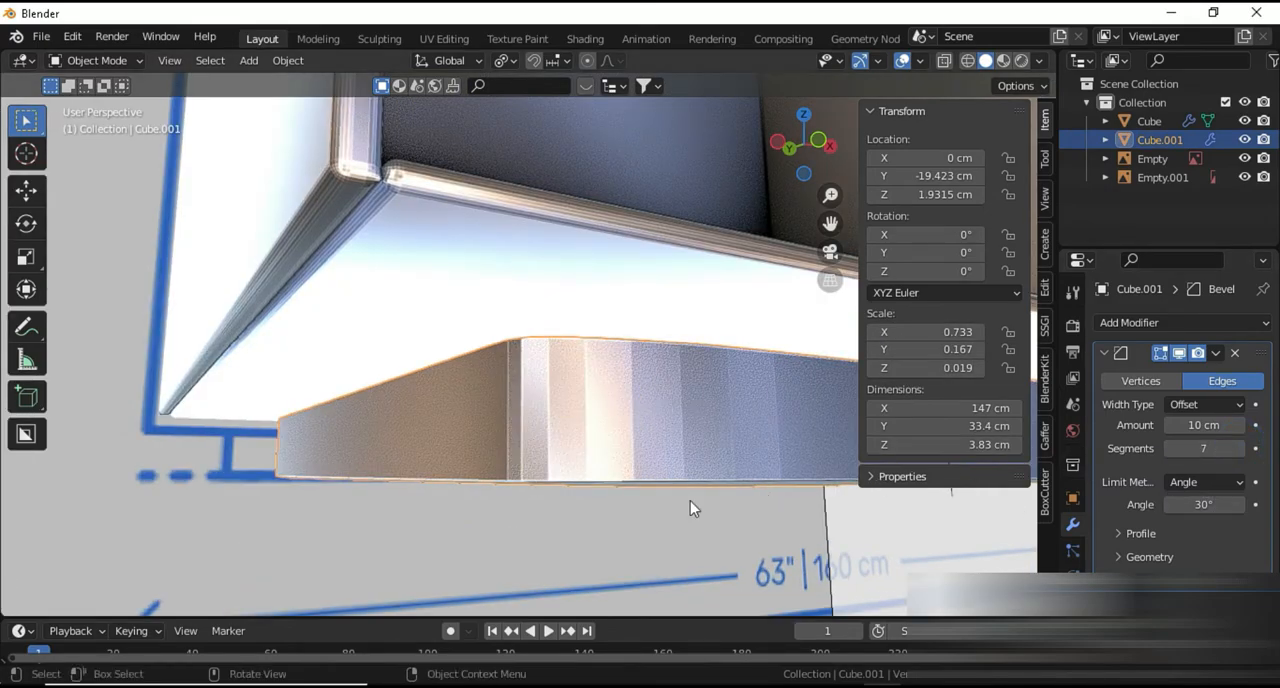
Set the base's bevel amount to 14 cm and apply the base's scale
{"action": "middle_click_drag", "start_coordinate": [690, 501], "coordinate": [629, 494]}
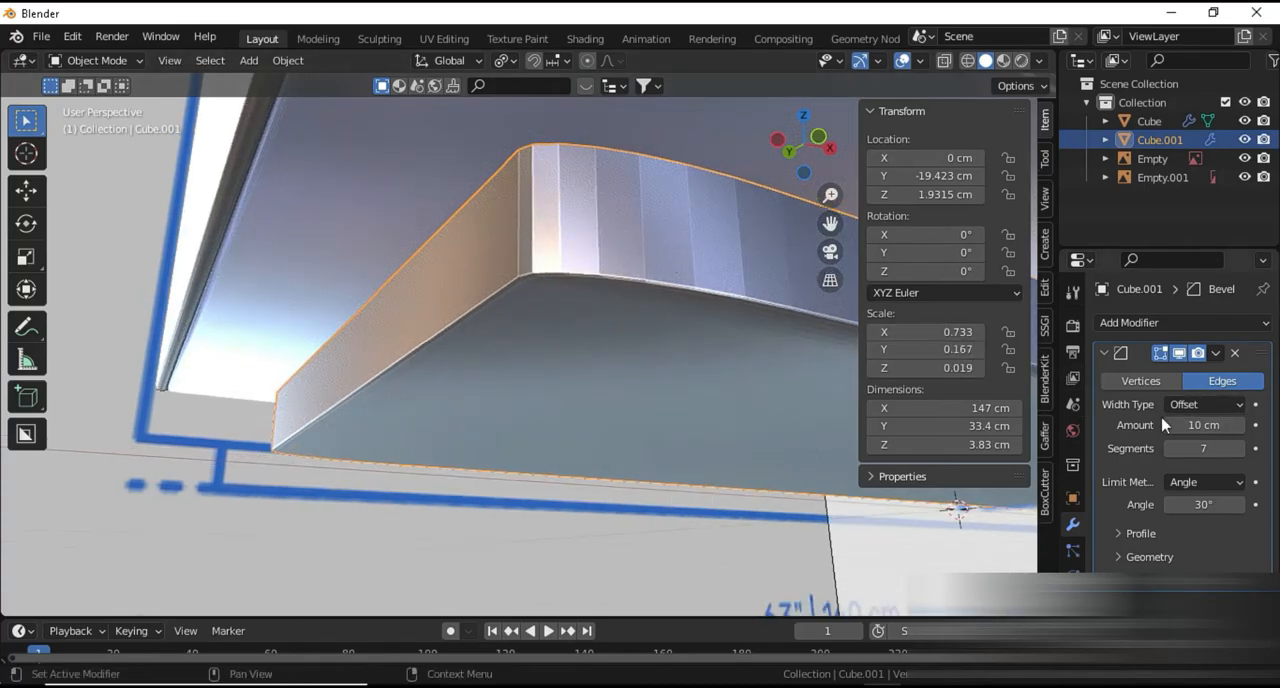
{"action": "left_click", "coordinate": [1240, 425]}
{"action": "left_click", "coordinate": [1240, 425]}
{"action": "left_click", "coordinate": [1240, 425]}
{"action": "left_click", "coordinate": [1240, 425]}
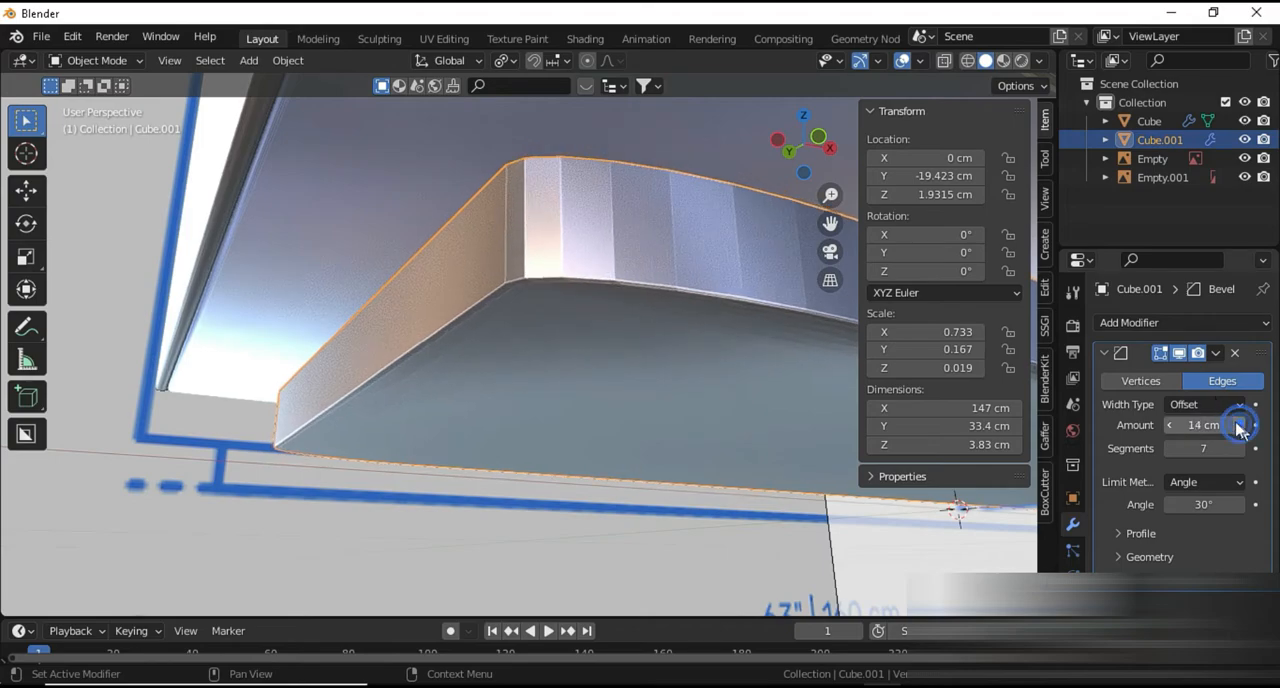
{"action": "key", "text": "ctrl+a"}
{"action": "left_click", "coordinate": [670, 357]}
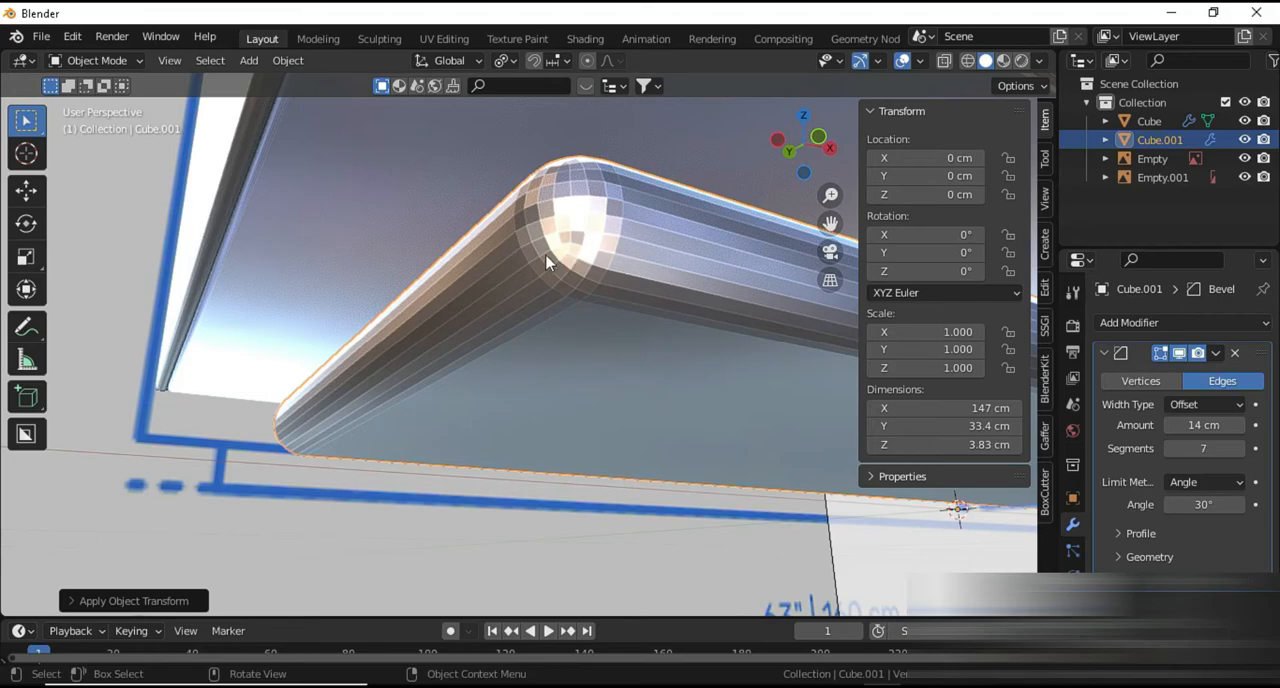
Reduce the base's bevel amount to 6 cm and its segments to 3
{"action": "left_click", "coordinate": [1170, 425]}
{"action": "left_click", "coordinate": [1170, 425]}
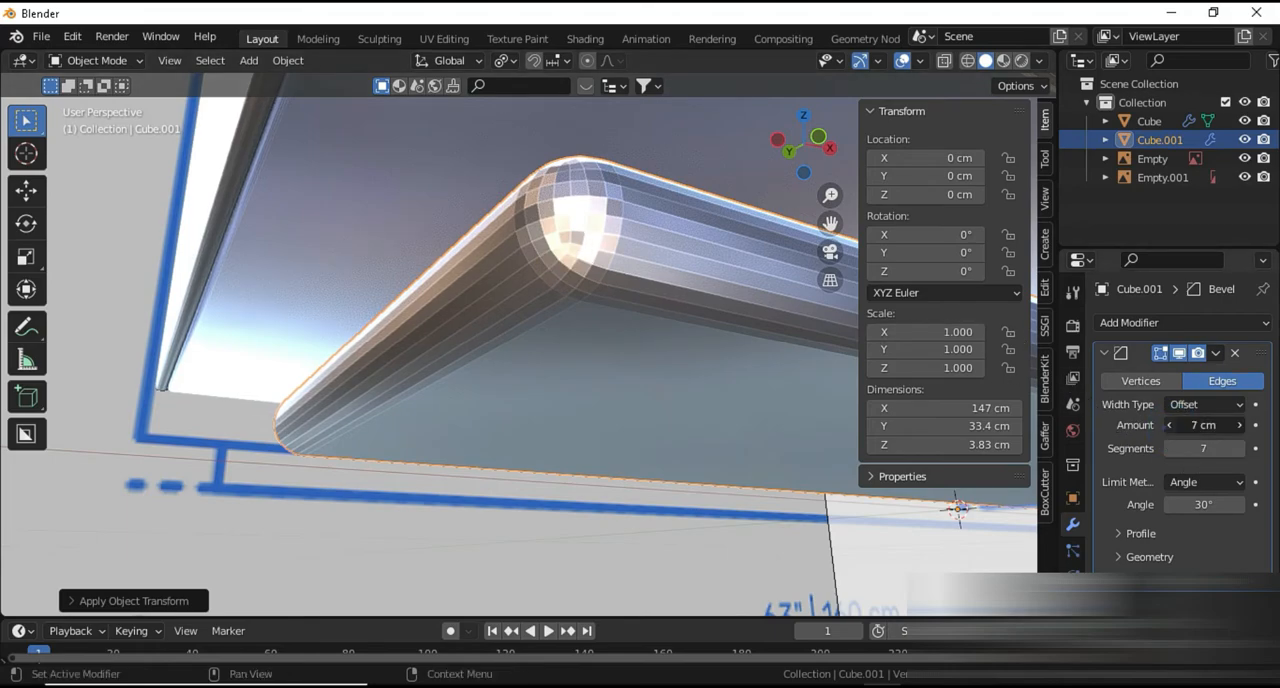
{"action": "left_click", "coordinate": [1170, 425]}
{"action": "left_click", "coordinate": [1170, 448]}
{"action": "left_click", "coordinate": [1170, 448]}
{"action": "left_click", "coordinate": [1170, 448]}
{"action": "left_click", "coordinate": [1170, 448]}
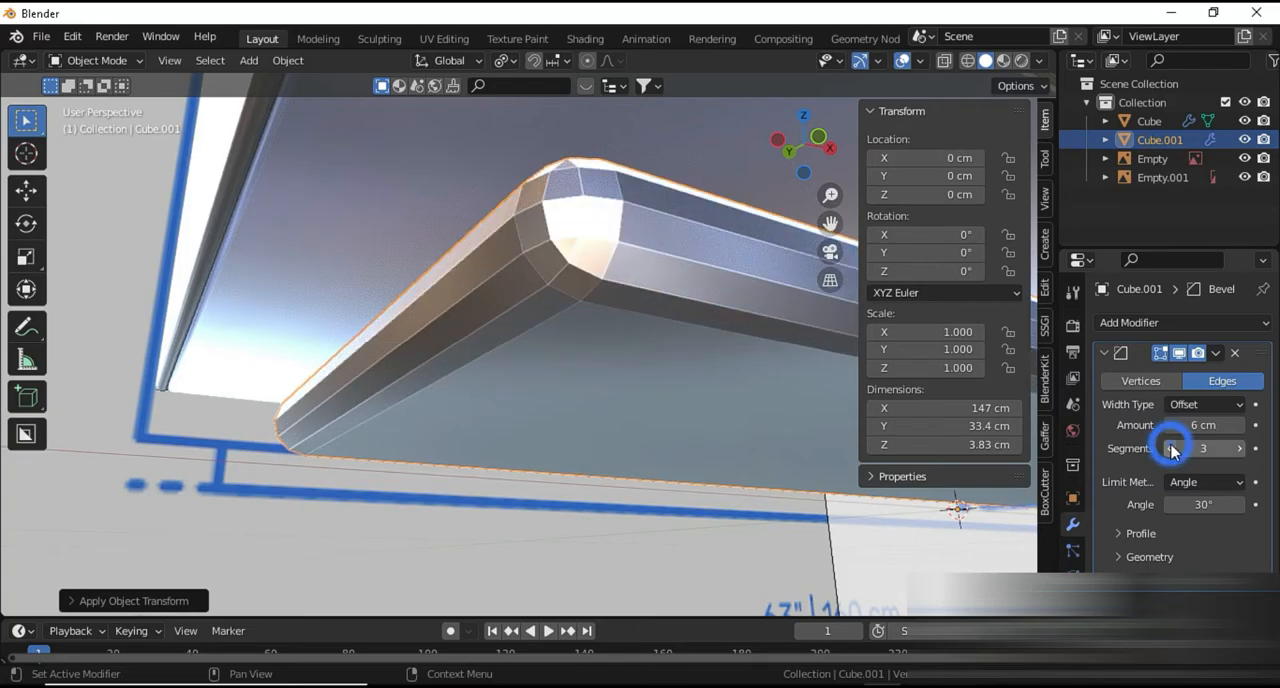
Try the base's bevel on vertices and switch it back to edges
{"action": "mouse_move", "coordinate": [711, 448]}
{"action": "middle_mouse_down"}
{"action": "mouse_move", "coordinate": [691, 479]}
{"action": "mouse_move", "coordinate": [708, 457]}
{"action": "middle_mouse_up"}
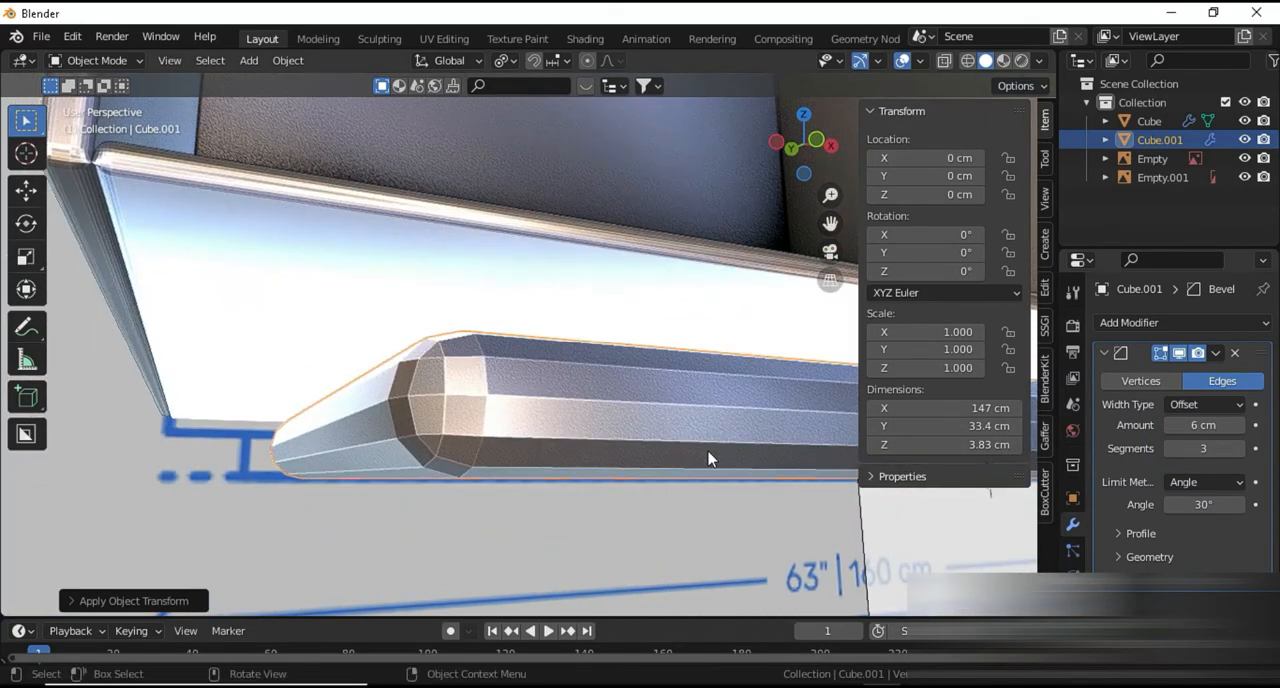
{"action": "left_click", "coordinate": [1155, 381]}
{"action": "middle_click_drag", "start_coordinate": [496, 485], "coordinate": [560, 480]}
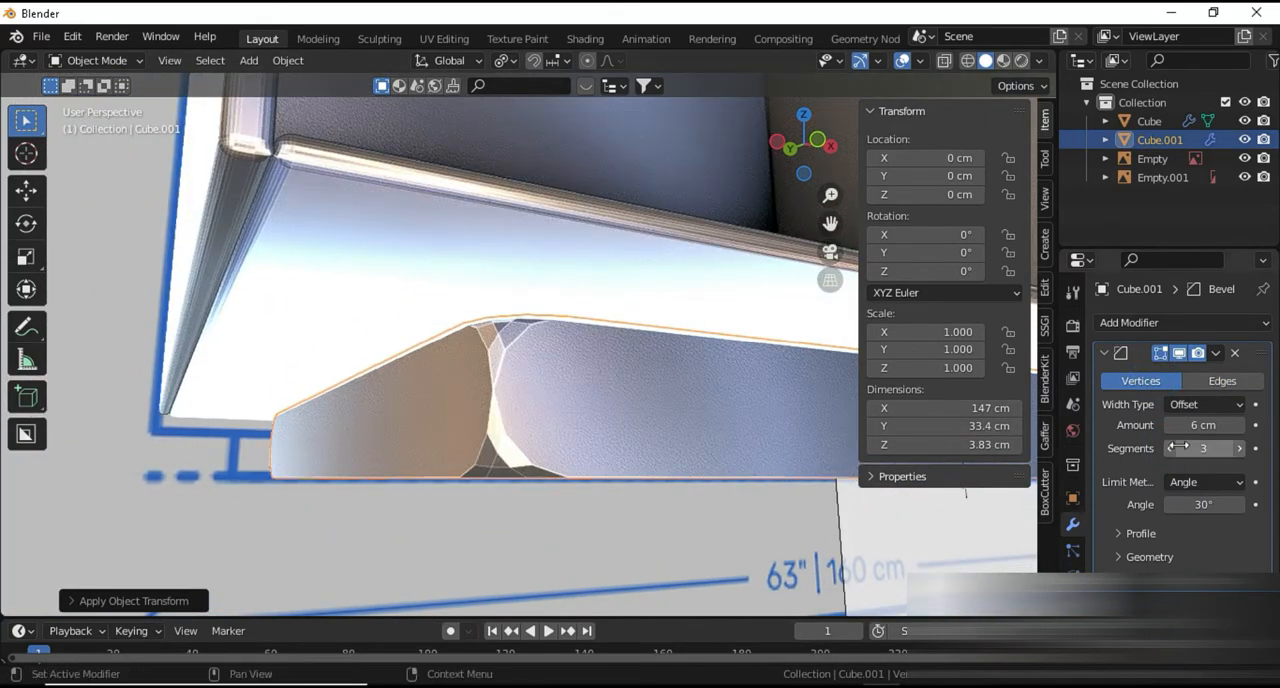
{"action": "left_click", "coordinate": [1222, 381]}
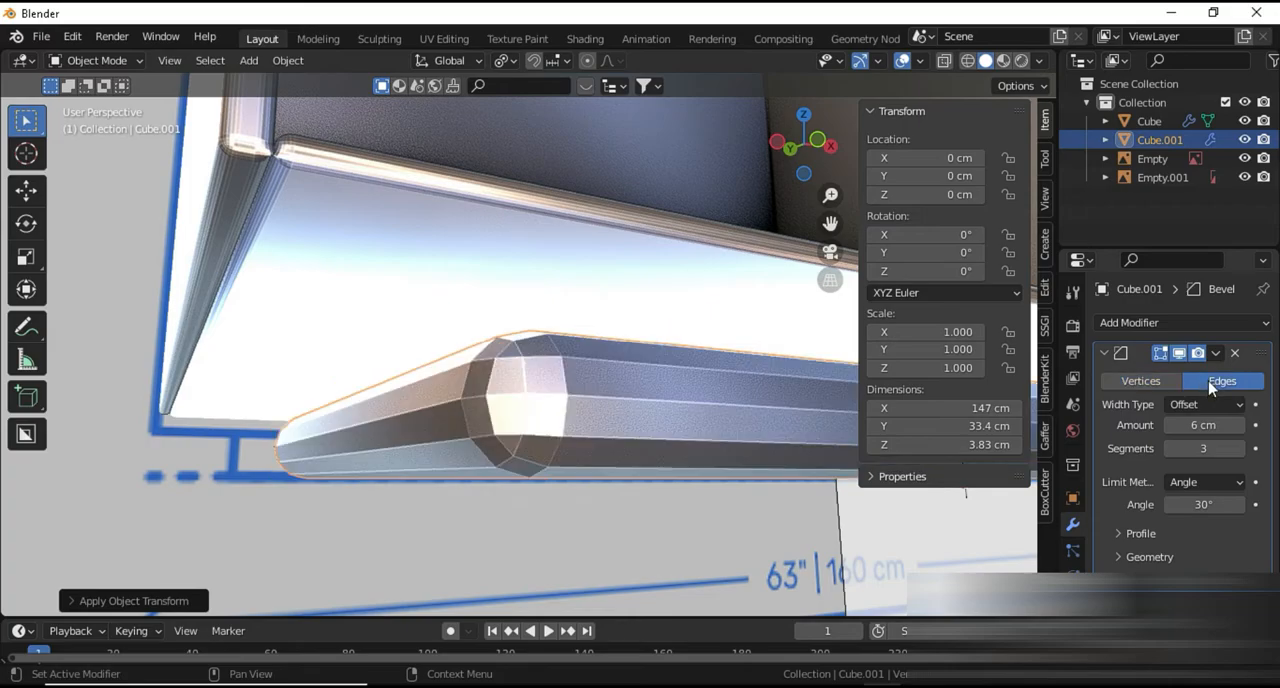
Set the base's bevel amount to 112 cm and its segments to 10
{"action": "left_click", "coordinate": [1170, 448]}
{"action": "left_click_drag", "start_coordinate": [1215, 433], "coordinate": [1, 439]}
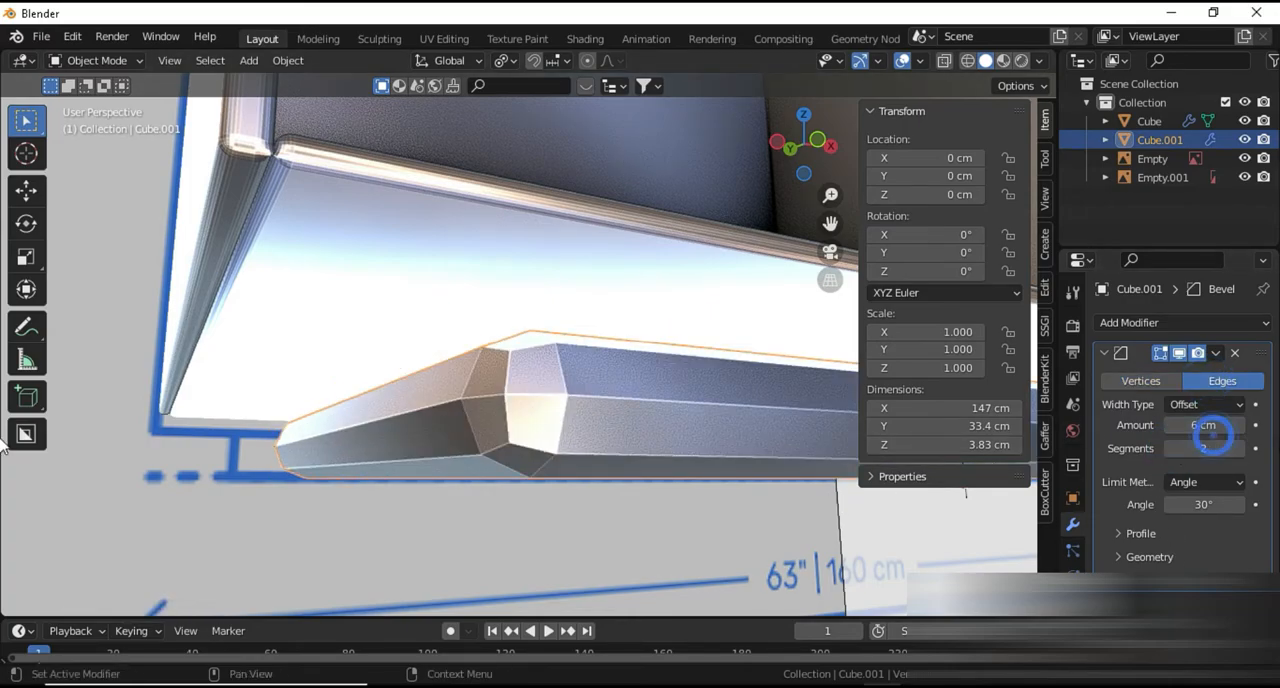
{"action": "left_click_drag", "start_coordinate": [1194, 426], "coordinate": [1200, 428]}
{"action": "left_click", "coordinate": [1237, 448]}
{"action": "left_click", "coordinate": [1237, 448]}
{"action": "left_click", "coordinate": [1237, 448]}
{"action": "left_click", "coordinate": [1237, 448]}
{"action": "left_click", "coordinate": [1237, 448]}
{"action": "left_click", "coordinate": [1237, 448]}
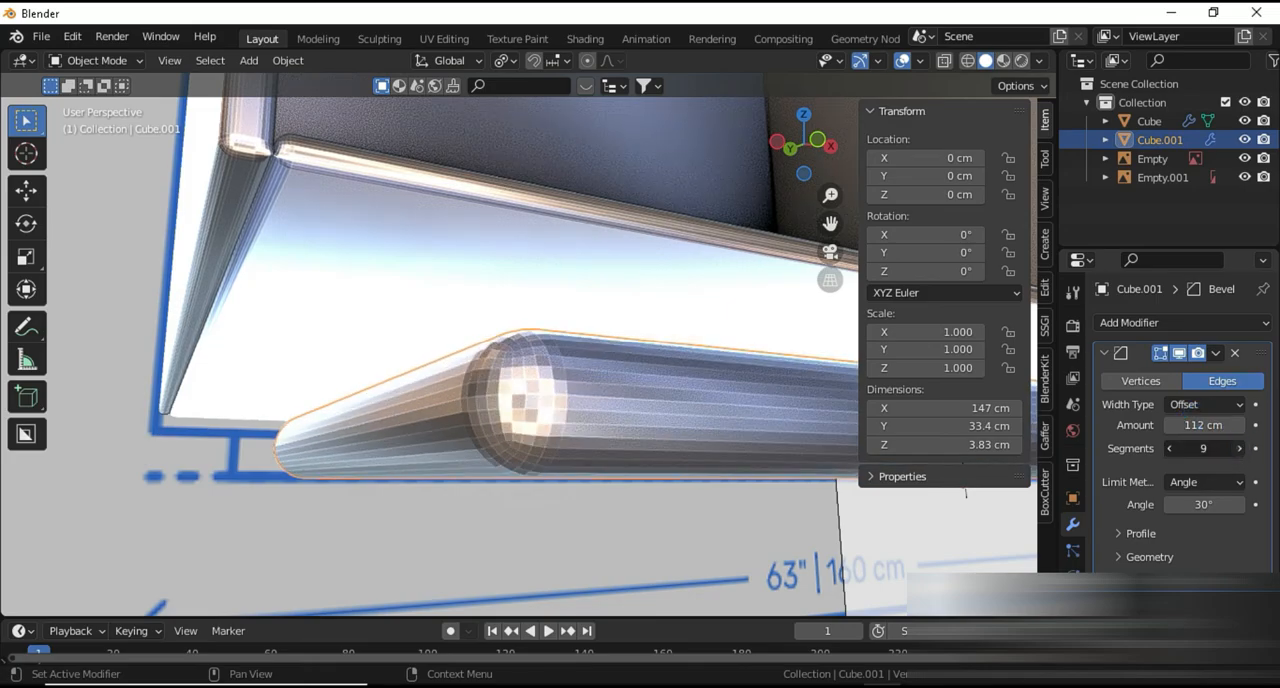
{"action": "left_click", "coordinate": [1237, 448]}
{"action": "left_click", "coordinate": [1237, 448]}
Apply smooth shading to the beveled base from a view of its front edge
{"action": "middle_click_drag", "start_coordinate": [916, 462], "coordinate": [546, 380]}
{"action": "left_click", "coordinate": [474, 346]}
{"action": "scroll", "coordinate": [574, 455], "scroll_direction": "down", "scroll_amount": 3}
{"action": "left_click", "coordinate": [493, 337]}
{"action": "right_click", "coordinate": [493, 337]}
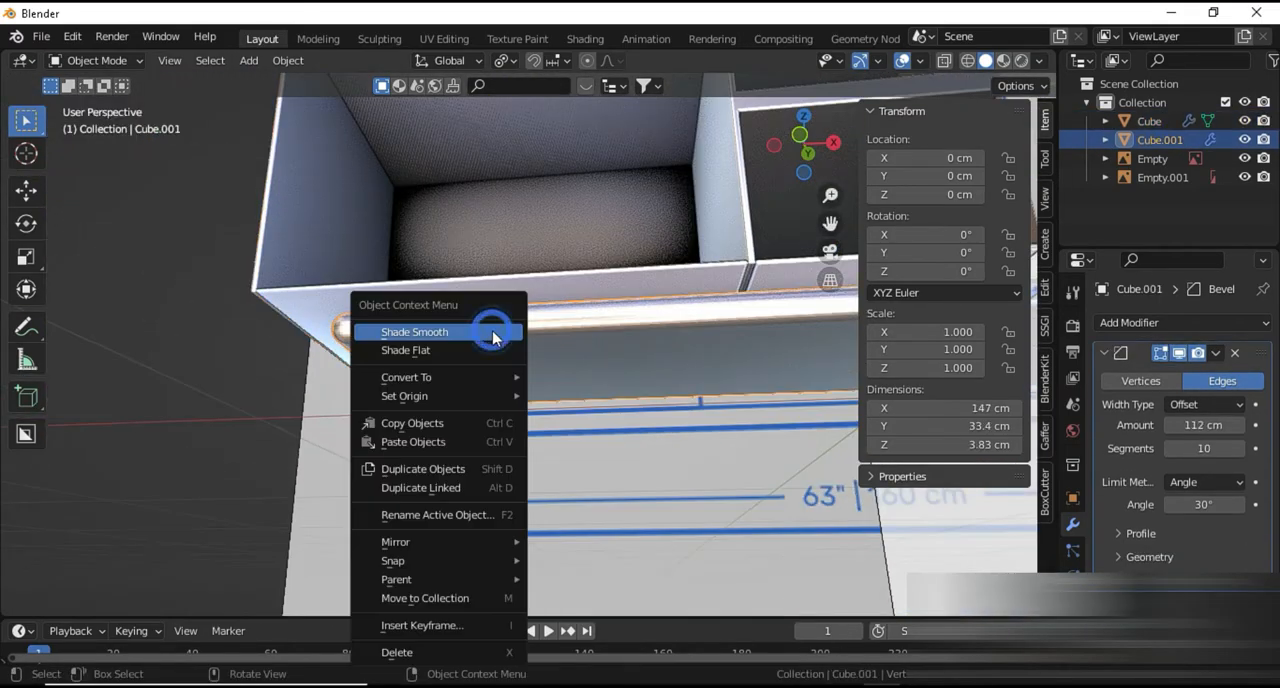
{"action": "left_click", "coordinate": [474, 331]}
Try duplicating the back panel inside the cabinet's outer compartment and sliding its edges, and undo the attempt
{"action": "middle_click_drag", "start_coordinate": [486, 351], "coordinate": [548, 425]}
{"action": "scroll", "coordinate": [600, 377], "scroll_direction": "down", "scroll_amount": 4}
{"action": "scroll", "coordinate": [548, 425], "scroll_direction": "down", "scroll_amount": 2}
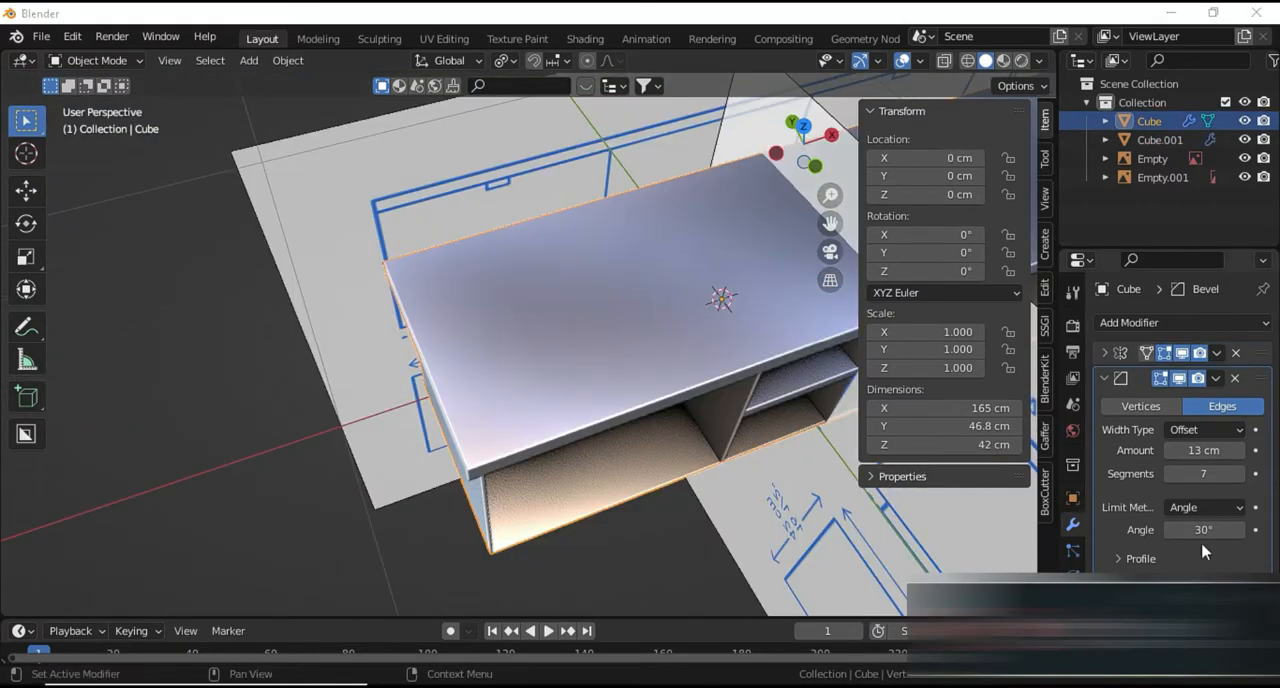
{"action": "middle_click_drag", "start_coordinate": [731, 498], "coordinate": [527, 503]}
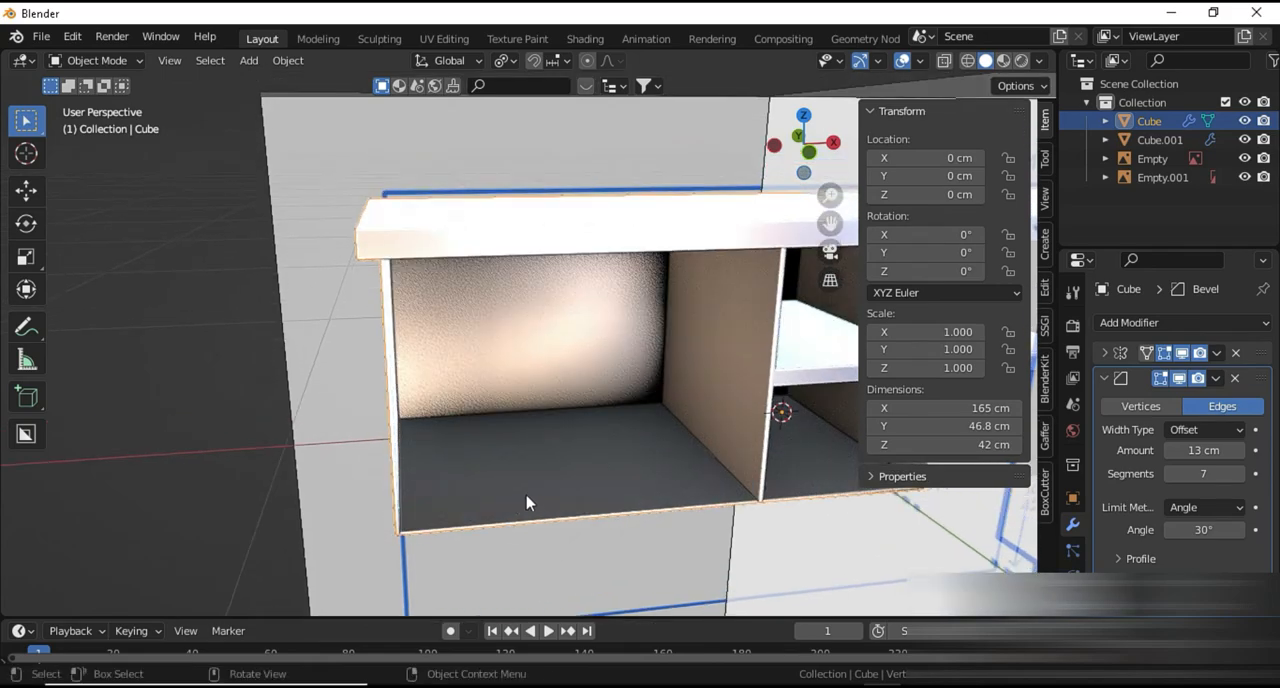
{"action": "key", "text": "Tab"}
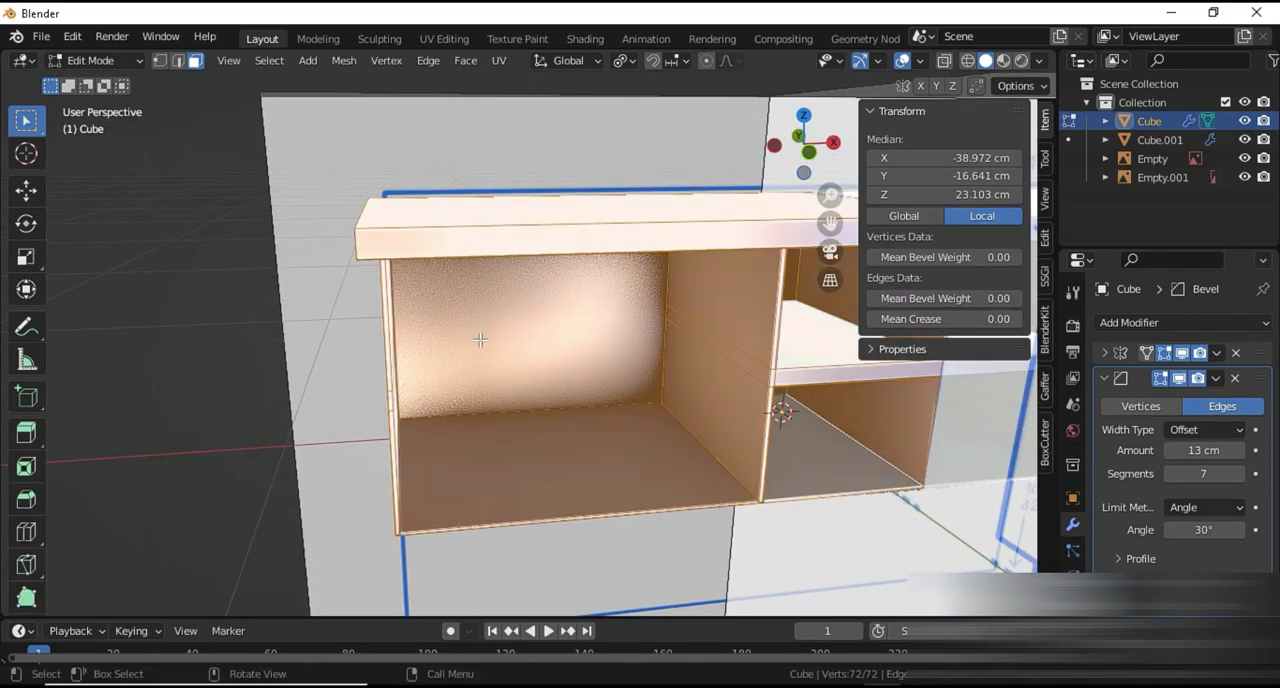
{"action": "left_click", "coordinate": [480, 338]}
{"action": "key", "text": "shift+d"}
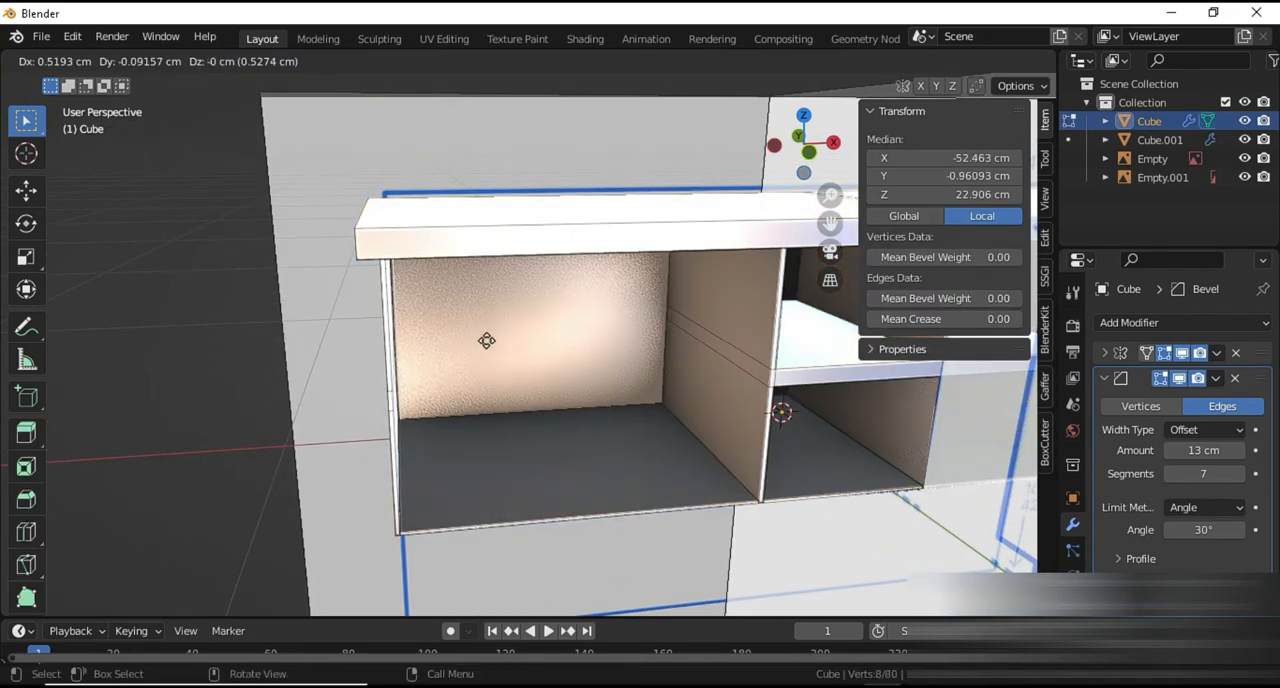
{"action": "key", "text": "x"}
{"action": "key", "text": "g"}
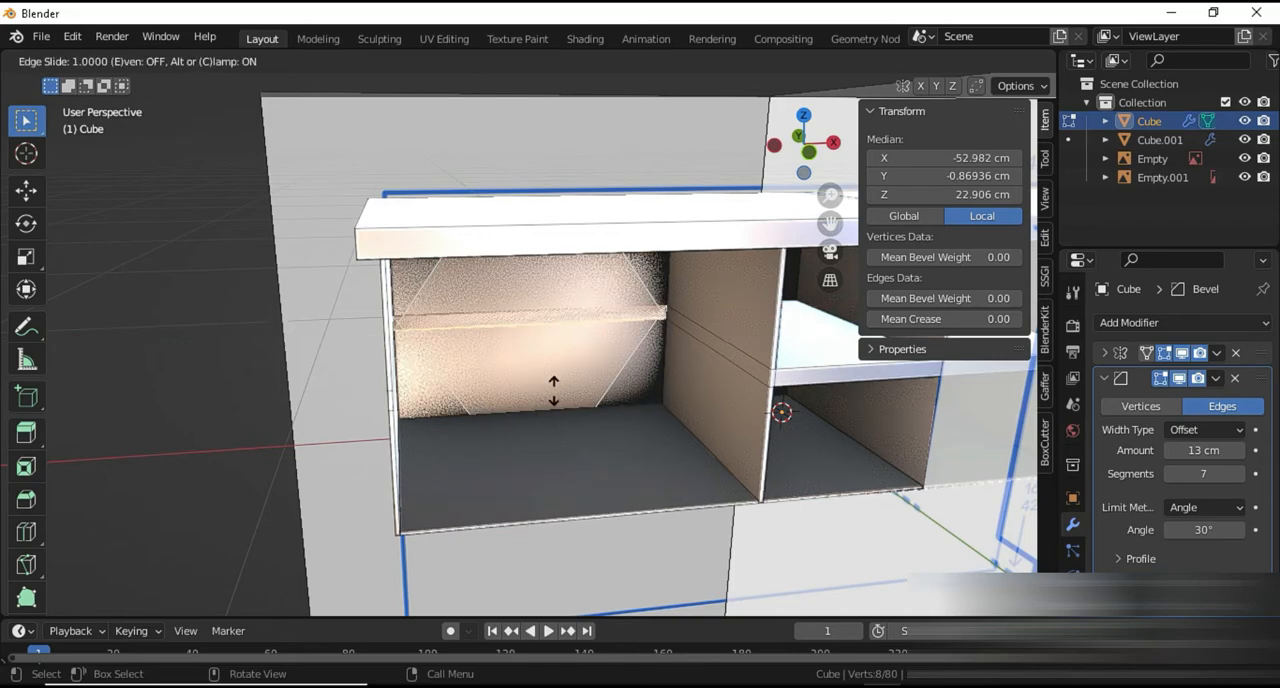
{"action": "right_click", "coordinate": [537, 345]}
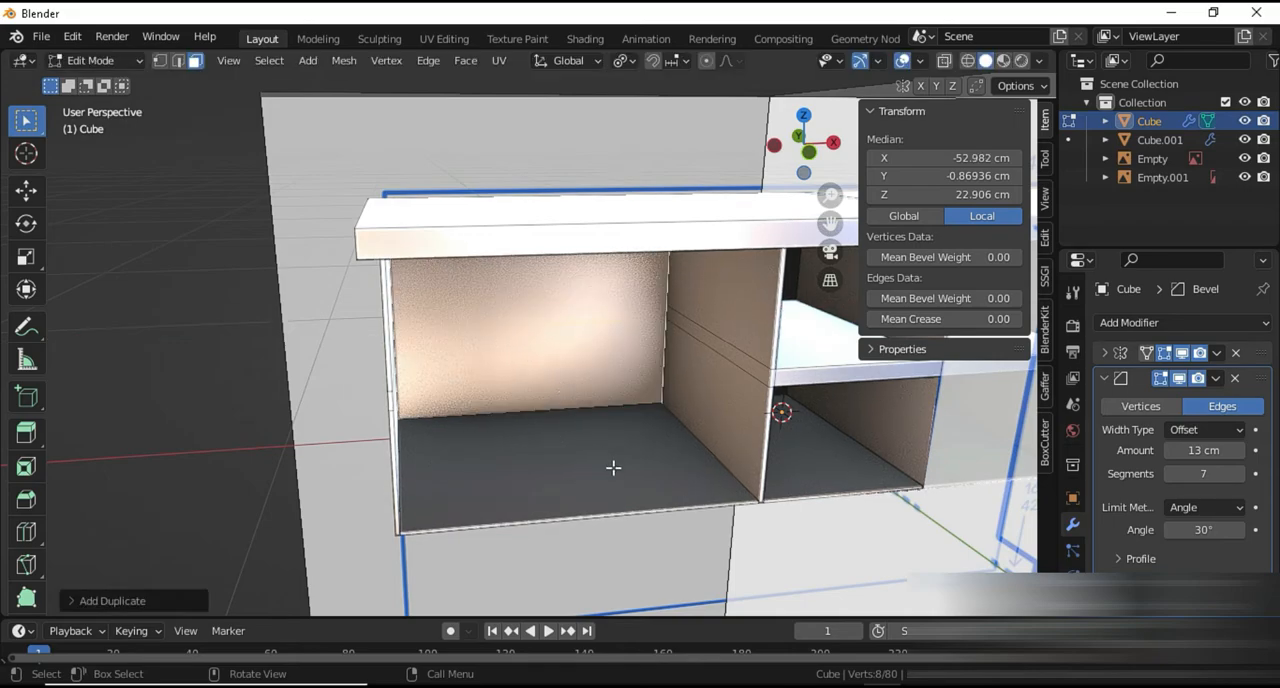
{"action": "key", "text": "ctrl+z"}
{"action": "key", "text": "ctrl+z"}
{"action": "key", "text": "ctrl+z"}
Select all of the cabinet's geometry in Edit Mode and merge its vertices by distance
{"action": "left_click", "coordinate": [474, 371]}
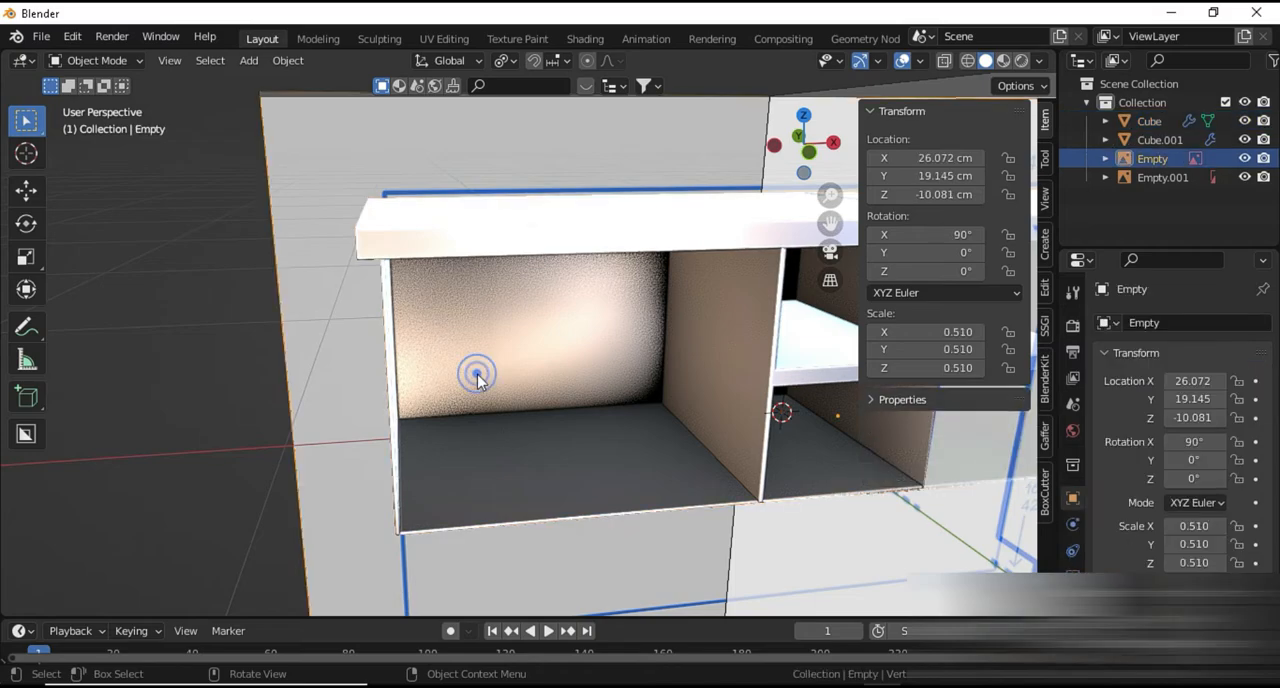
{"action": "left_click", "coordinate": [474, 371]}
{"action": "key", "text": "Tab"}
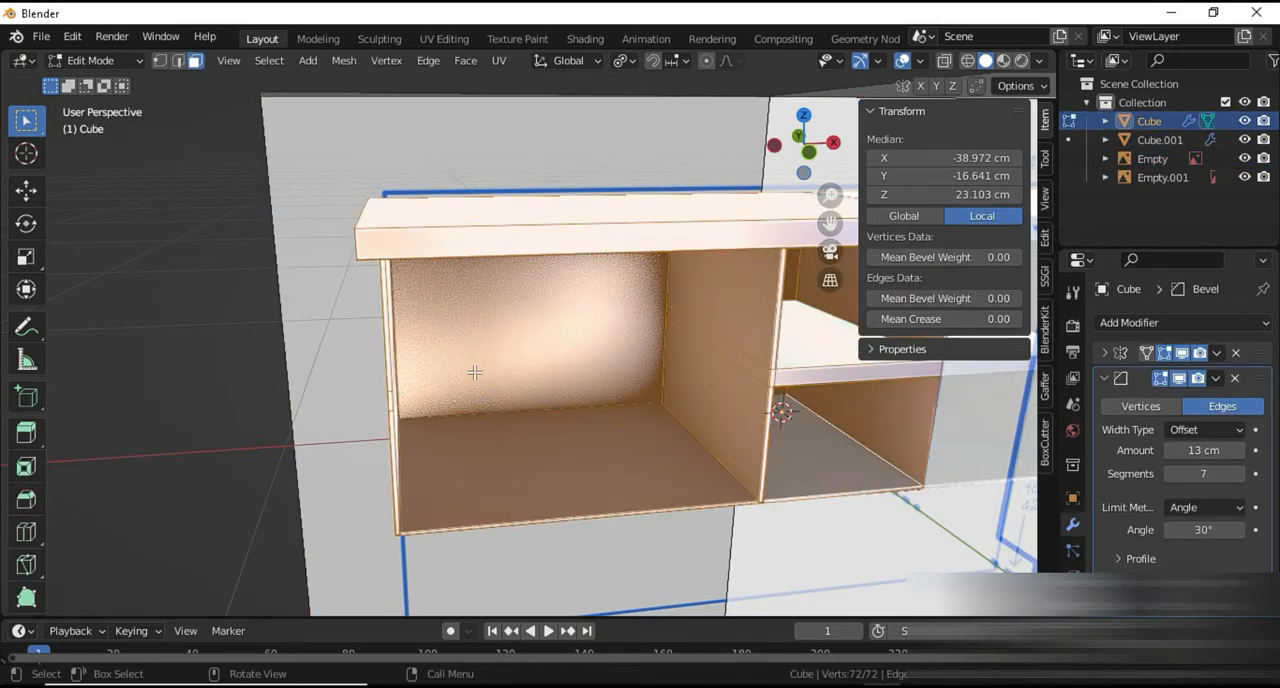
{"action": "key", "text": "m"}
{"action": "left_click", "coordinate": [476, 373]}
Duplicate the back panel of the outer compartment and move the copy about 59 cm along Y, out in front of the cabinet
{"action": "left_click", "coordinate": [488, 346]}
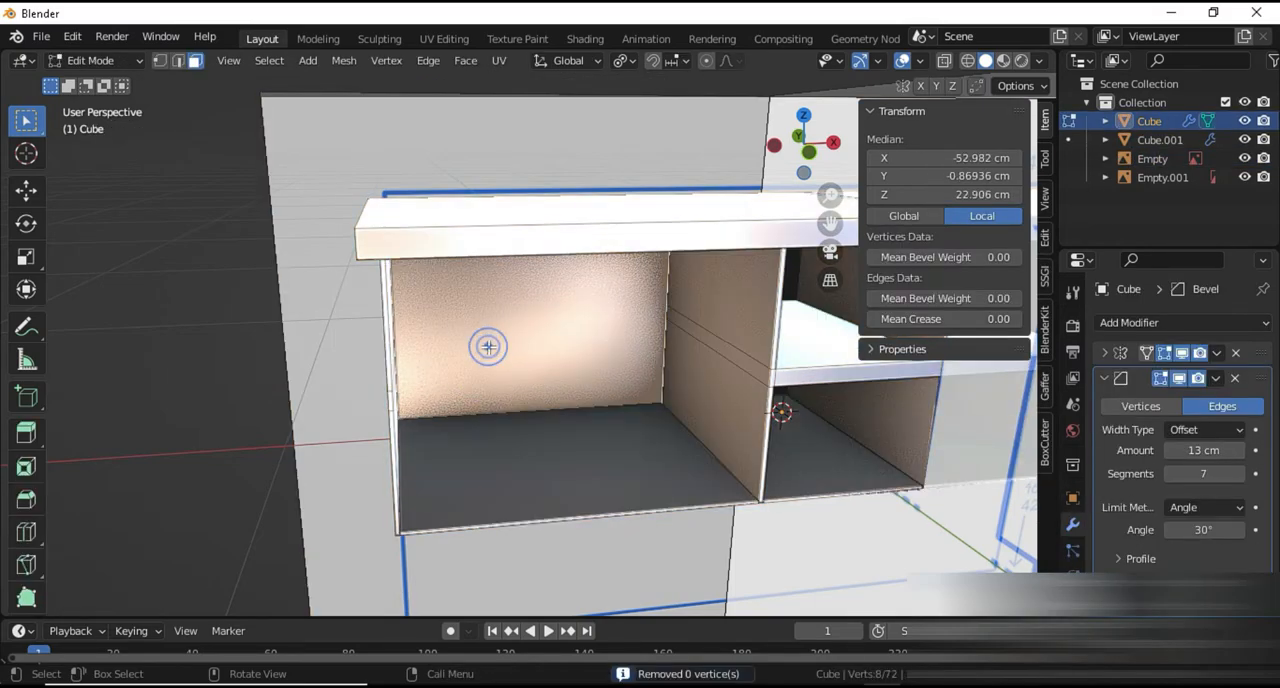
{"action": "key", "text": "e"}
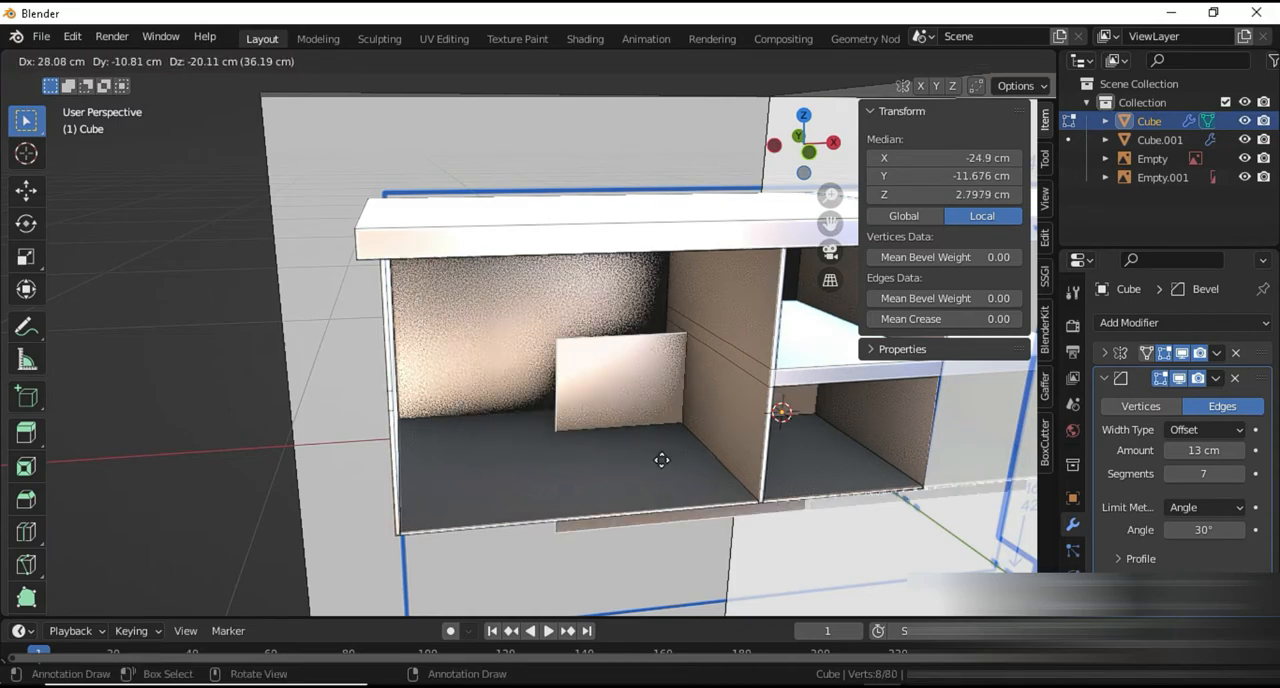
{"action": "right_click", "coordinate": [528, 536]}
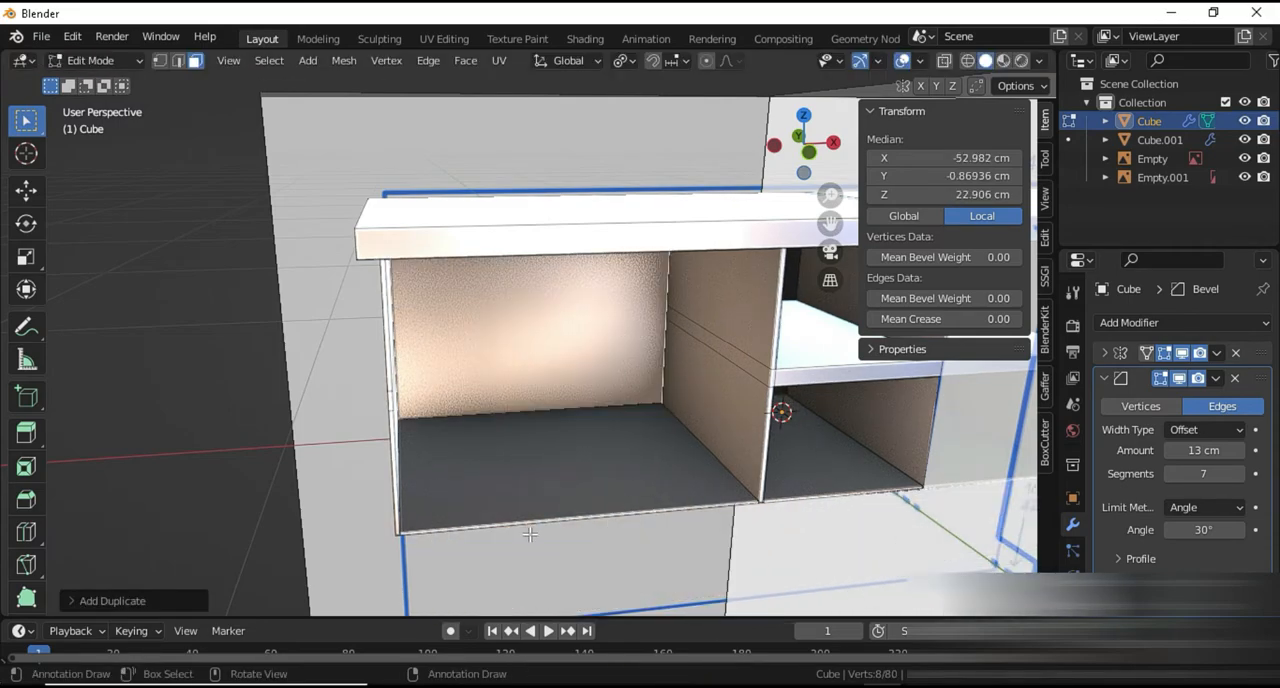
{"action": "key", "text": "g"}
{"action": "key", "text": "y"}
{"action": "left_click", "coordinate": [720, 588]}
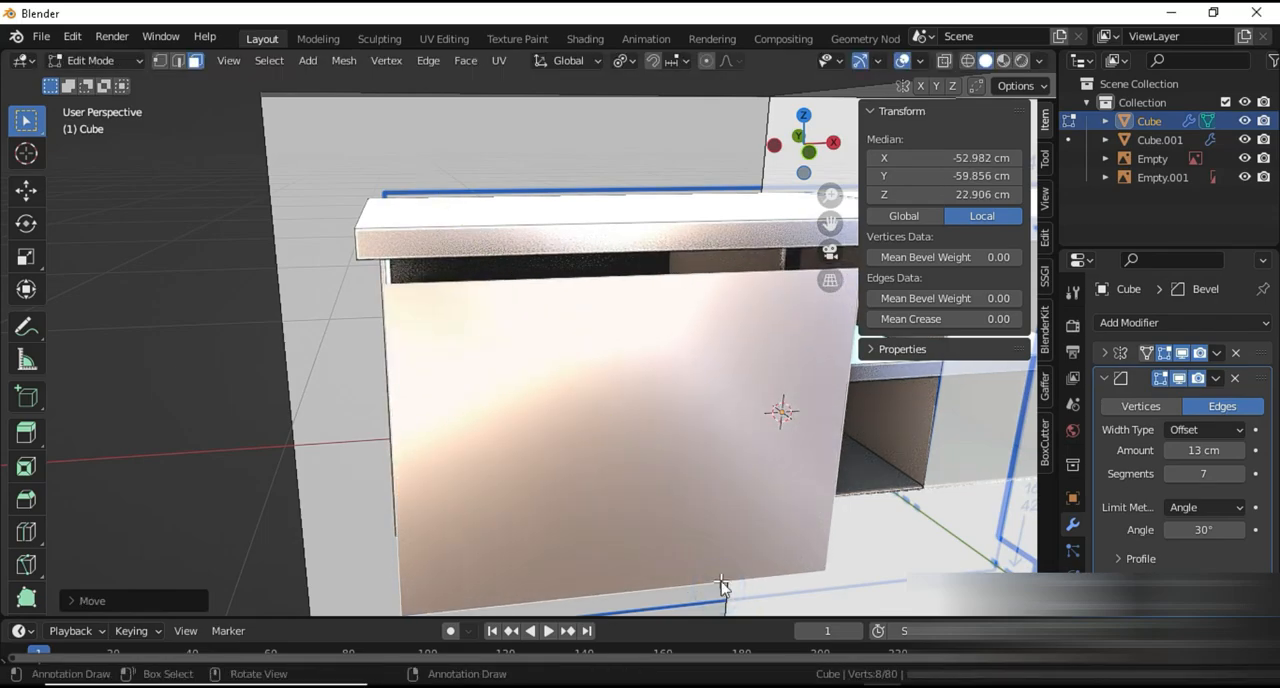
Separate the duplicated panel into its own object and return to Object Mode
{"action": "key", "text": "p"}
{"action": "left_click", "coordinate": [728, 586]}
{"action": "middle_click_drag", "start_coordinate": [777, 409], "coordinate": [600, 450]}
{"action": "scroll", "coordinate": [600, 450], "scroll_direction": "down", "scroll_amount": 4}
{"action": "scroll", "coordinate": [580, 493], "scroll_direction": "up", "scroll_amount": 2}
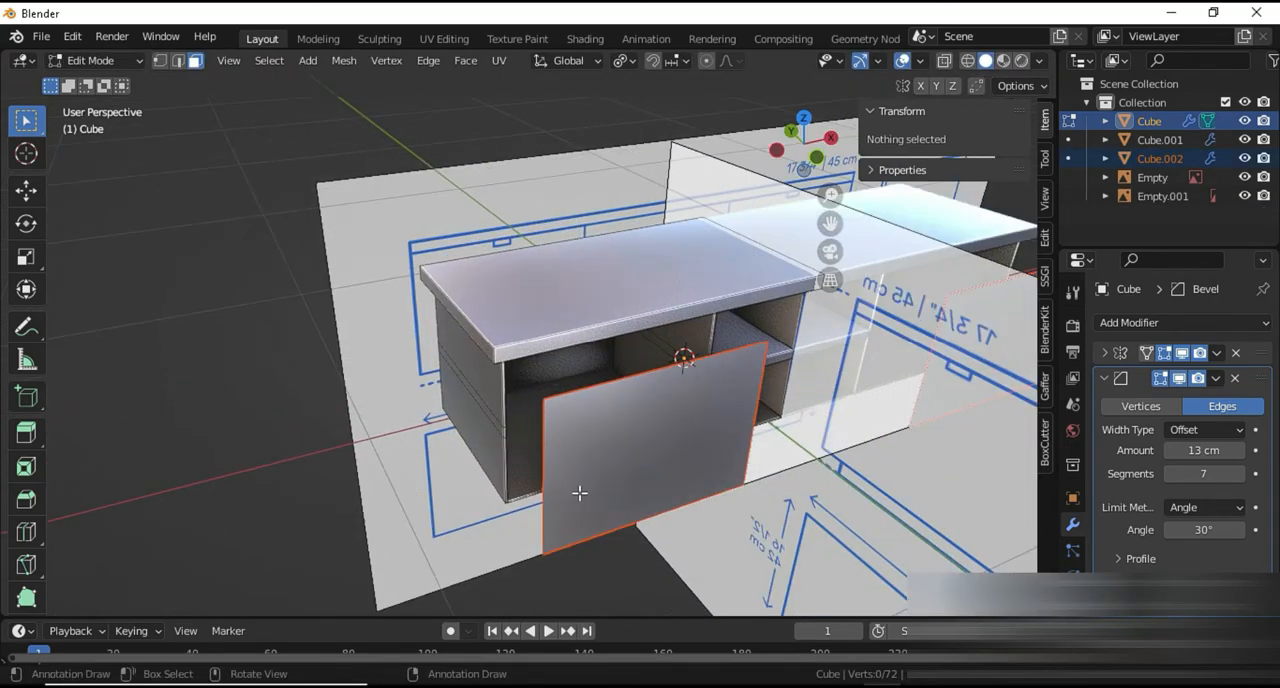
{"action": "key", "text": "Tab"}
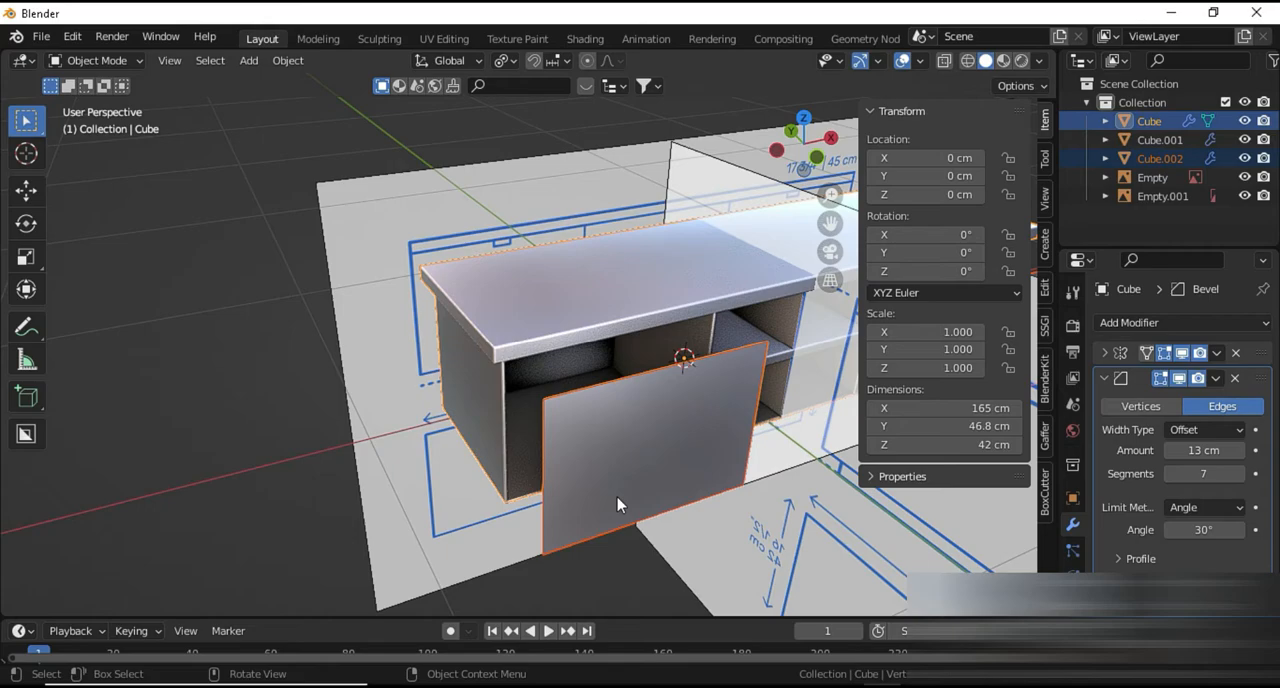
{"action": "key", "text": "g"}
{"action": "key", "text": "y"}
{"action": "key", "text": "Escape"}
Move only the separated panel 13.17 cm along Y, back toward the front of the cabinet
{"action": "left_click", "coordinate": [614, 470]}
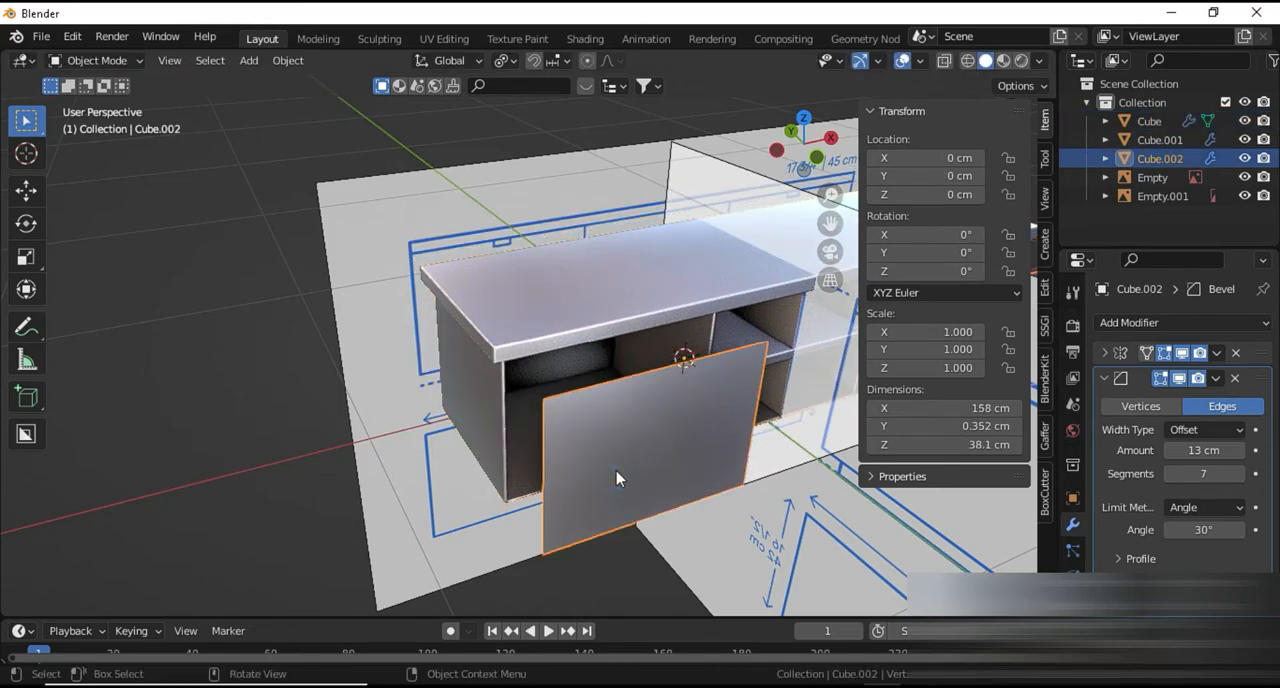
{"action": "key", "text": "g"}
{"action": "key", "text": "y"}
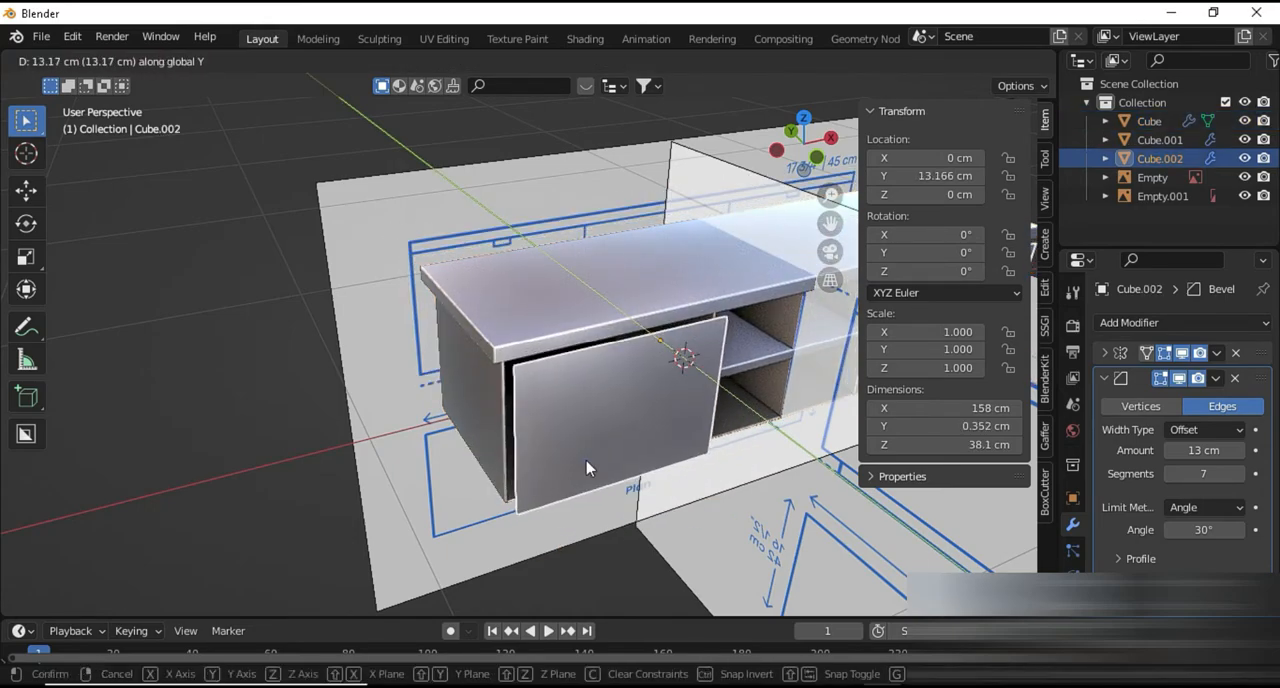
{"action": "left_click", "coordinate": [586, 467]}
{"action": "scroll", "coordinate": [601, 493], "scroll_direction": "up", "scroll_amount": 6}
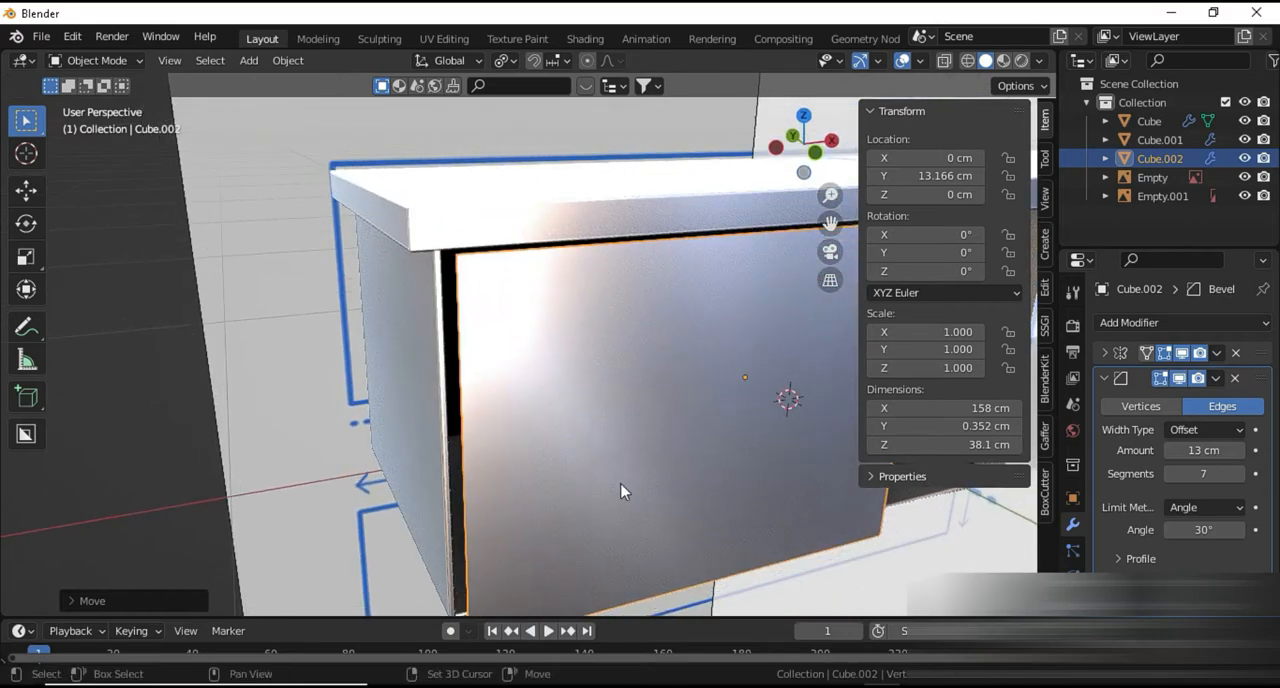
{"action": "middle_click_drag", "start_coordinate": [620, 491], "coordinate": [545, 430], "text": "shift"}
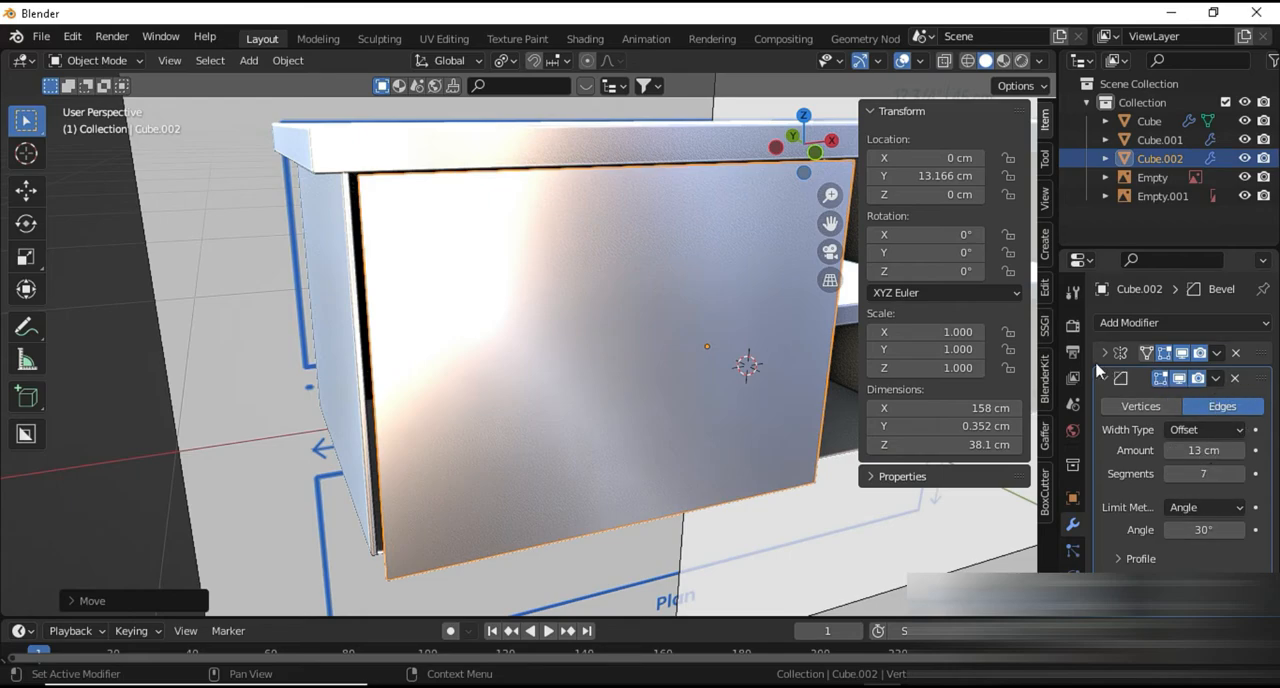
Remove the Bevel modifier from the door panel and add a Solidify modifier
{"action": "left_click", "coordinate": [1235, 379]}
{"action": "scroll", "coordinate": [551, 426], "scroll_direction": "down", "scroll_amount": 5}
{"action": "middle_click_drag", "start_coordinate": [580, 431], "coordinate": [527, 472]}
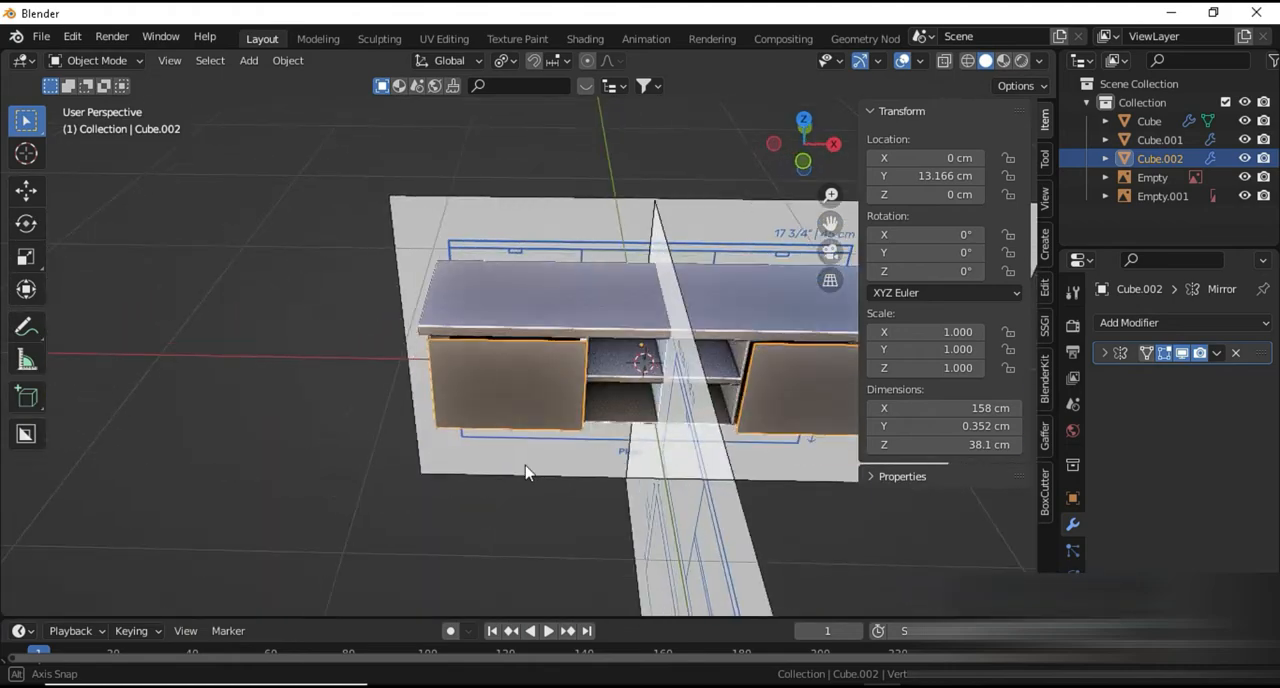
{"action": "scroll", "coordinate": [527, 472], "scroll_direction": "up", "scroll_amount": 4}
{"action": "left_click", "coordinate": [1185, 322]}
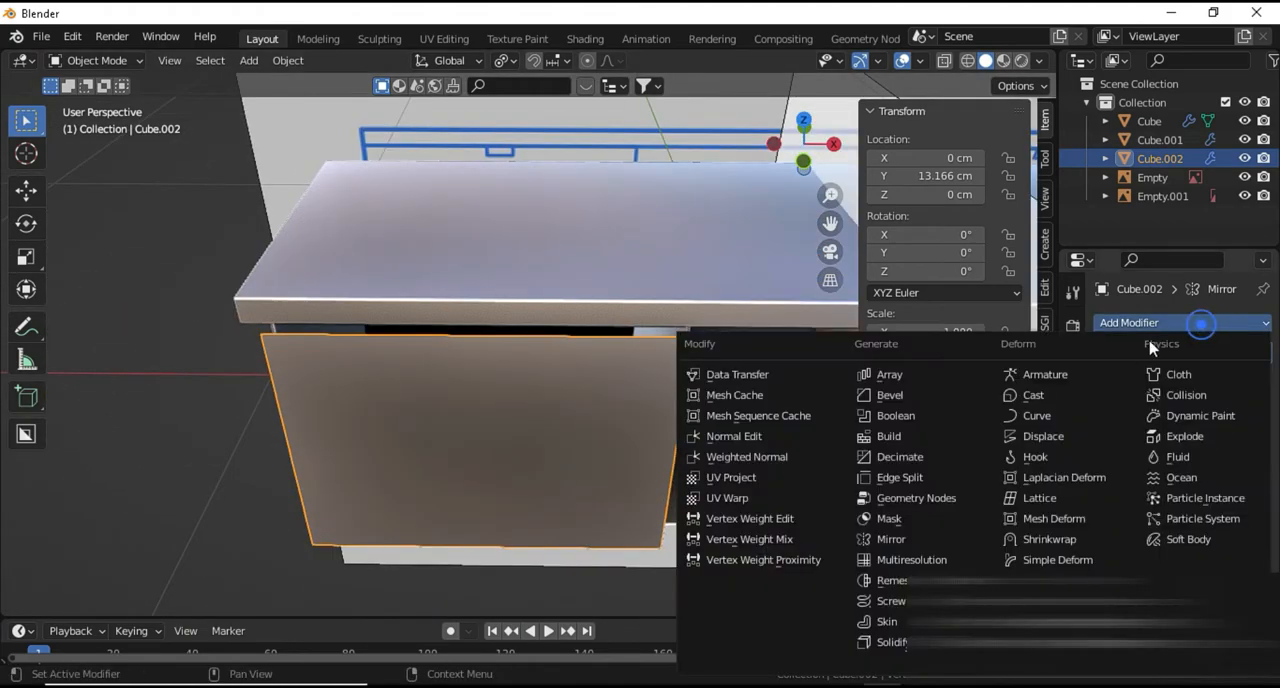
{"action": "left_click", "coordinate": [905, 643]}
{"action": "middle_click_drag", "start_coordinate": [478, 511], "coordinate": [567, 505]}
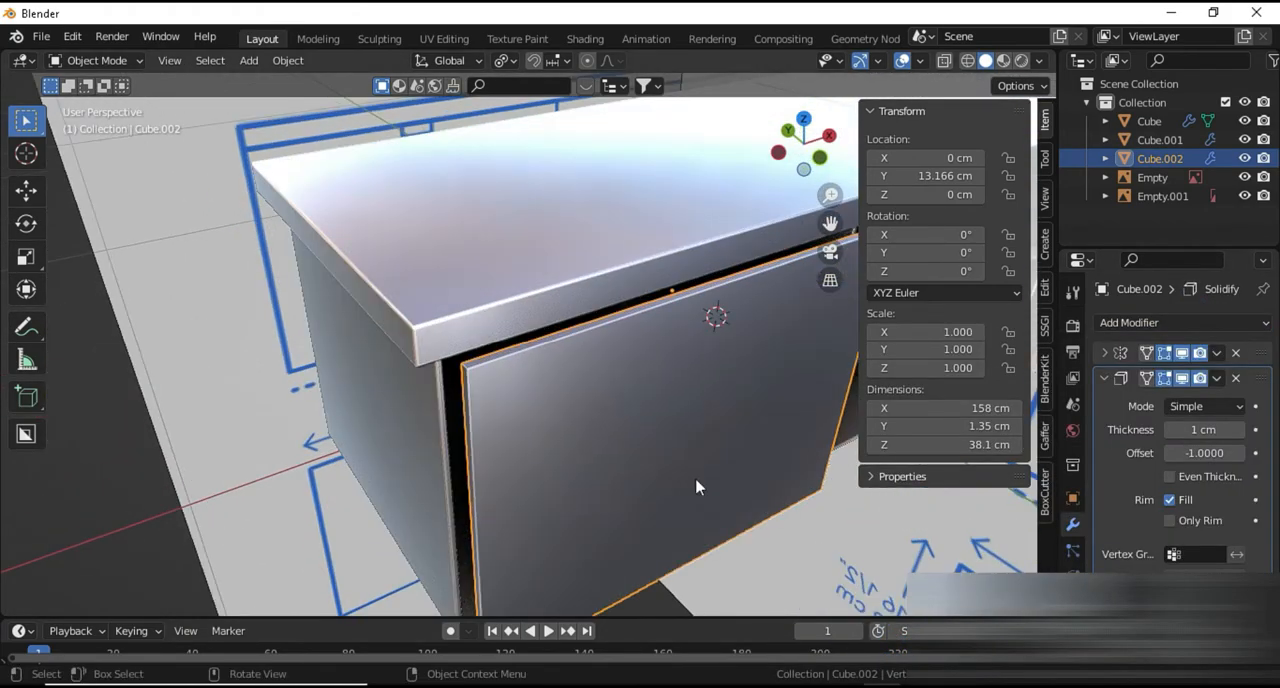
Set the door panel's Solidify thickness to 1.5 cm
{"action": "left_click", "coordinate": [1170, 430]}
{"action": "left_click", "coordinate": [1170, 430]}
{"action": "left_click", "coordinate": [1170, 430]}
{"action": "left_click", "coordinate": [1170, 430]}
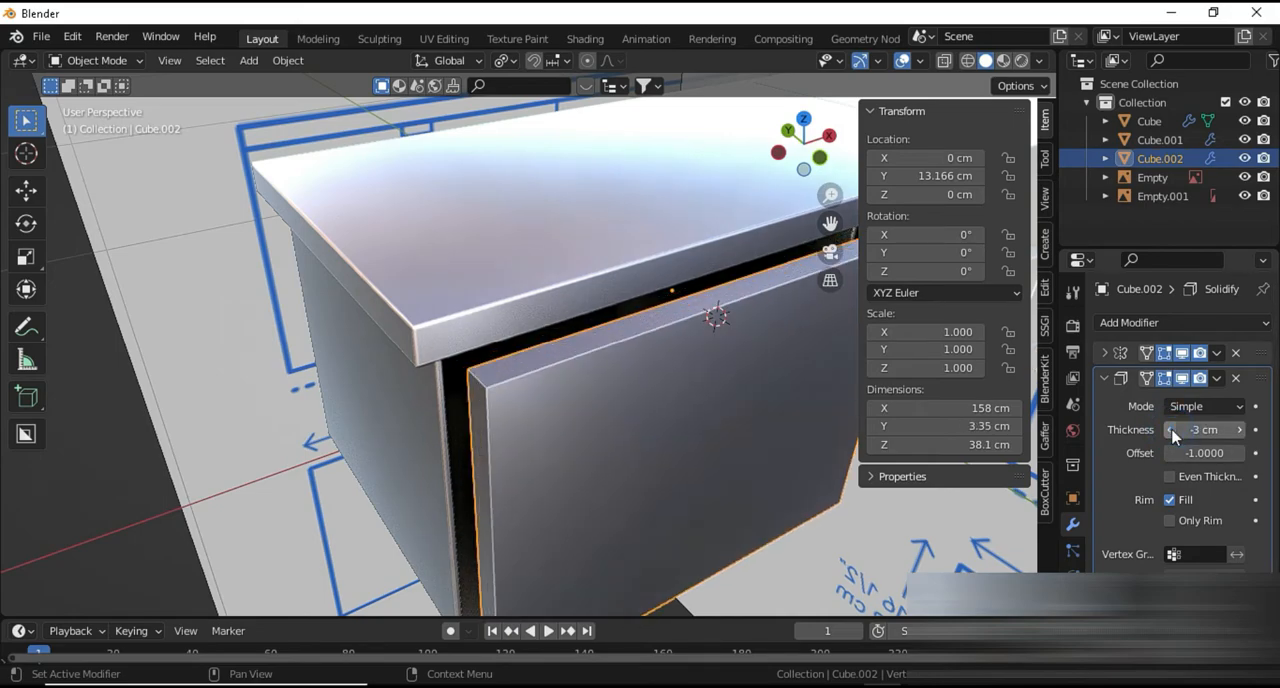
{"action": "left_click", "coordinate": [1239, 430]}
{"action": "middle_click_drag", "start_coordinate": [626, 474], "coordinate": [637, 440]}
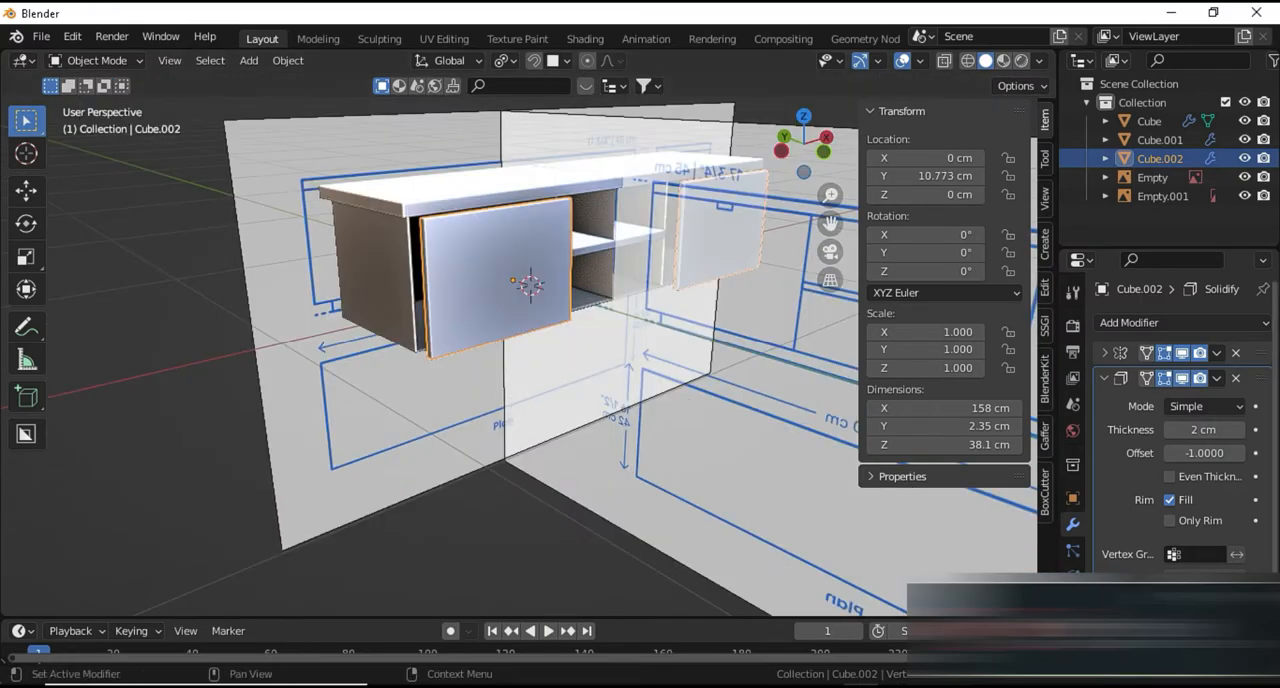
{"action": "scroll", "coordinate": [527, 290], "scroll_direction": "up", "scroll_amount": 3}
{"action": "scroll", "coordinate": [510, 287], "scroll_direction": "up", "scroll_amount": 6}
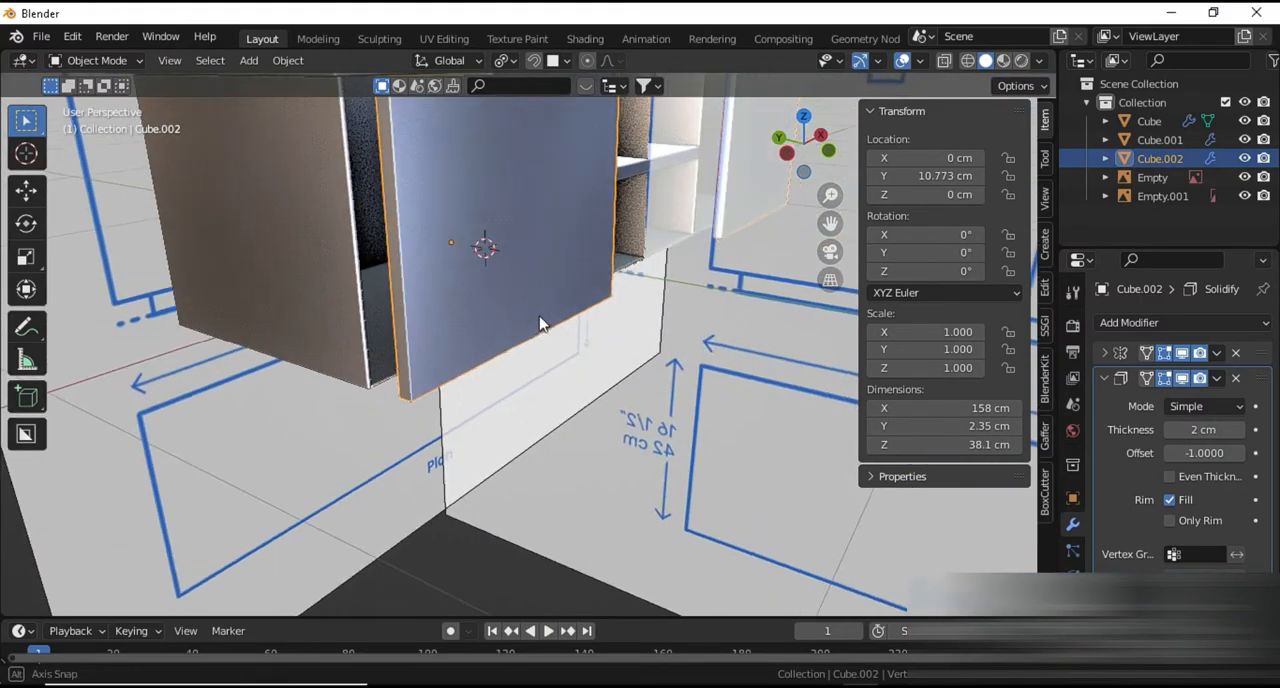
{"action": "left_click", "coordinate": [1191, 432]}
{"action": "type", "text": "1"}
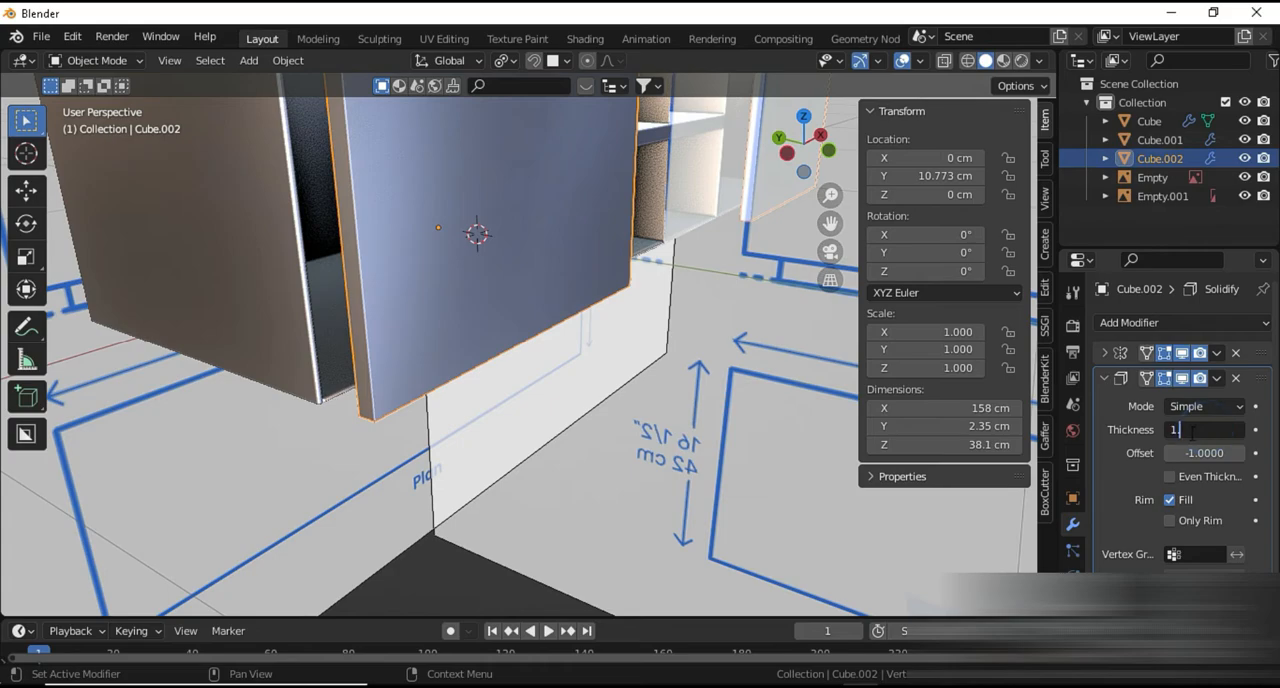
{"action": "type", "text": ".5"}
{"action": "key", "text": "Return"}
Move the door panel along Y to about 16.81 cm, up against the front of the cabinet
{"action": "key", "text": "g"}
{"action": "key", "text": "y"}
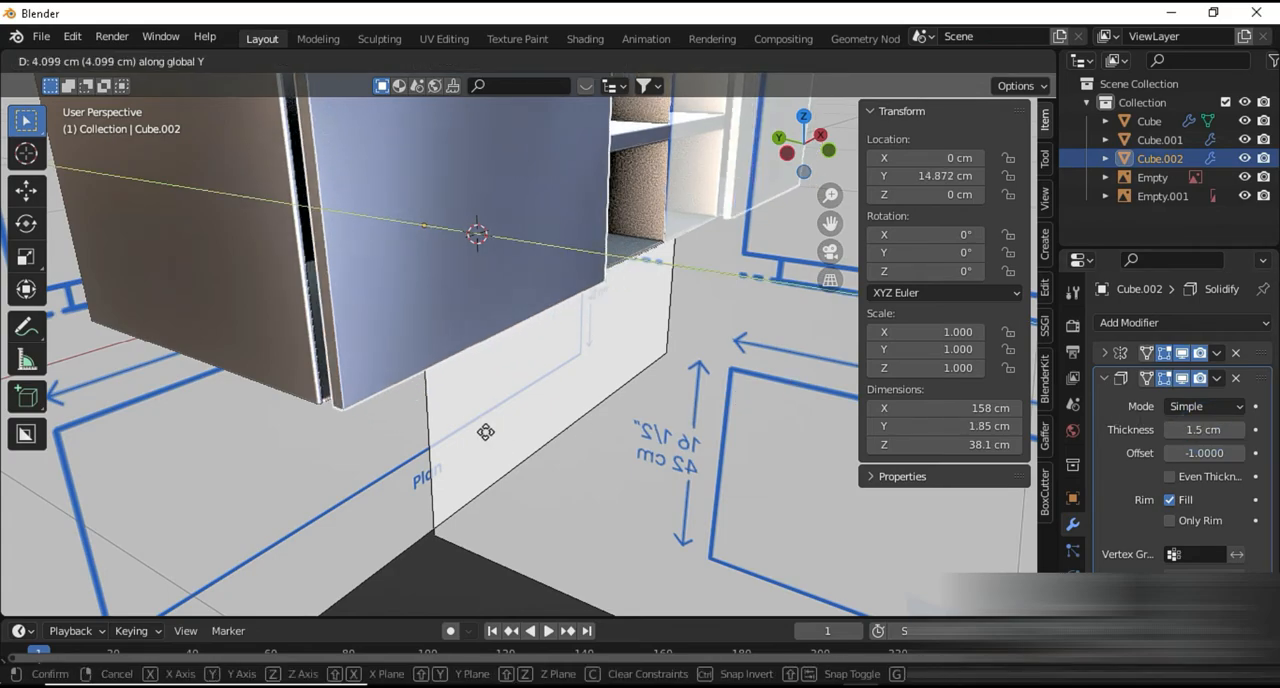
{"action": "left_click", "coordinate": [486, 437]}
{"action": "scroll", "coordinate": [481, 440], "scroll_direction": "down", "scroll_amount": 4}
{"action": "middle_click_drag", "start_coordinate": [481, 440], "coordinate": [644, 550]}
{"action": "scroll", "coordinate": [343, 409], "scroll_direction": "up", "scroll_amount": 4}
Shift the door panel slightly along X to about -0.19 cm, near the cabinet's outer side edge
{"action": "key", "text": "g"}
{"action": "key", "text": "x"}
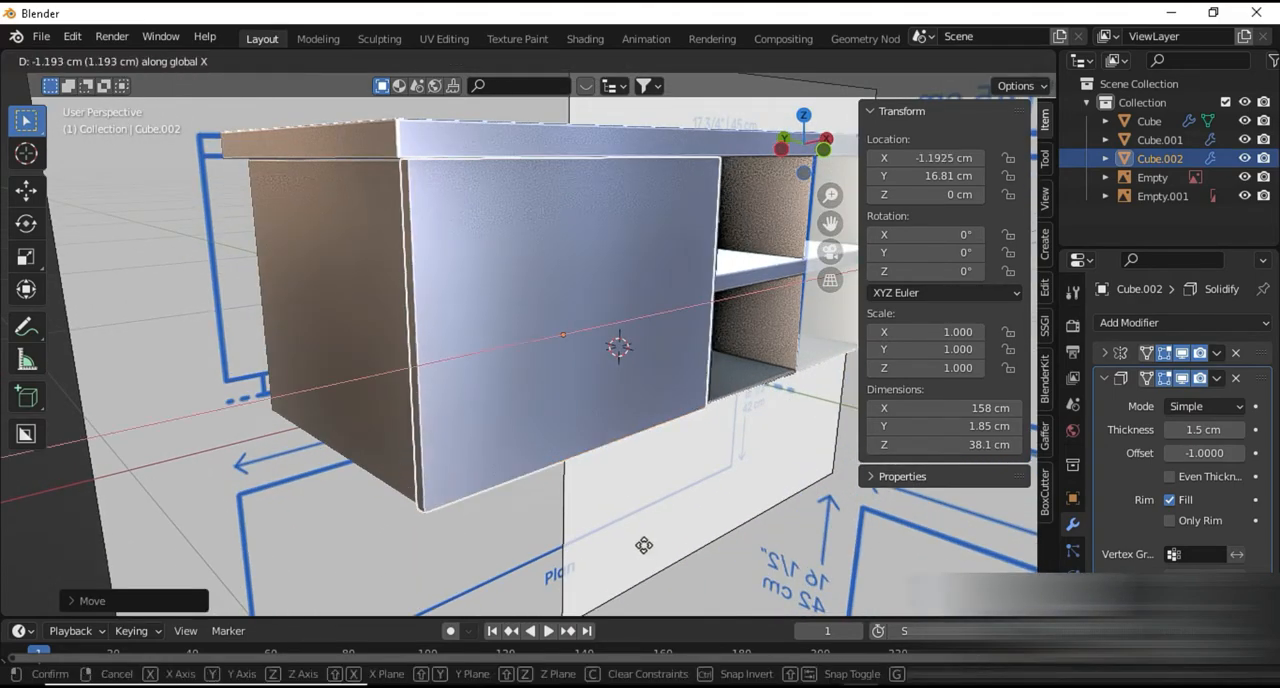
{"action": "left_click", "coordinate": [643, 543]}
{"action": "scroll", "coordinate": [586, 482], "scroll_direction": "up", "scroll_amount": 3}
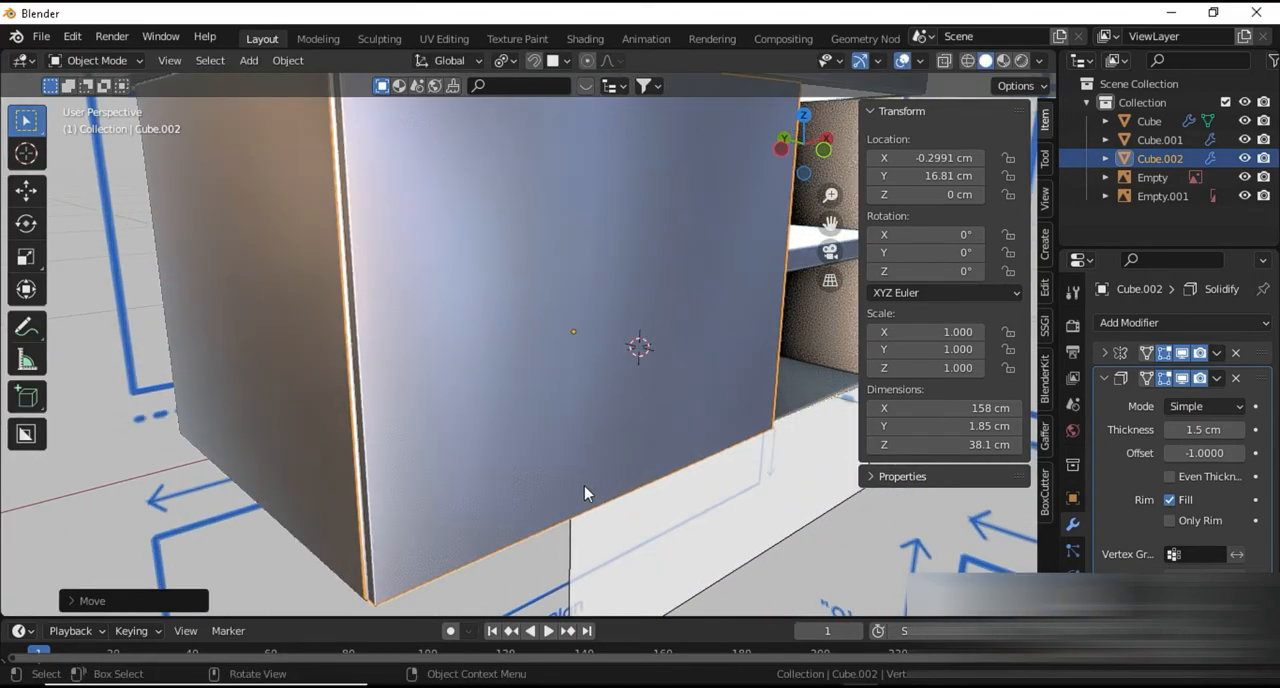
{"action": "middle_click_drag", "start_coordinate": [584, 486], "coordinate": [682, 410], "text": "shift"}
{"action": "scroll", "coordinate": [682, 410], "scroll_direction": "up", "scroll_amount": 2}
{"action": "key", "text": "x"}
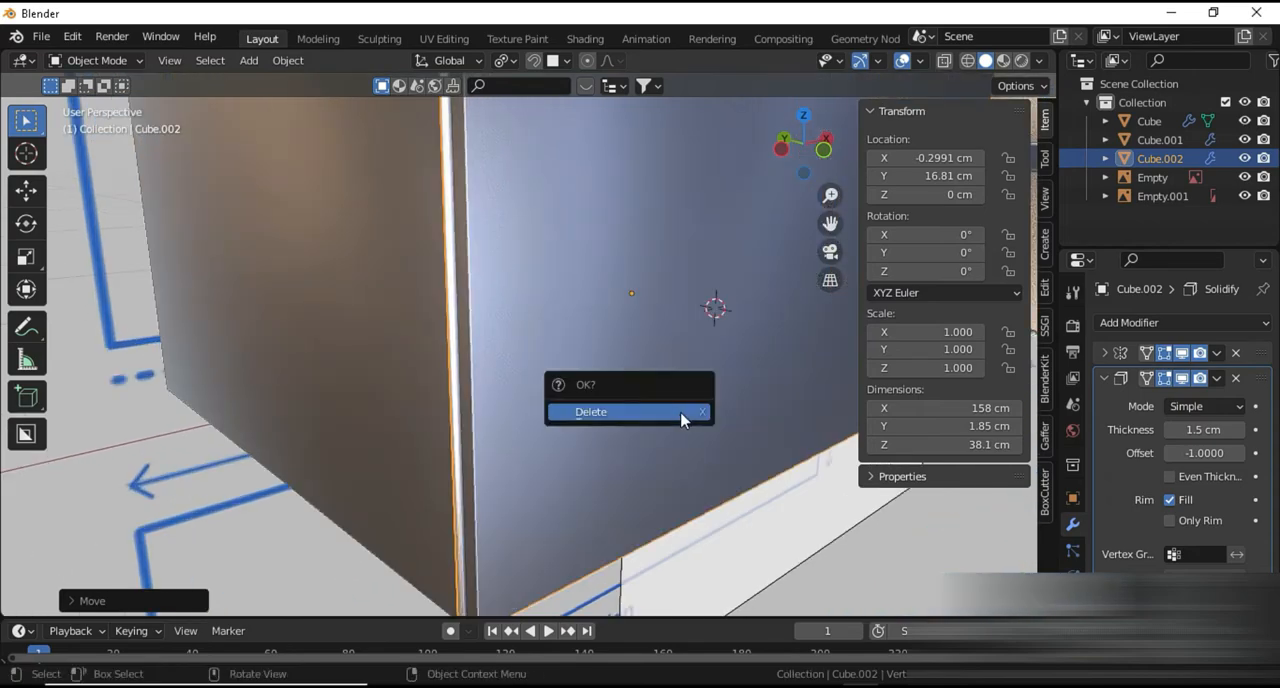
{"action": "key", "text": "g"}
{"action": "key", "text": "x"}
{"action": "left_click", "coordinate": [647, 463]}
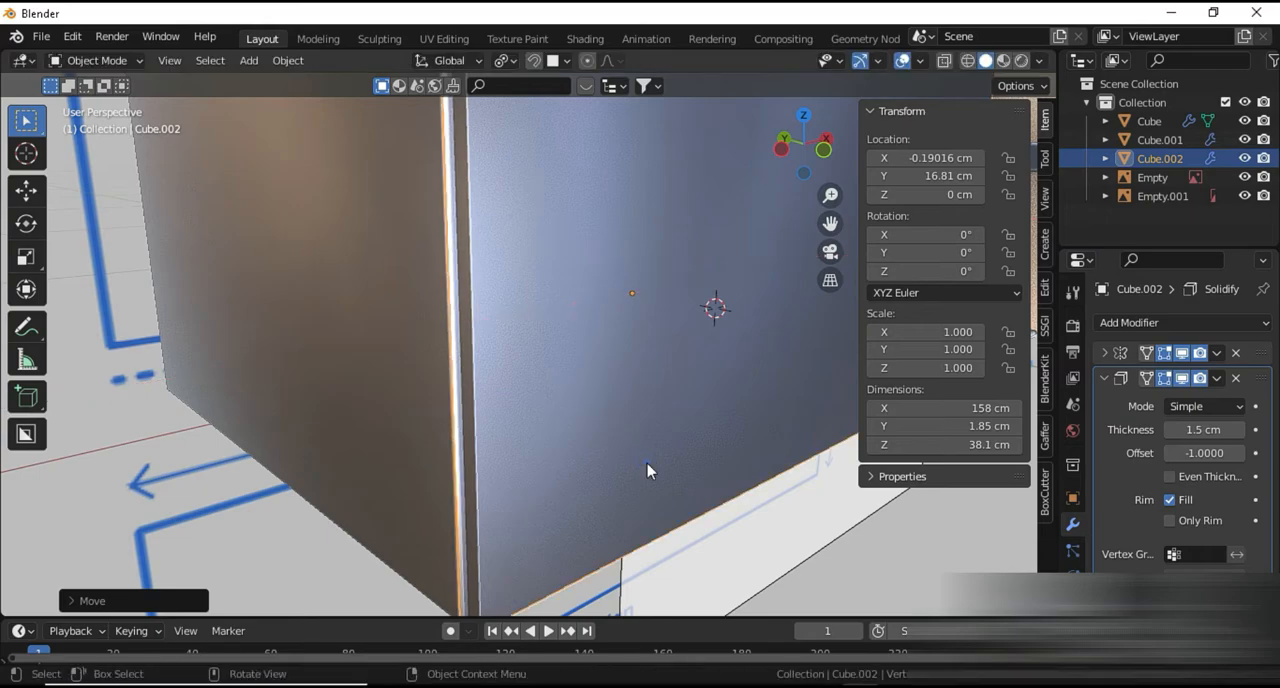
{"action": "scroll", "coordinate": [647, 463], "scroll_direction": "down", "scroll_amount": 5}
{"action": "mouse_move", "coordinate": [647, 463]}
{"action": "middle_mouse_down"}
{"action": "mouse_move", "coordinate": [541, 460]}
{"action": "mouse_move", "coordinate": [554, 482]}
{"action": "mouse_move", "coordinate": [623, 458]}
{"action": "middle_mouse_up"}
{"action": "key", "text": "Tab"}
{"action": "key", "text": "Tab"}
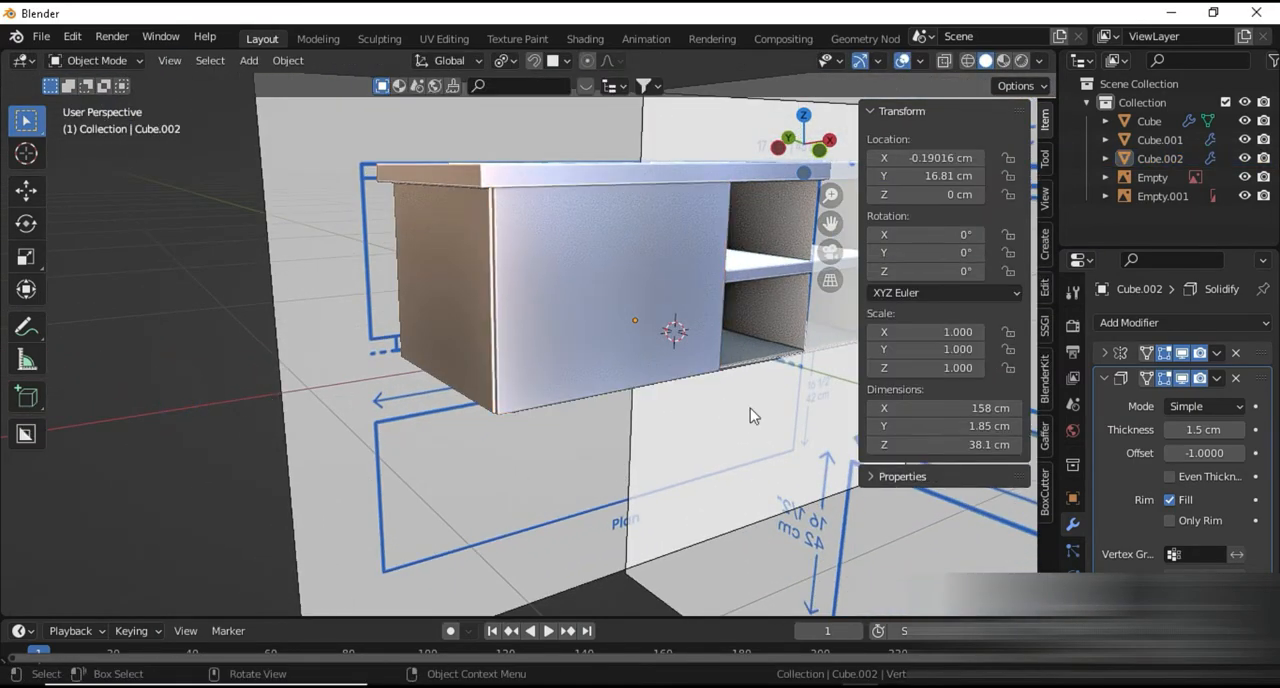
{"action": "middle_click_drag", "start_coordinate": [751, 414], "coordinate": [632, 340]}
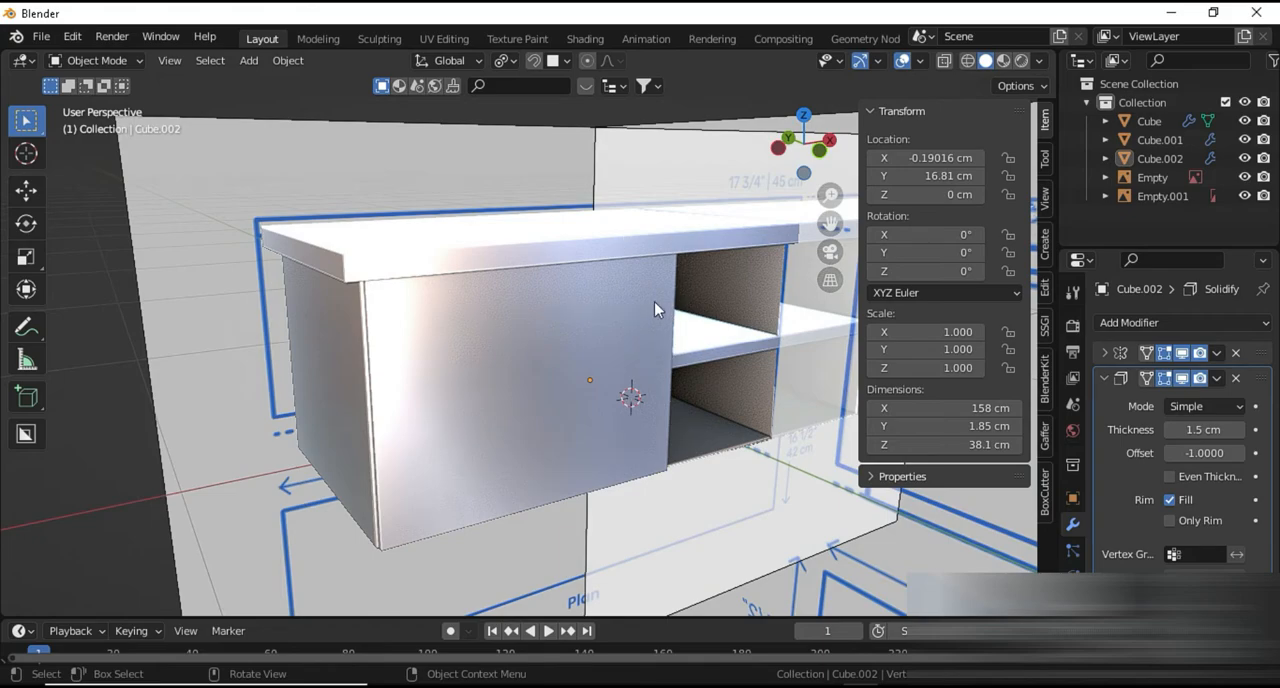
{"action": "left_click", "coordinate": [626, 422]}
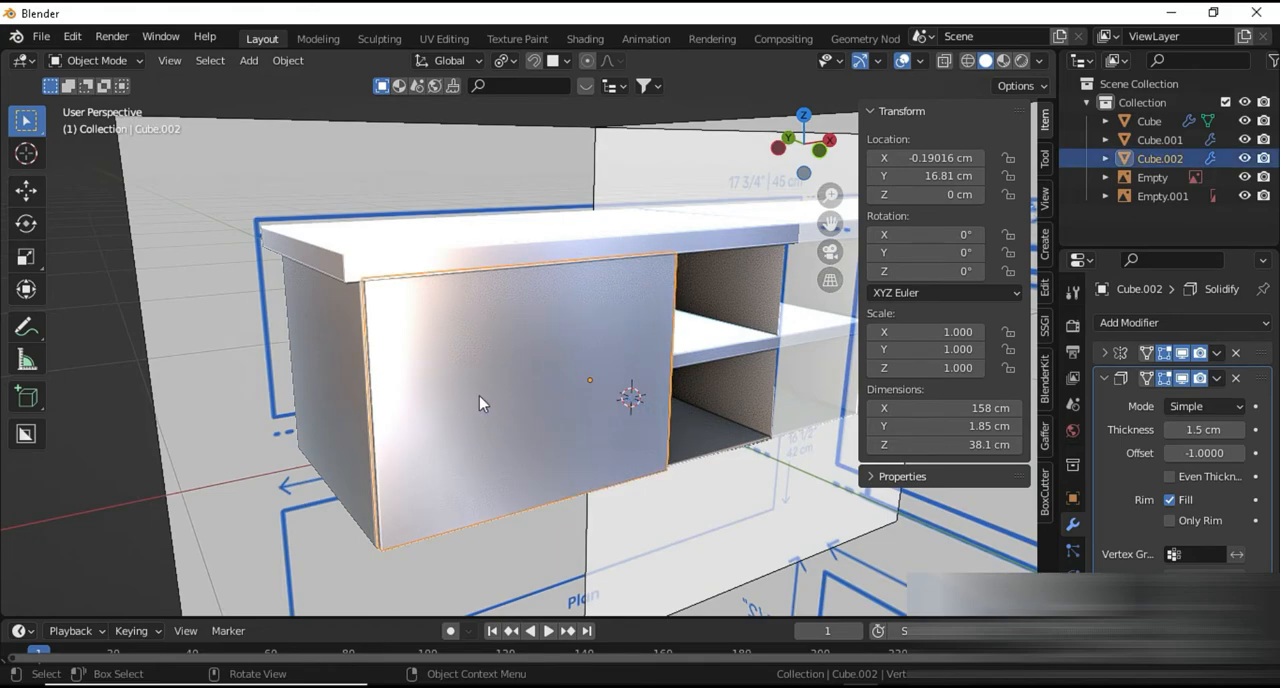
Add a new mesh plane and scale it down to about 63.5 cm square
{"action": "left_click", "coordinate": [119, 416]}
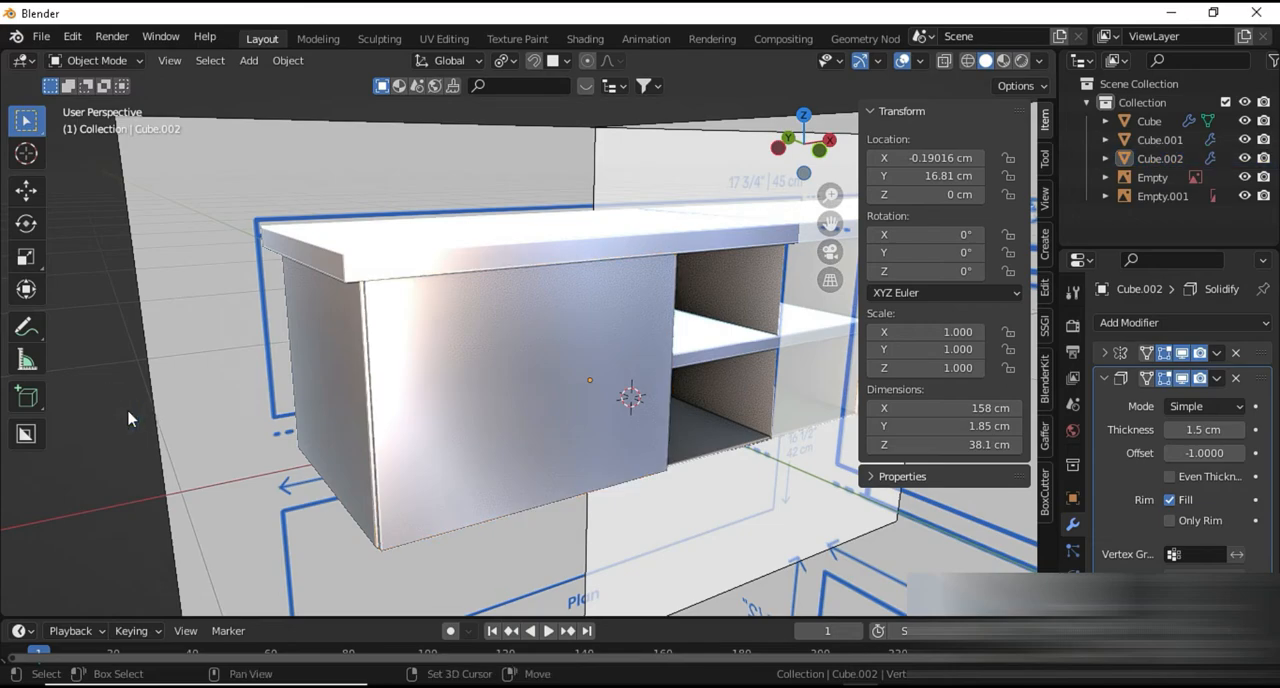
{"action": "key", "text": "shift+a"}
{"action": "mouse_move", "coordinate": [118, 303]}
{"action": "left_click", "coordinate": [213, 305]}
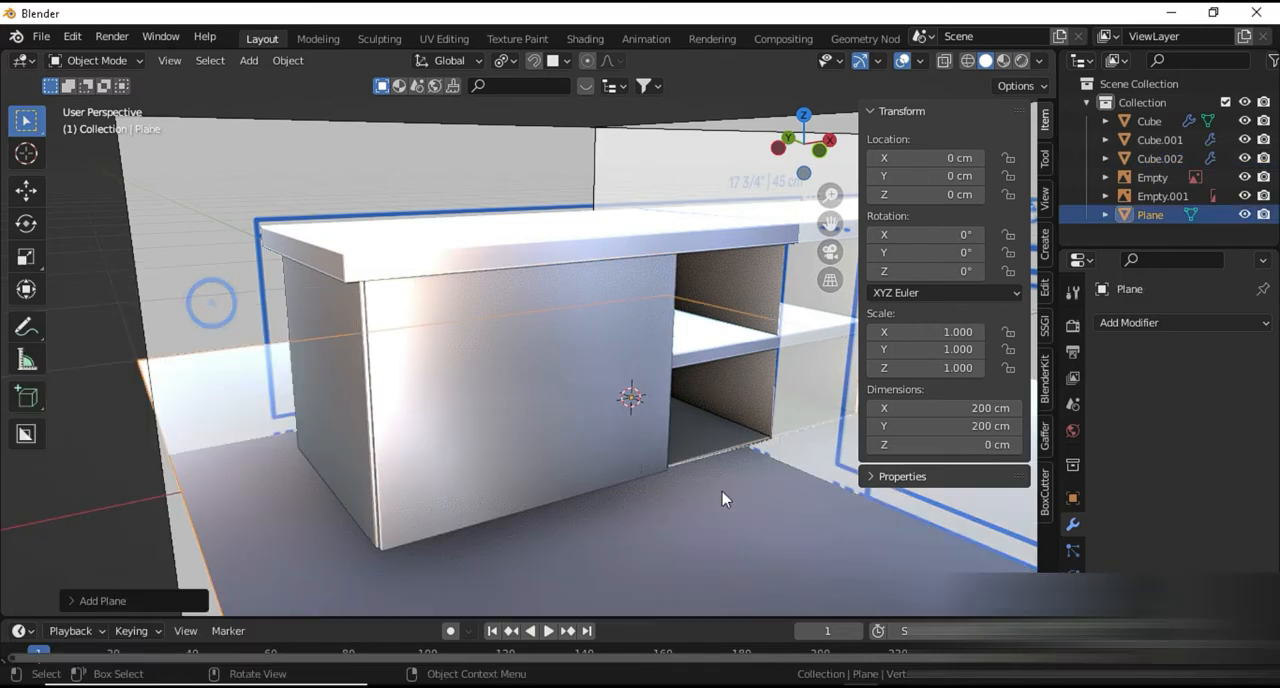
{"action": "key", "text": "s"}
{"action": "left_click", "coordinate": [643, 449]}
Scale the plane to about 15.8 cm square and place it before the door at about X -43.9, Y -47.5, Z 15.85 cm
{"action": "key", "text": "g"}
{"action": "key", "text": "shift+z"}
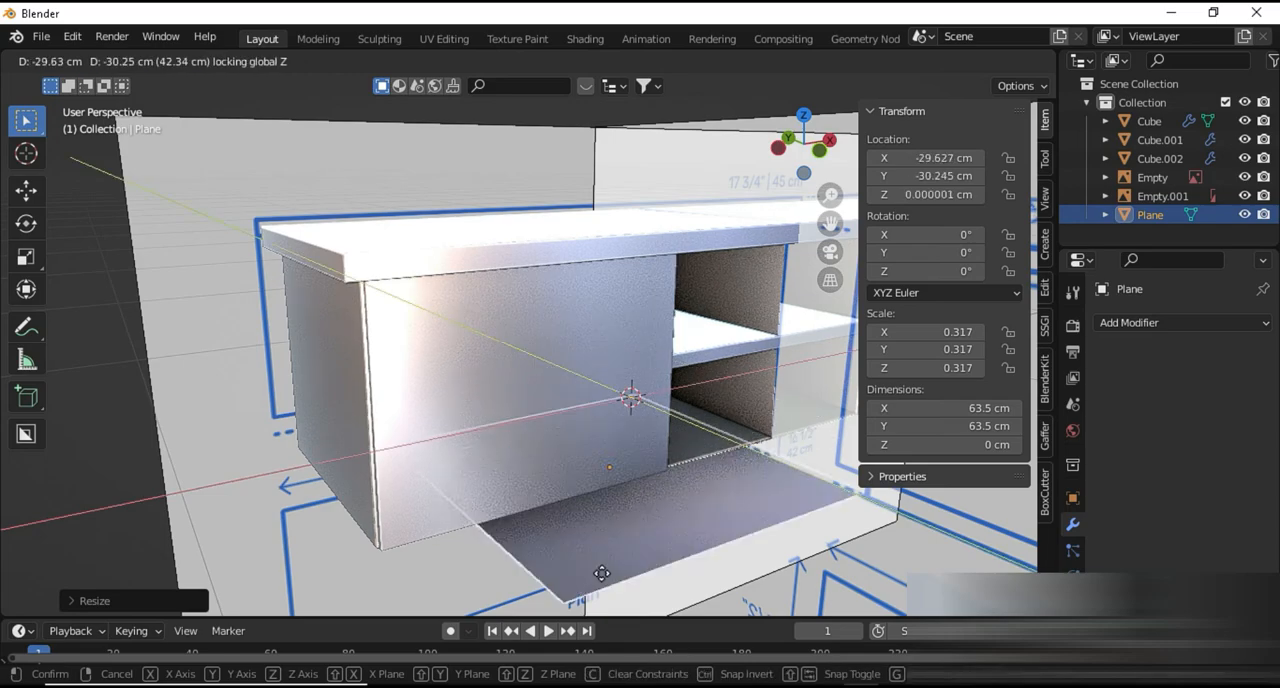
{"action": "left_click", "coordinate": [601, 594]}
{"action": "key", "text": "s"}
{"action": "left_click", "coordinate": [648, 514]}
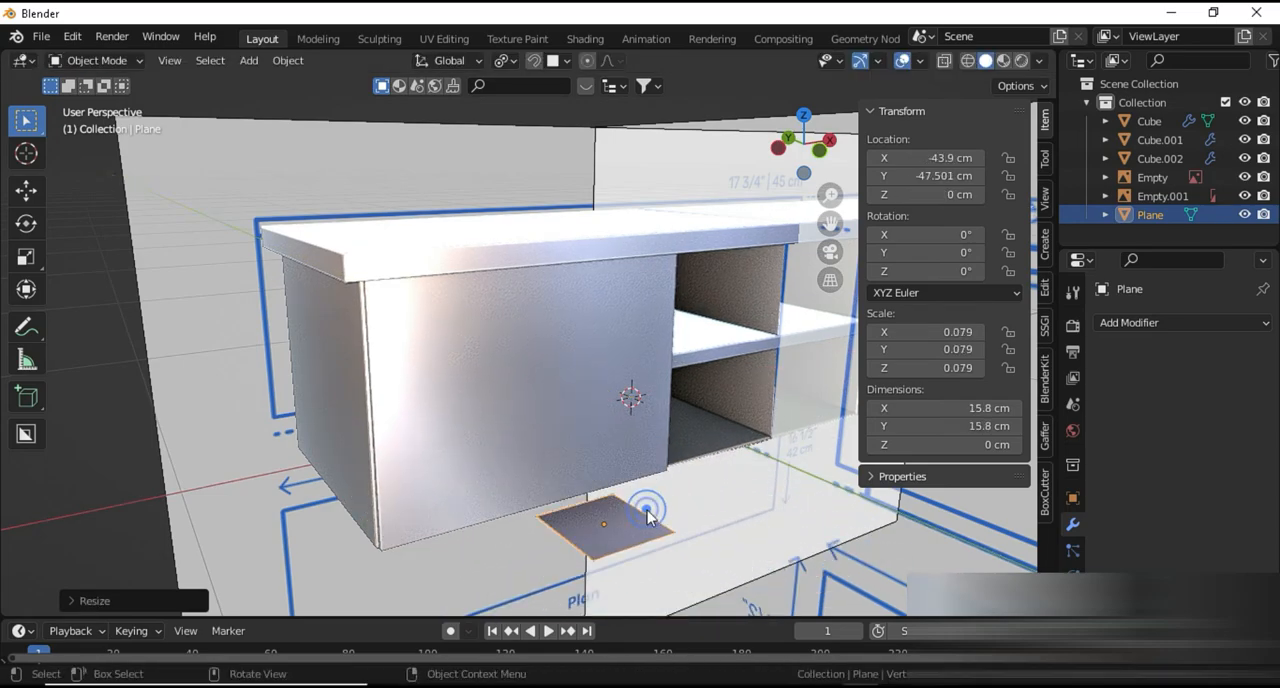
{"action": "key", "text": "g"}
{"action": "key", "text": "z"}
{"action": "left_click", "coordinate": [670, 422]}
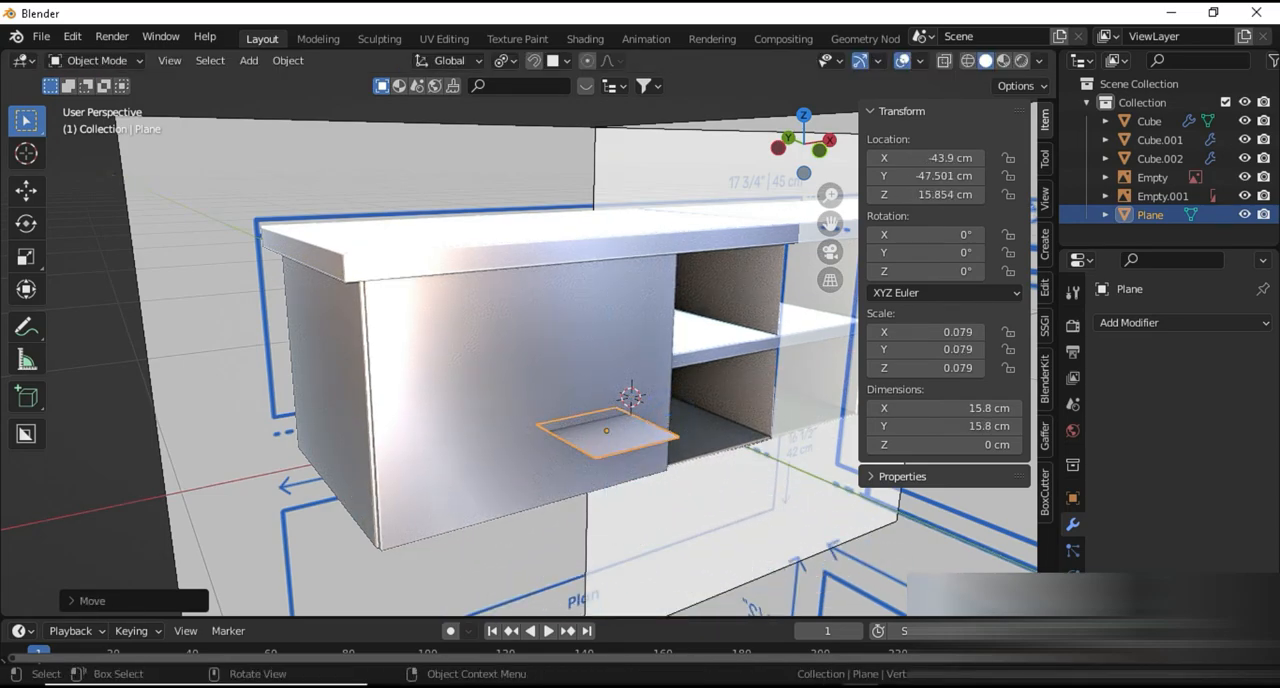
Rotate the plane 90° about the X axis so it stands parallel to the door
{"action": "key", "text": "r"}
{"action": "key", "text": "y"}
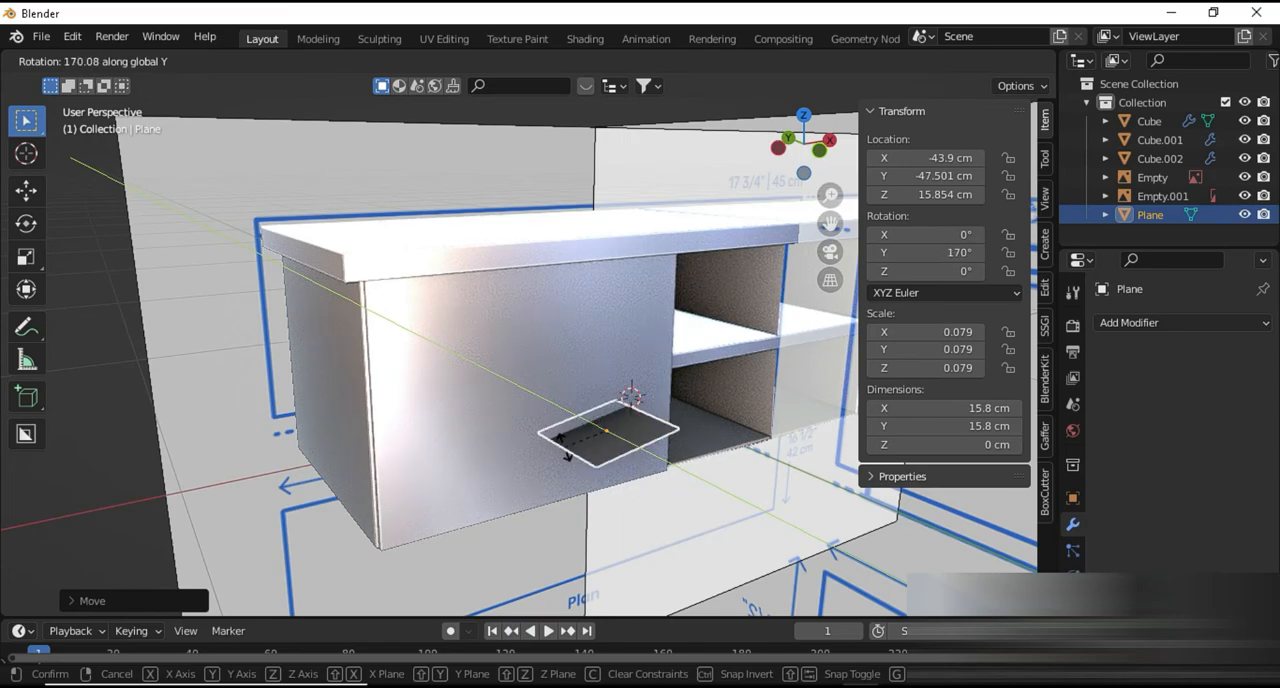
{"action": "type", "text": "x90"}
{"action": "key", "text": "Return"}
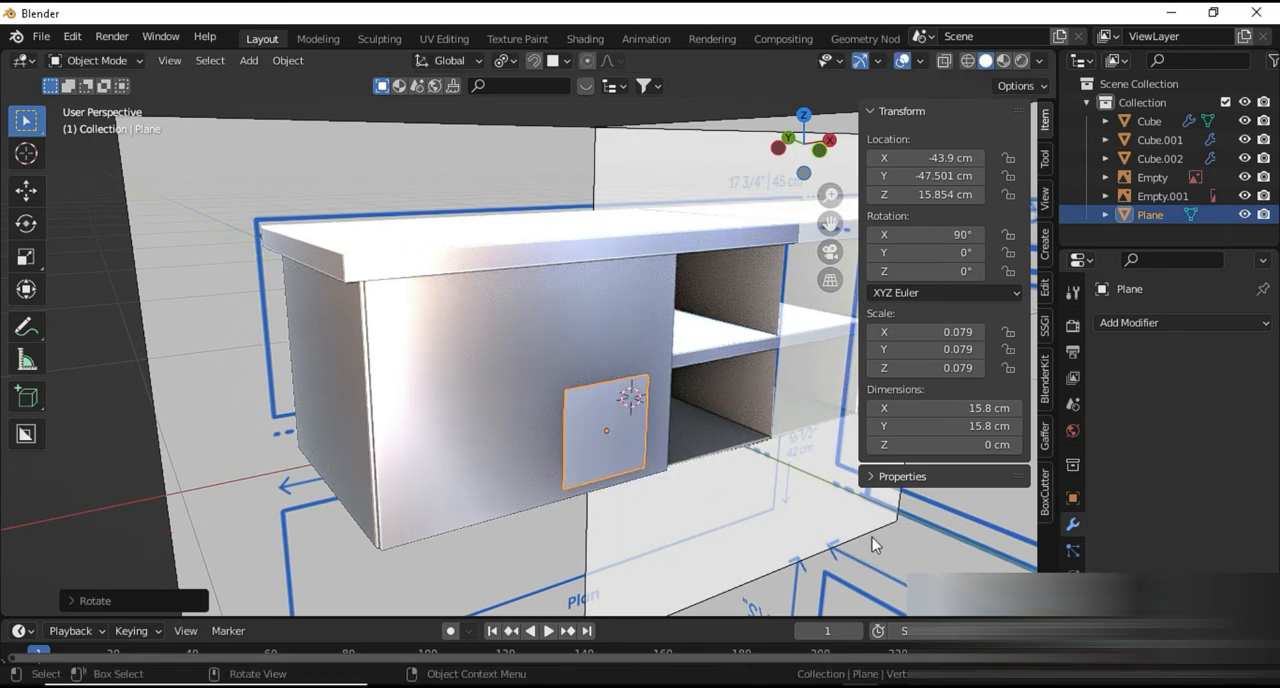
Scale the upright plane along Z to about 3.1 cm and apply all its transforms
{"action": "key", "text": "s"}
{"action": "key", "text": "z"}
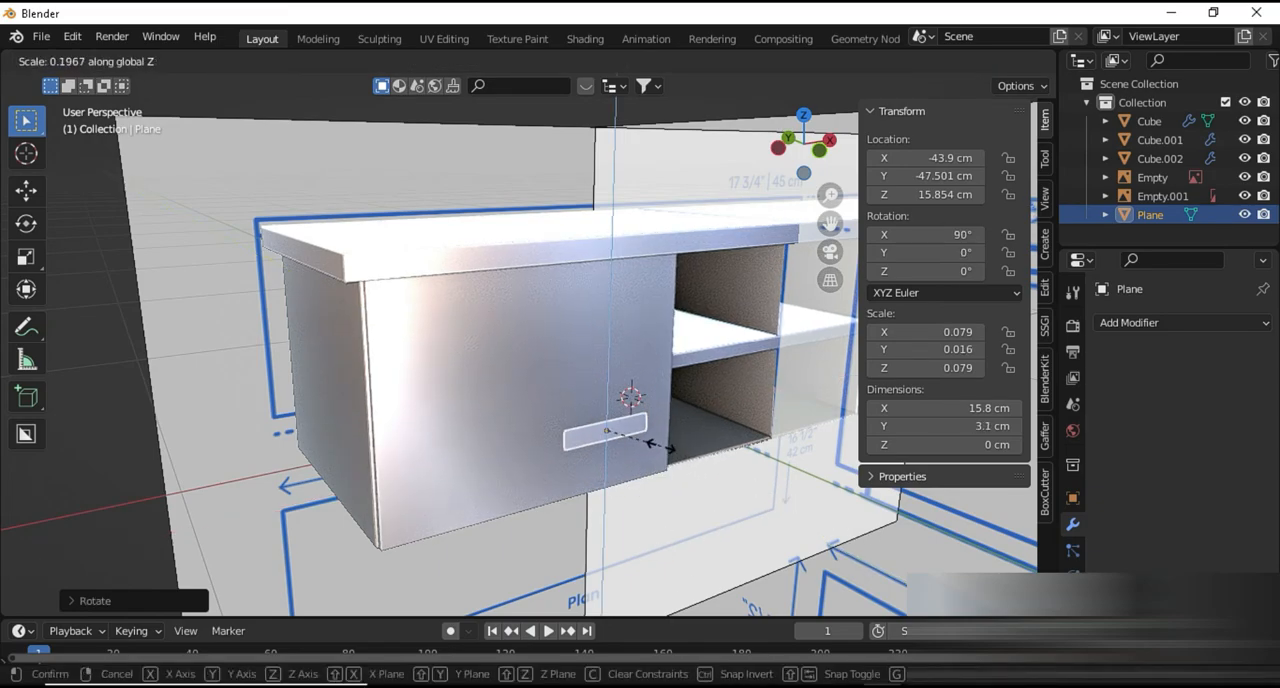
{"action": "left_click", "coordinate": [662, 448]}
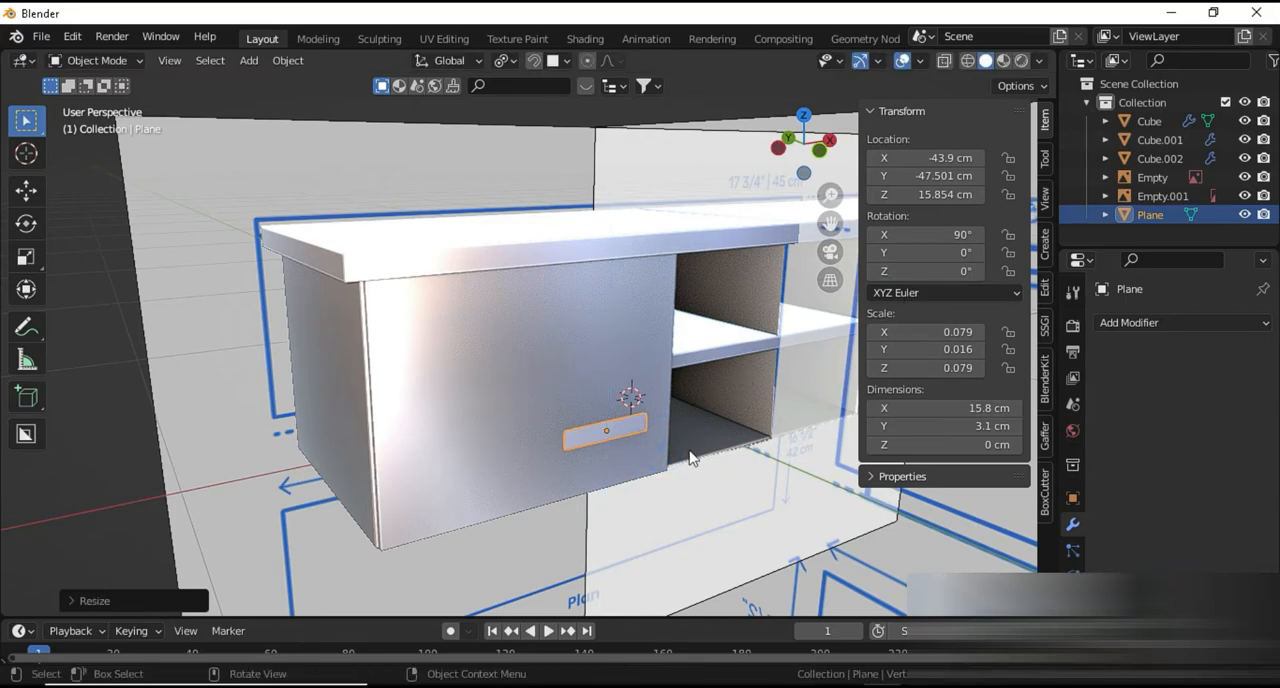
{"action": "key", "text": "ctrl+a"}
{"action": "left_click", "coordinate": [689, 452]}
{"action": "scroll", "coordinate": [735, 528], "scroll_direction": "up", "scroll_amount": 1}
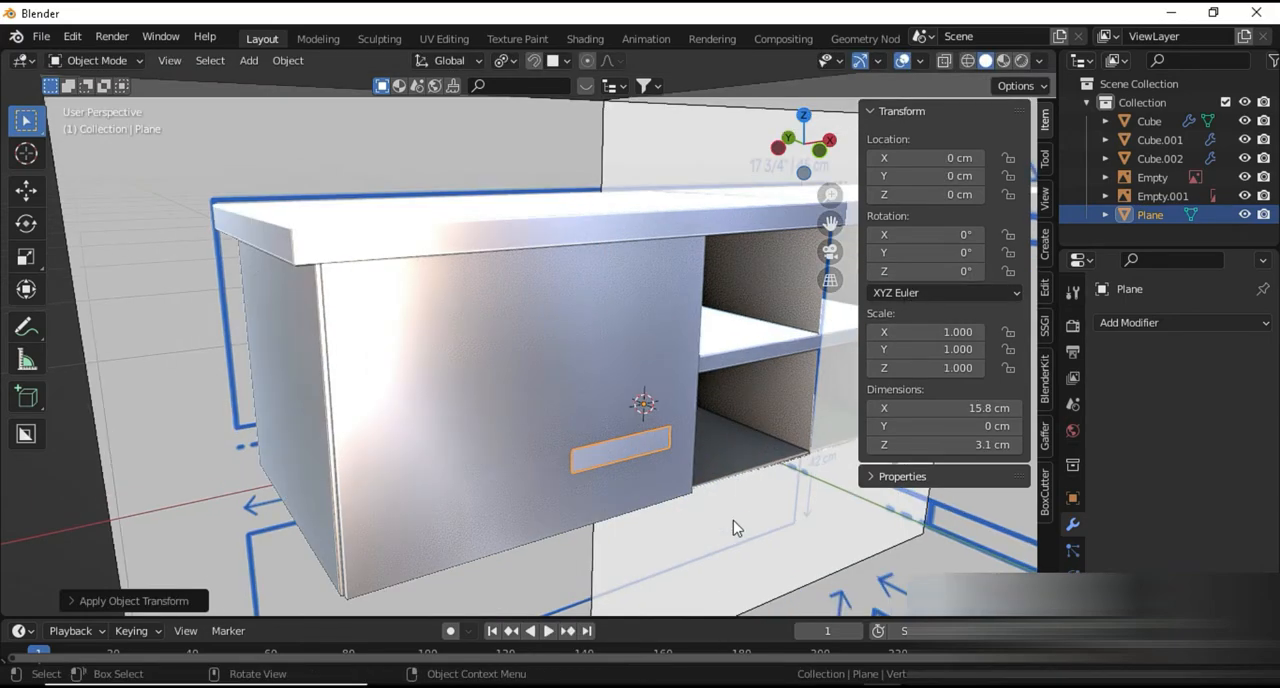
{"action": "key", "text": "r"}
{"action": "key", "text": "y"}
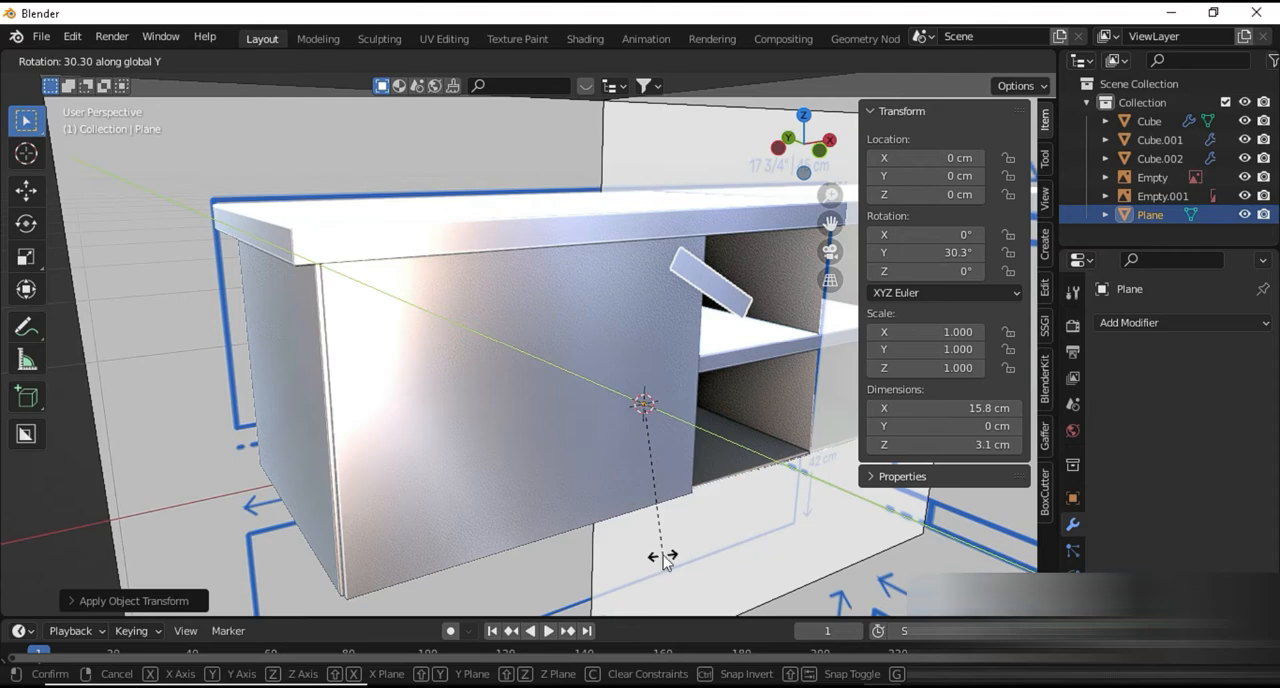
{"action": "key", "text": "Escape"}
Set the pivot point to Individual Origins and place the plane's origin at the centre of its geometry
{"action": "key", "text": "period"}
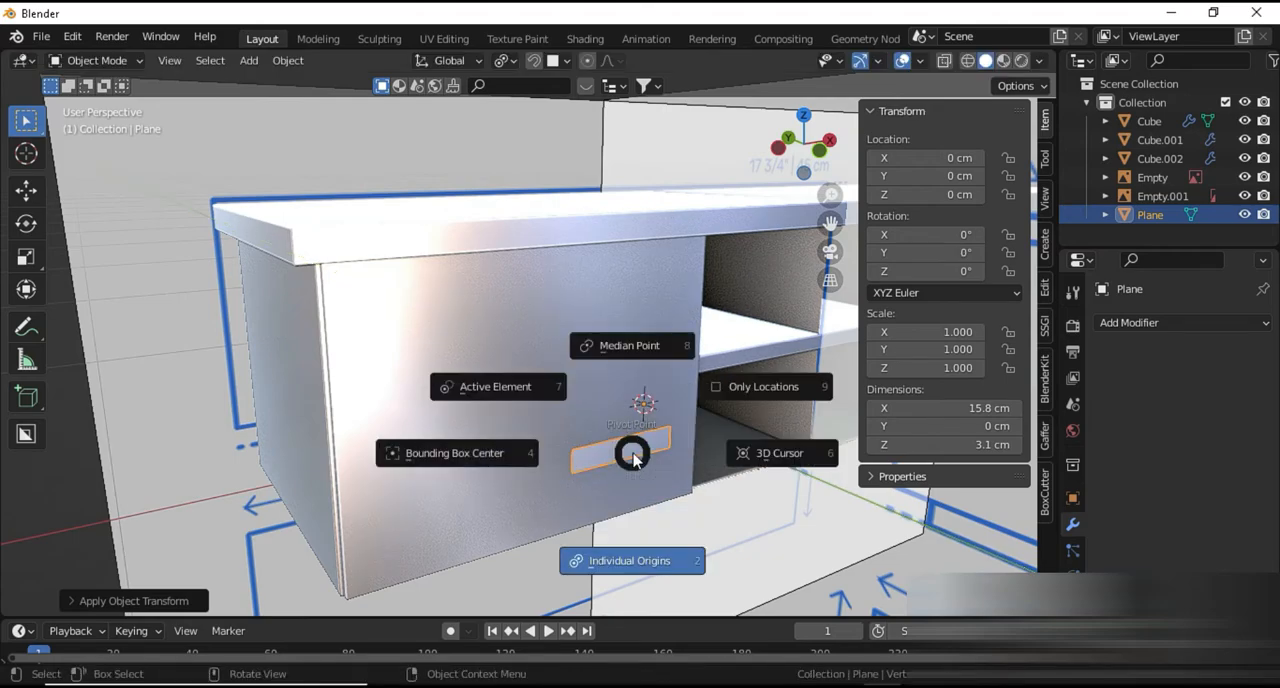
{"action": "left_click", "coordinate": [616, 568]}
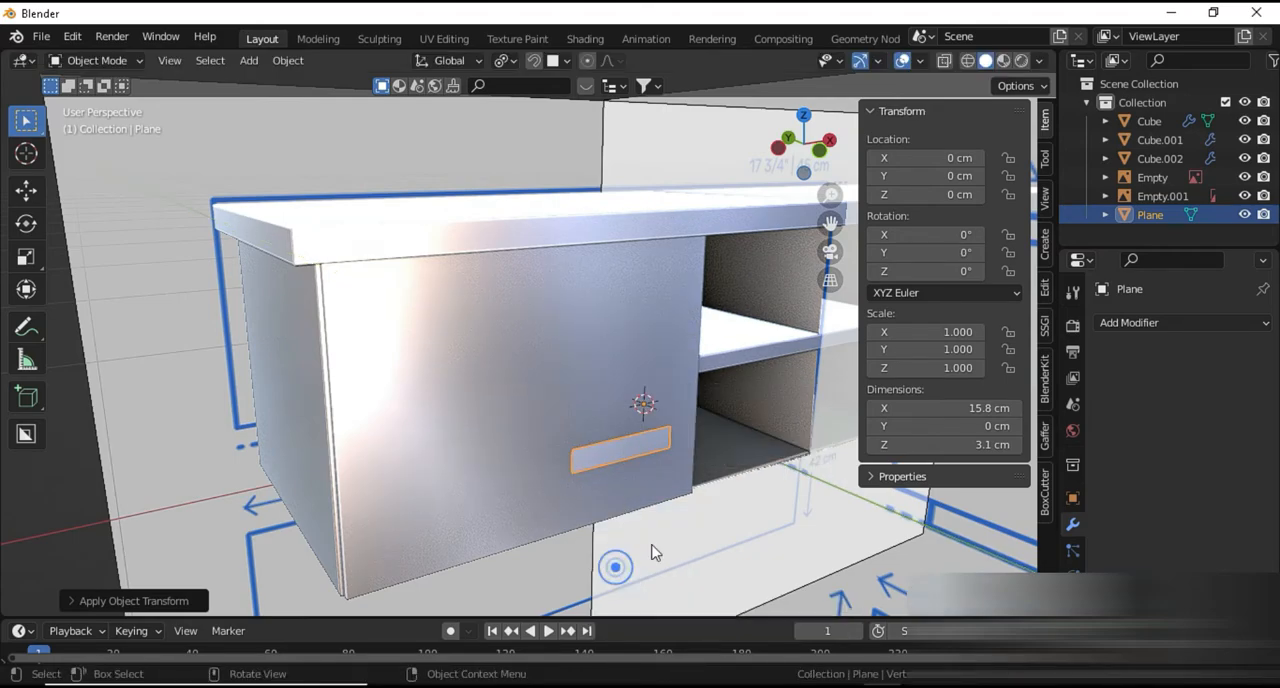
{"action": "left_click", "coordinate": [298, 61]}
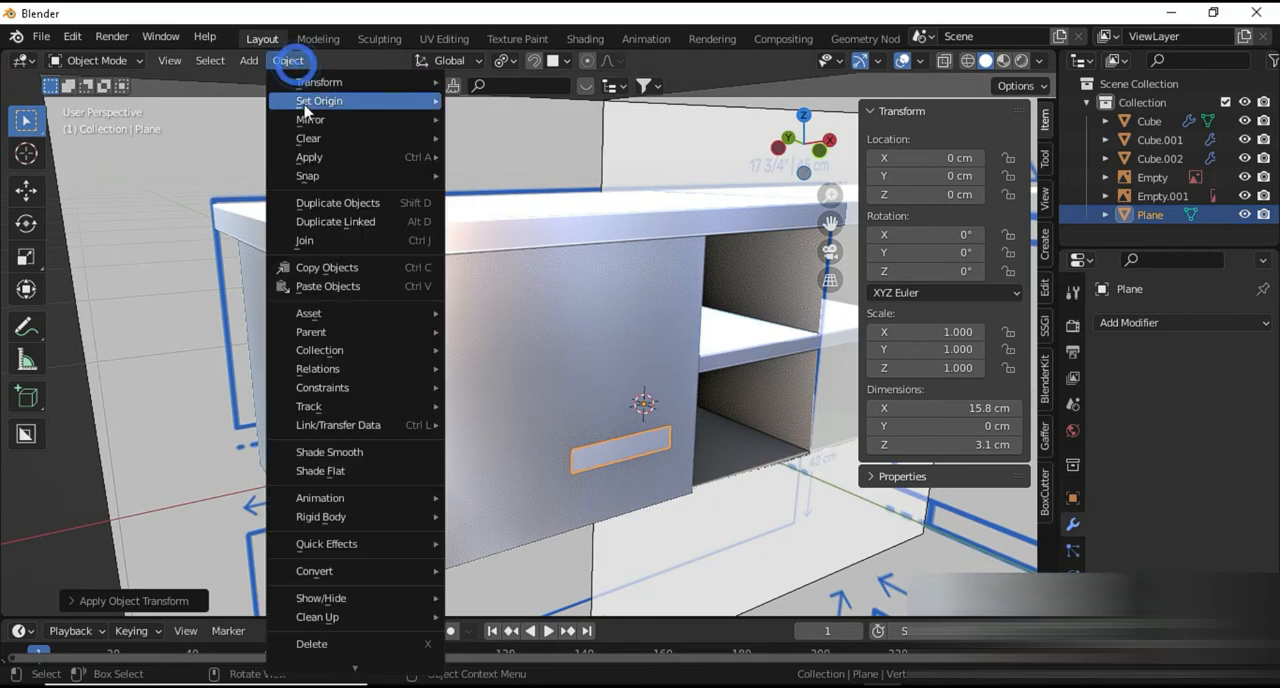
{"action": "mouse_move", "coordinate": [335, 97]}
{"action": "left_click", "coordinate": [480, 106]}
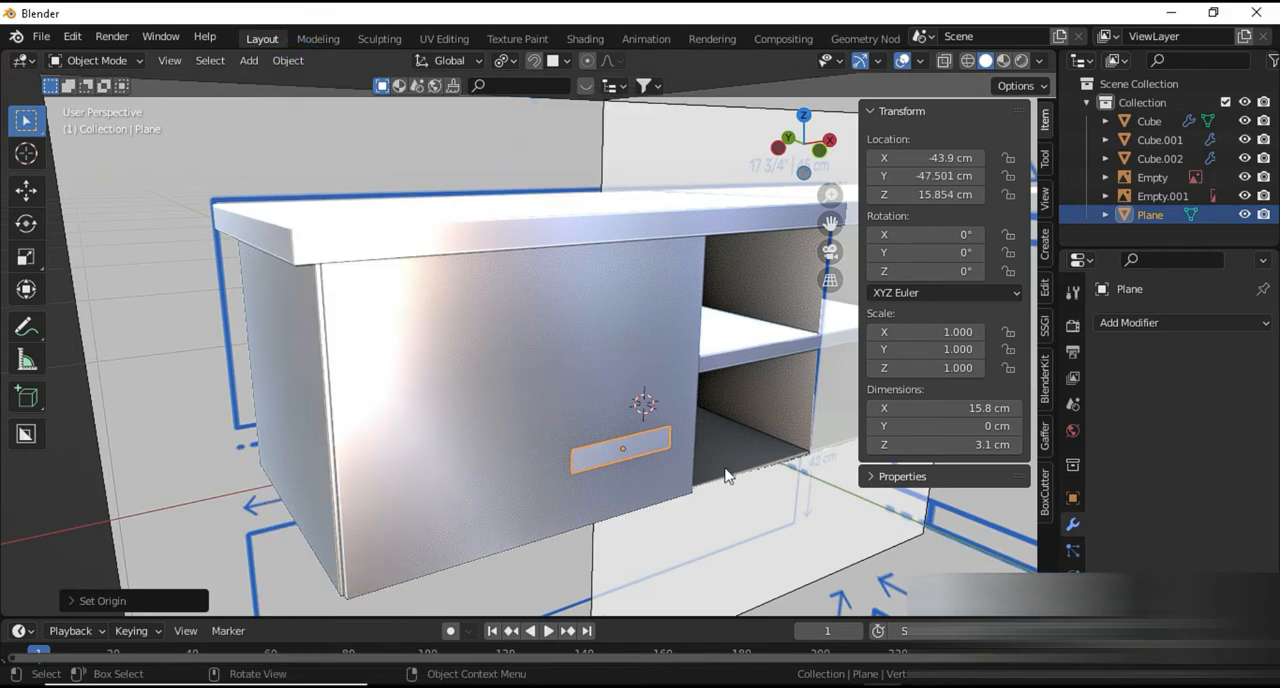
Rotate the narrow plane 90° about the Y axis to make it a vertical strip
{"action": "type", "text": "ry90"}
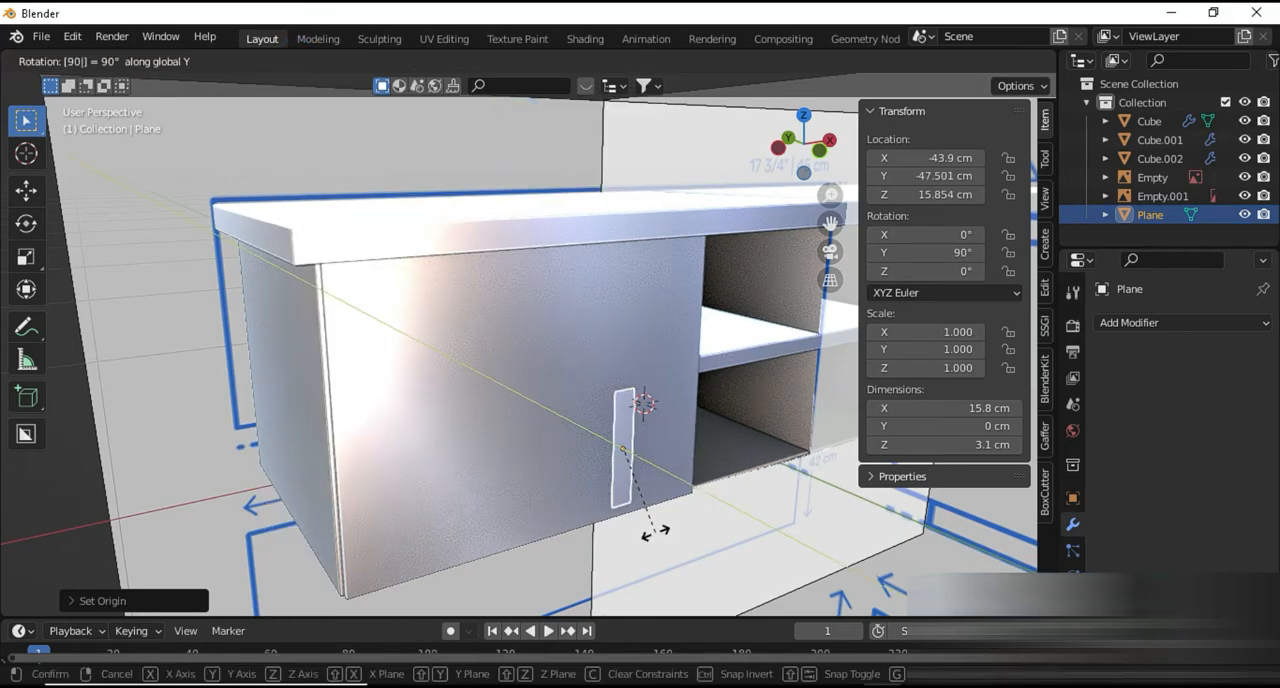
{"action": "key", "text": "Return"}
In Edit Mode, add two evenly spaced horizontal loop cuts across the vertical strip
{"action": "key", "text": "Tab"}
{"action": "scroll", "coordinate": [651, 520], "scroll_direction": "up", "scroll_amount": 5}
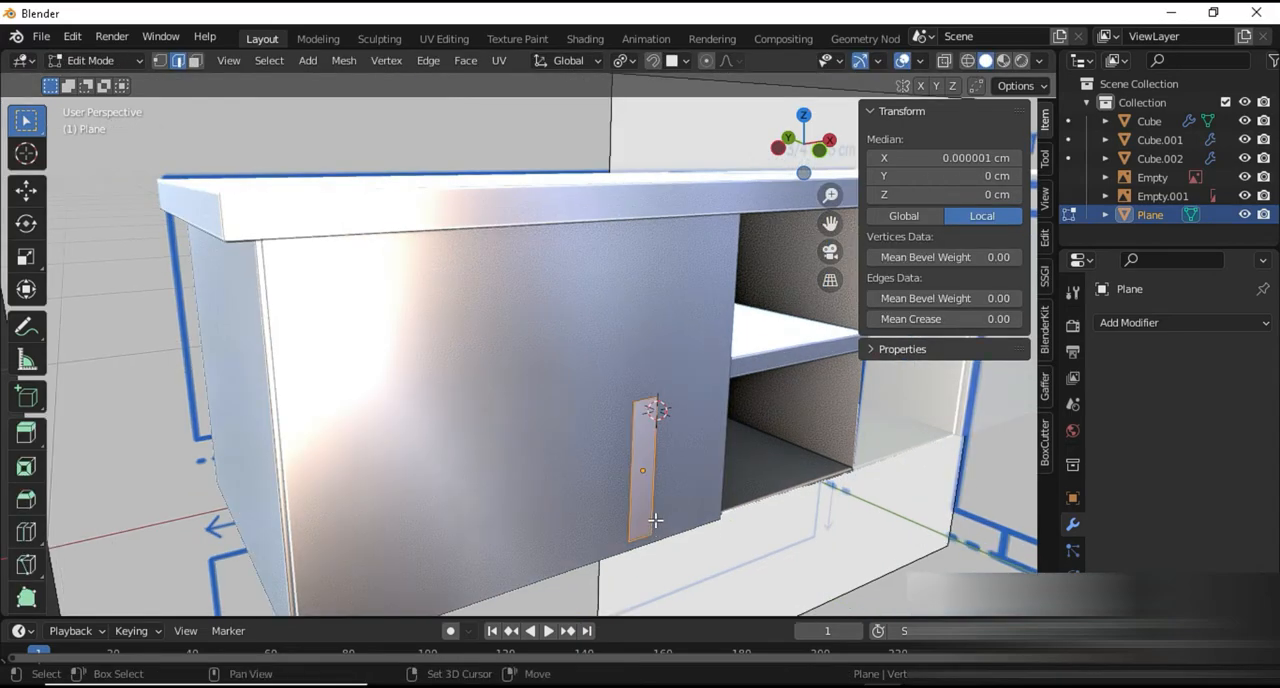
{"action": "key", "text": "ctrl+r"}
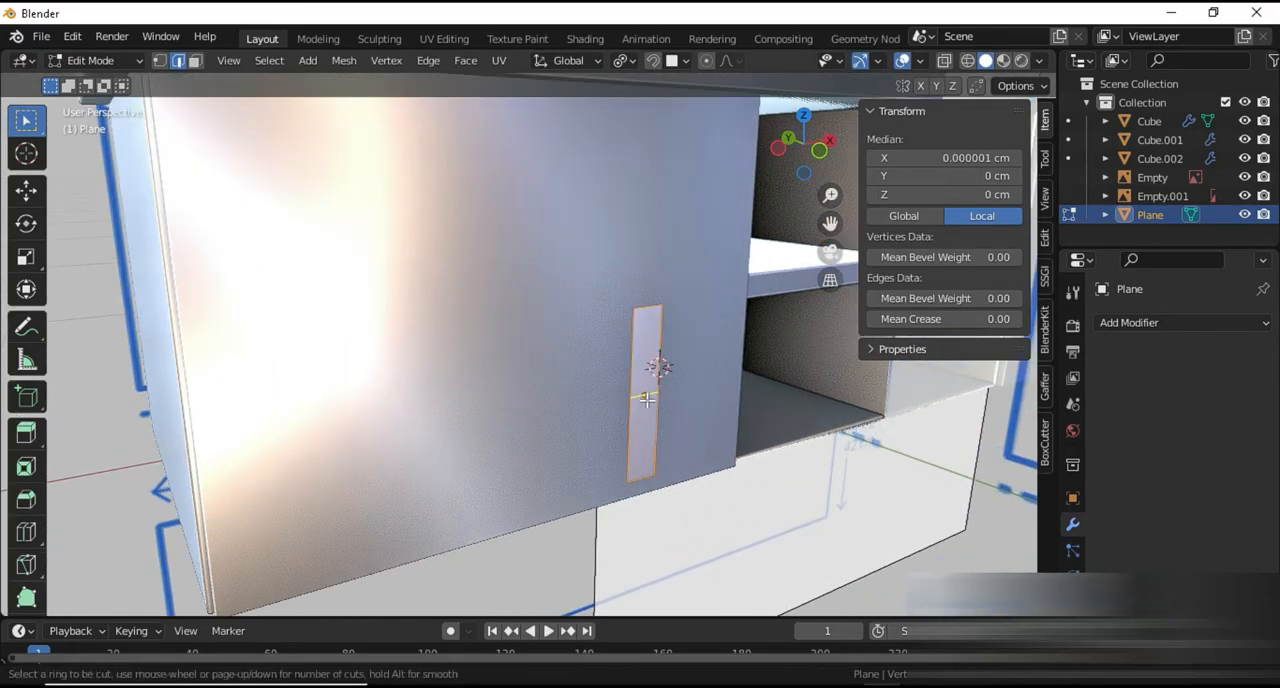
{"action": "scroll", "coordinate": [647, 399], "scroll_direction": "up", "scroll_amount": 3}
{"action": "left_click", "coordinate": [647, 399]}
{"action": "scroll", "coordinate": [633, 391], "scroll_direction": "up", "scroll_amount": 3}
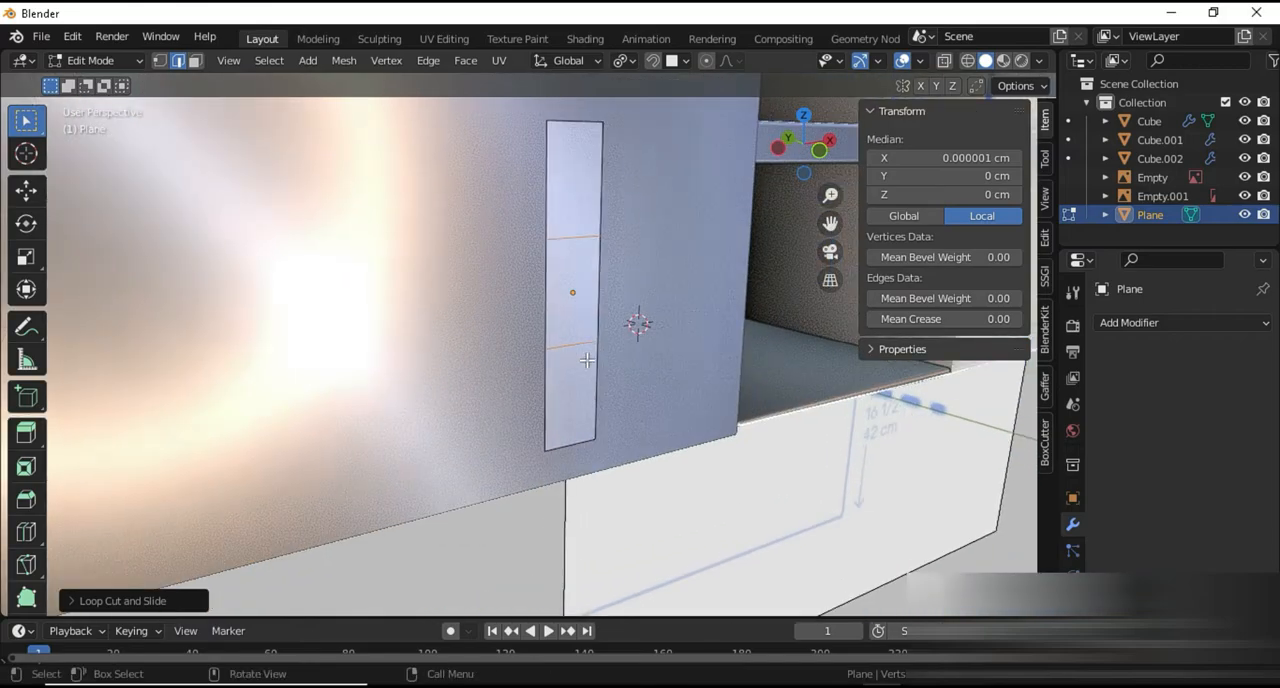
Move the strip's two middle edges about 2.9 cm outward from the door along negative Y
{"action": "key", "text": "g"}
{"action": "key", "text": "y"}
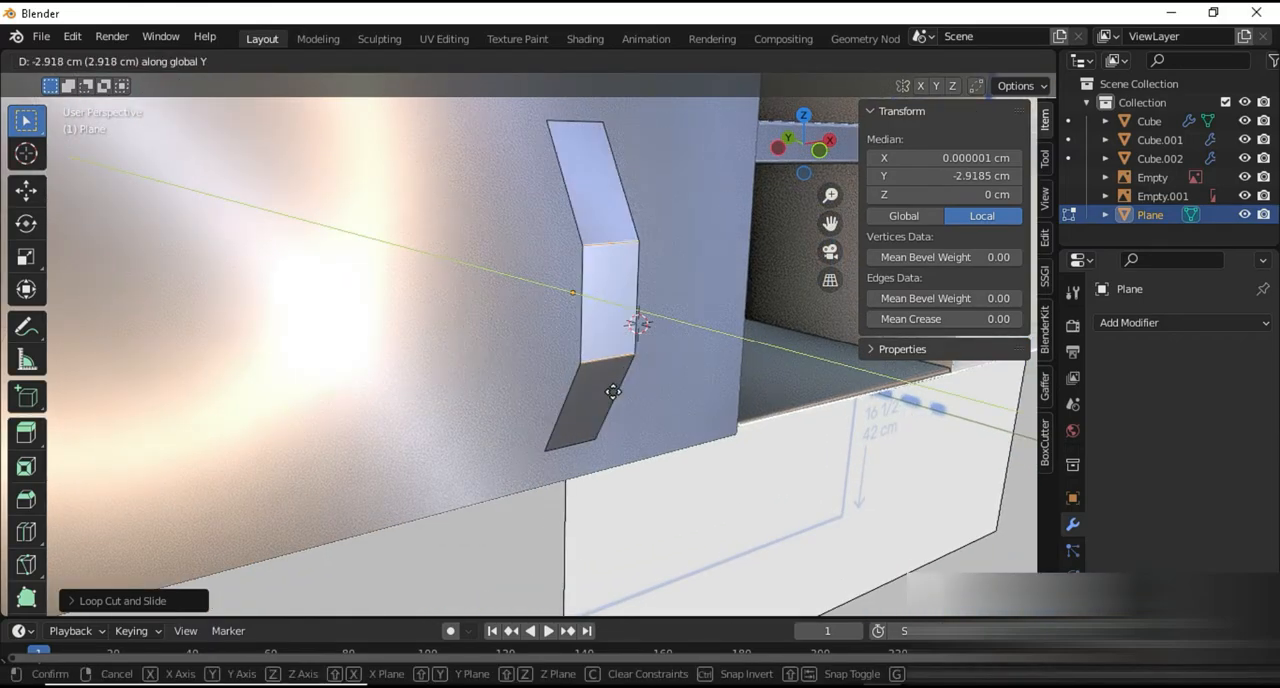
{"action": "left_click", "coordinate": [612, 392]}
{"action": "middle_click_drag", "start_coordinate": [613, 395], "coordinate": [663, 397]}
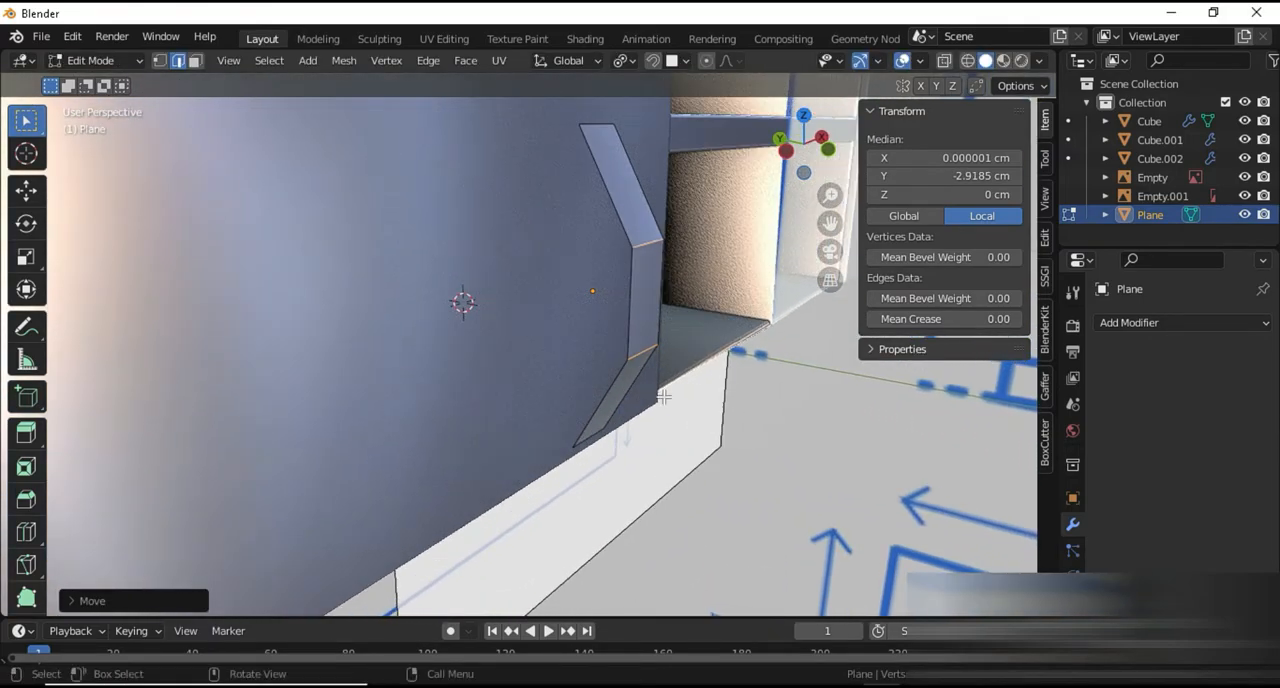
Add a level 2 Subdivision modifier and a Solidify modifier with 0.5 cm thickness to the bent handle strip
{"action": "key", "text": "Tab"}
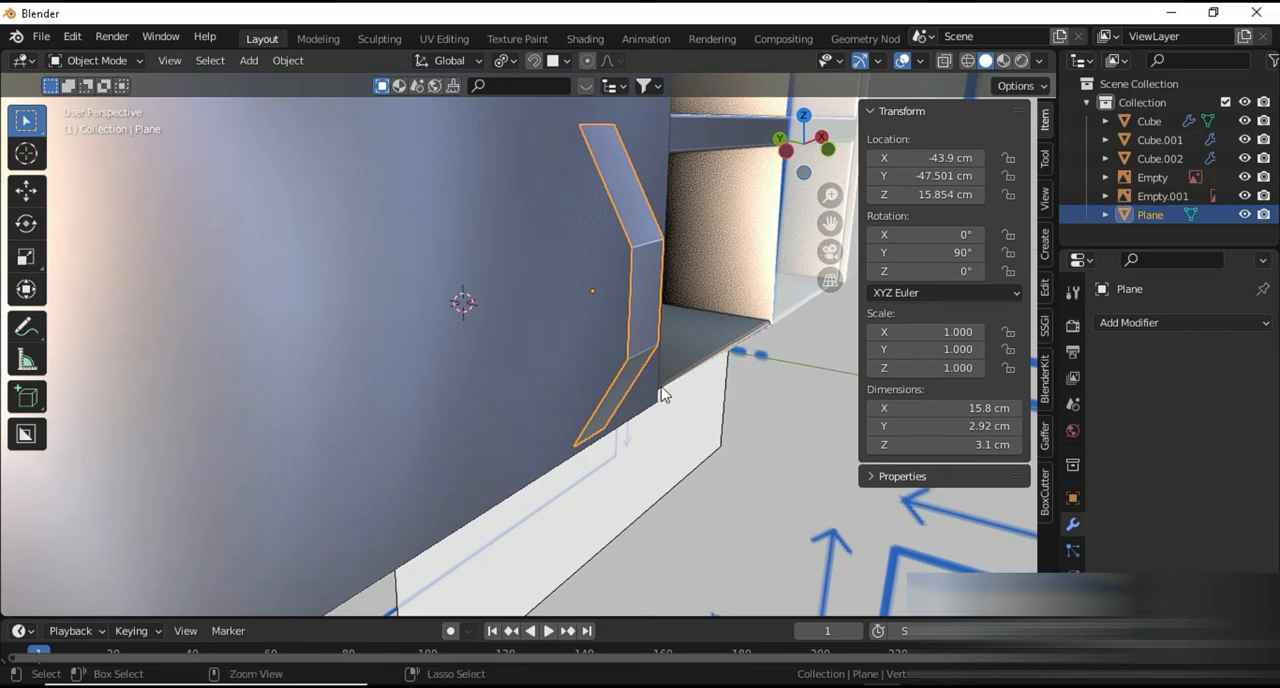
{"action": "key", "text": "ctrl+2"}
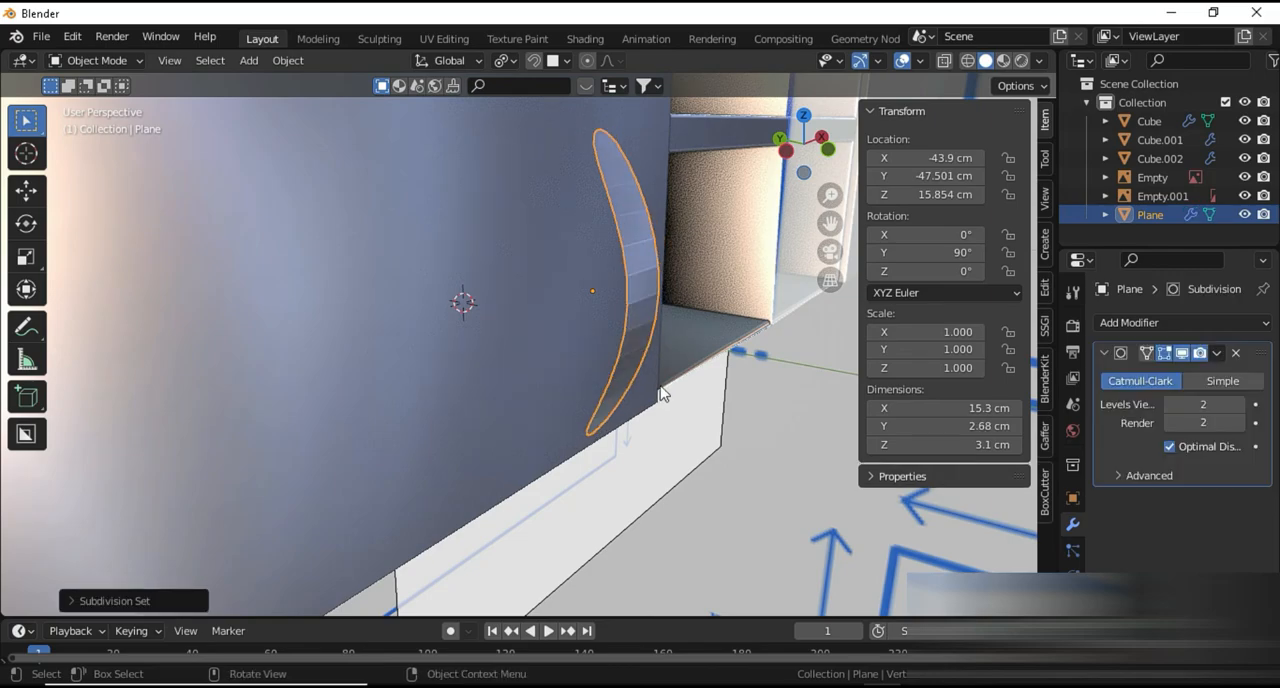
{"action": "left_click", "coordinate": [1245, 322]}
{"action": "left_click", "coordinate": [900, 638]}
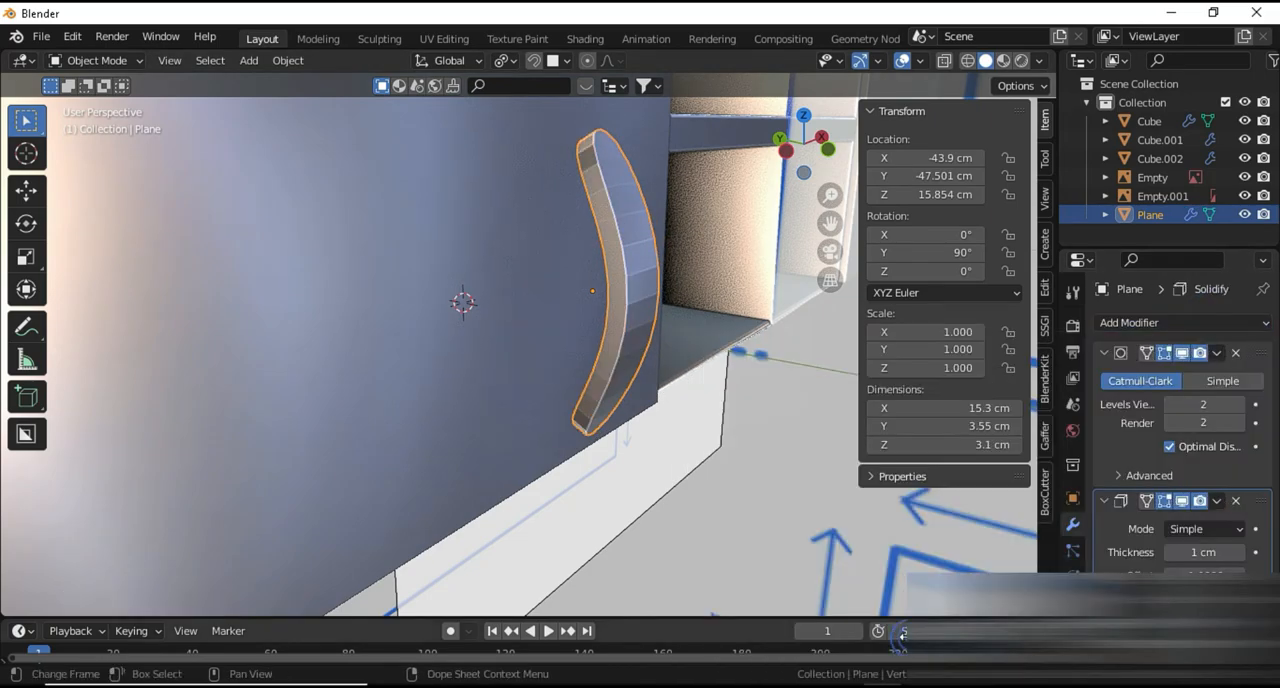
{"action": "middle_click_drag", "start_coordinate": [697, 398], "coordinate": [683, 403]}
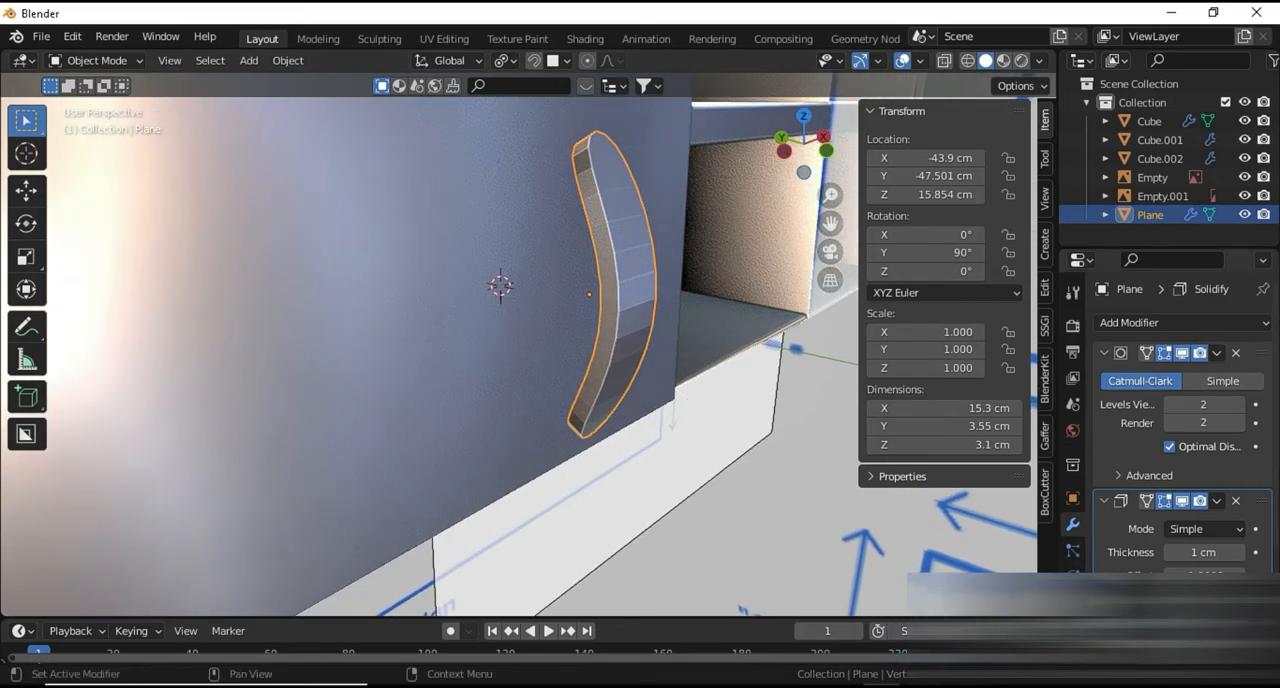
{"action": "type", "text": "5"}
{"action": "key", "text": "Return"}
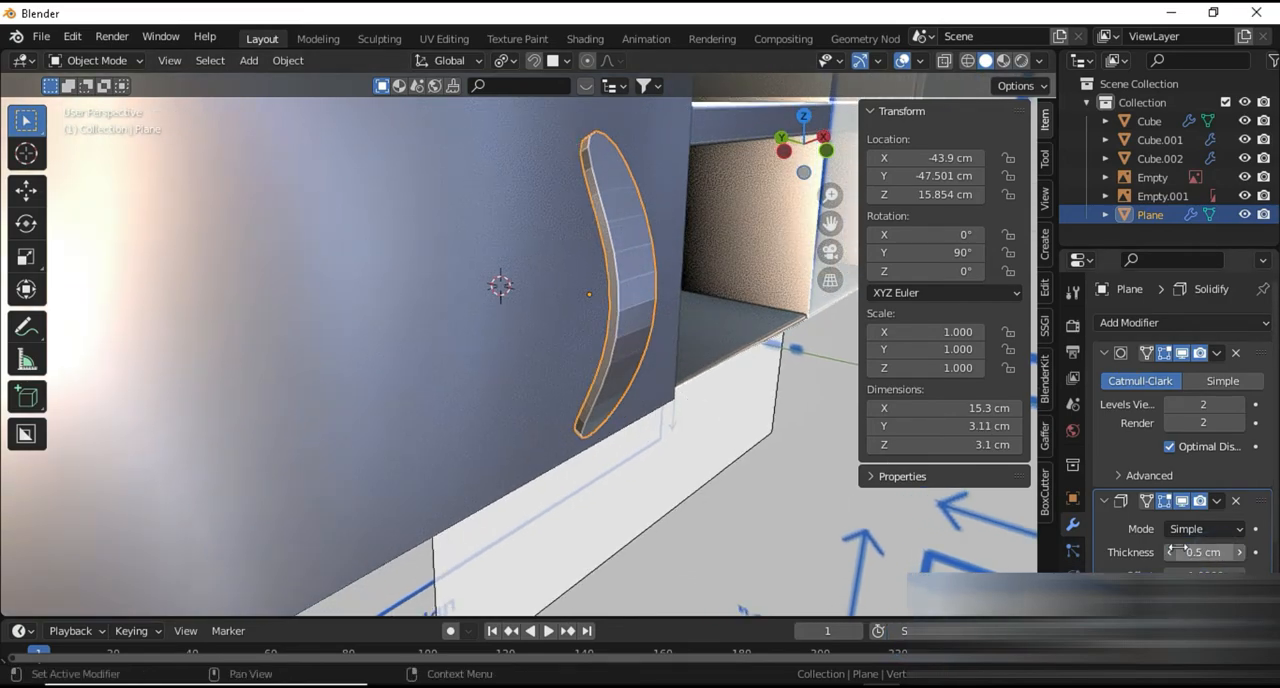
In Edit Mode, add supporting edge loops close to the handle's lower and upper ends to sharpen them
{"action": "key", "text": "Tab"}
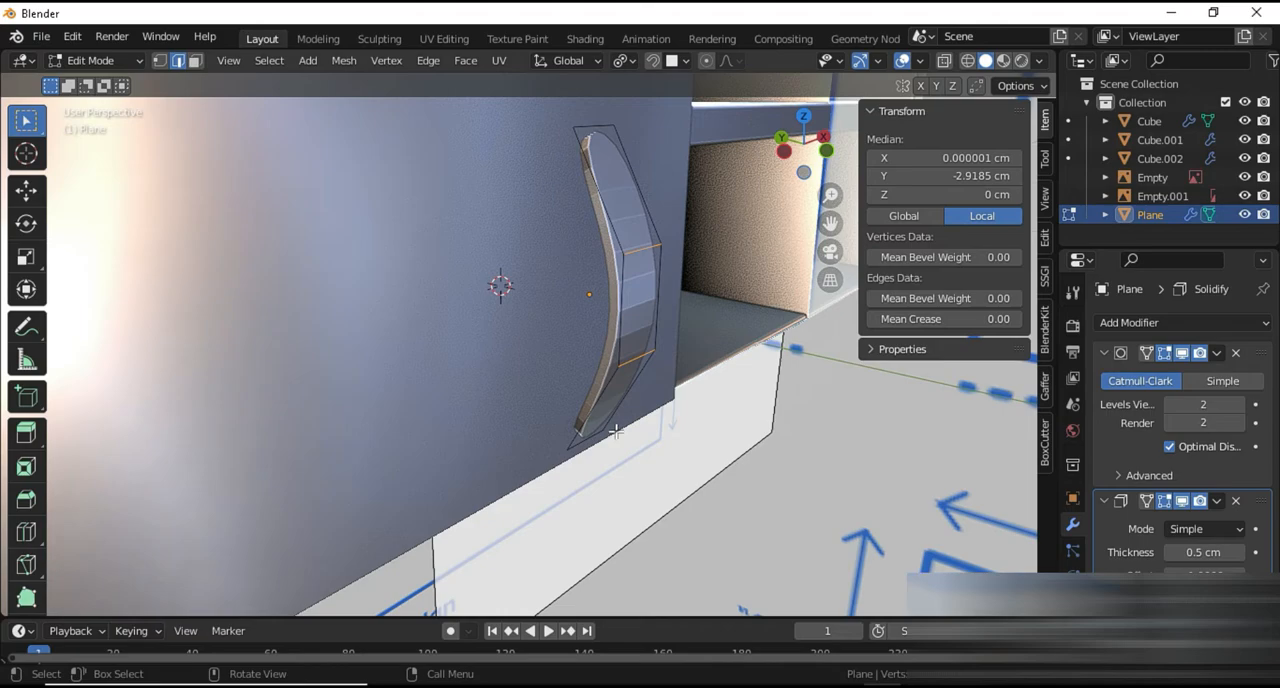
{"action": "left_click", "coordinate": [600, 419]}
{"action": "key", "text": "g"}
{"action": "key", "text": "g"}
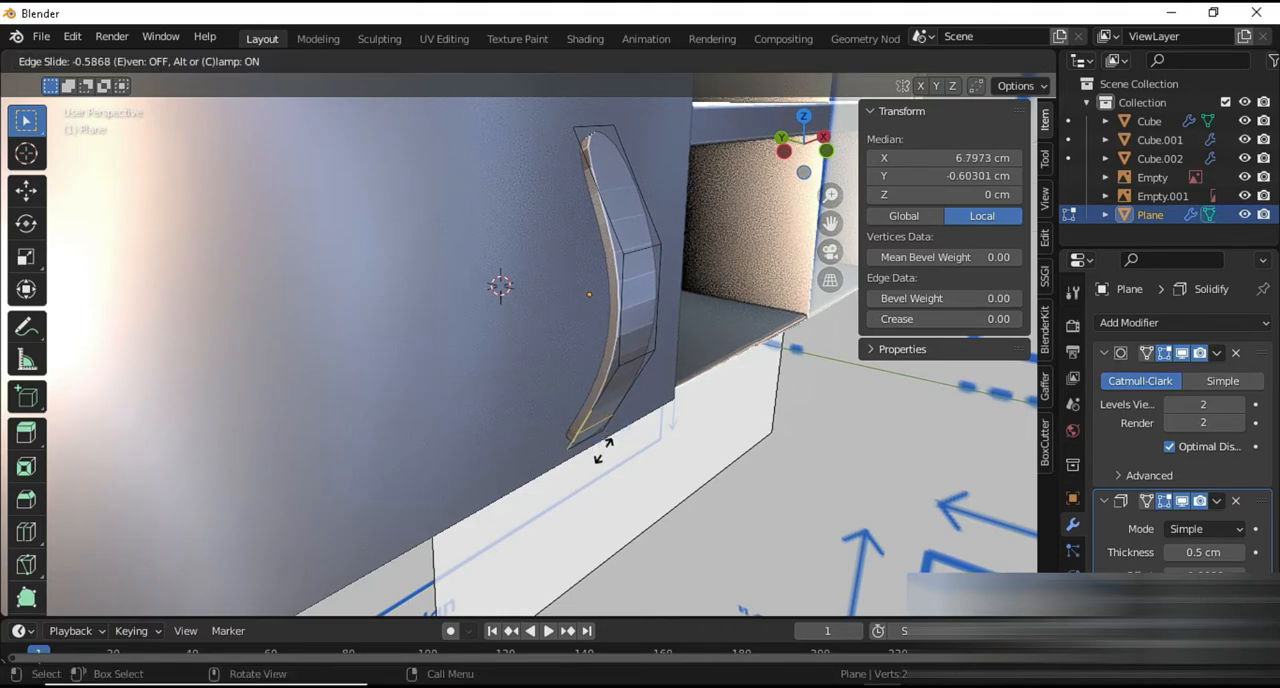
{"action": "left_click", "coordinate": [604, 460]}
{"action": "key", "text": "ctrl+r"}
{"action": "left_click", "coordinate": [603, 228]}
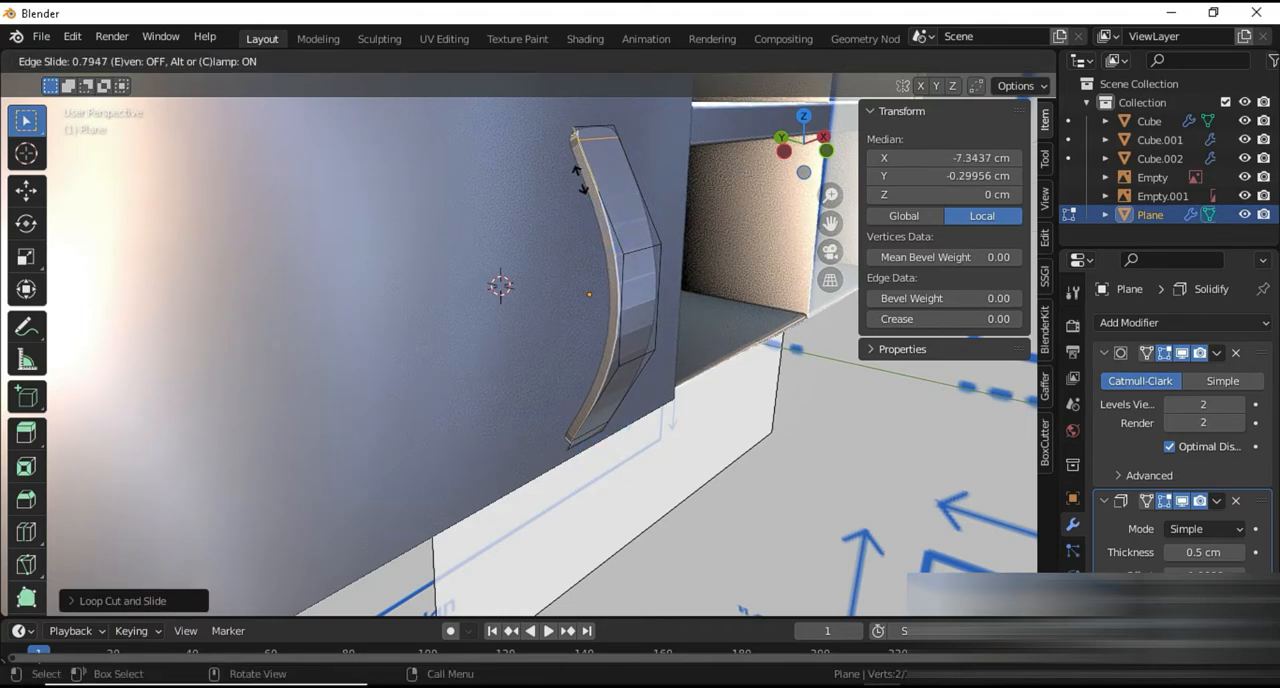
{"action": "left_click", "coordinate": [578, 180]}
Add lengthwise loop cuts close to both long edges of the handle and return to Object Mode
{"action": "key", "text": "ctrl+r"}
{"action": "left_click", "coordinate": [615, 255]}
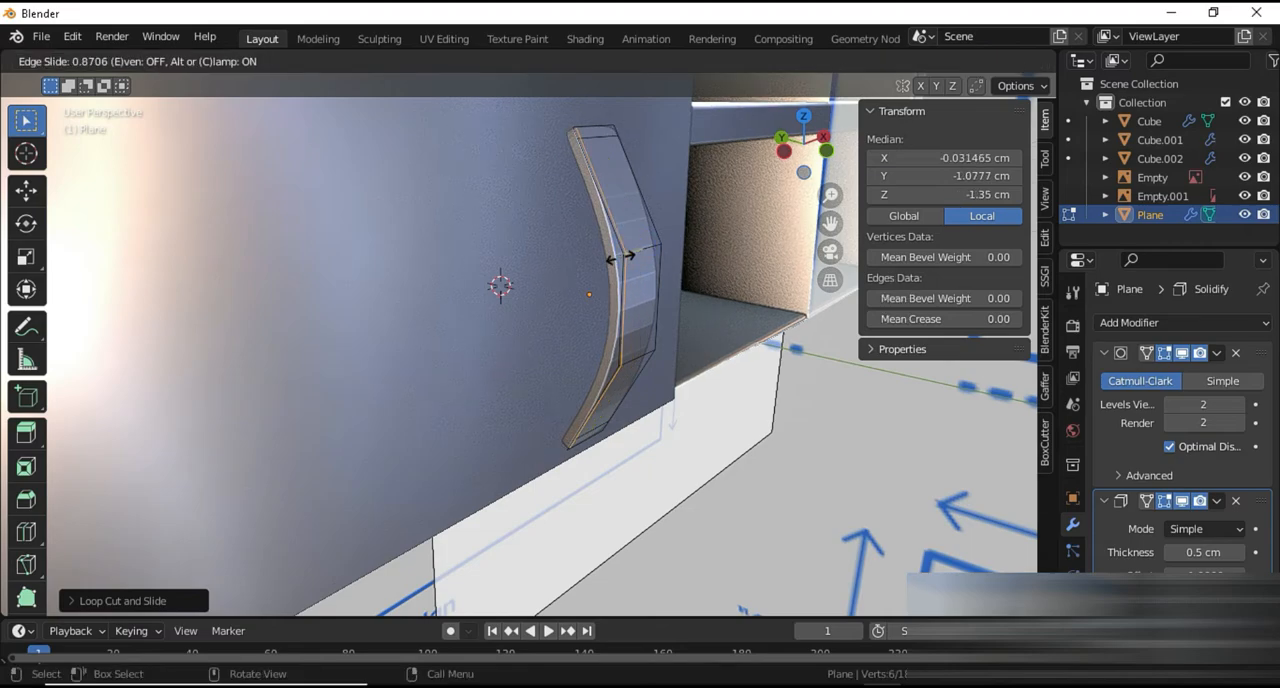
{"action": "left_click", "coordinate": [620, 256]}
{"action": "key", "text": "ctrl+r"}
{"action": "left_click", "coordinate": [628, 248]}
{"action": "left_click", "coordinate": [645, 243]}
{"action": "key", "text": "Tab"}
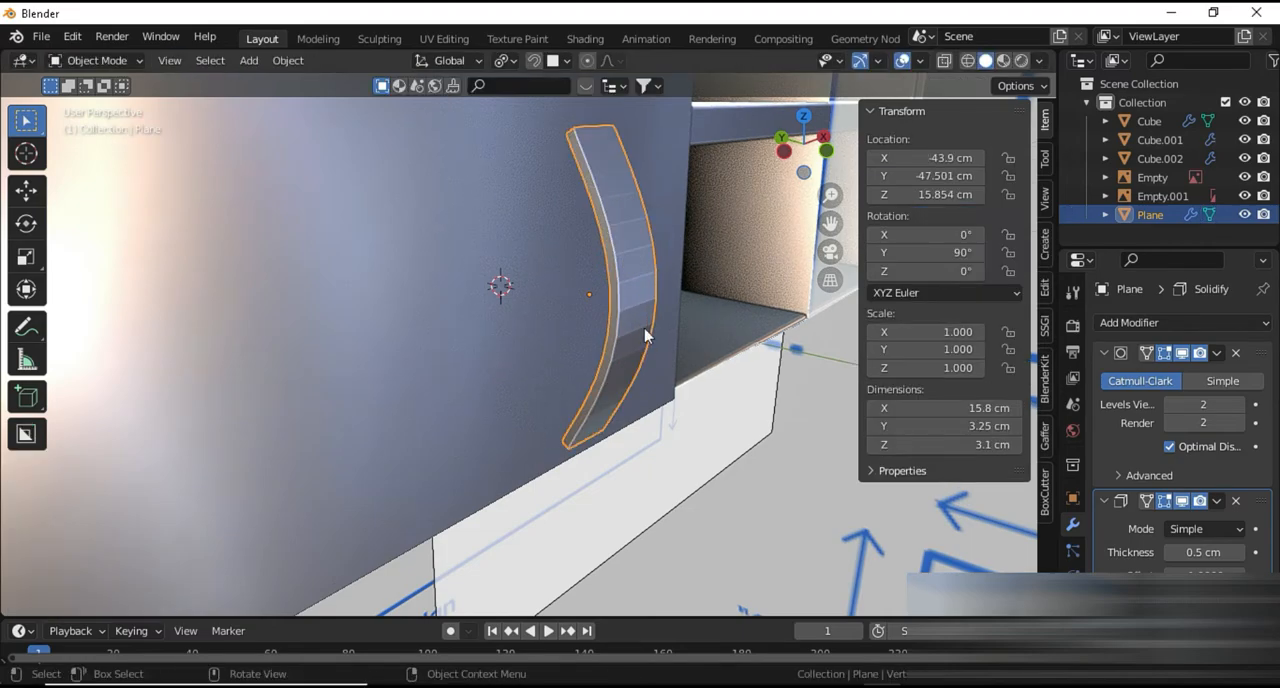
Apply smooth shading to the curved handle
{"action": "middle_click_drag", "start_coordinate": [652, 341], "coordinate": [634, 307]}
{"action": "right_click", "coordinate": [632, 306]}
{"action": "left_click", "coordinate": [600, 288]}
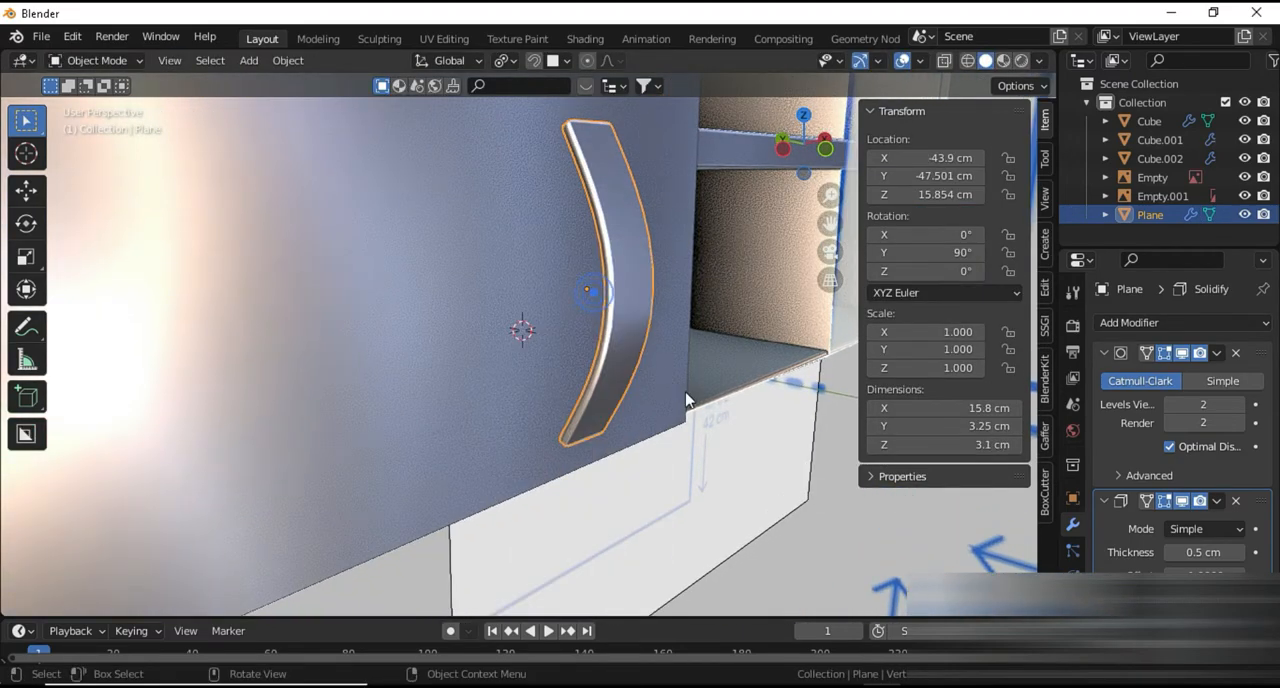
Raise the handle along Z to a height of about 24.2 cm on the door
{"action": "middle_click_drag", "start_coordinate": [686, 400], "coordinate": [652, 403]}
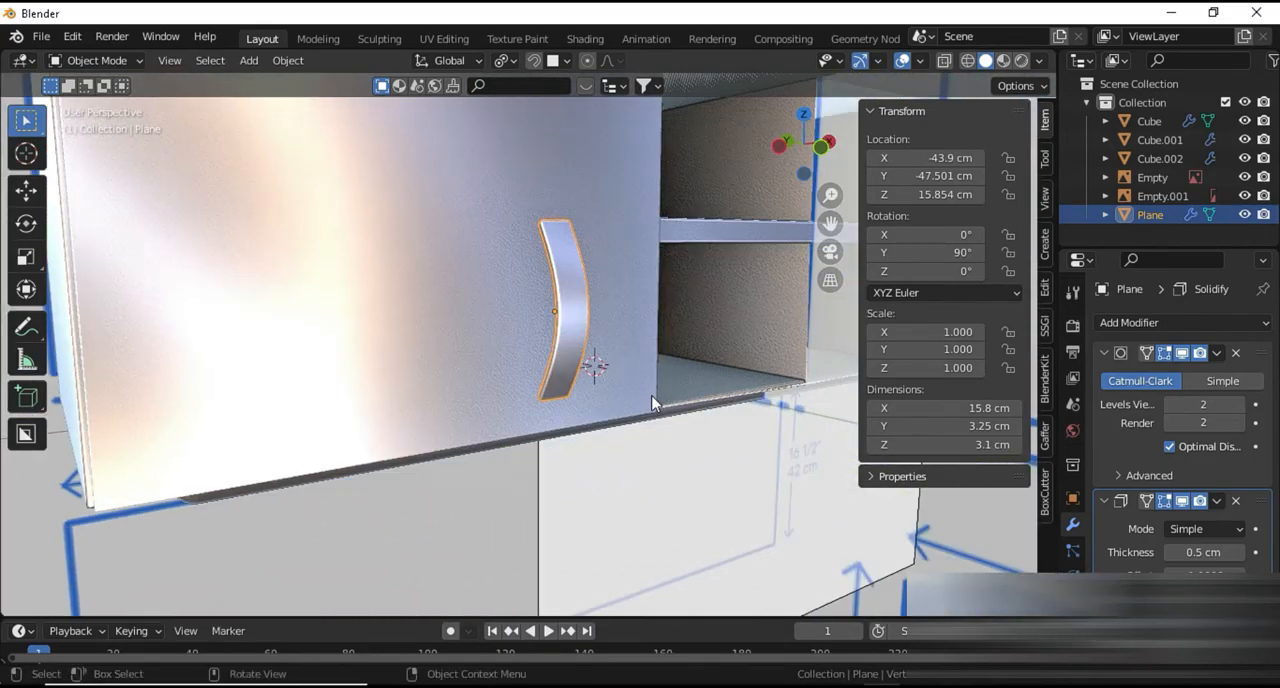
{"action": "key", "text": "g"}
{"action": "key", "text": "z"}
{"action": "left_click", "coordinate": [643, 303]}
{"action": "middle_click_drag", "start_coordinate": [643, 303], "coordinate": [616, 482]}
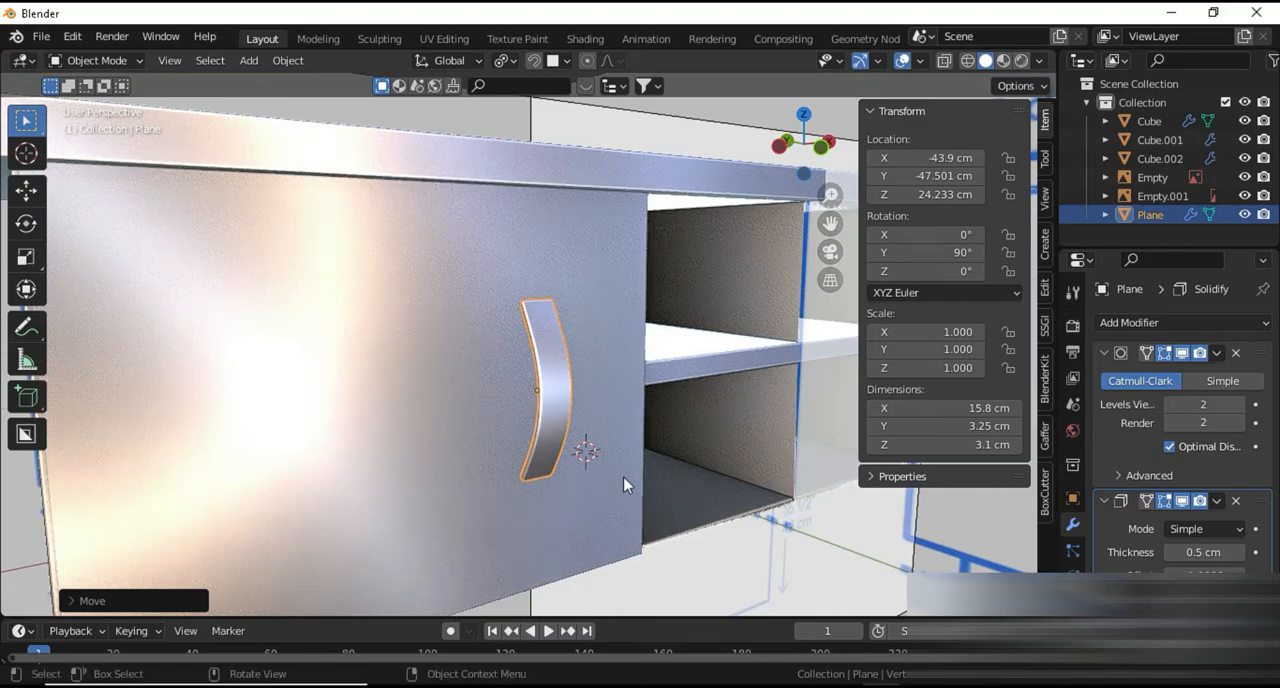
With face snapping, move the handle about 4.1 cm along Y toward the door front
{"action": "left_click", "coordinate": [566, 61]}
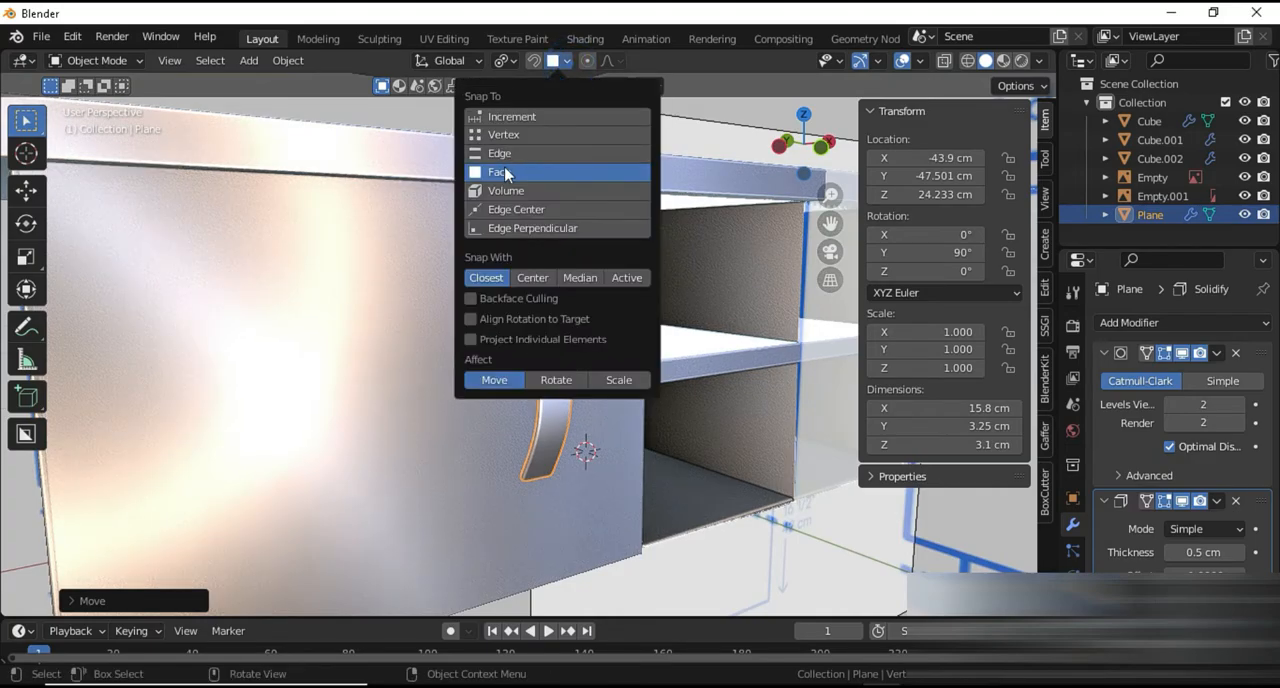
{"action": "key", "text": "g"}
{"action": "key", "text": "y"}
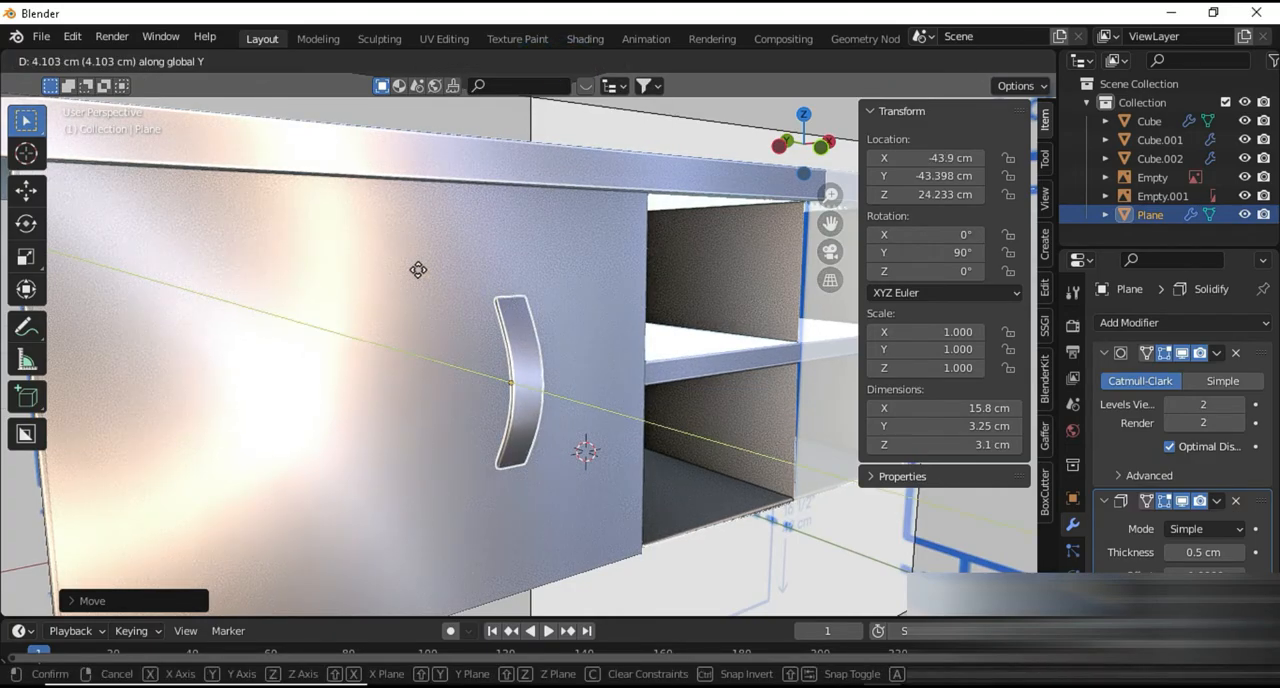
{"action": "left_click", "coordinate": [417, 270]}
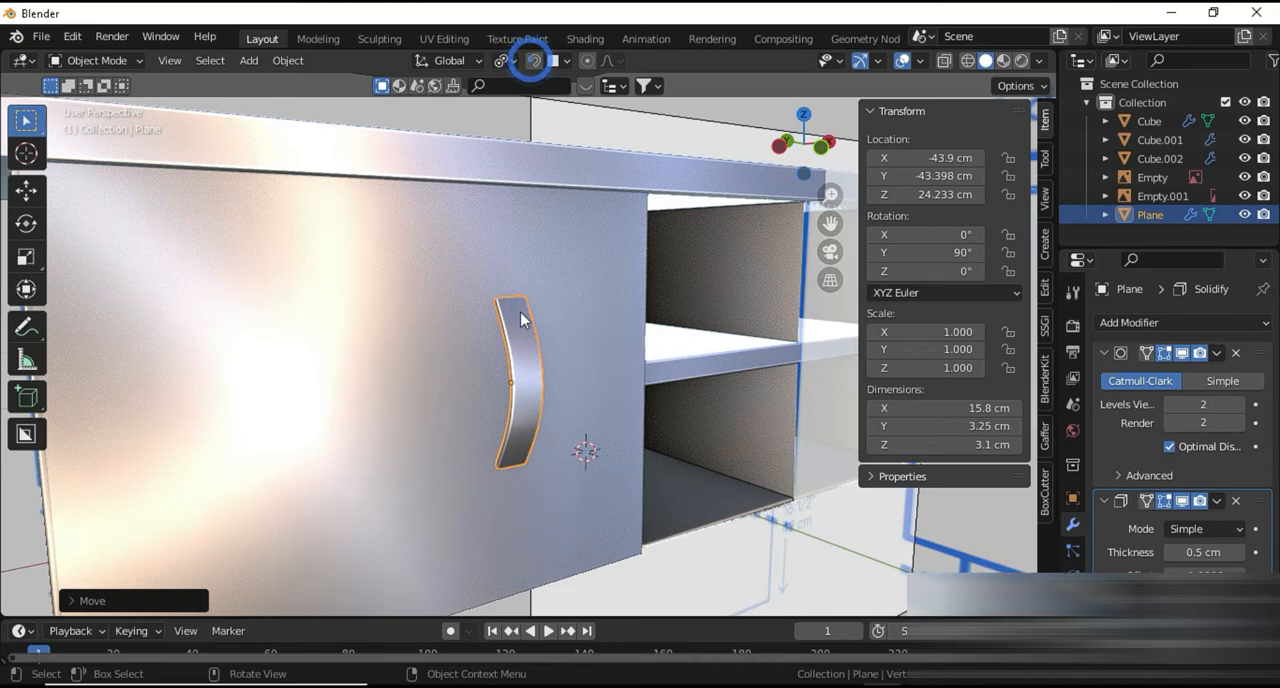
Move the handle along X to about -34 cm, closer to the door's inner edge
{"action": "key", "text": "g"}
{"action": "key", "text": "x"}
{"action": "left_click", "coordinate": [603, 312]}
{"action": "middle_click_drag", "start_coordinate": [605, 315], "coordinate": [440, 282]}
{"action": "scroll", "coordinate": [600, 451], "scroll_direction": "up", "scroll_amount": 3}
{"action": "scroll", "coordinate": [649, 498], "scroll_direction": "down", "scroll_amount": 5}
{"action": "left_click", "coordinate": [440, 282]}
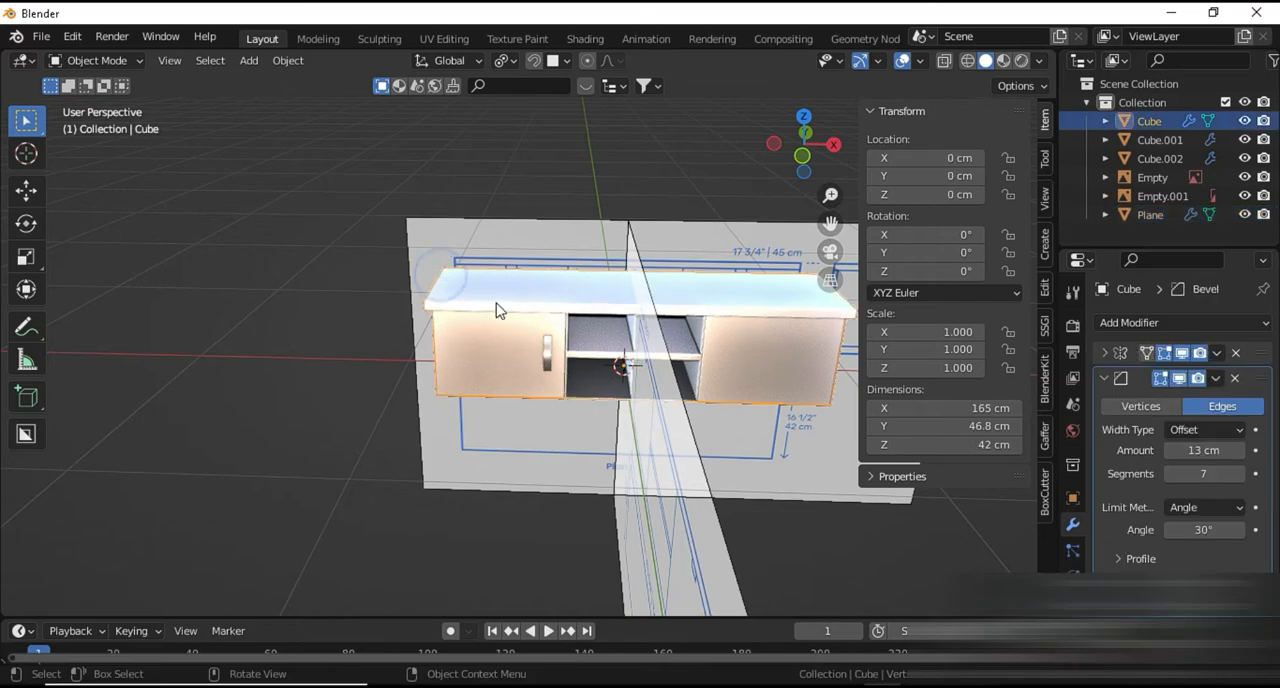
Duplicate the door handle and move the copy along X onto the opposite door near its inner edge
{"action": "scroll", "coordinate": [509, 325], "scroll_direction": "up", "scroll_amount": 4}
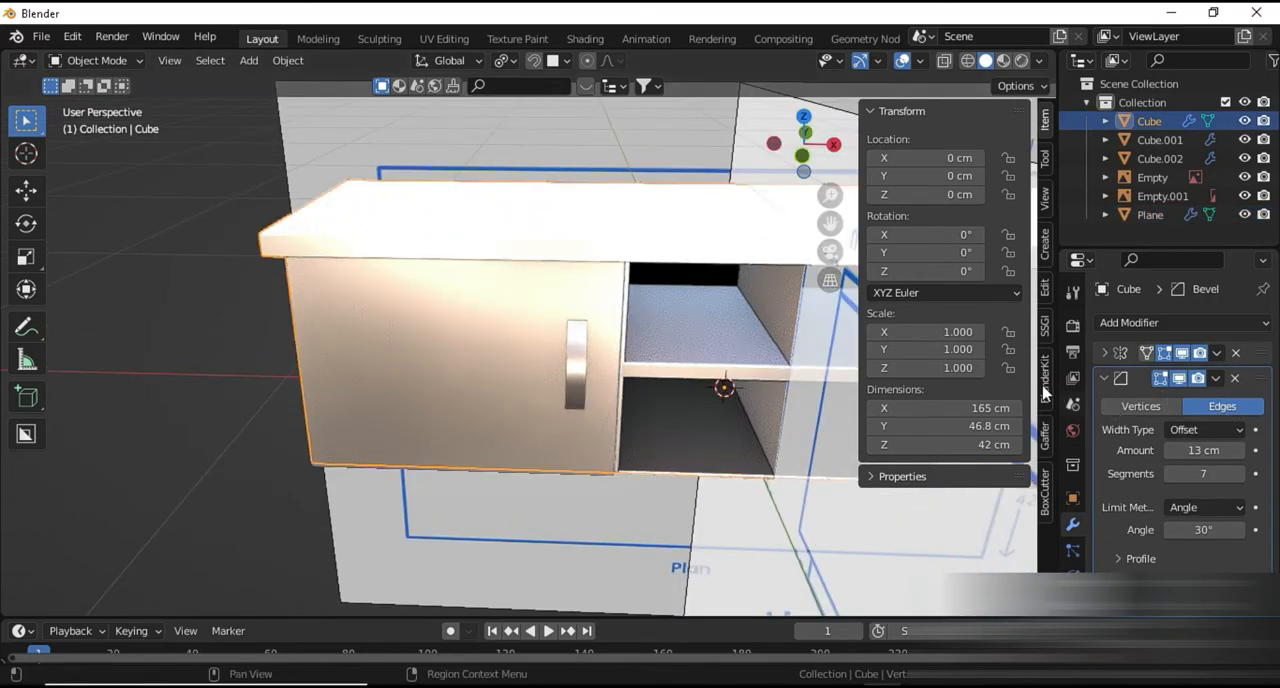
{"action": "left_click", "coordinate": [576, 386]}
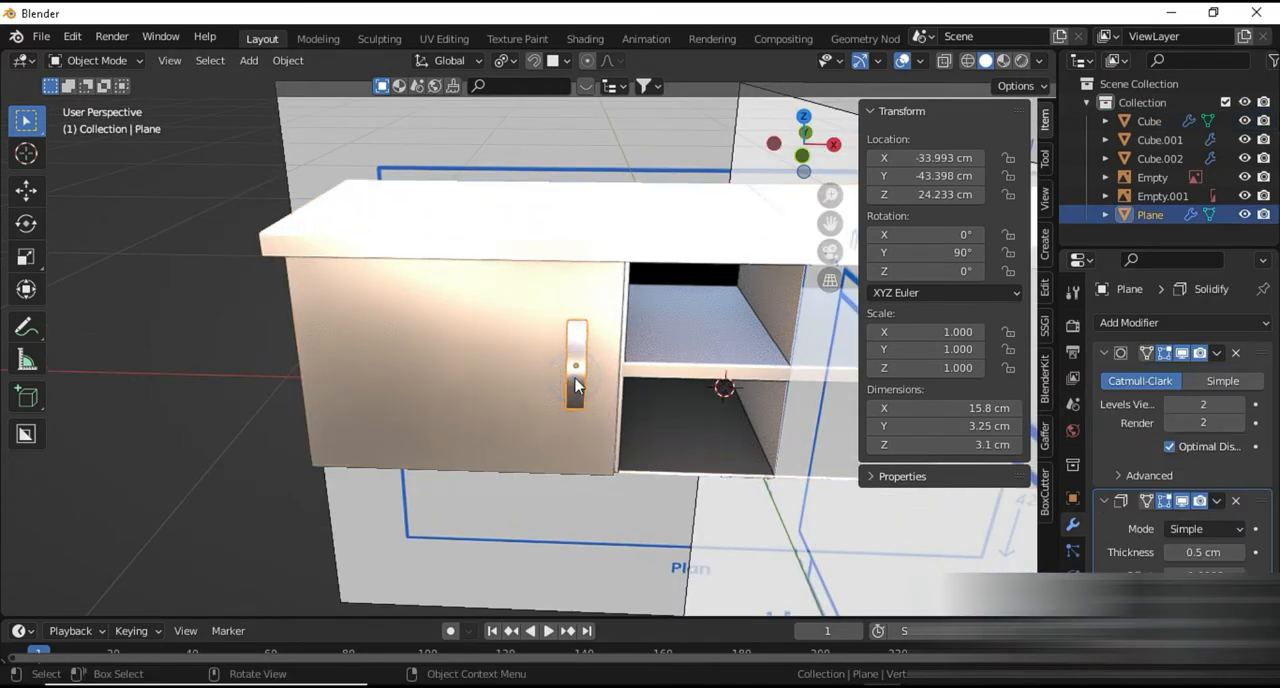
{"action": "middle_click_drag", "start_coordinate": [654, 465], "coordinate": [547, 455], "text": "shift"}
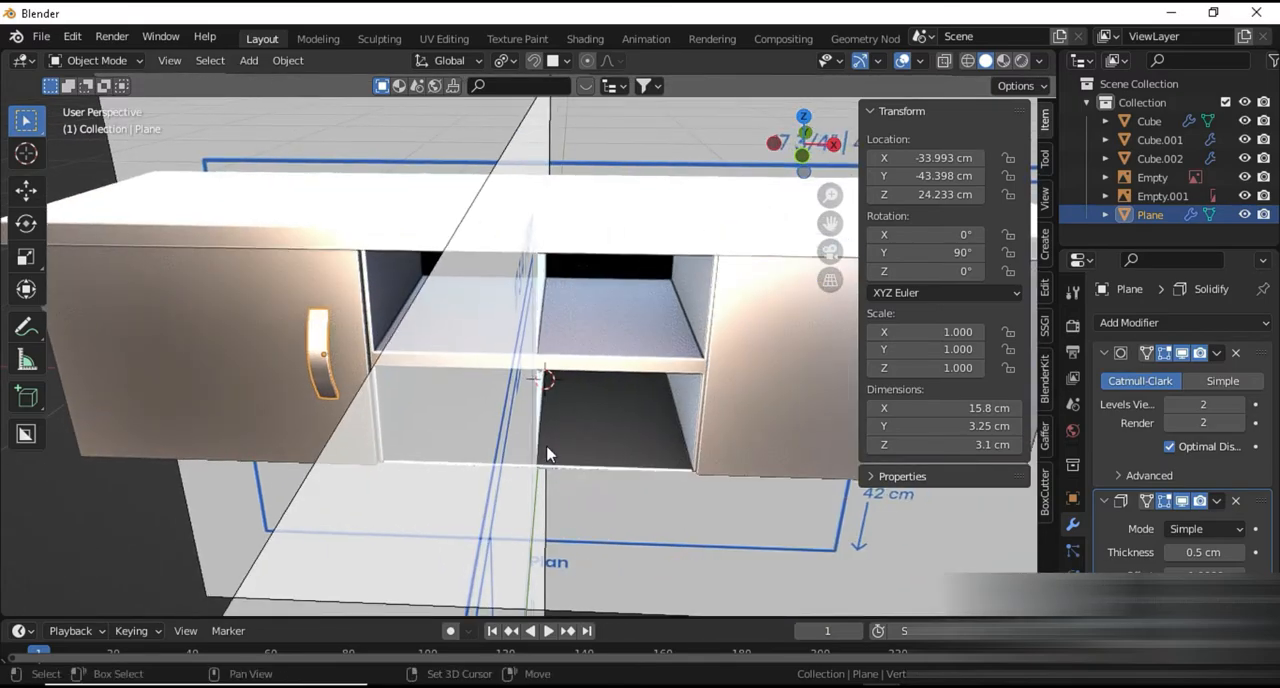
{"action": "key", "text": "shift+d"}
{"action": "key", "text": "y"}
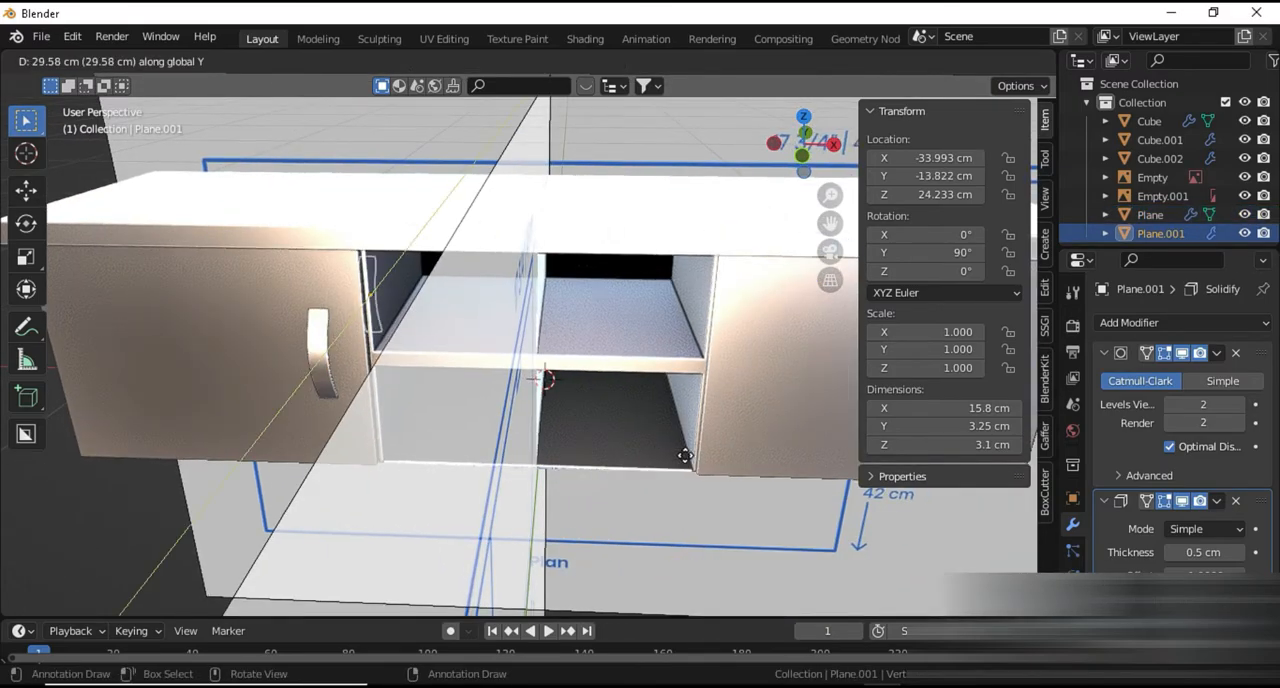
{"action": "key", "text": "x"}
{"action": "left_click", "coordinate": [632, 466]}
{"action": "middle_click_drag", "start_coordinate": [629, 468], "coordinate": [553, 420]}
Apply both the Mirror and Solidify modifiers on the door panels
{"action": "left_click", "coordinate": [345, 416]}
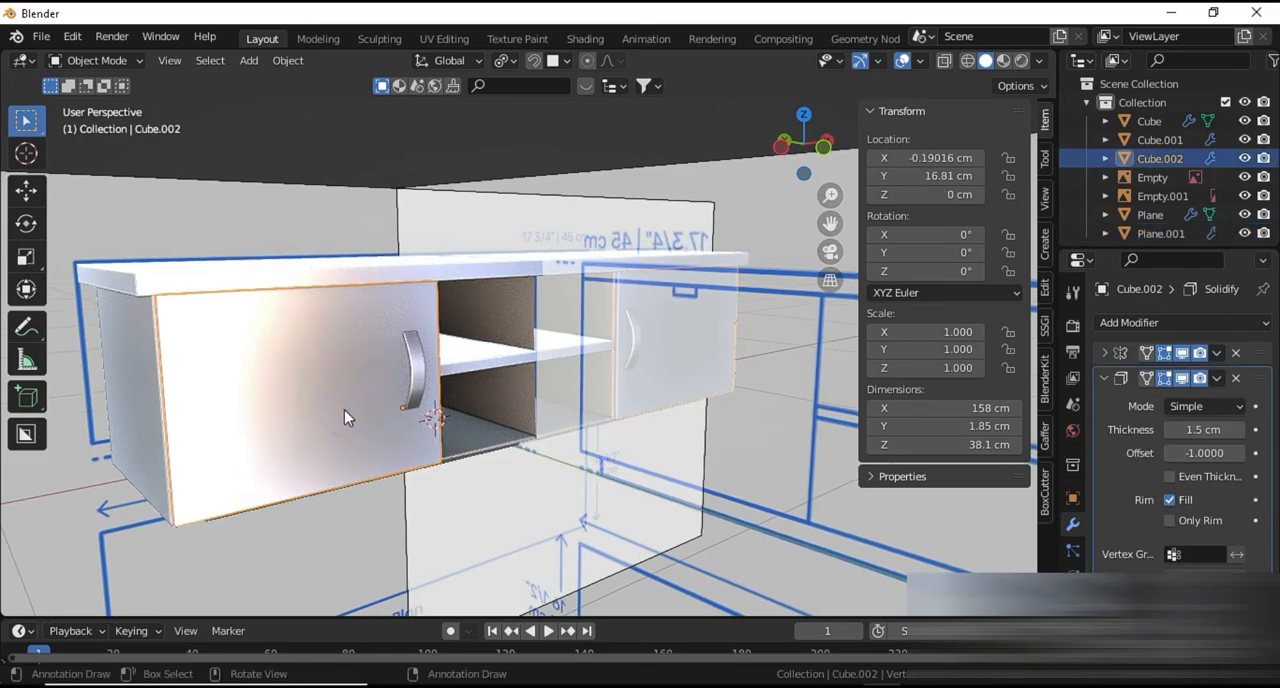
{"action": "left_click", "coordinate": [1104, 379]}
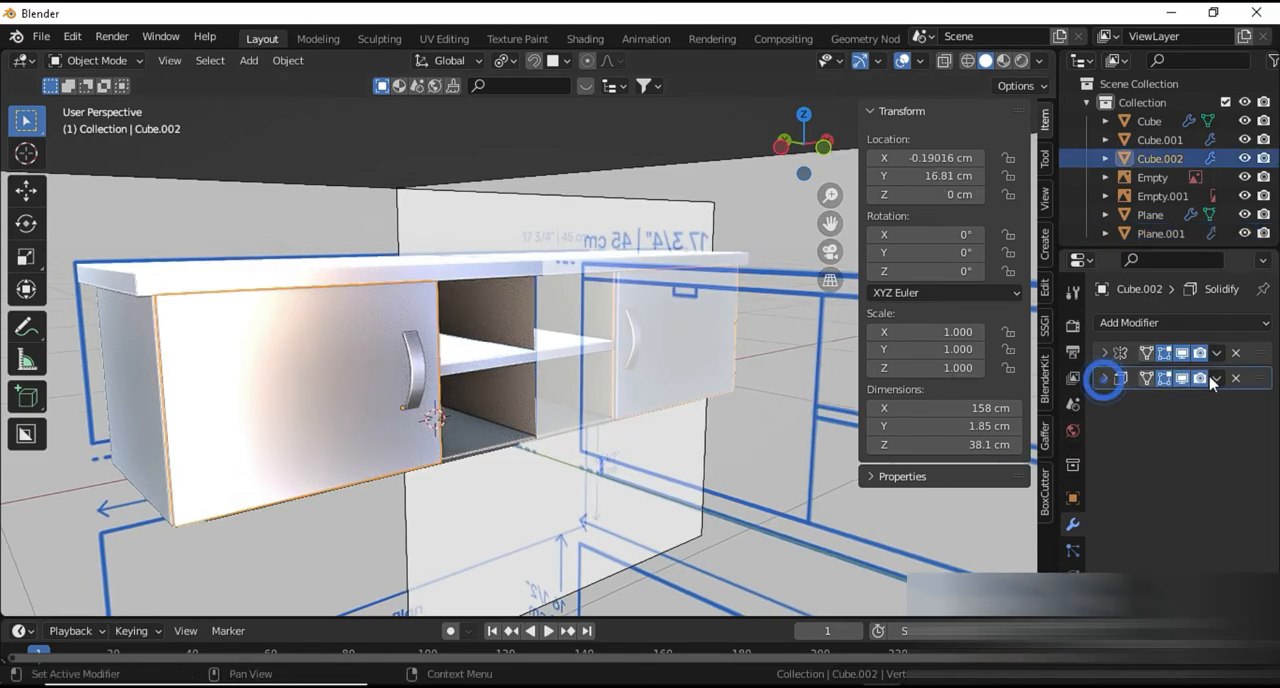
{"action": "left_click", "coordinate": [1217, 353]}
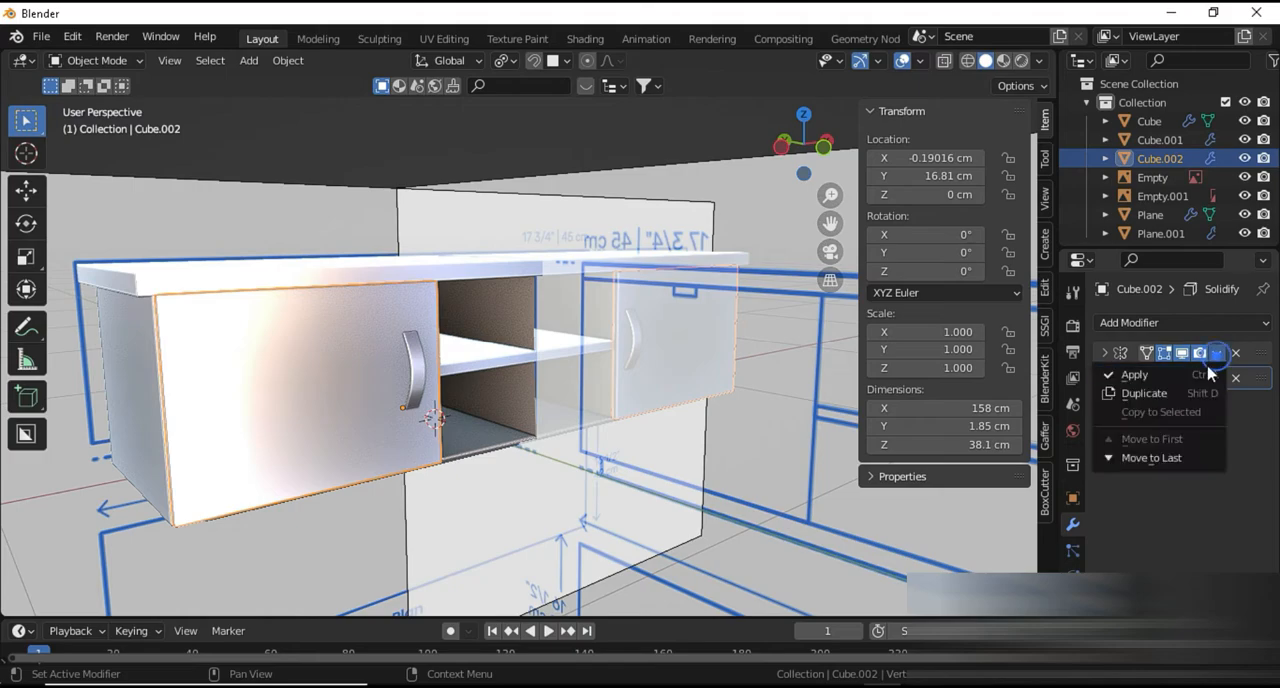
{"action": "left_click", "coordinate": [1170, 374]}
{"action": "left_click", "coordinate": [1217, 353]}
{"action": "left_click", "coordinate": [1155, 372]}
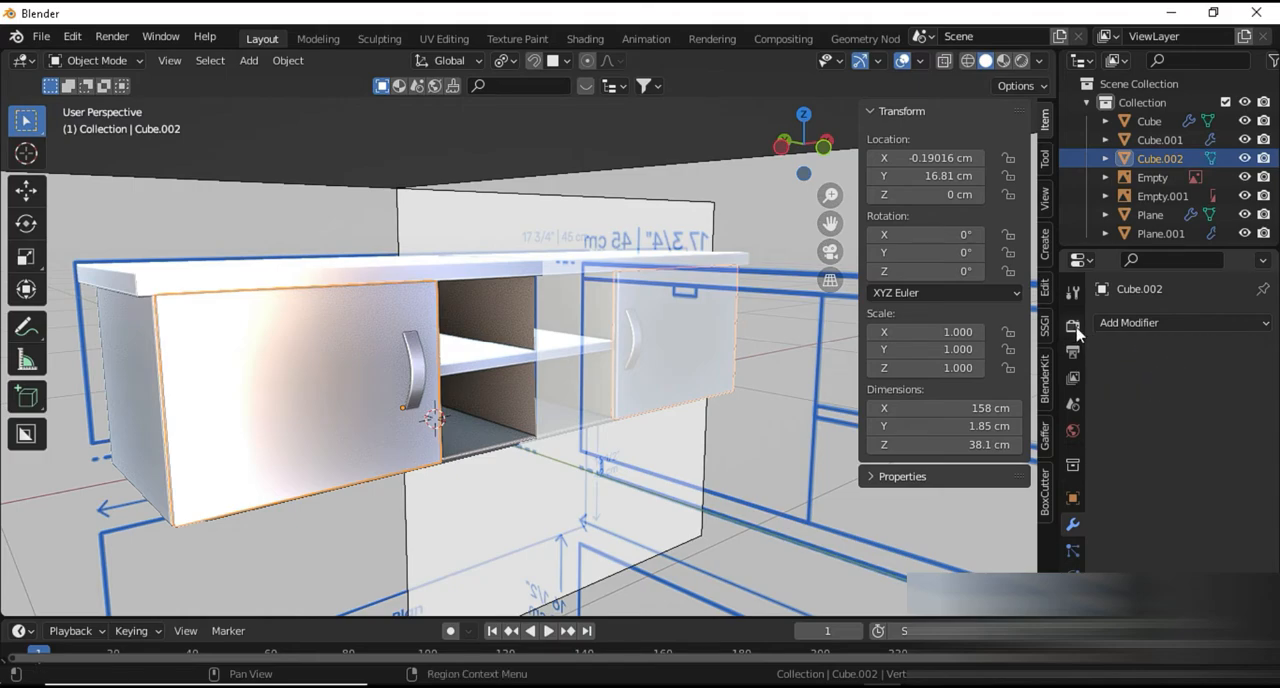
Set up Cycles rendering on GPU Compute, with viewport denoising enabled and the viewport's maximum samples at 1
{"action": "left_click", "coordinate": [1073, 327]}
{"action": "left_click", "coordinate": [1185, 322]}
{"action": "left_click", "coordinate": [1190, 384]}
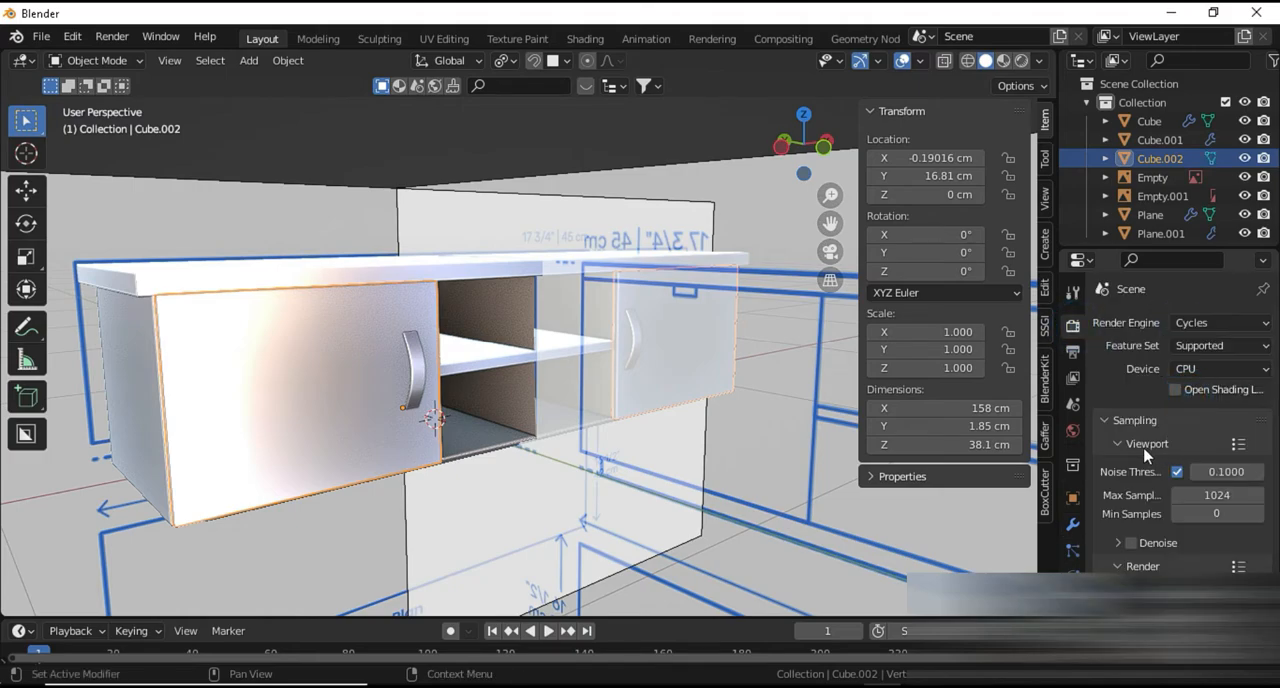
{"action": "left_click", "coordinate": [1190, 368]}
{"action": "left_click", "coordinate": [1195, 412]}
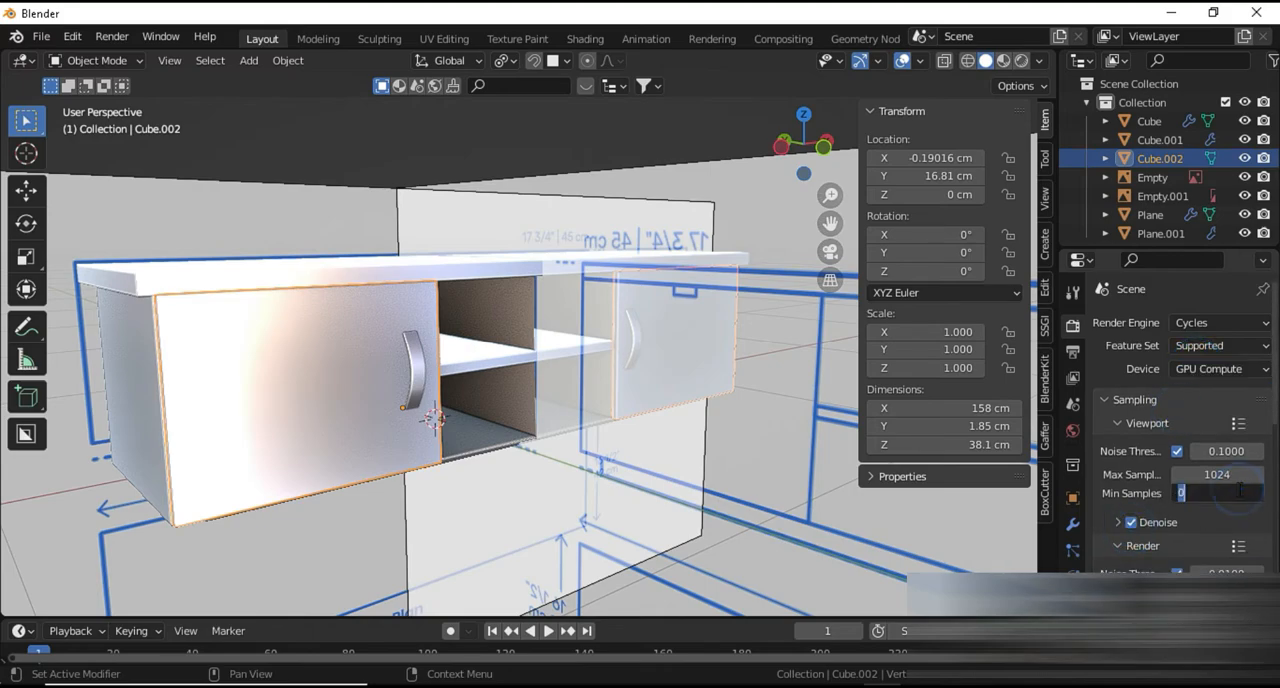
{"action": "key", "text": "Return"}
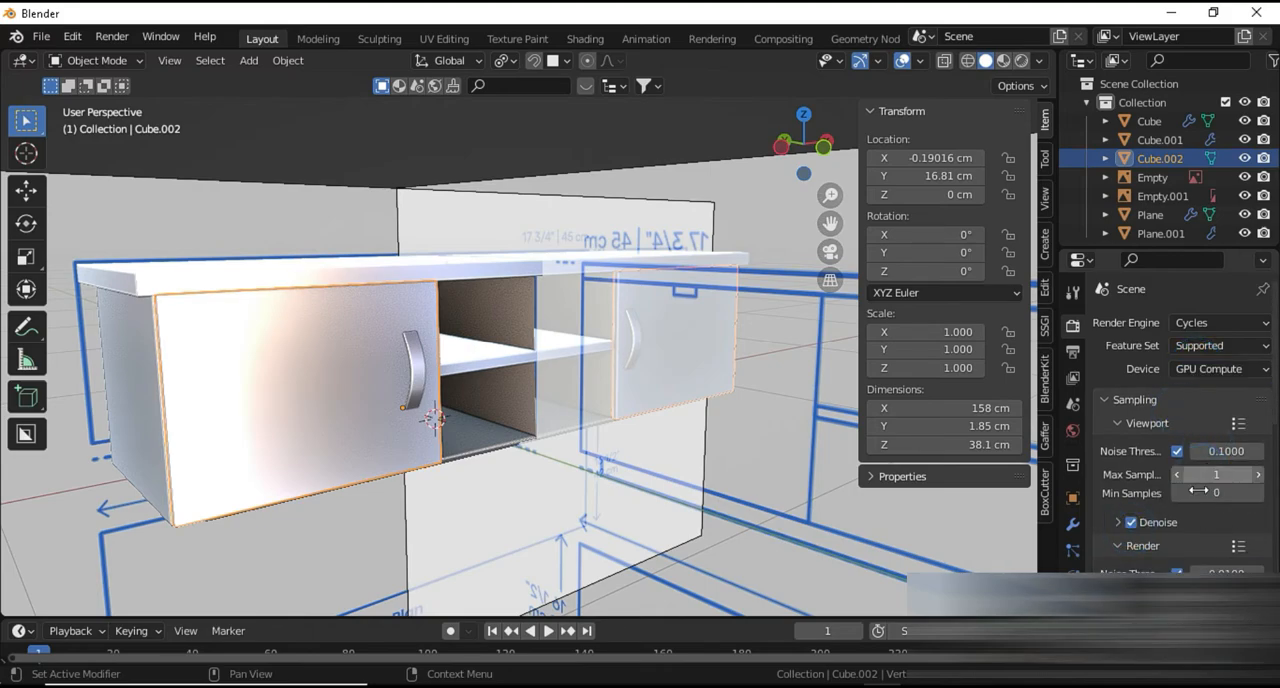
Assign an Environment Texture to the World background colour
{"action": "left_click", "coordinate": [1073, 431]}
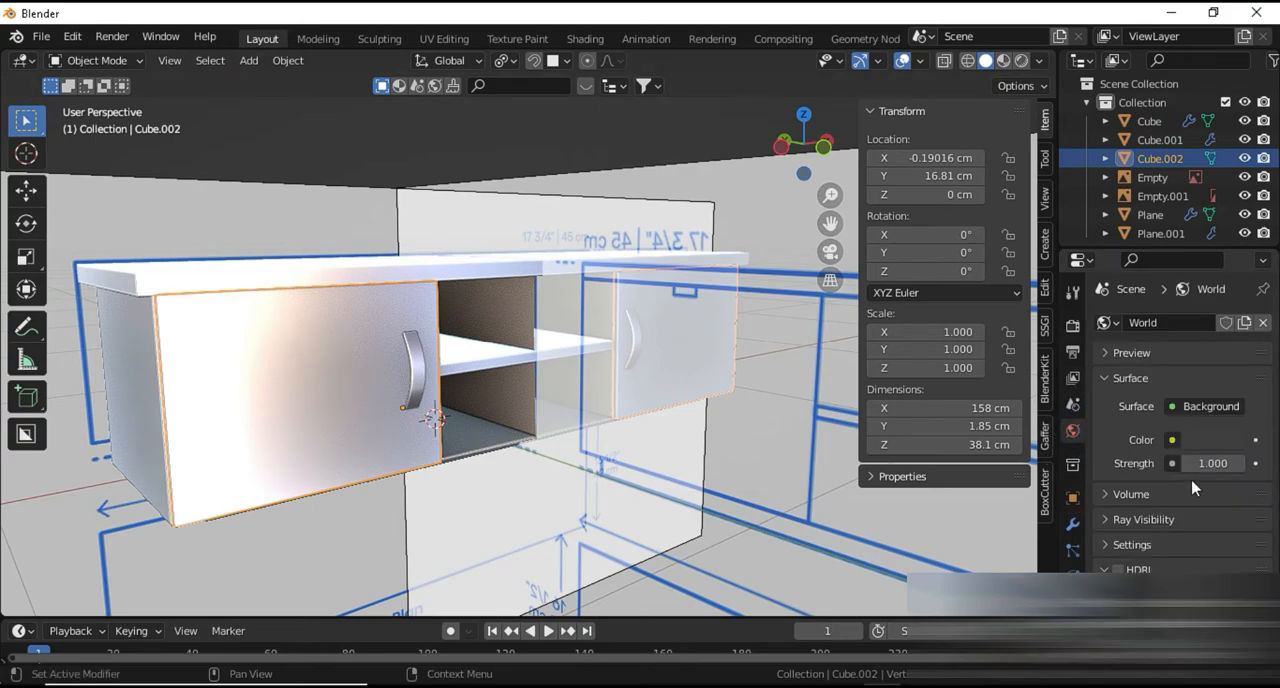
{"action": "left_click", "coordinate": [1173, 443]}
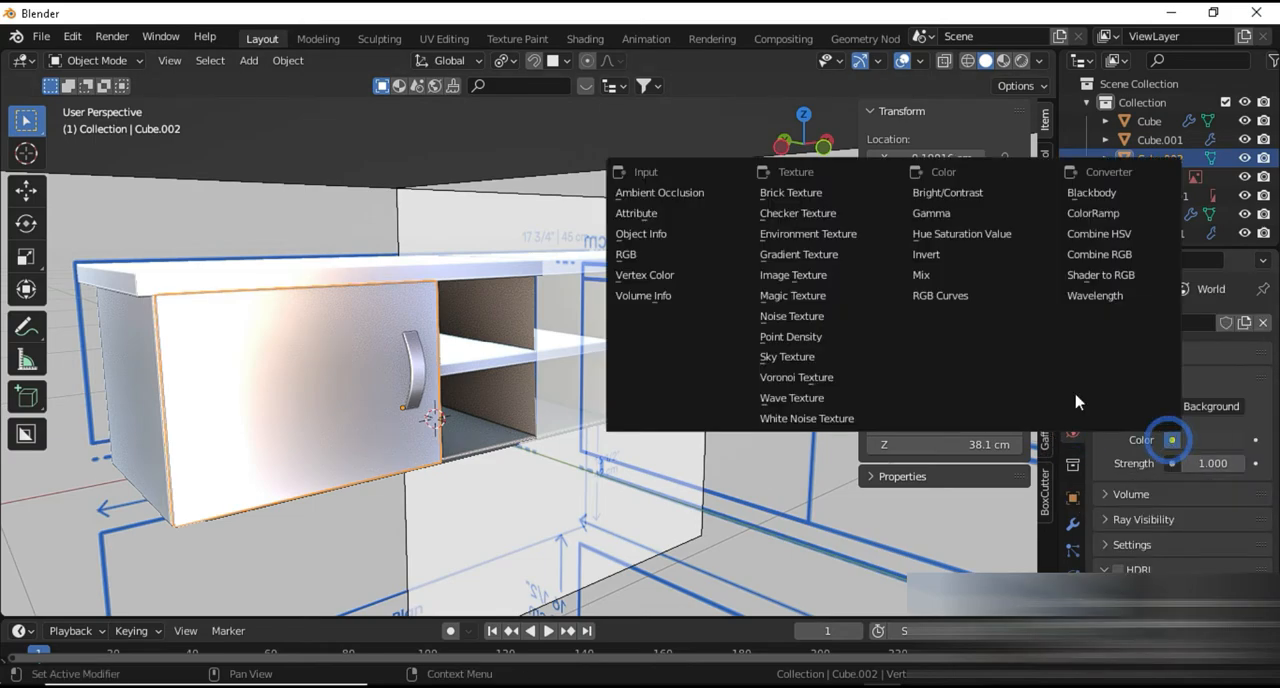
{"action": "left_click", "coordinate": [800, 234]}
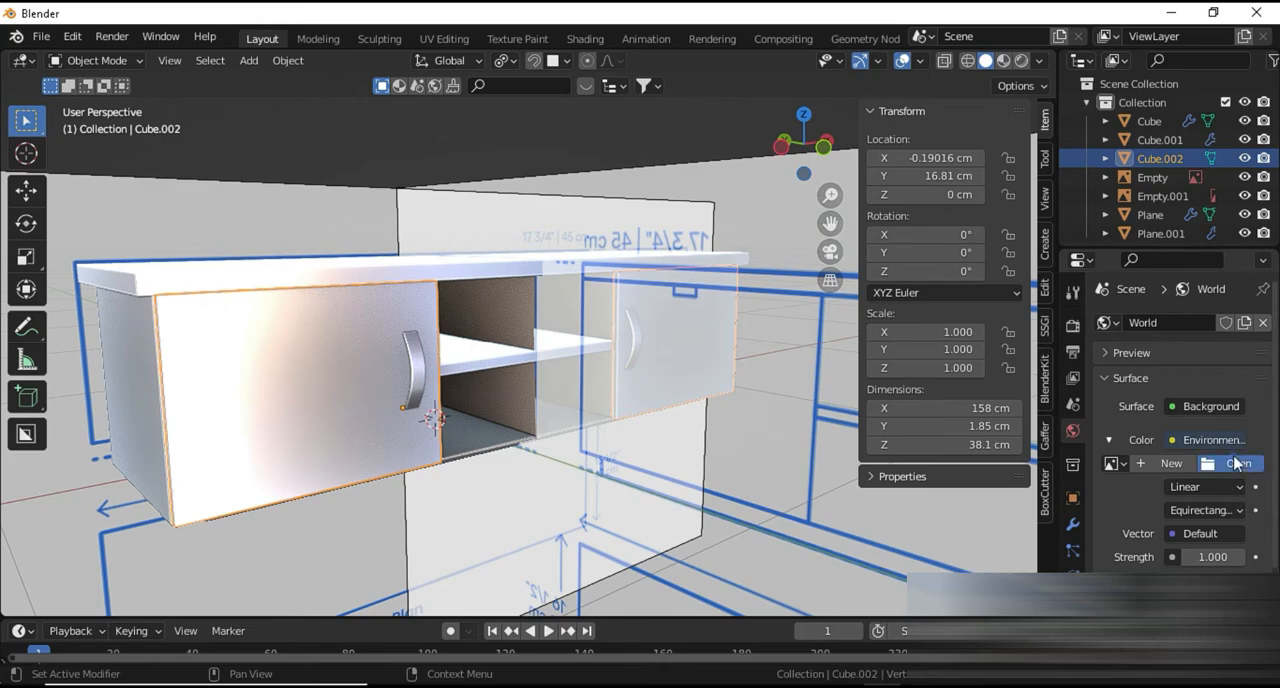
Load the sculpture HDRI image from the desktop's pbr folder into the environment texture
{"action": "left_click", "coordinate": [1237, 462]}
{"action": "left_click", "coordinate": [166, 250]}
{"action": "left_click", "coordinate": [684, 215]}
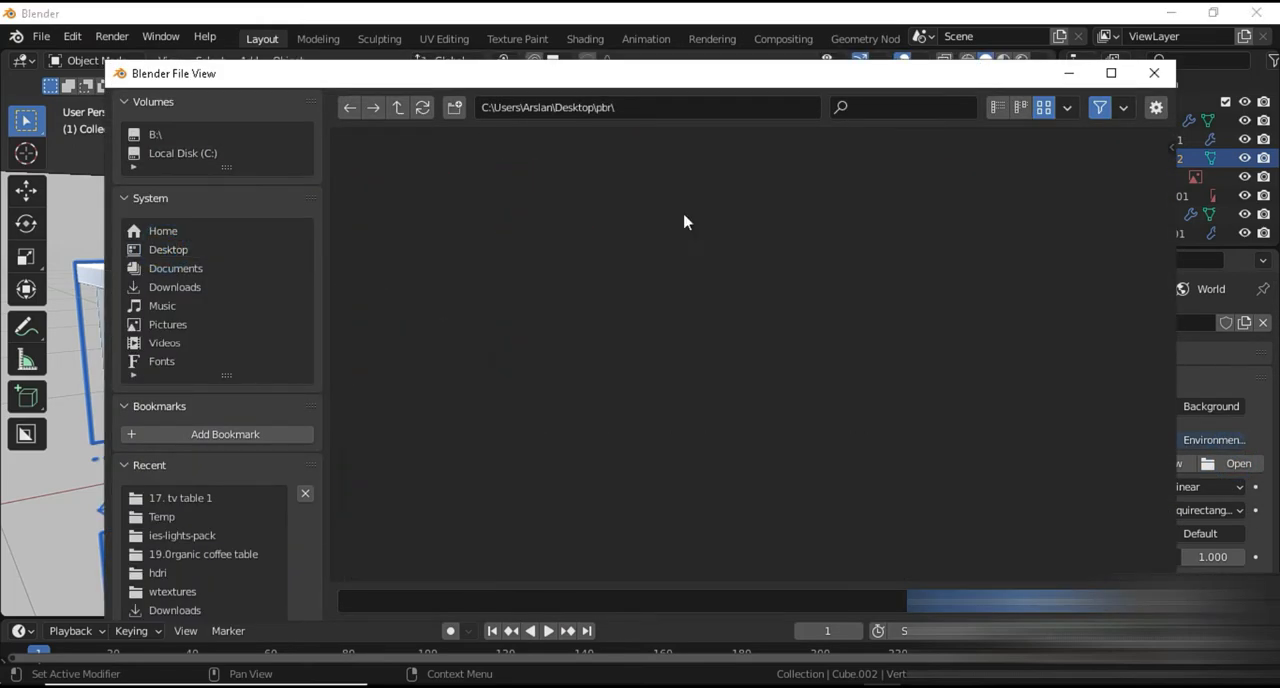
{"action": "double_click", "coordinate": [423, 262]}
{"action": "double_click", "coordinate": [820, 214]}
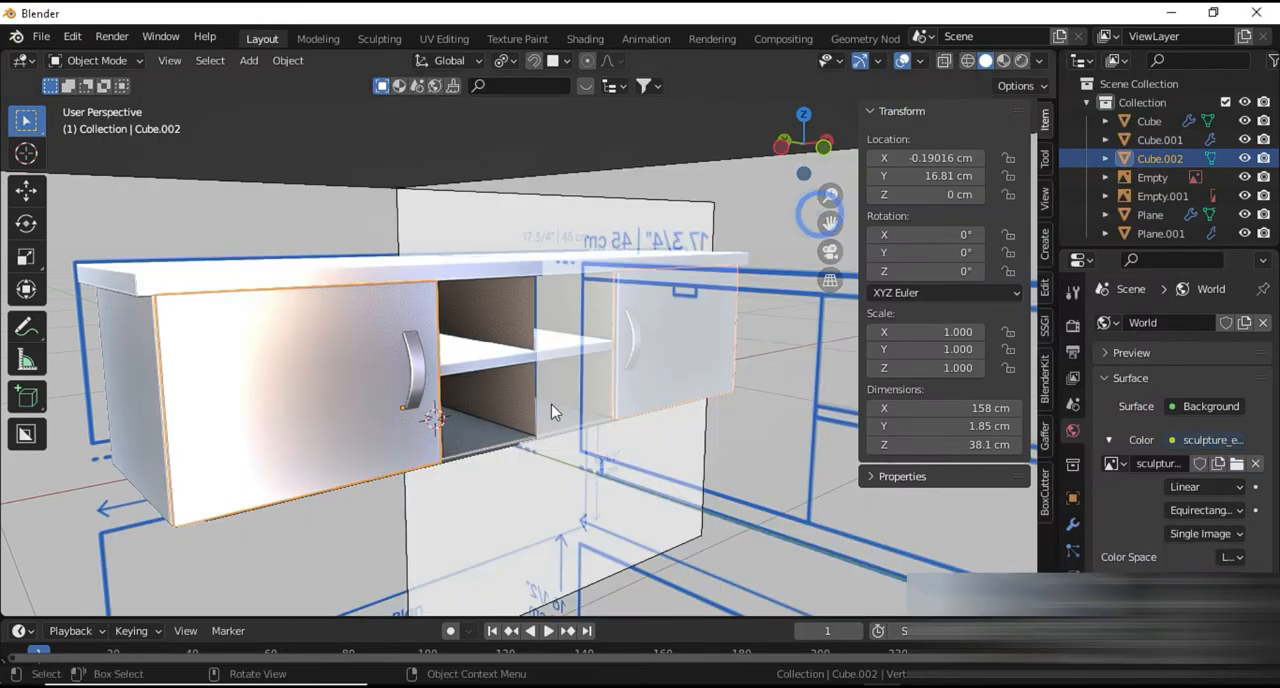
Switch the viewport to rendered shading and set the Color Management look to High Contrast
{"action": "middle_click_drag", "start_coordinate": [551, 405], "coordinate": [728, 322], "text": "shift"}
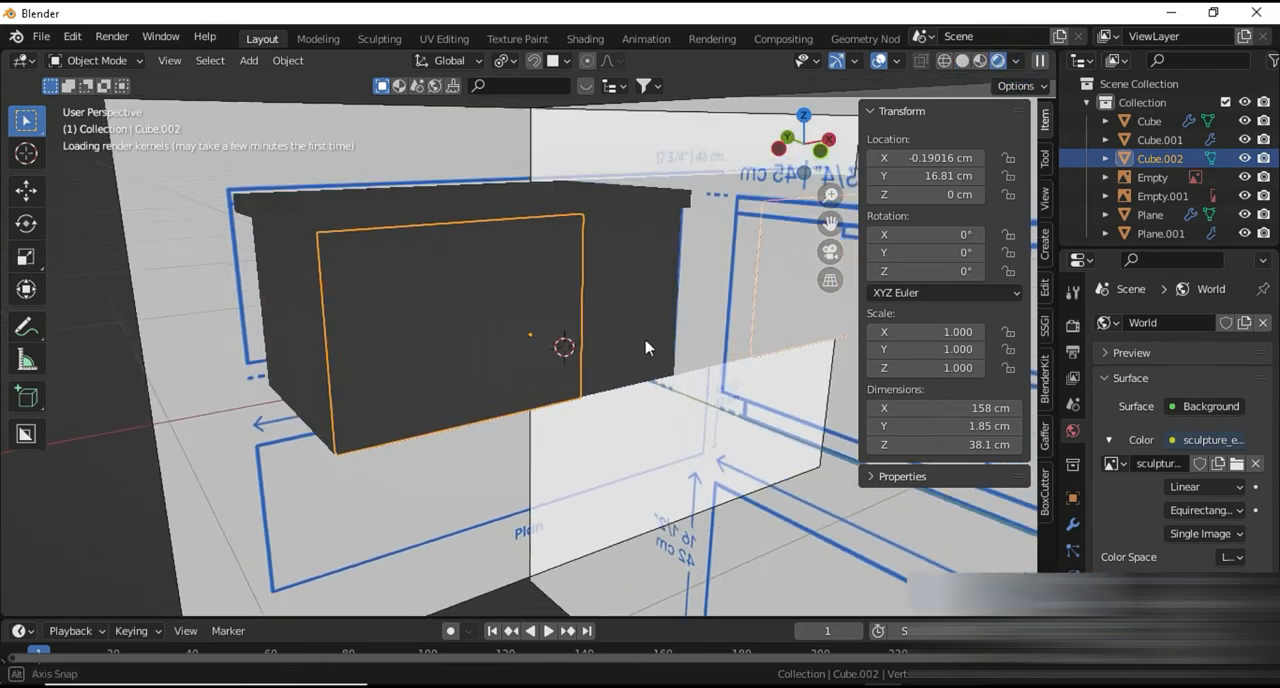
{"action": "scroll", "coordinate": [1126, 545], "scroll_direction": "down", "scroll_amount": 5}
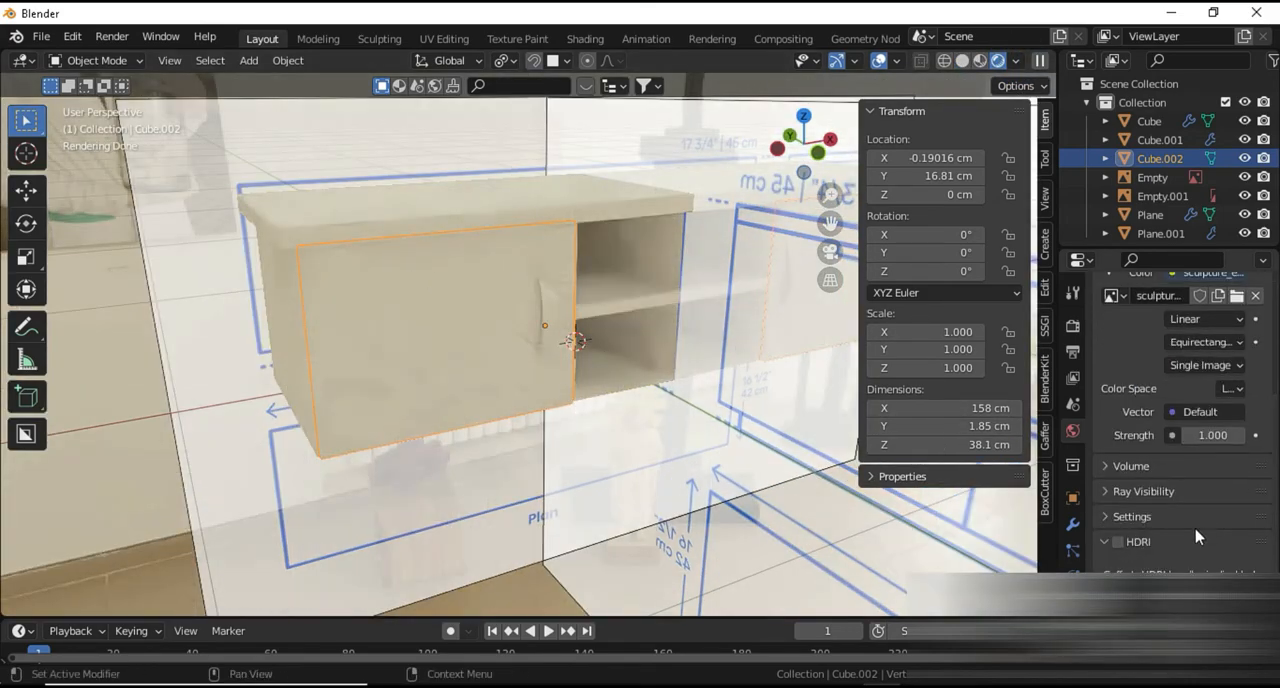
{"action": "left_click", "coordinate": [1073, 293]}
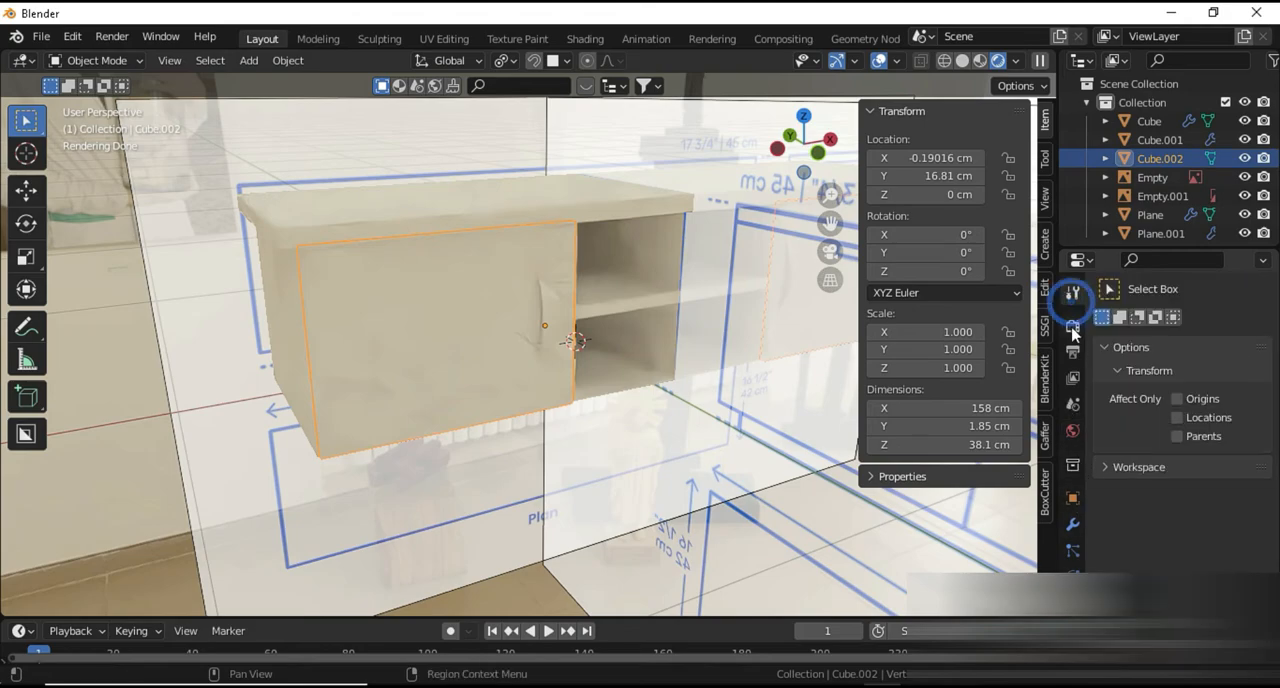
{"action": "left_click", "coordinate": [1073, 325]}
{"action": "scroll", "coordinate": [1180, 450], "scroll_direction": "down", "scroll_amount": 15}
{"action": "scroll", "coordinate": [1183, 538], "scroll_direction": "down", "scroll_amount": 3}
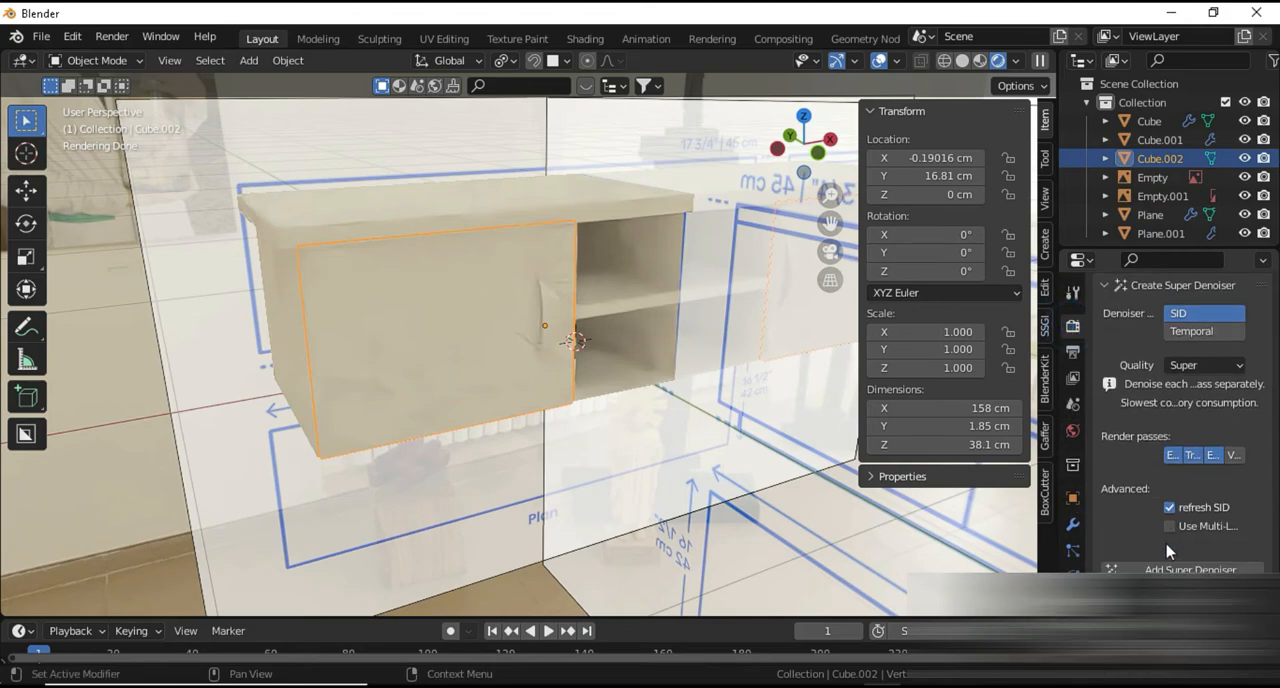
{"action": "scroll", "coordinate": [1180, 450], "scroll_direction": "down", "scroll_amount": 7}
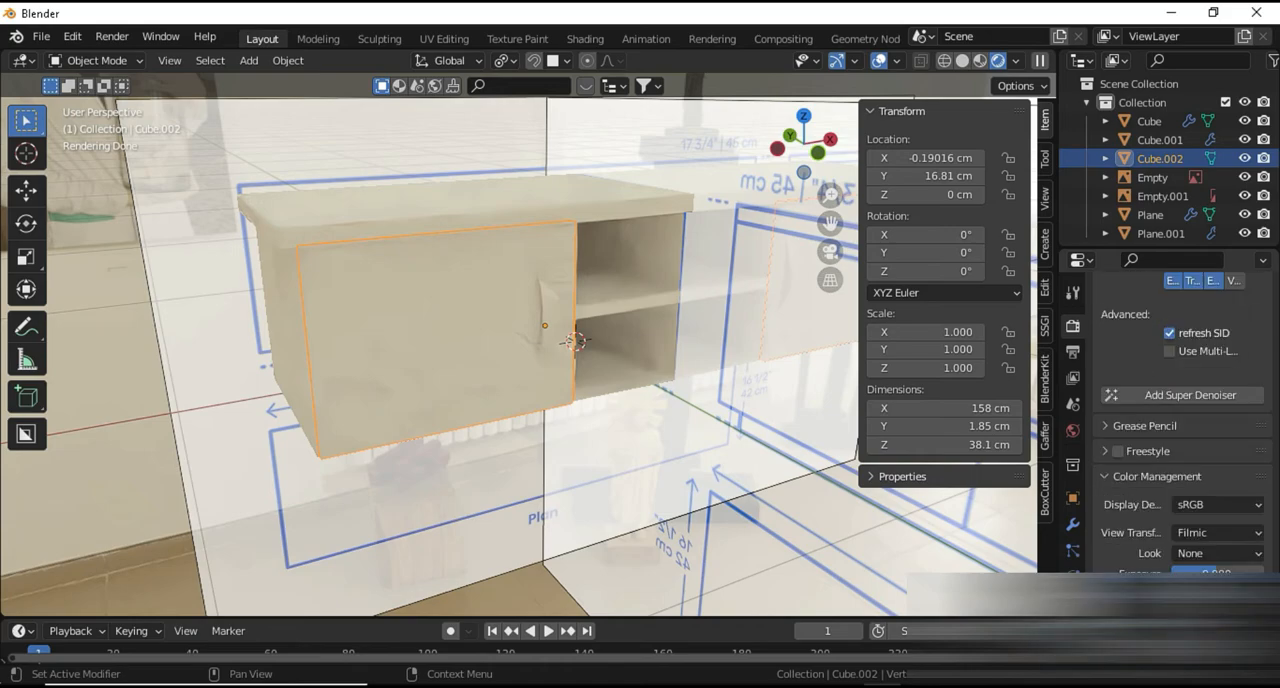
{"action": "left_click", "coordinate": [1218, 558]}
{"action": "left_click", "coordinate": [1160, 492]}
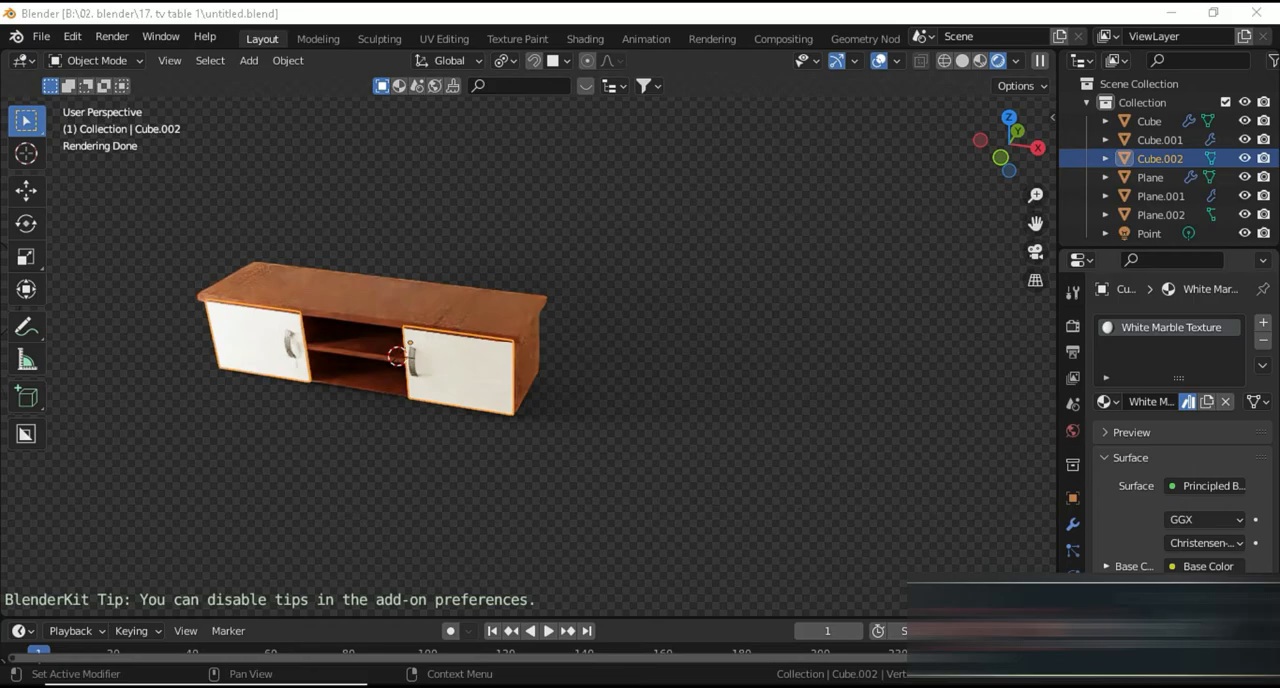
Unwrap the wood-textured table body with Smart UV Project, using a 66° angle limit and 0.000 island margin
{"action": "middle_click_drag", "start_coordinate": [837, 491], "coordinate": [567, 311]}
{"action": "scroll", "coordinate": [420, 363], "scroll_direction": "up", "scroll_amount": 5}
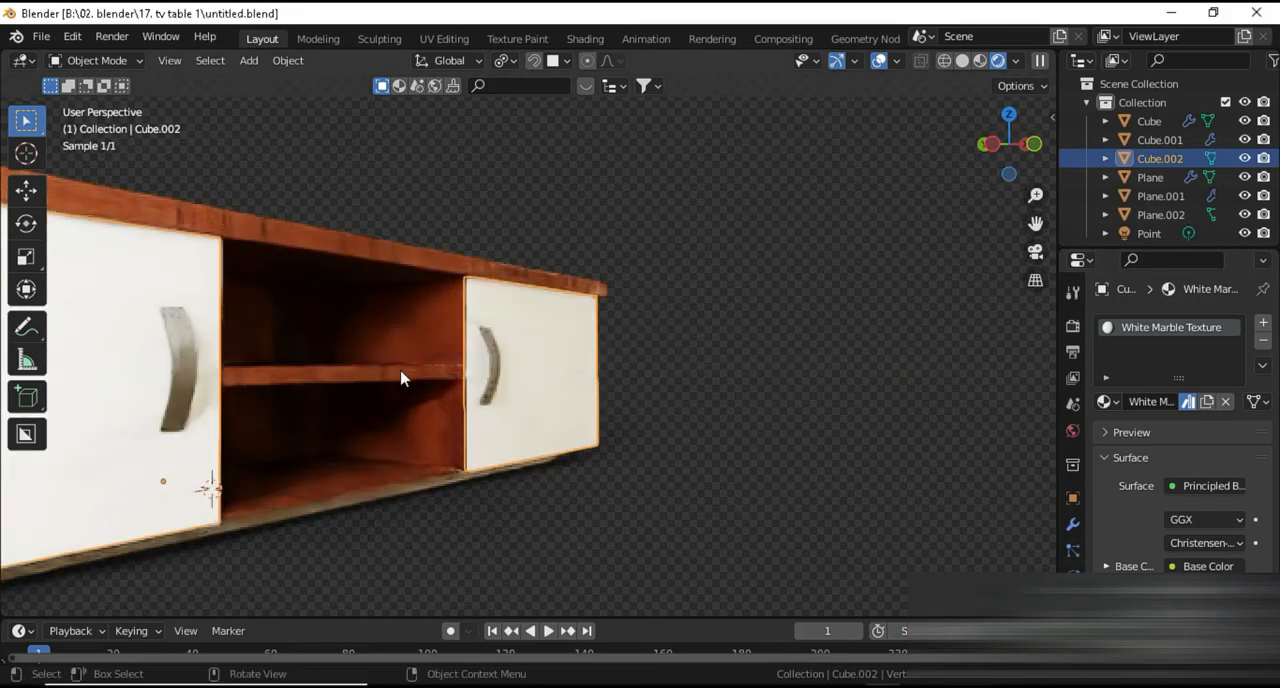
{"action": "middle_click_drag", "start_coordinate": [378, 431], "coordinate": [560, 430]}
{"action": "left_click", "coordinate": [560, 424]}
{"action": "scroll", "coordinate": [575, 482], "scroll_direction": "down", "scroll_amount": 5}
{"action": "scroll", "coordinate": [460, 441], "scroll_direction": "up", "scroll_amount": 5}
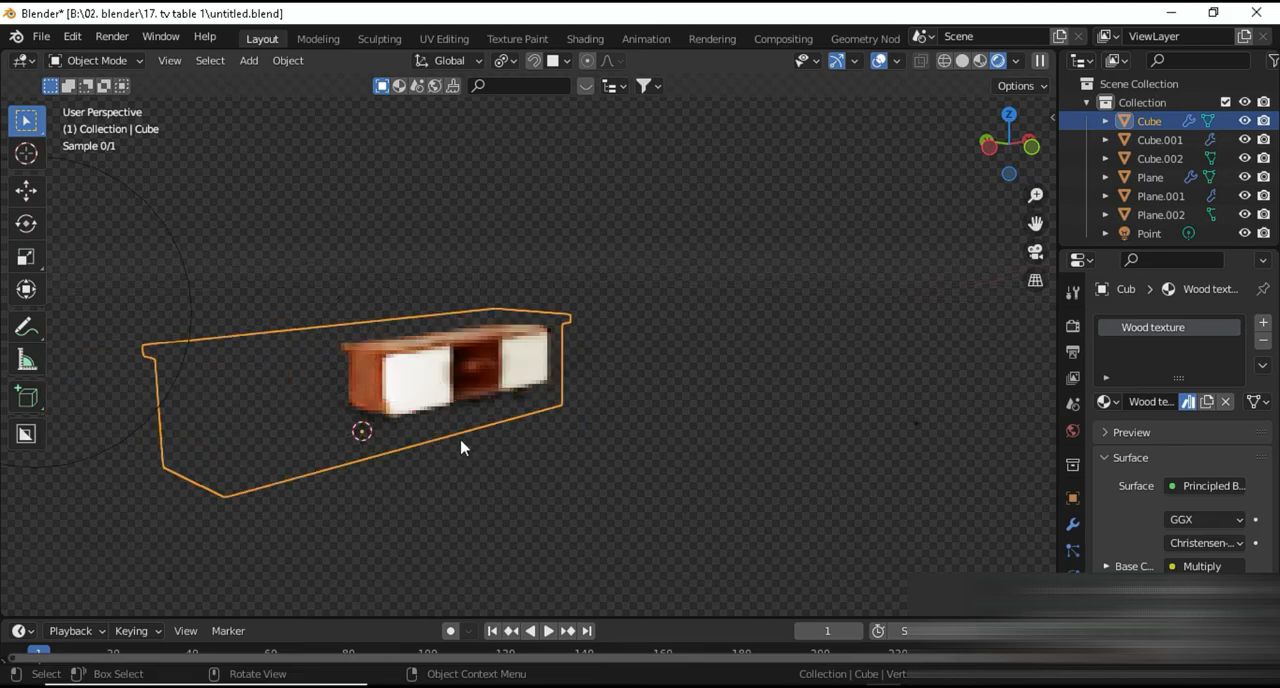
{"action": "middle_click_drag", "start_coordinate": [419, 454], "coordinate": [486, 451]}
{"action": "scroll", "coordinate": [483, 451], "scroll_direction": "up", "scroll_amount": 3}
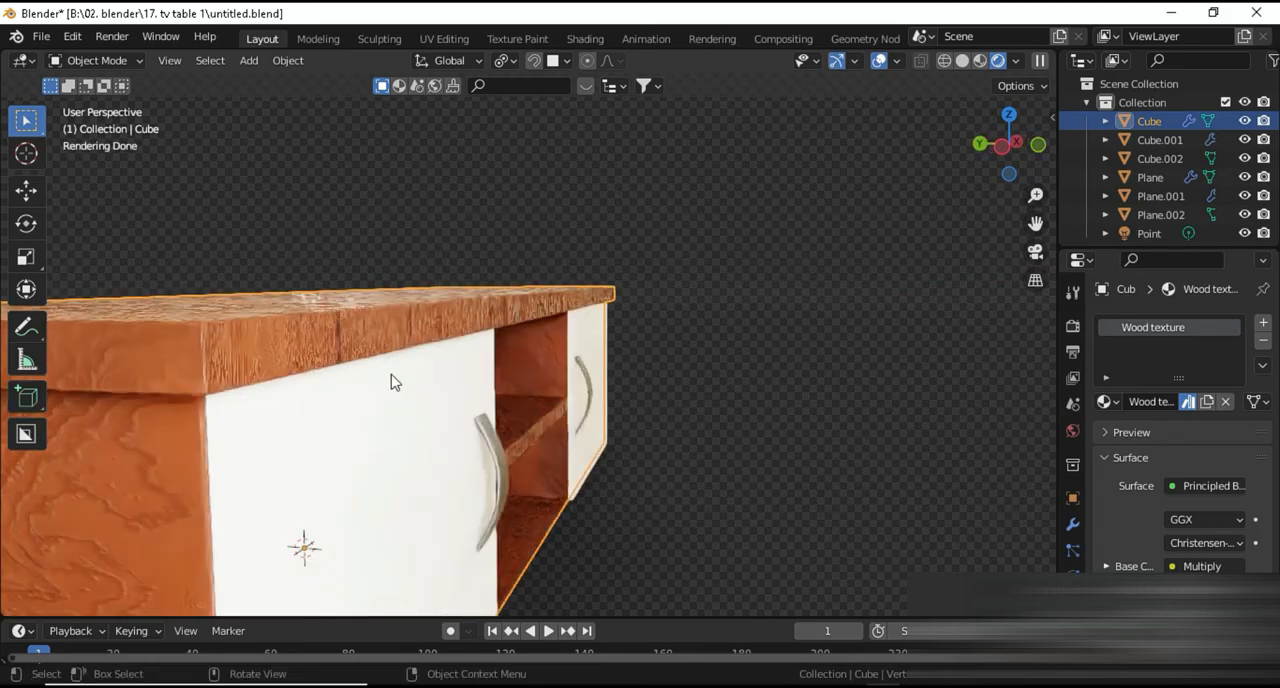
{"action": "key", "text": "Tab"}
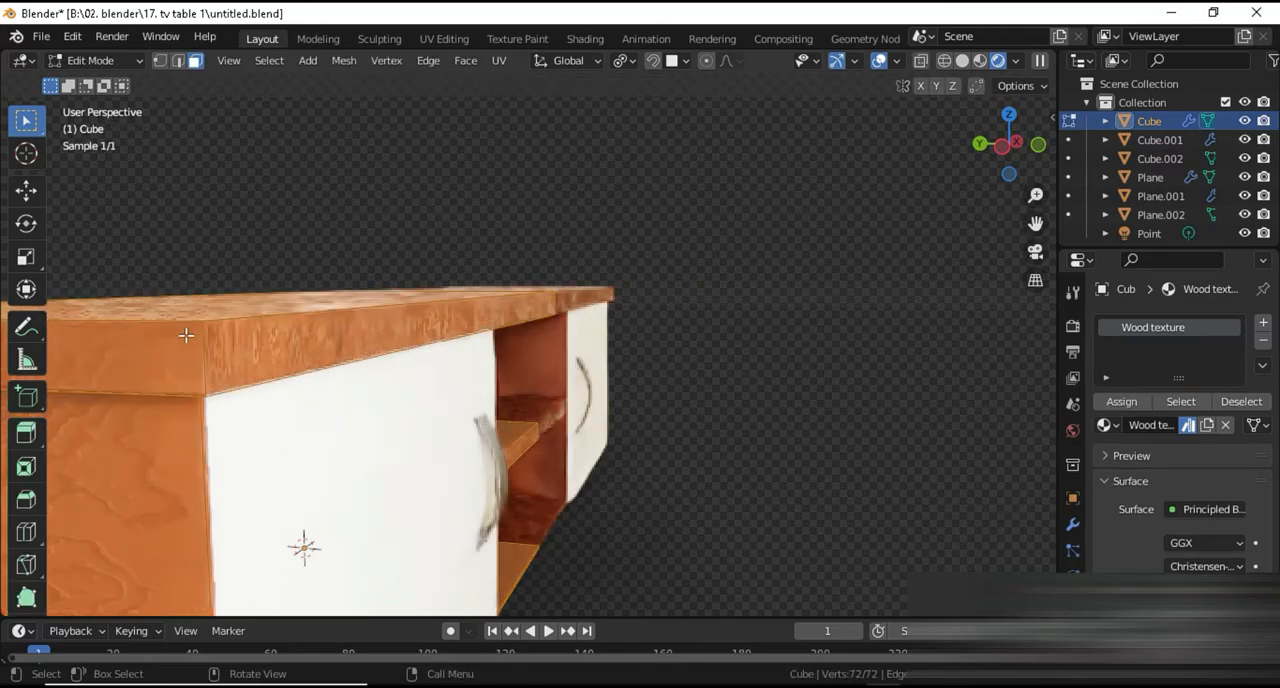
{"action": "key", "text": "u"}
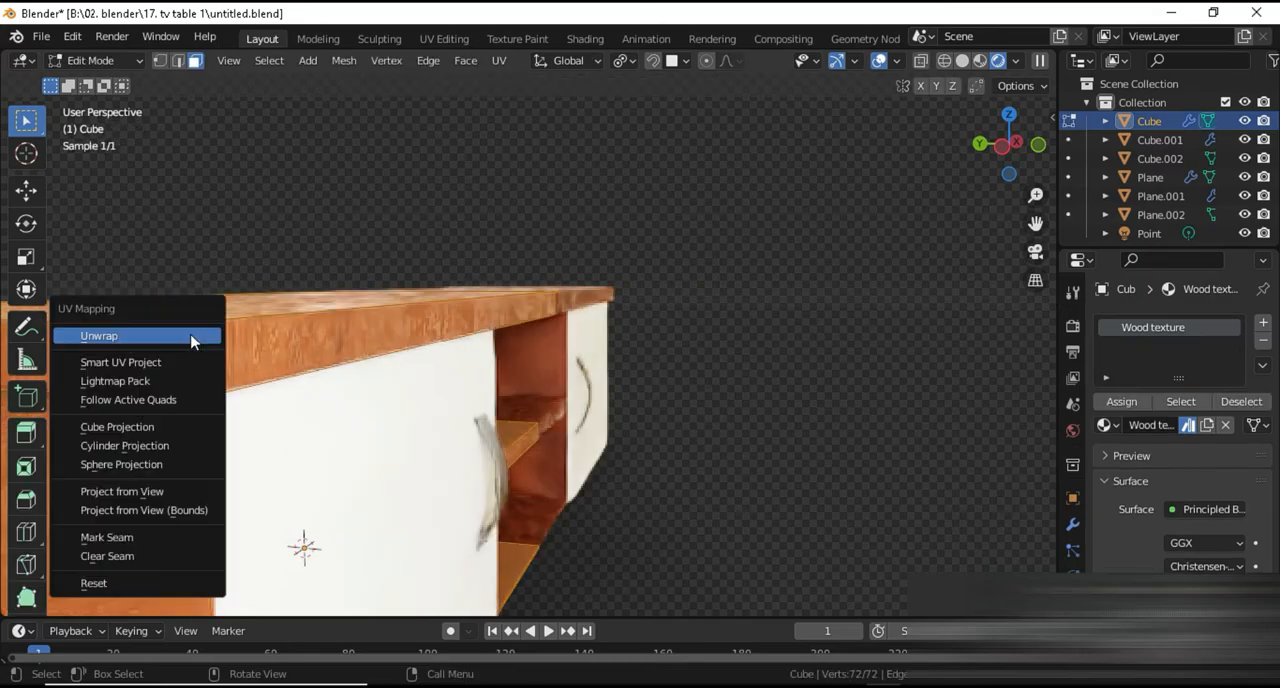
{"action": "left_click", "coordinate": [143, 363]}
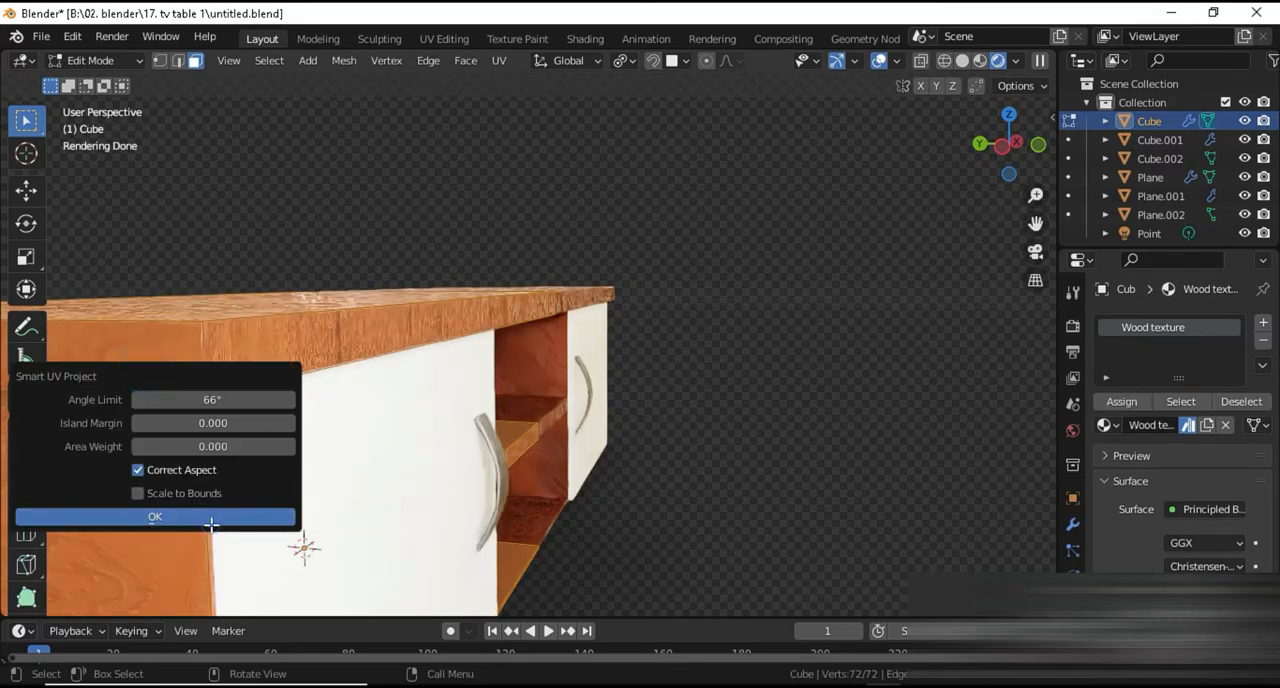
{"action": "left_click", "coordinate": [290, 522]}
{"action": "key", "text": "Tab"}
Examine the large floor plane's visibility settings, including its shadow catcher and ray visibility options
{"action": "middle_click_drag", "start_coordinate": [394, 466], "coordinate": [383, 440]}
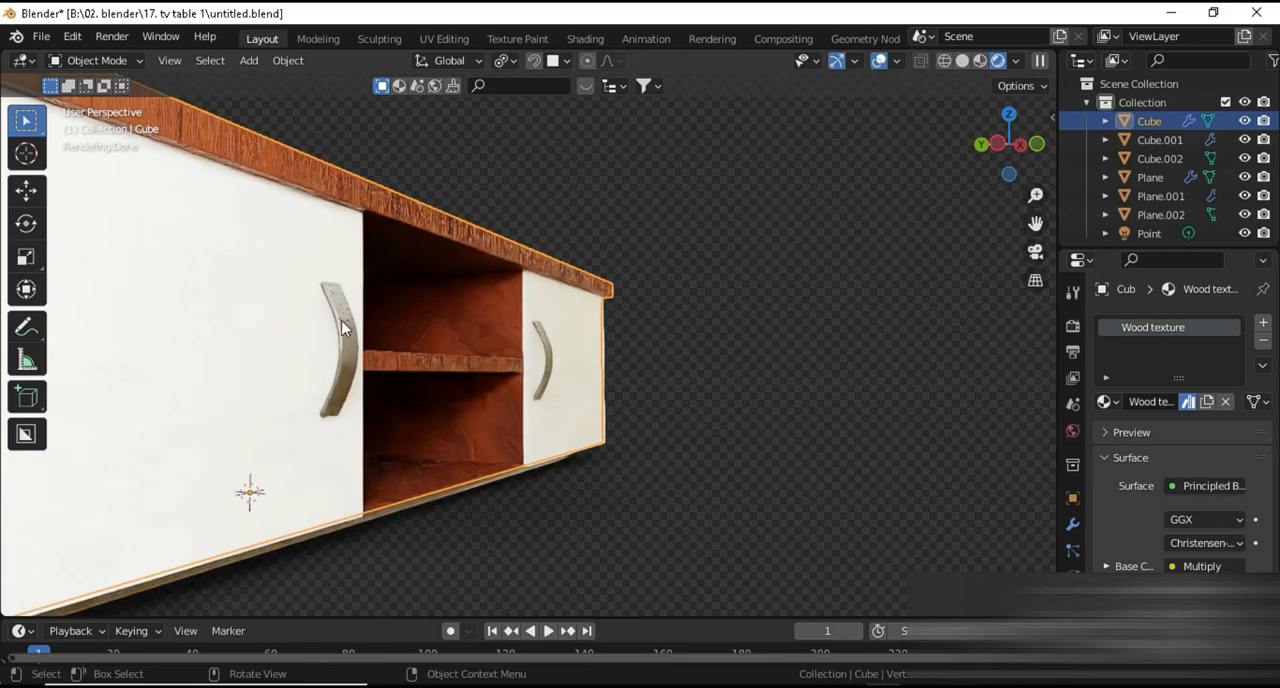
{"action": "middle_click_drag", "start_coordinate": [350, 422], "coordinate": [360, 463]}
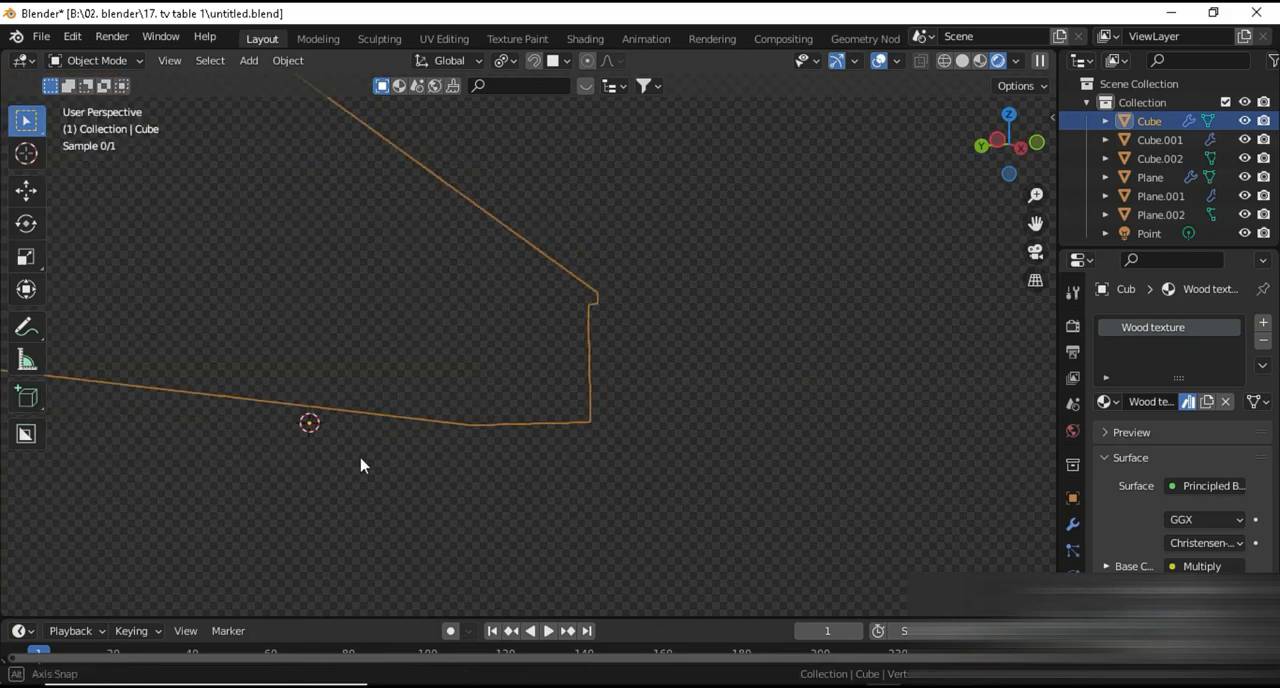
{"action": "scroll", "coordinate": [414, 500], "scroll_direction": "down", "scroll_amount": 8}
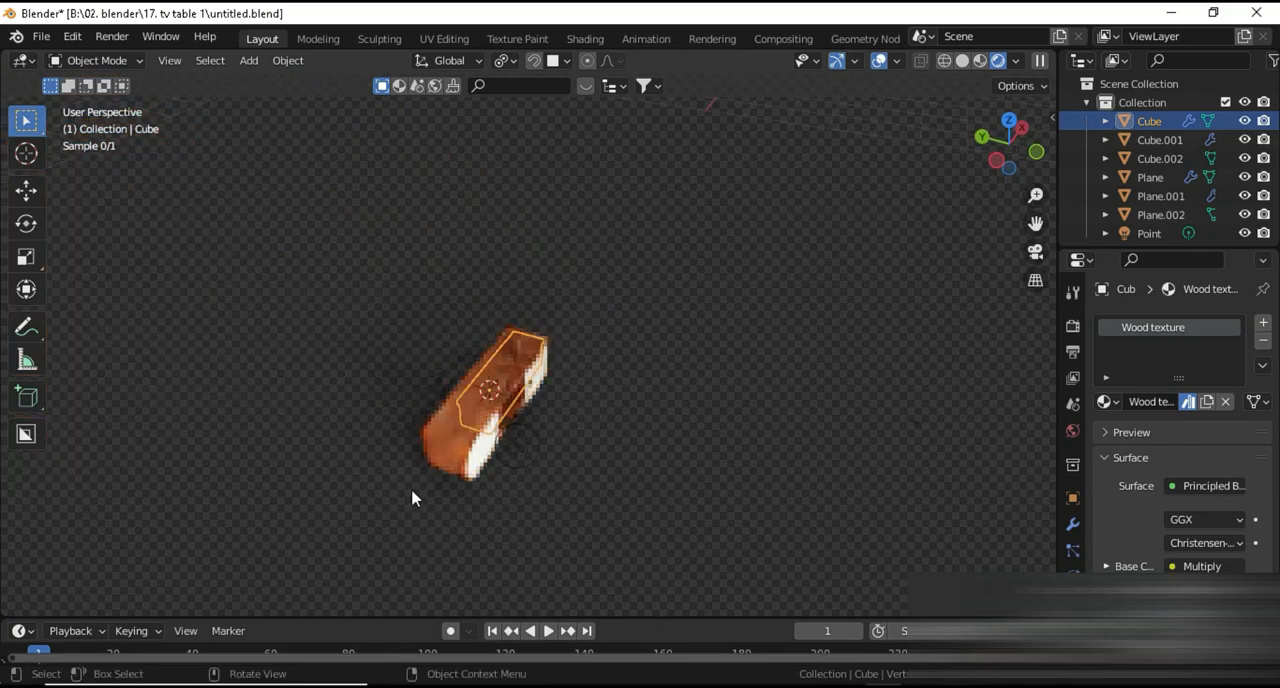
{"action": "left_click", "coordinate": [612, 392]}
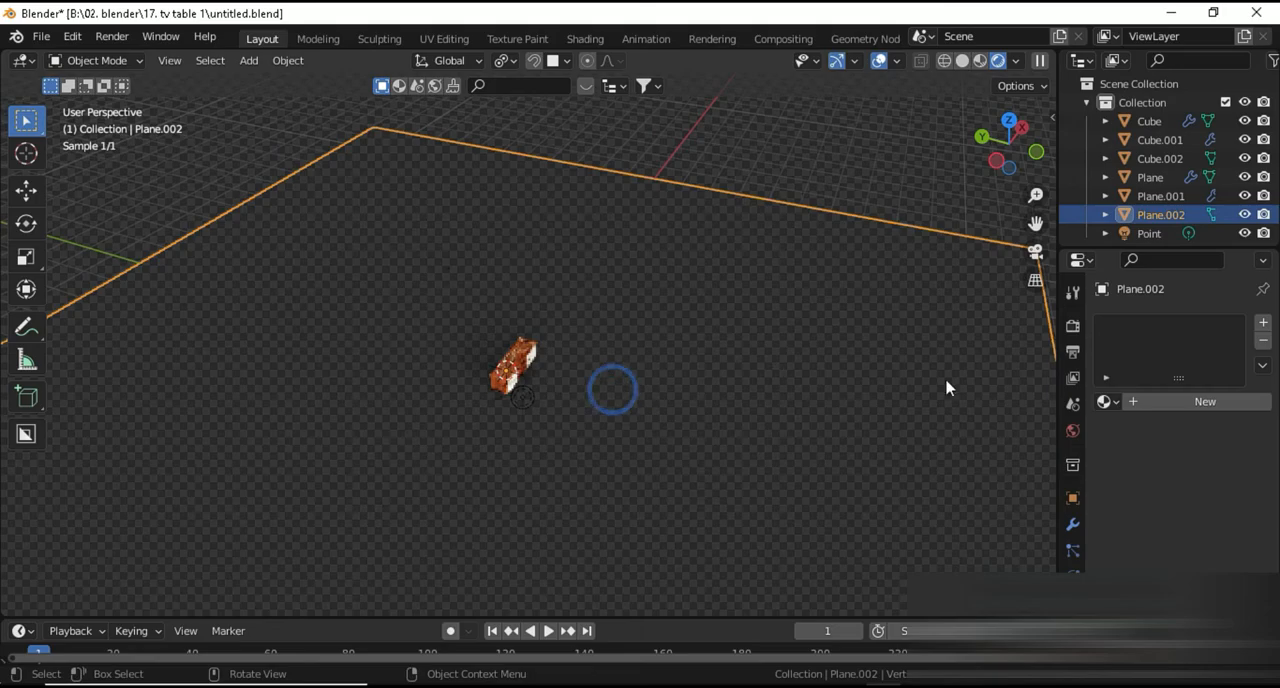
{"action": "left_click", "coordinate": [1073, 497]}
{"action": "scroll", "coordinate": [1120, 508], "scroll_direction": "down", "scroll_amount": 10}
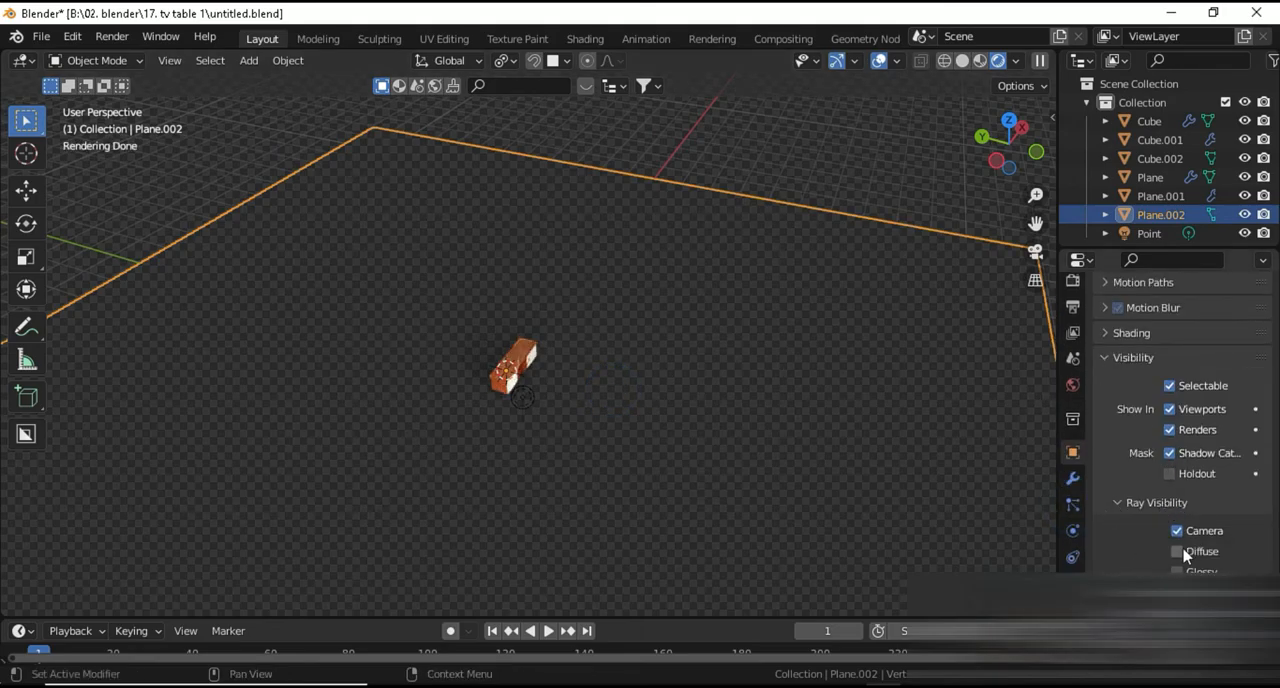
{"action": "scroll", "coordinate": [503, 514], "scroll_direction": "up", "scroll_amount": 8}
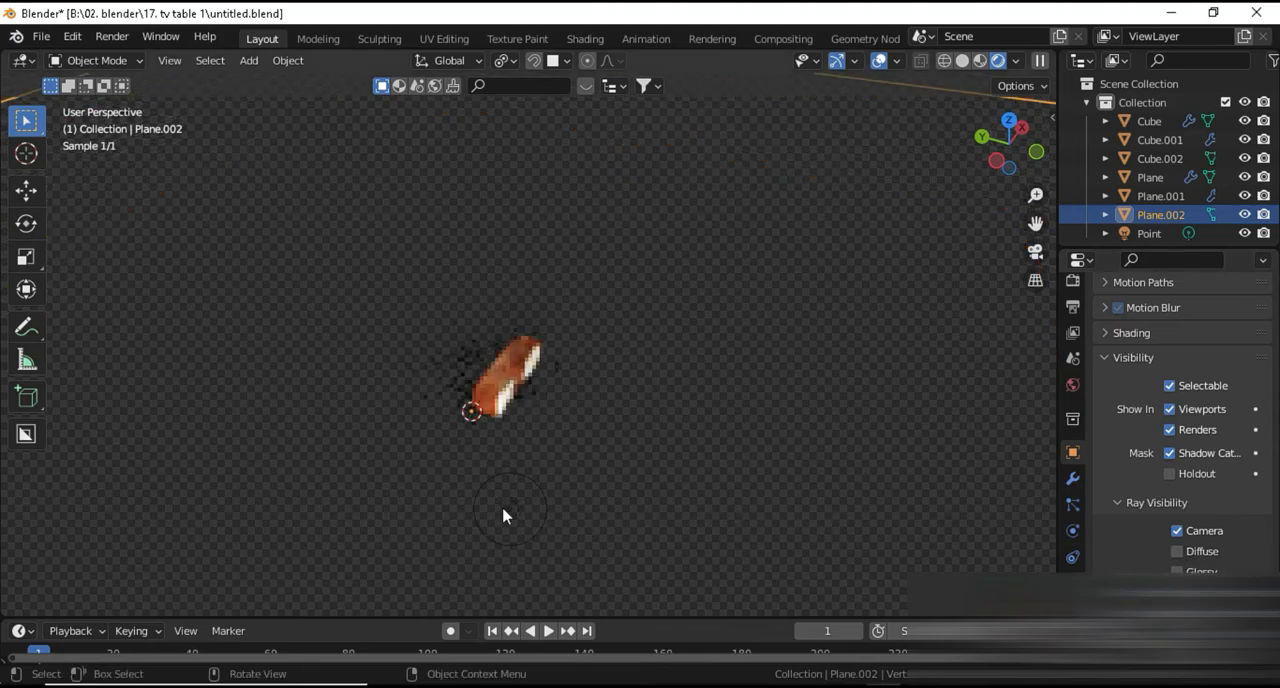
Add a camera aligned to a three-quarter view of the table and switch to the camera view
{"action": "middle_click_drag", "start_coordinate": [441, 452], "coordinate": [560, 461]}
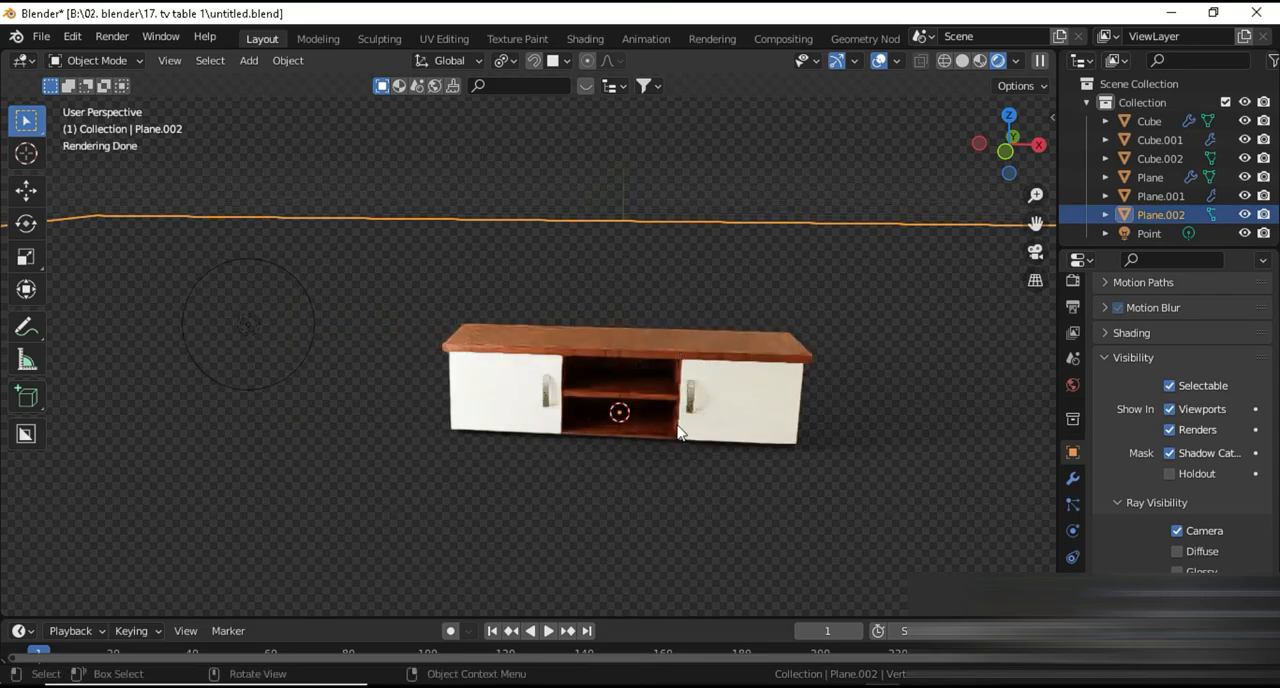
{"action": "middle_click_drag", "start_coordinate": [678, 432], "coordinate": [700, 340]}
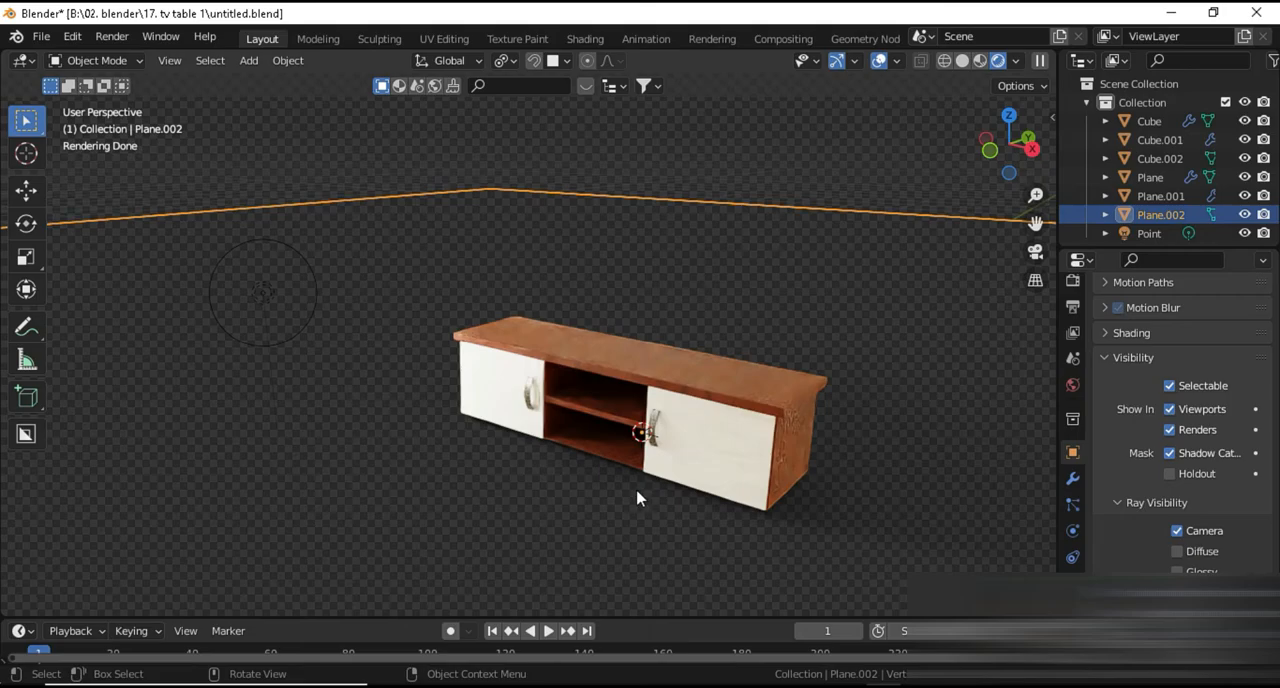
{"action": "key", "text": "shift+a"}
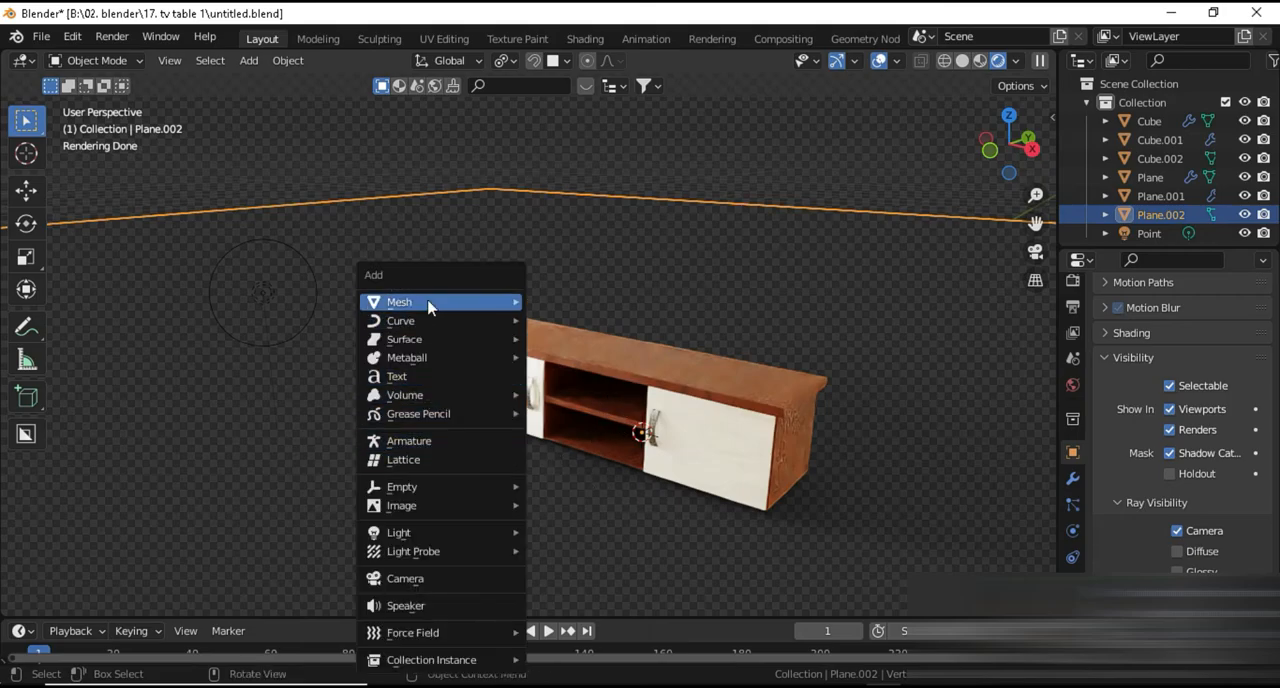
{"action": "left_click", "coordinate": [428, 579]}
{"action": "key", "text": "KP_0"}
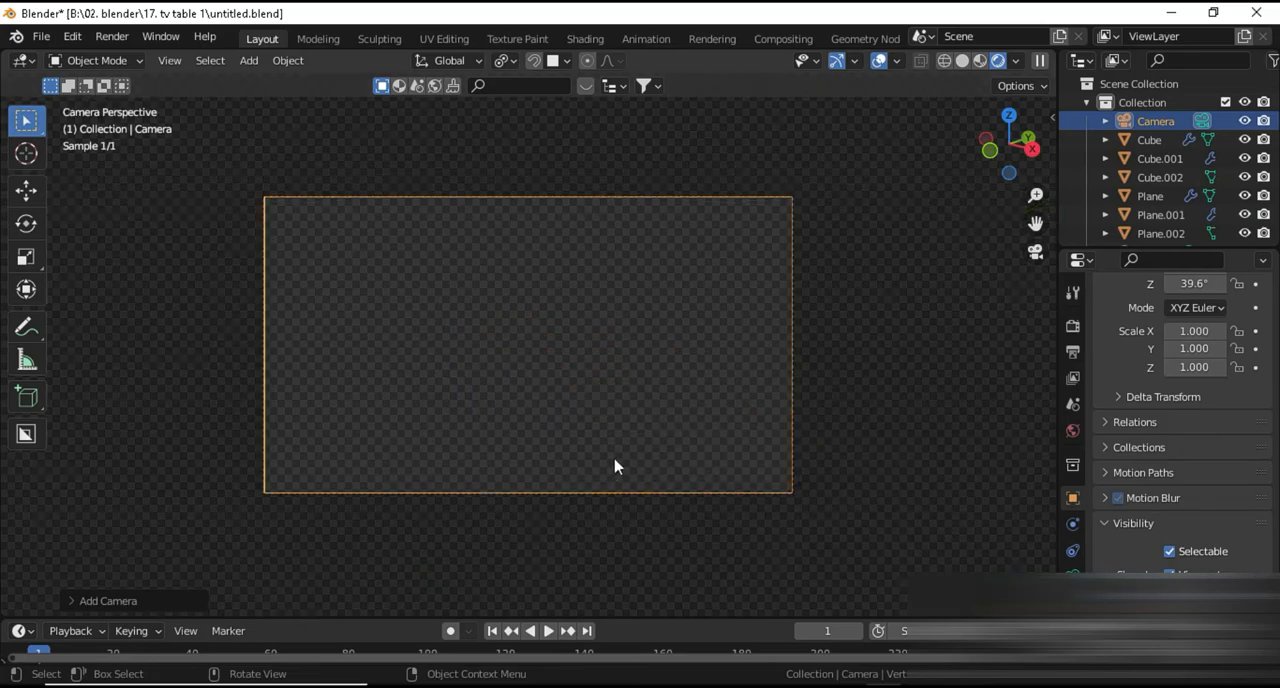
Lock the camera to the view and frame the whole TV table inside the shot
{"action": "key", "text": "n"}
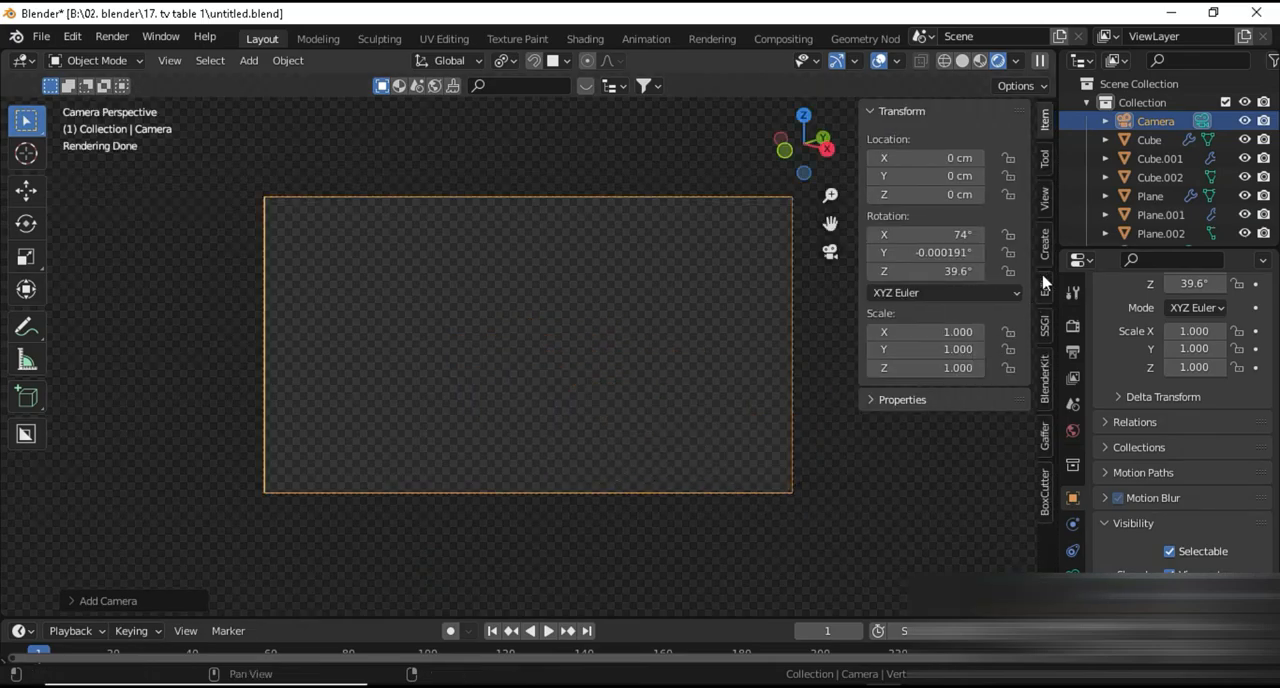
{"action": "left_click", "coordinate": [1045, 199]}
{"action": "left_click", "coordinate": [940, 344]}
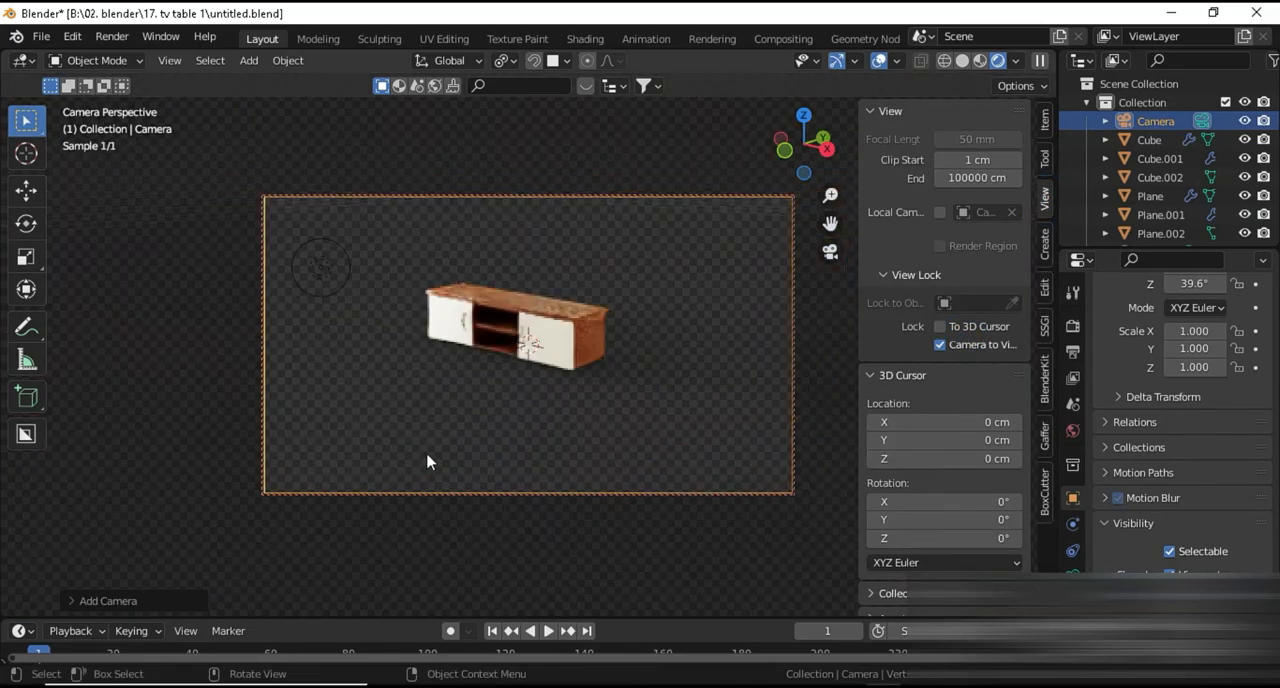
{"action": "scroll", "coordinate": [491, 412], "scroll_direction": "up", "scroll_amount": 5}
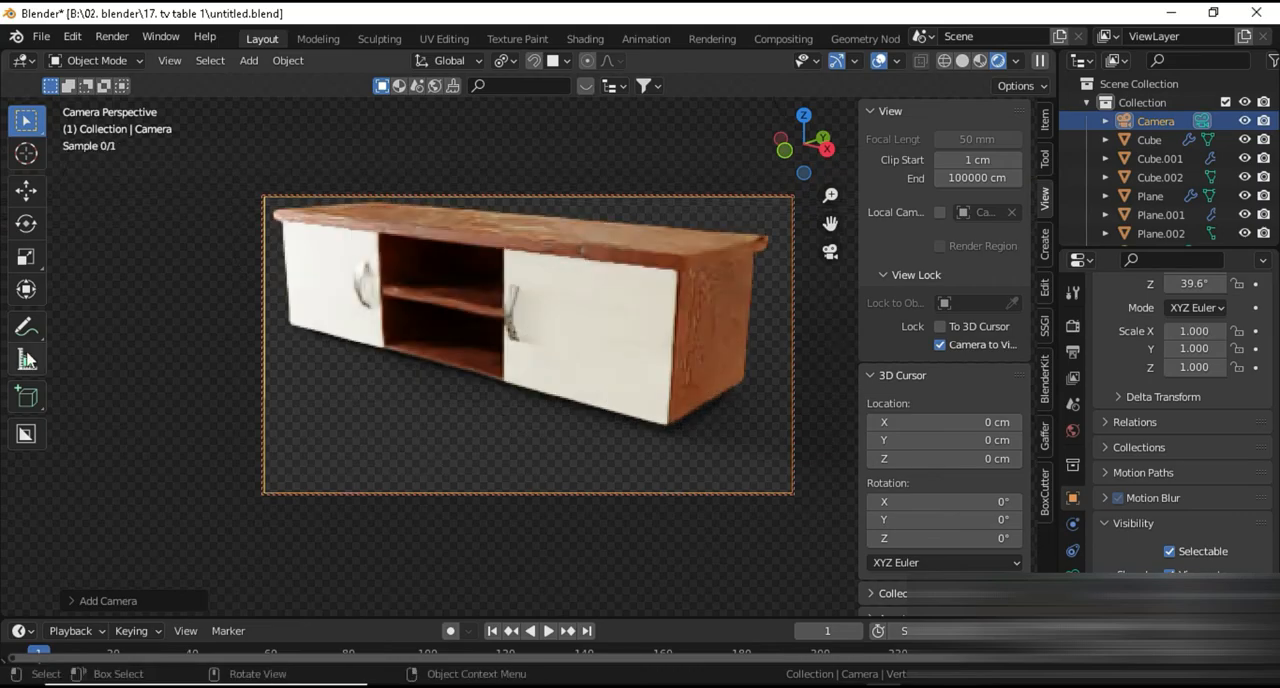
{"action": "scroll", "coordinate": [708, 406], "scroll_direction": "down", "scroll_amount": 5}
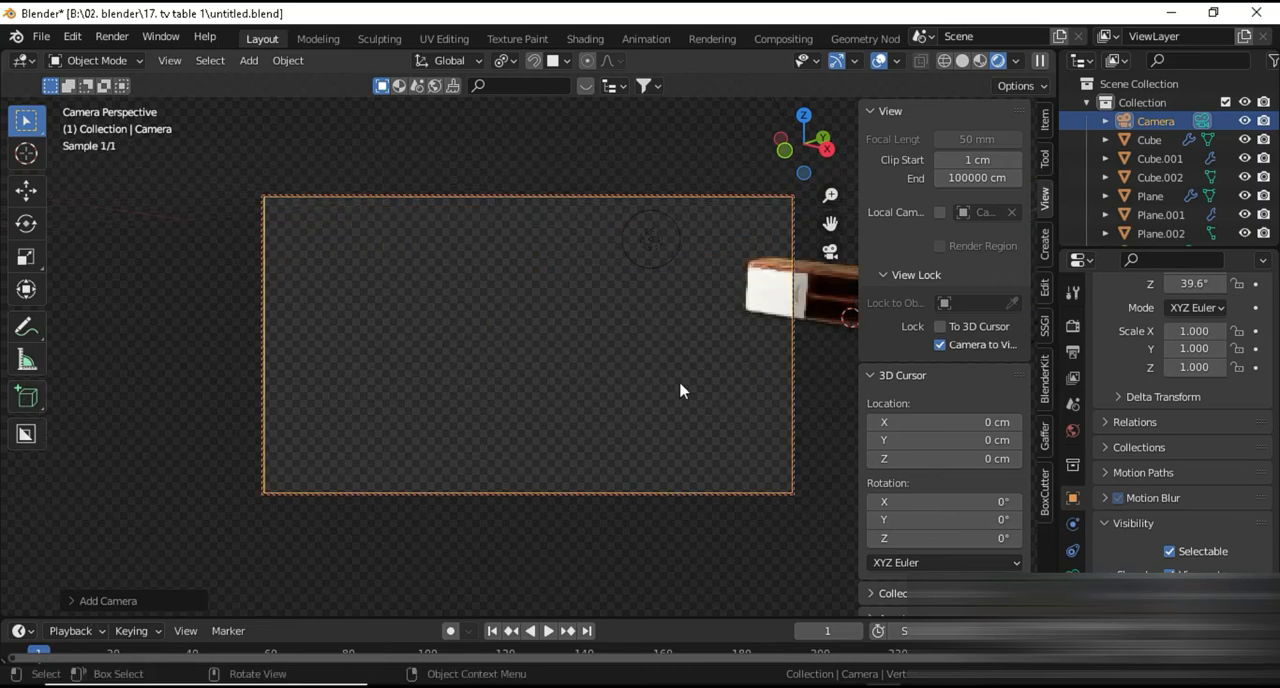
{"action": "middle_click_drag", "start_coordinate": [656, 404], "coordinate": [290, 437], "text": "shift"}
{"action": "scroll", "coordinate": [465, 430], "scroll_direction": "up", "scroll_amount": 1}
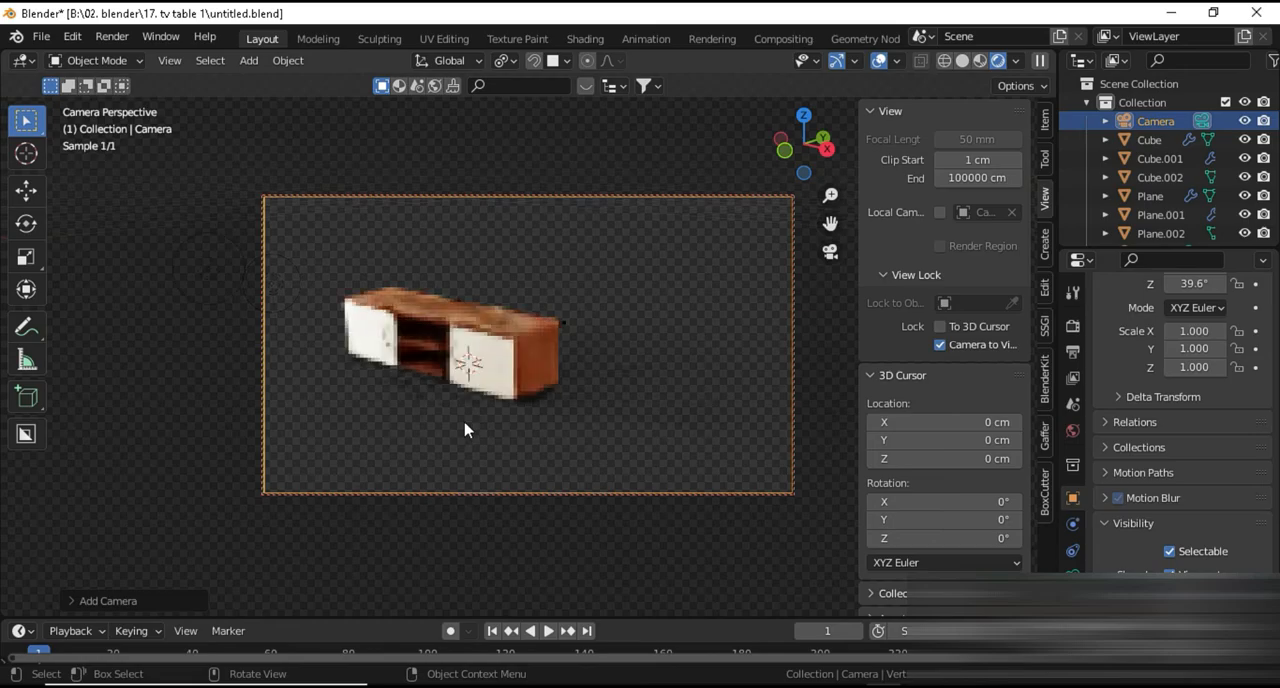
{"action": "middle_click_drag", "start_coordinate": [465, 430], "coordinate": [570, 418]}
Set the camera's focal length to 75 mm and reframe the table from the front corner
{"action": "left_click", "coordinate": [1073, 568]}
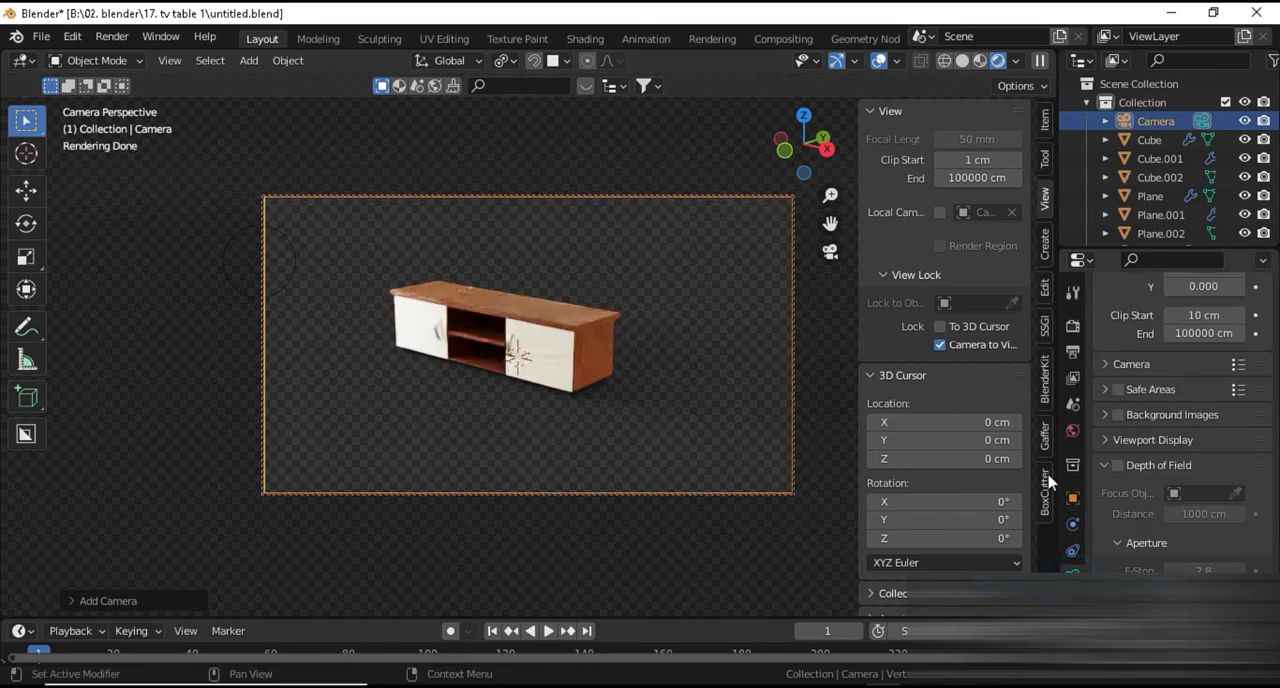
{"action": "scroll", "coordinate": [1177, 488], "scroll_direction": "up", "scroll_amount": 5}
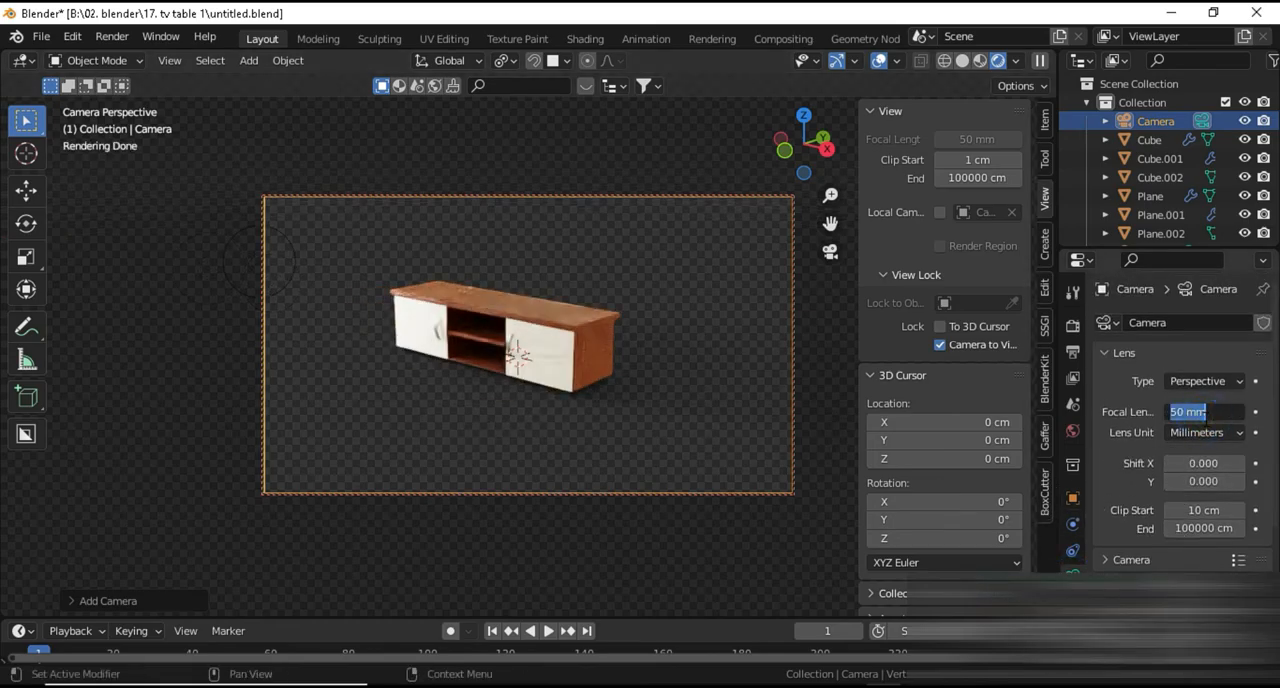
{"action": "left_click", "coordinate": [1206, 412]}
{"action": "type", "text": "75"}
{"action": "key", "text": "Return"}
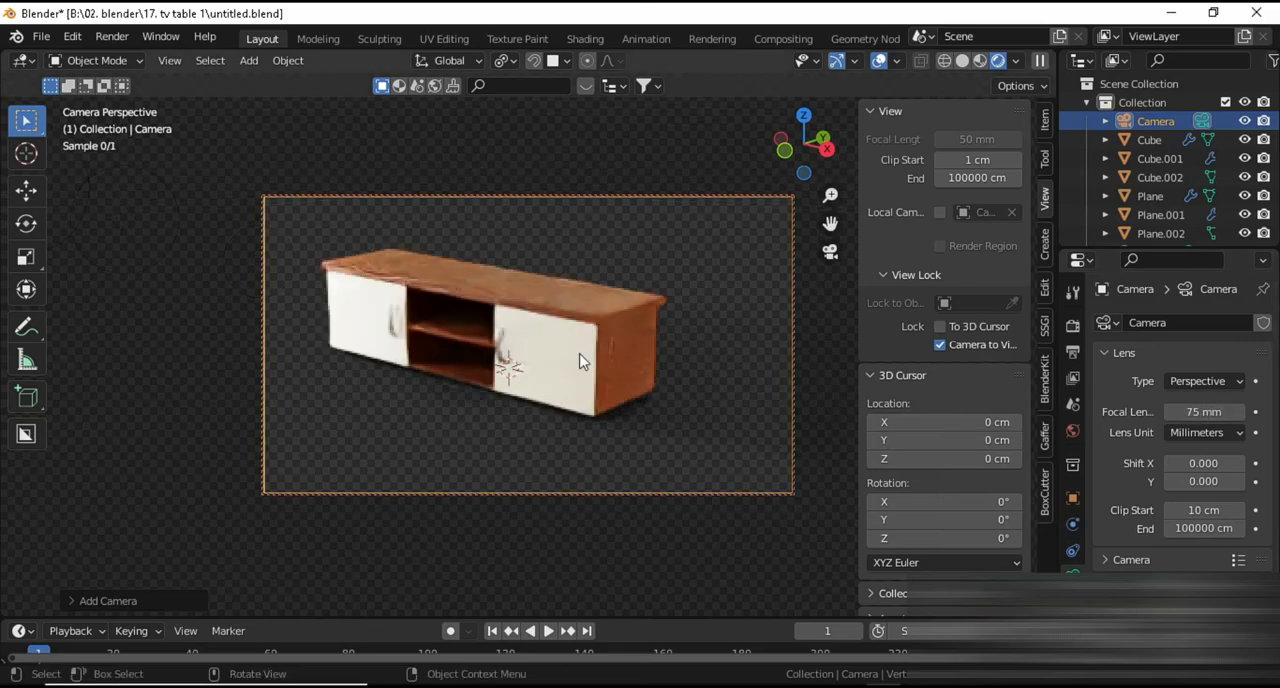
{"action": "middle_click_drag", "start_coordinate": [581, 361], "coordinate": [600, 360]}
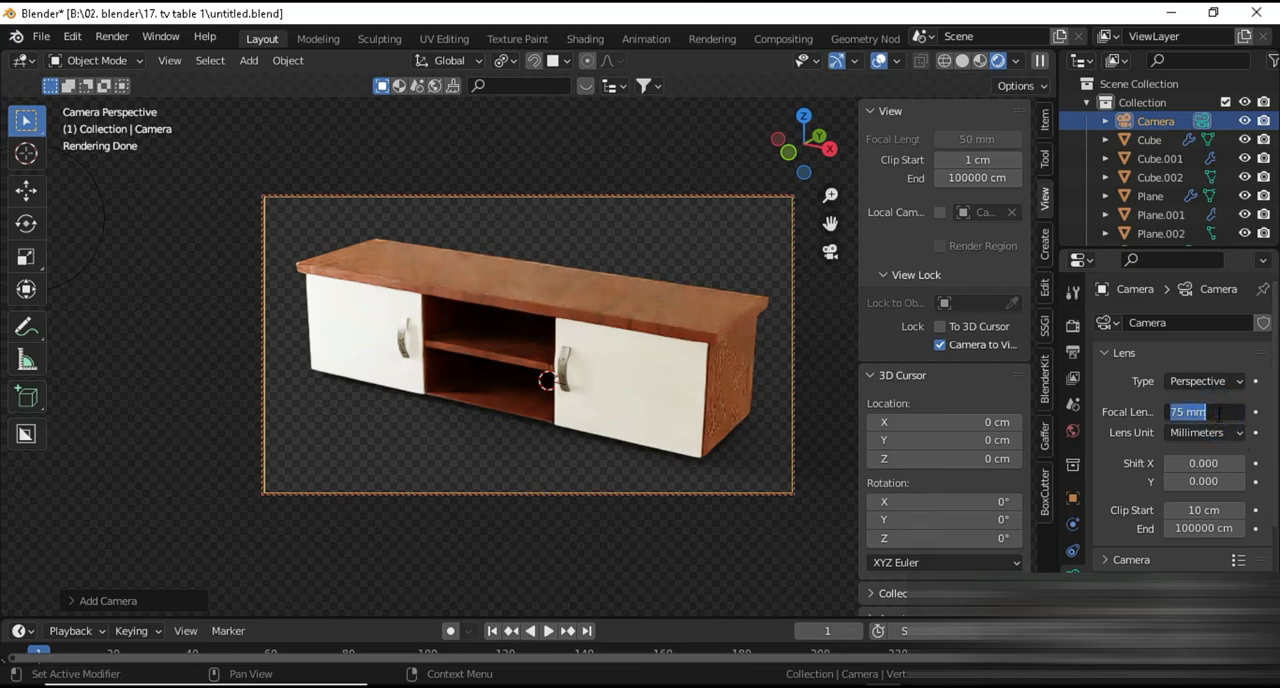
Set the camera's focal length to 40 mm, frame the whole table closely, and leave the camera view
{"action": "key", "text": "Return"}
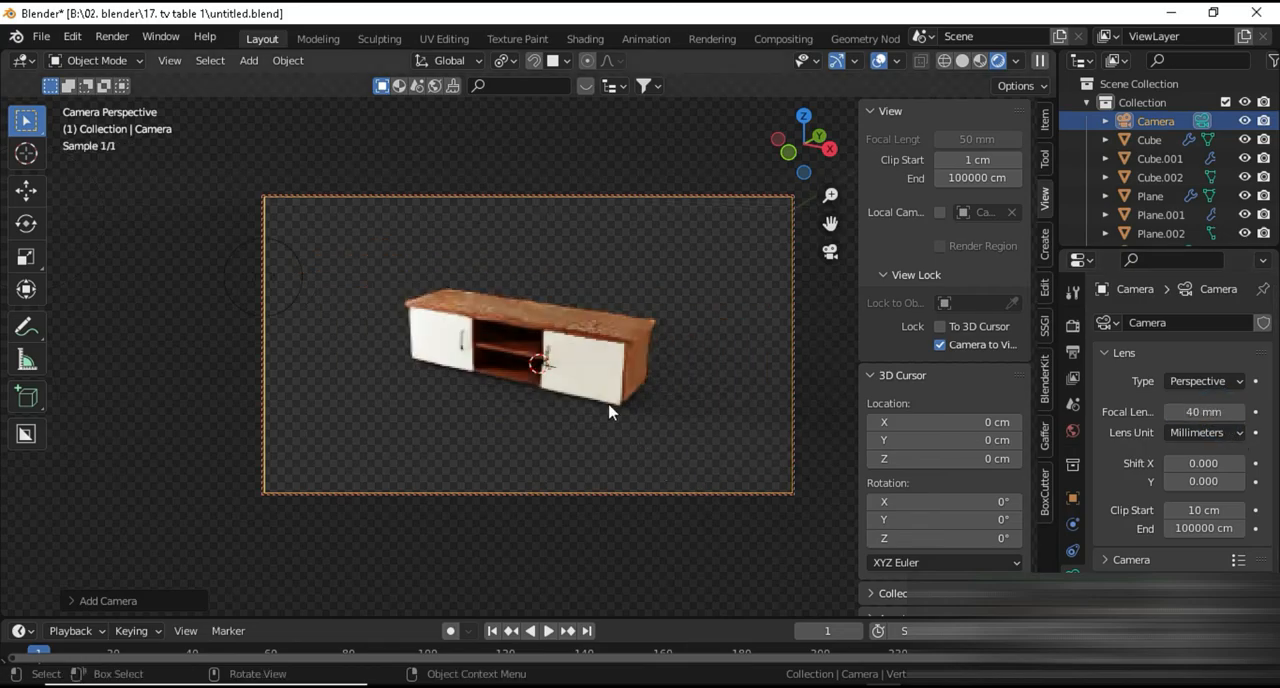
{"action": "scroll", "coordinate": [609, 408], "scroll_direction": "up", "scroll_amount": 3}
{"action": "scroll", "coordinate": [612, 411], "scroll_direction": "up", "scroll_amount": 3}
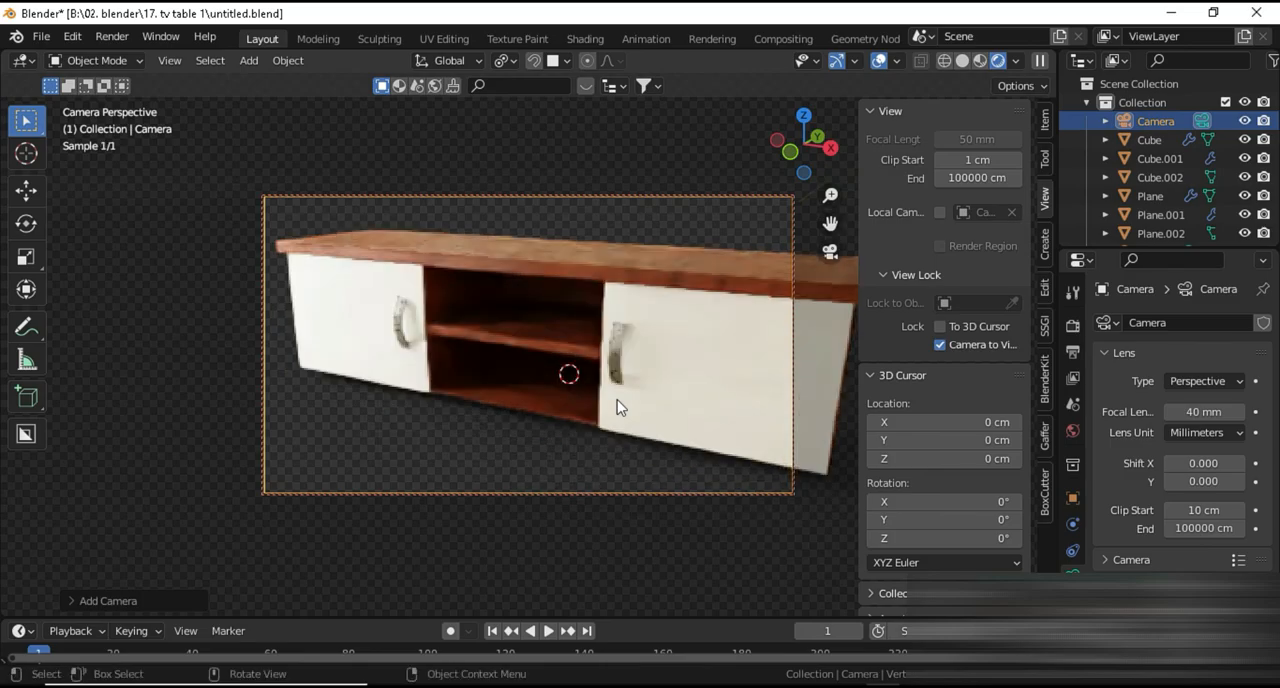
{"action": "scroll", "coordinate": [616, 402], "scroll_direction": "down", "scroll_amount": 3}
{"action": "middle_click_drag", "start_coordinate": [608, 401], "coordinate": [599, 404]}
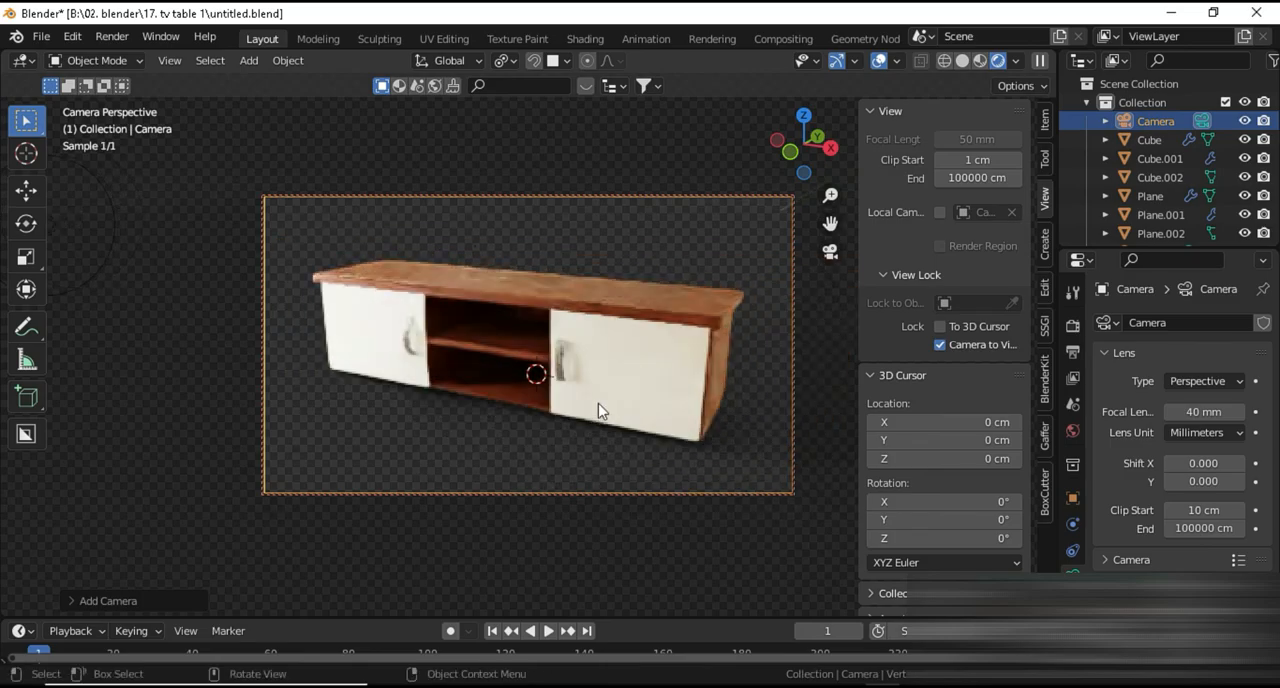
{"action": "key", "text": "KP_0"}
{"action": "middle_click_drag", "start_coordinate": [569, 458], "coordinate": [586, 457]}
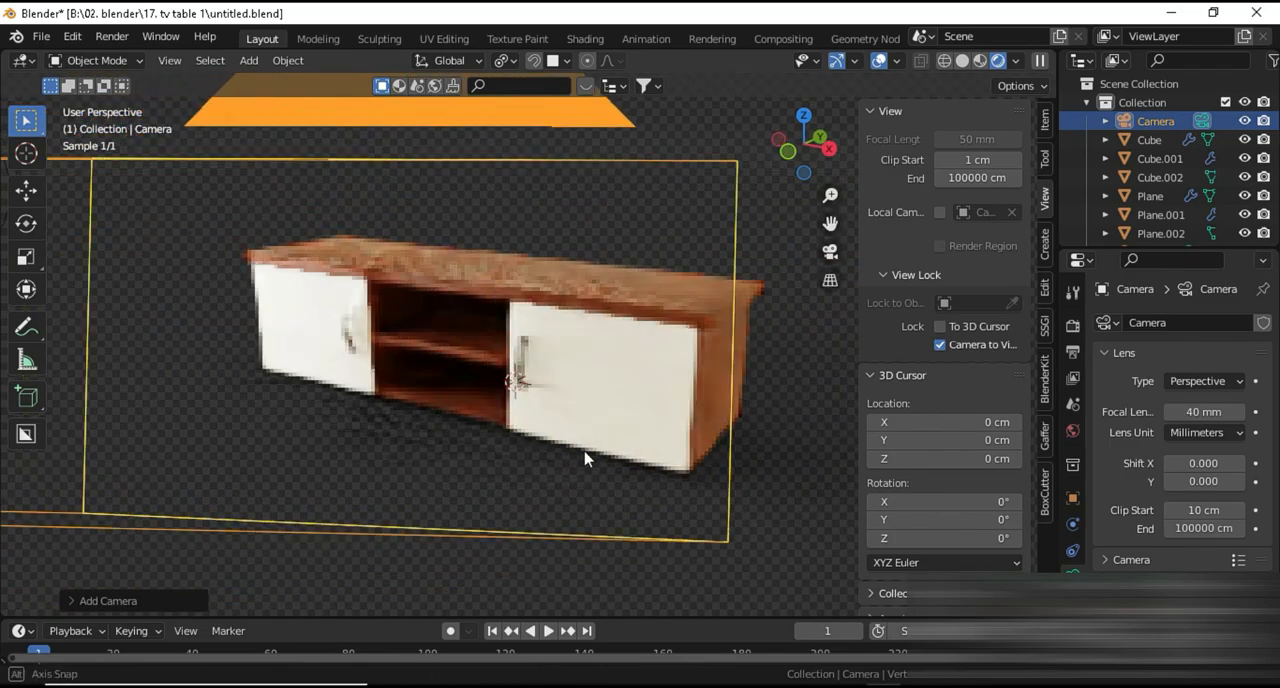
Open the compositing node tree and move the Composite and Render Layers nodes apart to clear space around the SuperImageDenoiser group
{"action": "left_click", "coordinate": [782, 39]}
{"action": "left_click_drag", "start_coordinate": [524, 146], "coordinate": [726, 145]}
{"action": "left_click", "coordinate": [605, 370]}
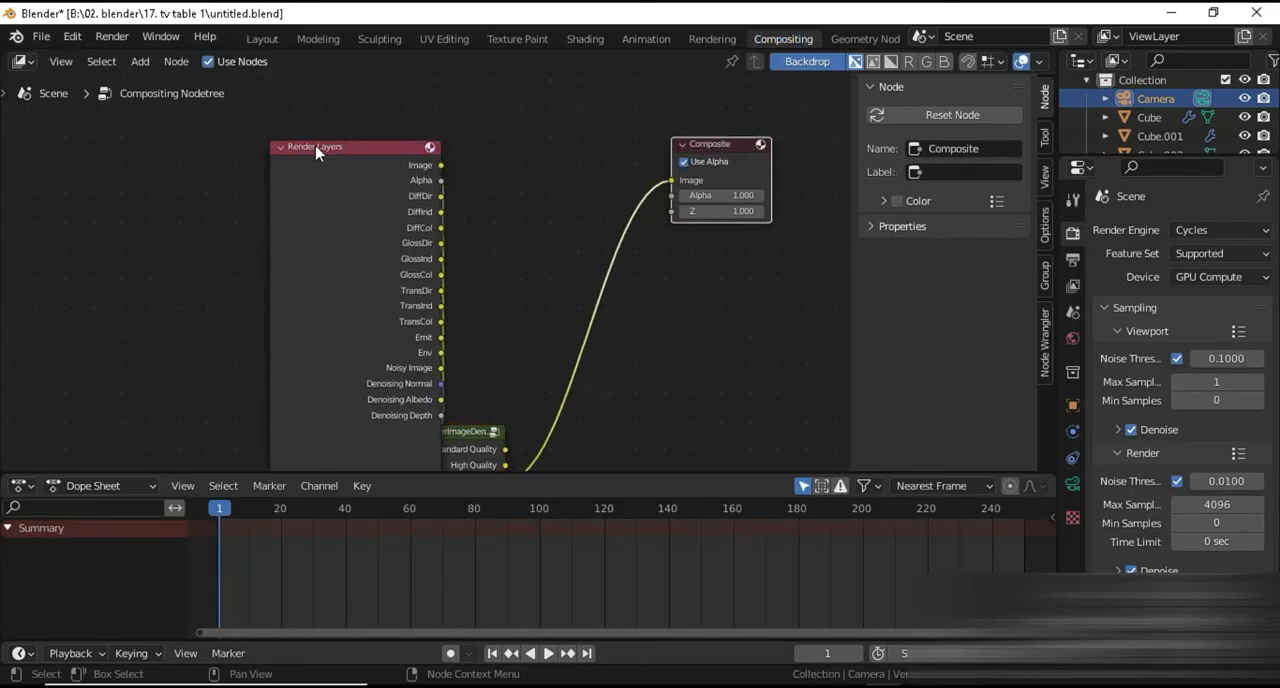
{"action": "left_click_drag", "start_coordinate": [315, 146], "coordinate": [131, 110]}
{"action": "middle_click_drag", "start_coordinate": [425, 318], "coordinate": [401, 205]}
{"action": "left_click_drag", "start_coordinate": [427, 333], "coordinate": [415, 129]}
{"action": "middle_click_drag", "start_coordinate": [537, 260], "coordinate": [534, 337]}
{"action": "left_click", "coordinate": [536, 336]}
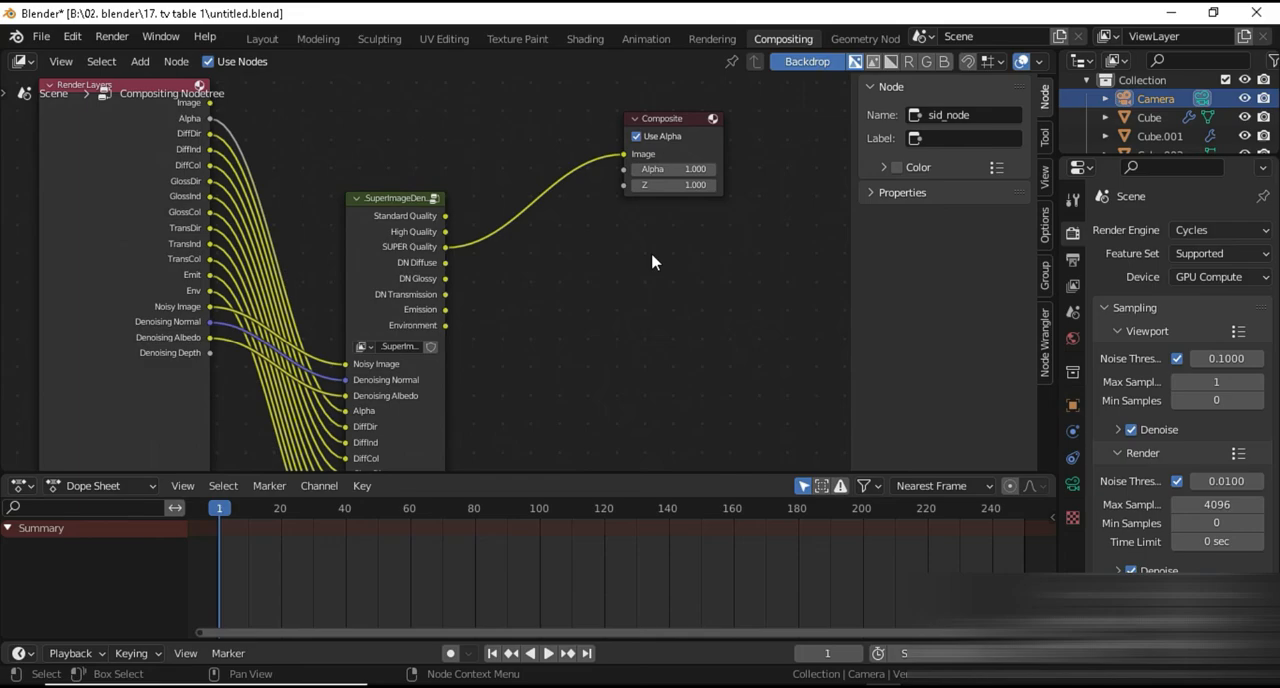
Insert a Denoise node on the link between the denoiser group's SUPER Quality output and the Composite node
{"action": "key", "text": "shift+a"}
{"action": "left_click", "coordinate": [623, 251]}
{"action": "type", "text": "den"}
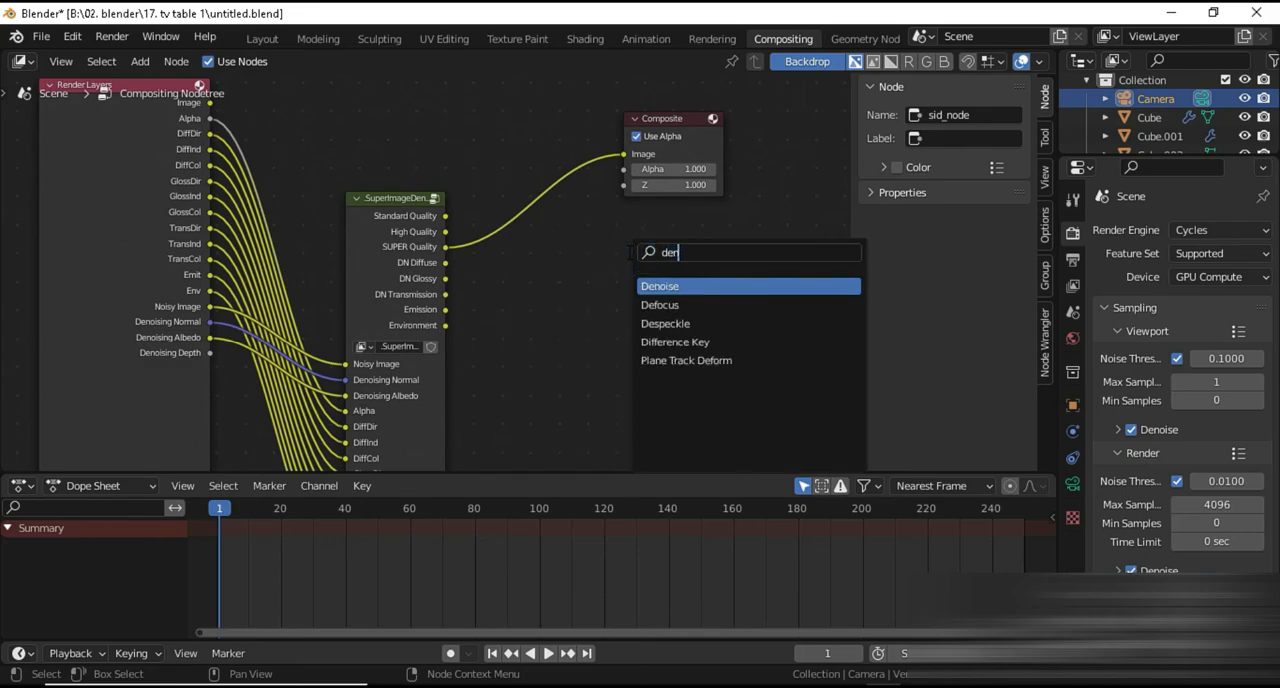
{"action": "left_click", "coordinate": [648, 286]}
{"action": "left_click", "coordinate": [576, 314]}
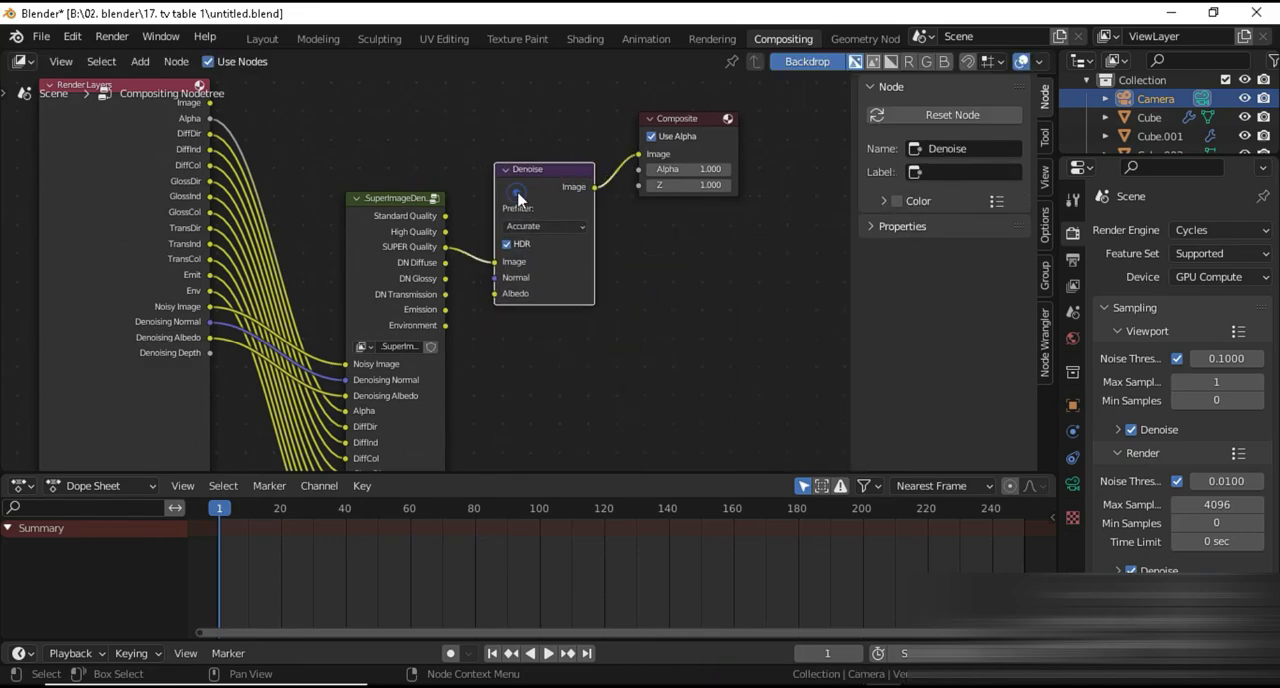
Connect Render Layers' Denoising Normal and Denoising Albedo outputs to the Denoise node's Normal and Albedo inputs, and return to the Layout workspace
{"action": "middle_click_drag", "start_coordinate": [578, 317], "coordinate": [636, 355]}
{"action": "scroll", "coordinate": [566, 340], "scroll_direction": "up", "scroll_amount": 1}
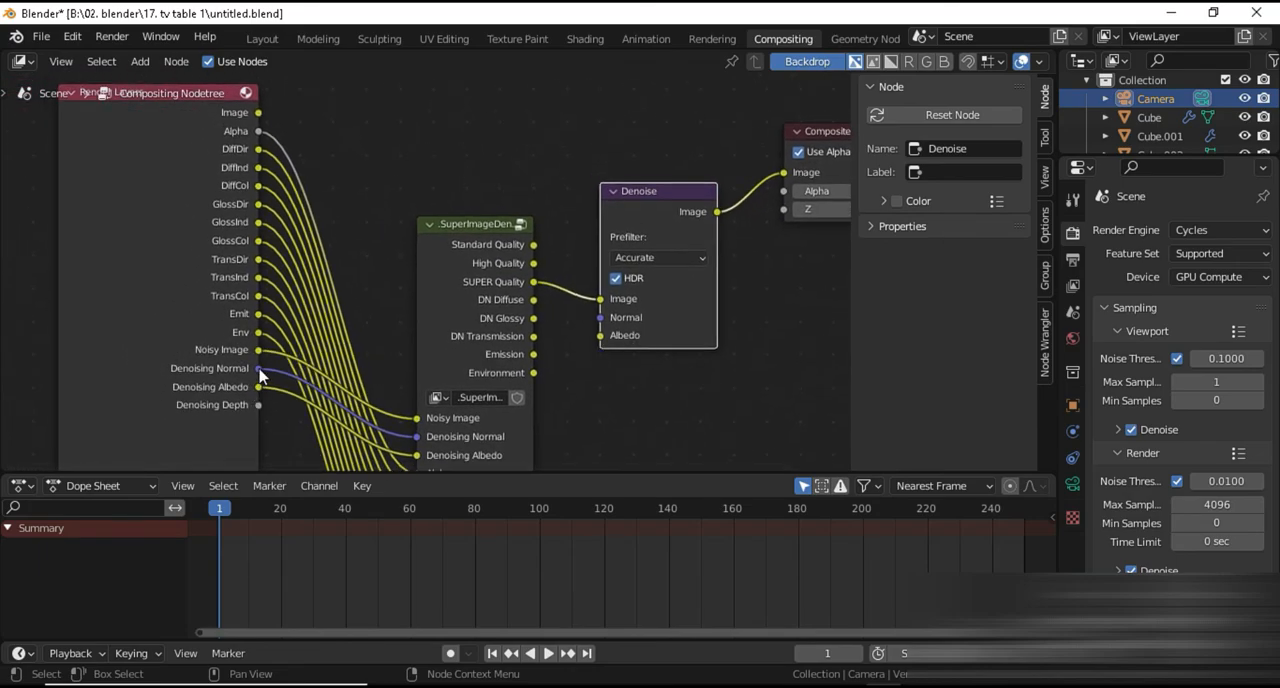
{"action": "left_click_drag", "start_coordinate": [258, 368], "coordinate": [600, 317]}
{"action": "left_click_drag", "start_coordinate": [258, 386], "coordinate": [600, 336]}
{"action": "scroll", "coordinate": [610, 350], "scroll_direction": "down", "scroll_amount": 1}
{"action": "middle_click_drag", "start_coordinate": [655, 306], "coordinate": [673, 330]}
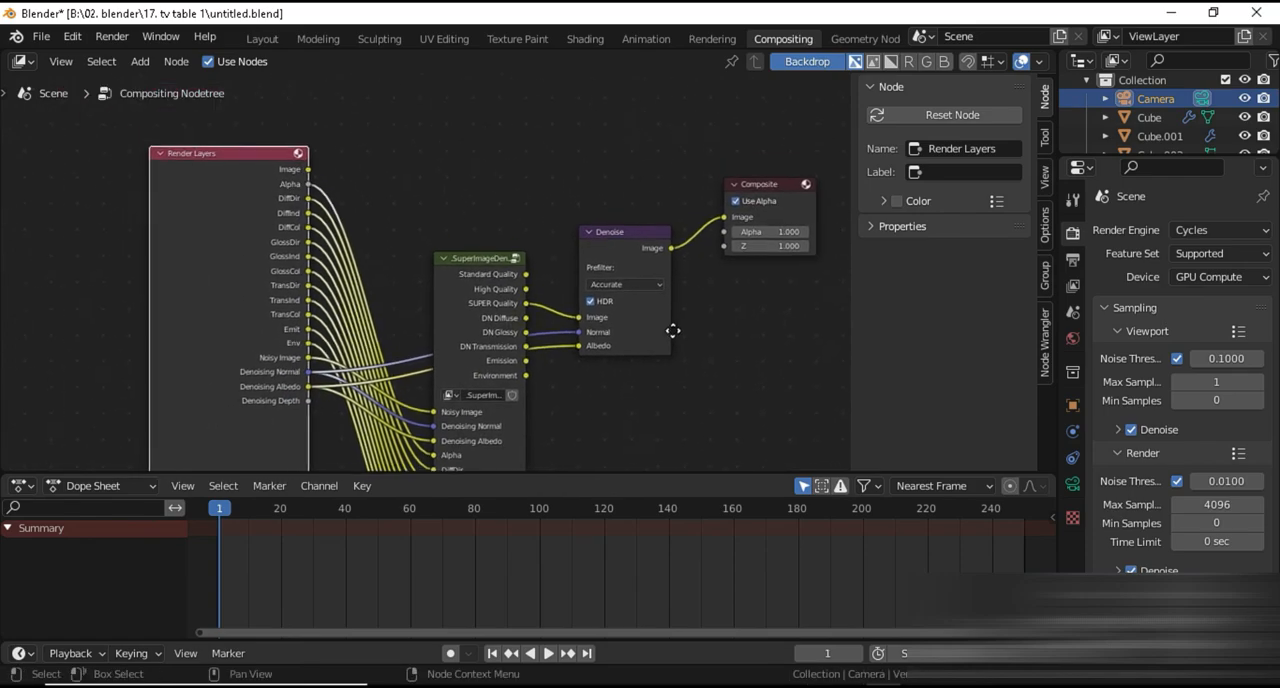
{"action": "left_click", "coordinate": [263, 38]}
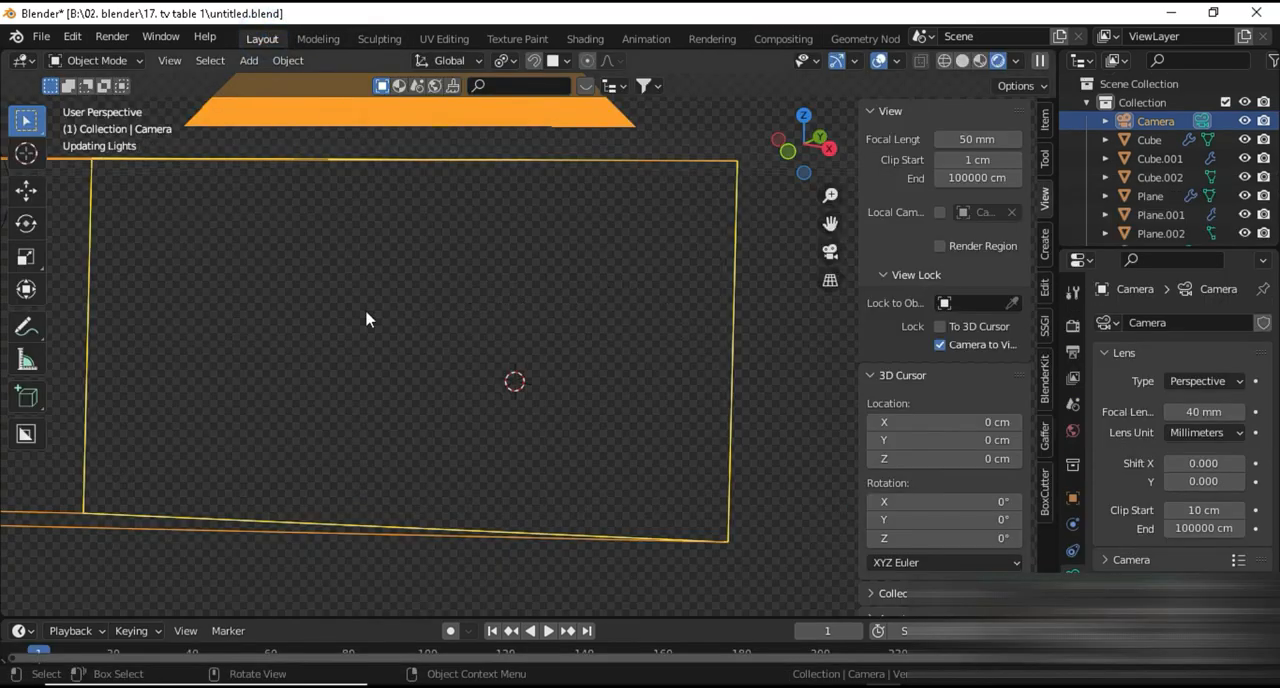